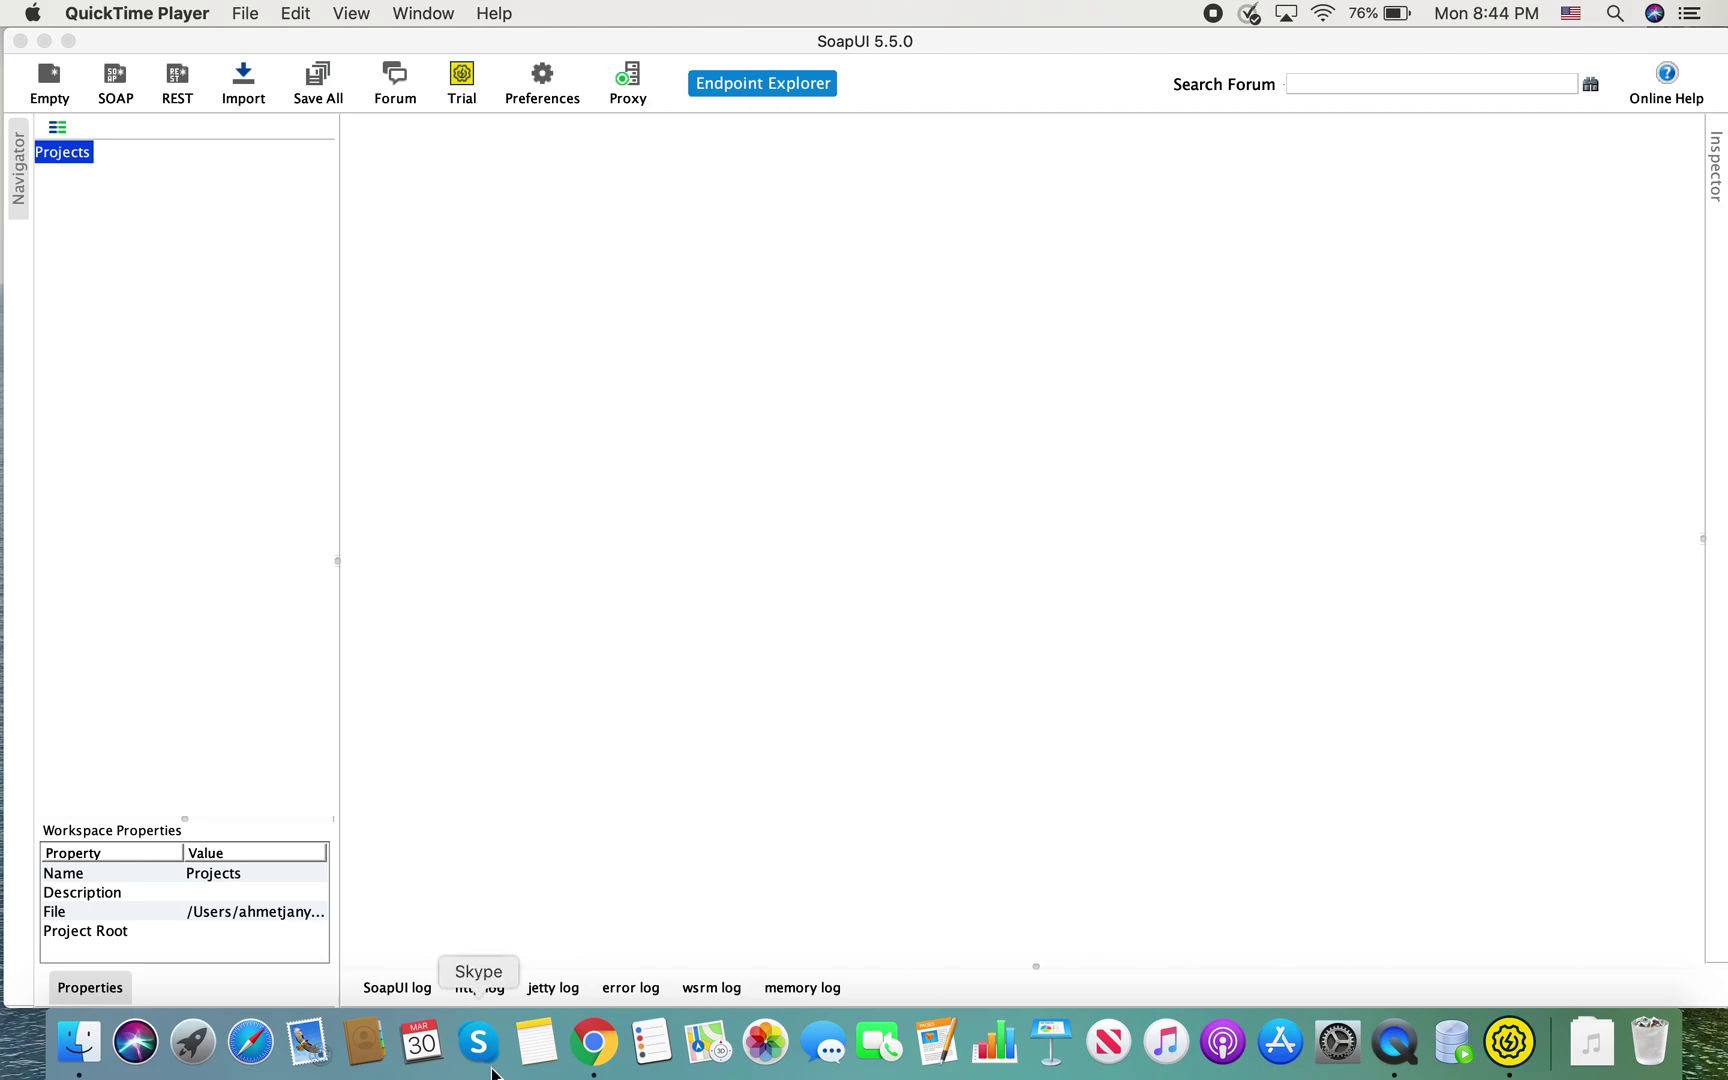
# Switch to Chrome, go to Google, and search for "country wsdl"
pyautogui.click(594, 1042)
pyautogui.write('g')
pyautogui.press('Return')
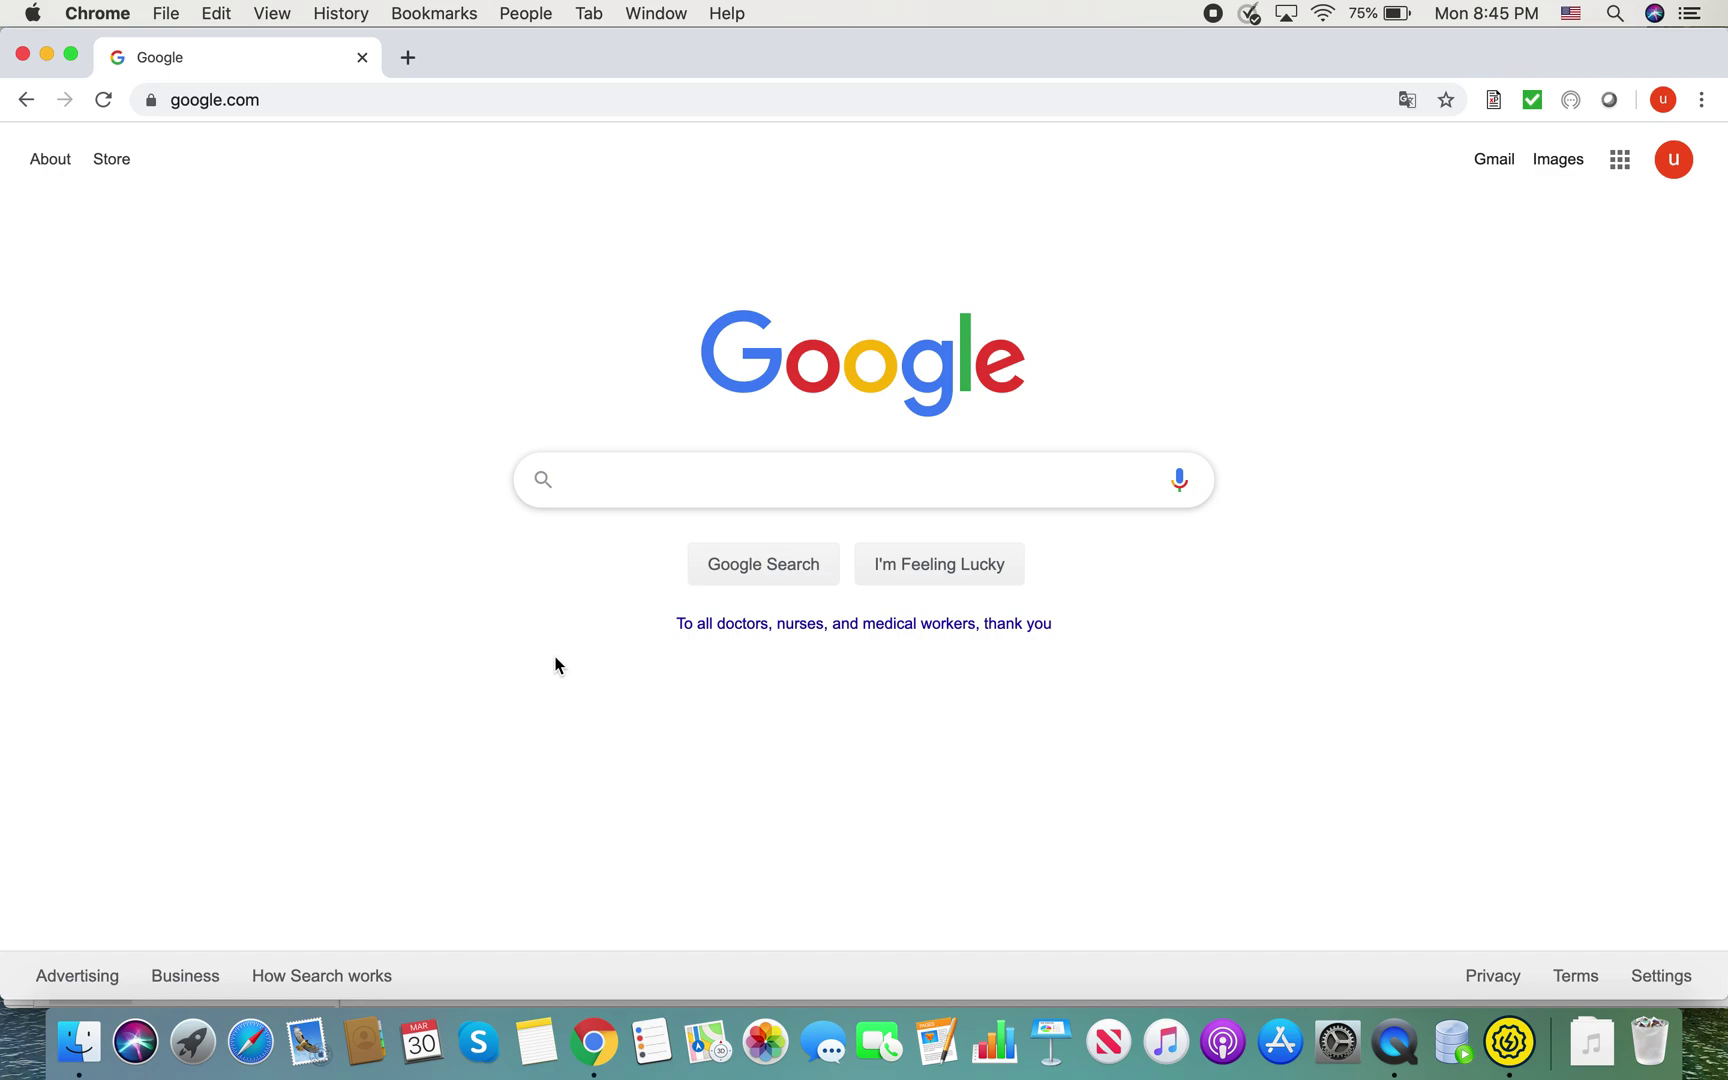
pyautogui.write('country')
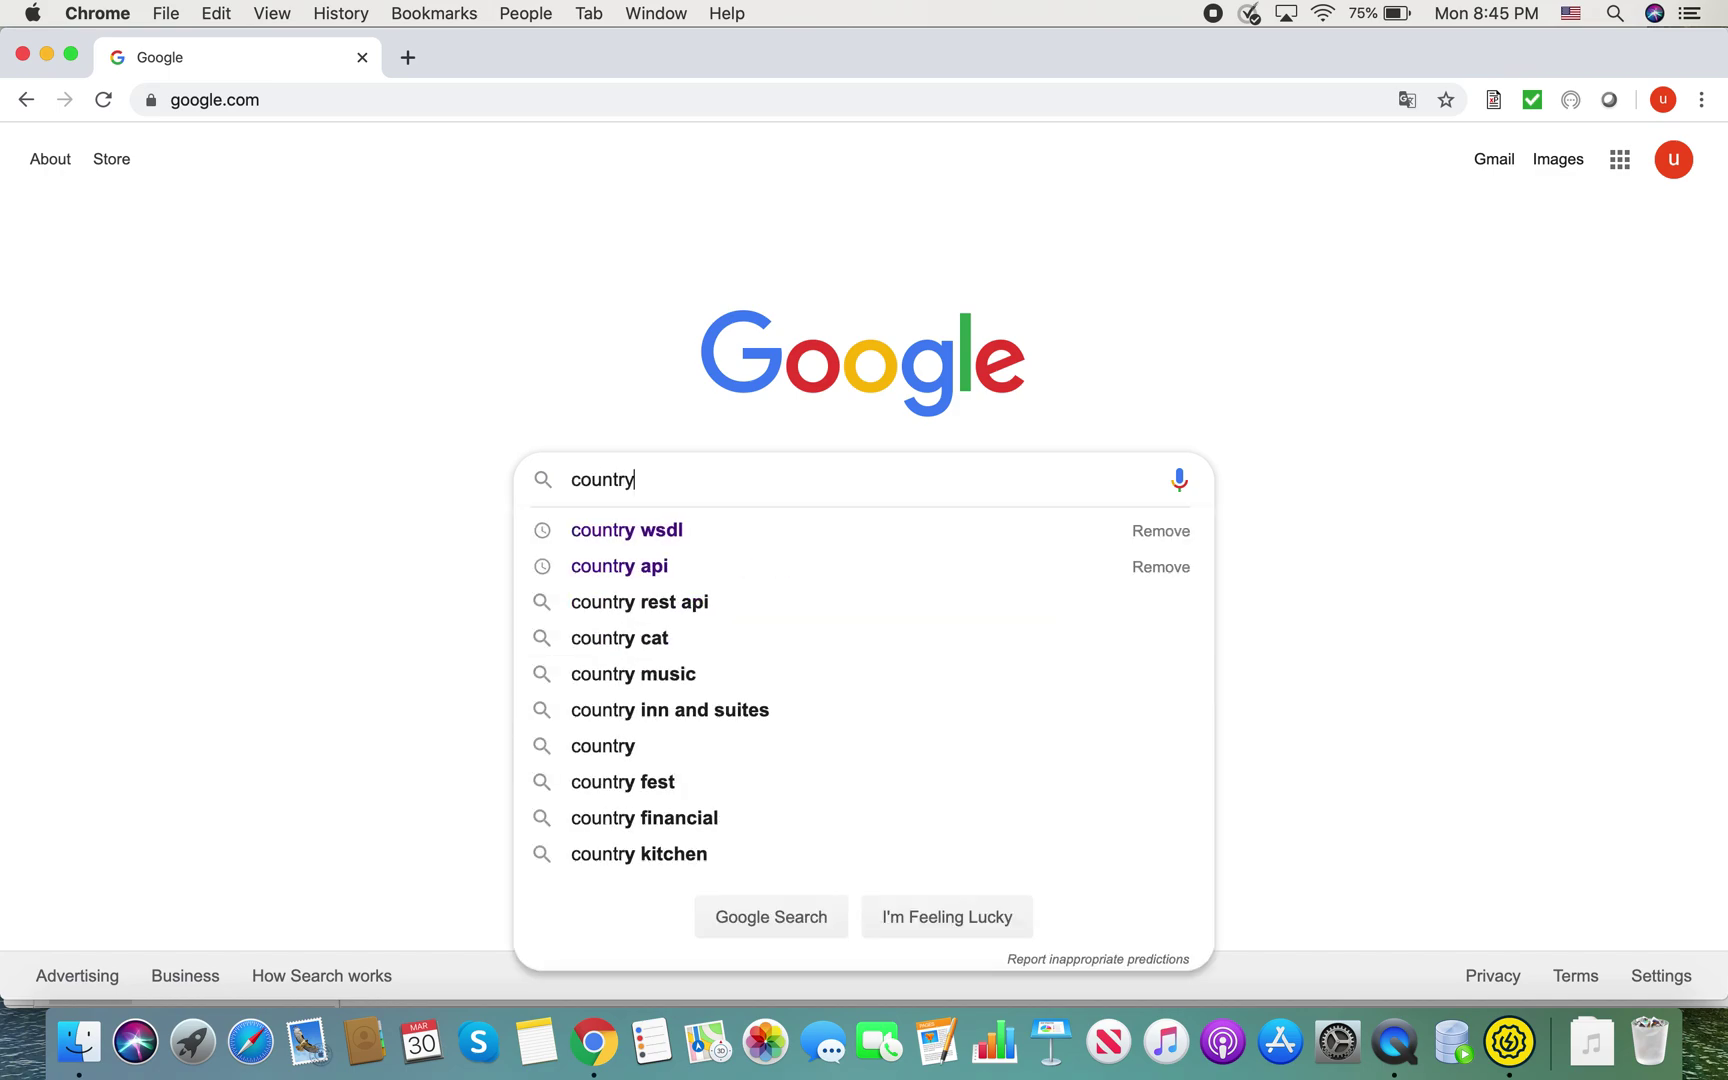
pyautogui.click(667, 531)
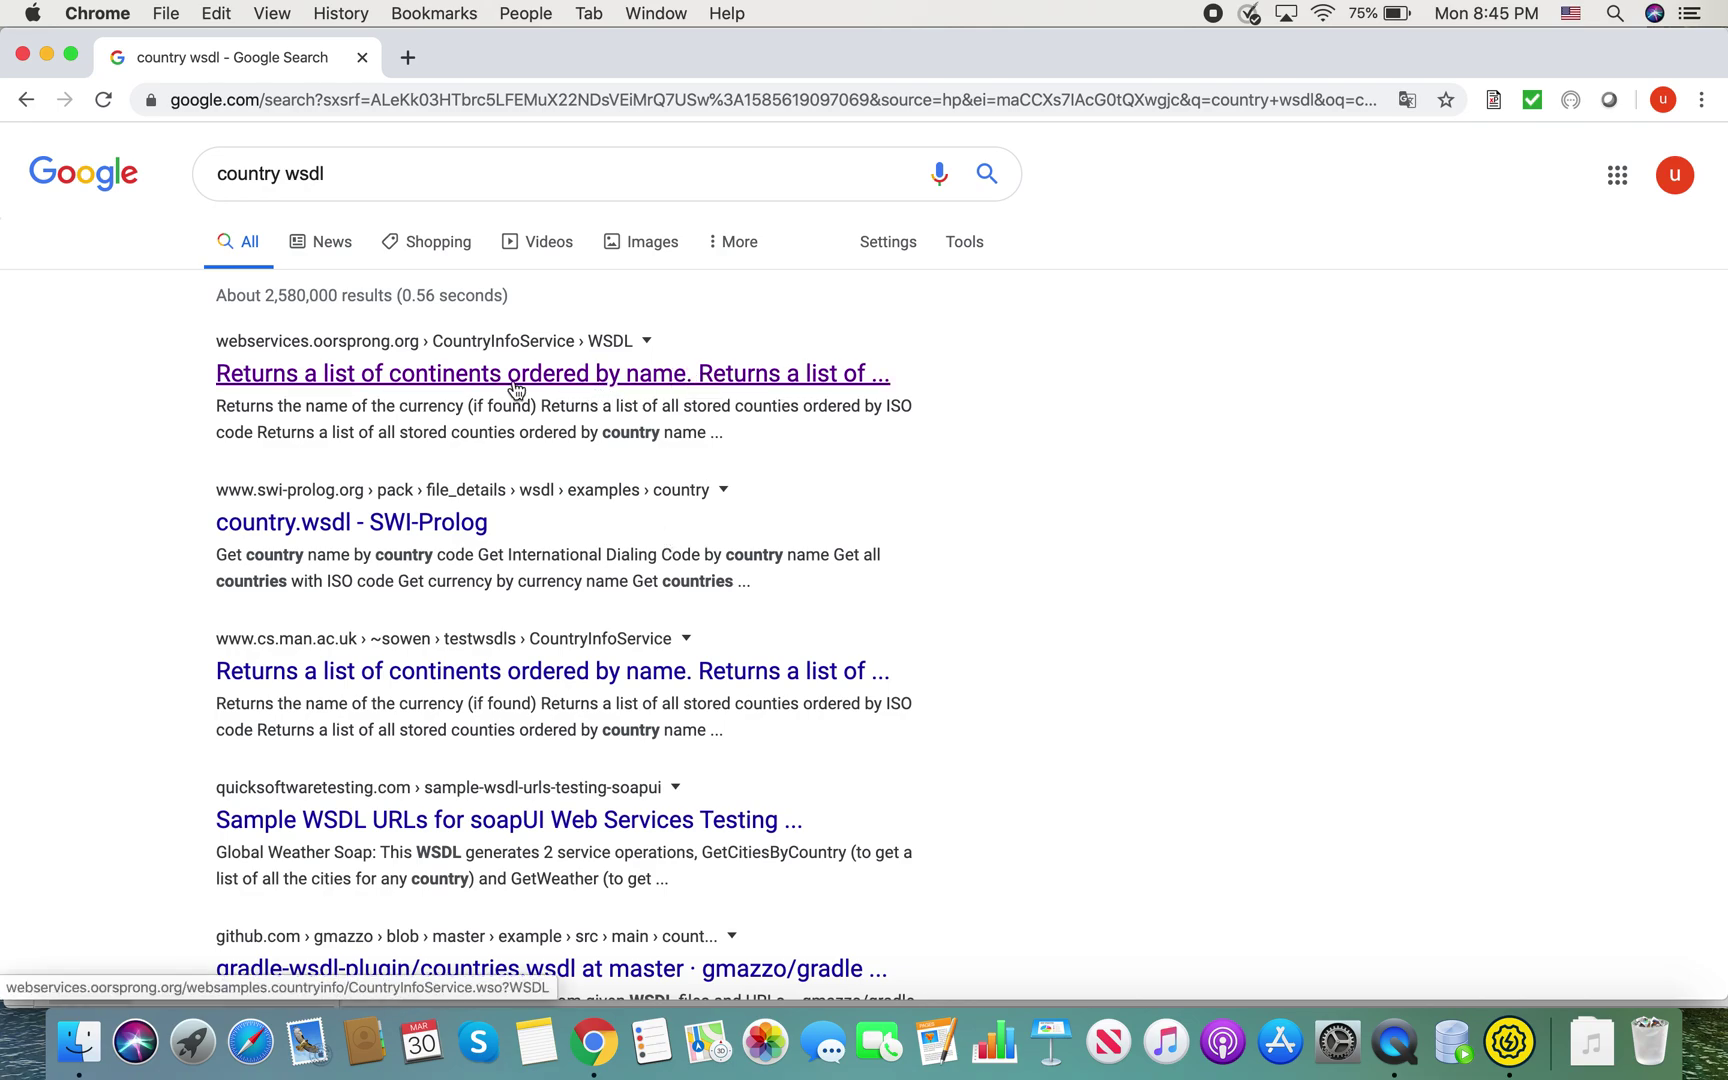
# Open the CountryInfoService WSDL result from webservices.oorsprong.org and copy its URL
pyautogui.click(477, 392)
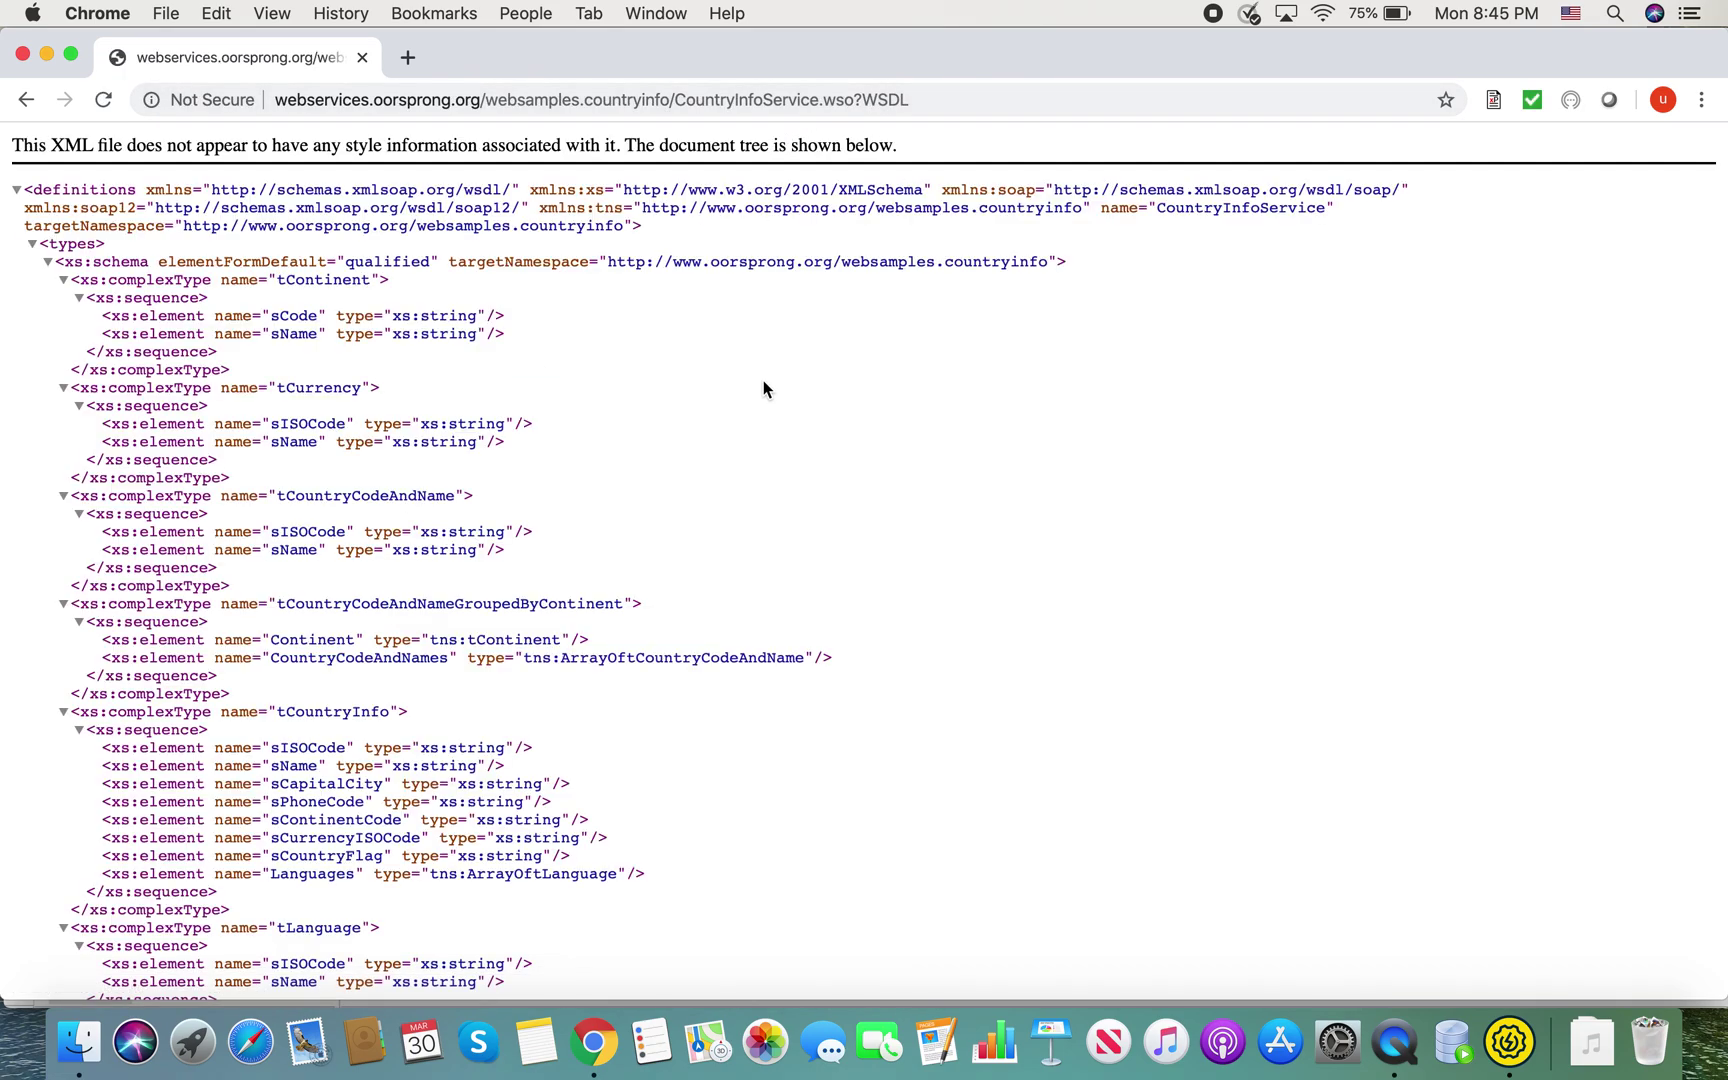
pyautogui.click(856, 101)
pyautogui.press('super+c')
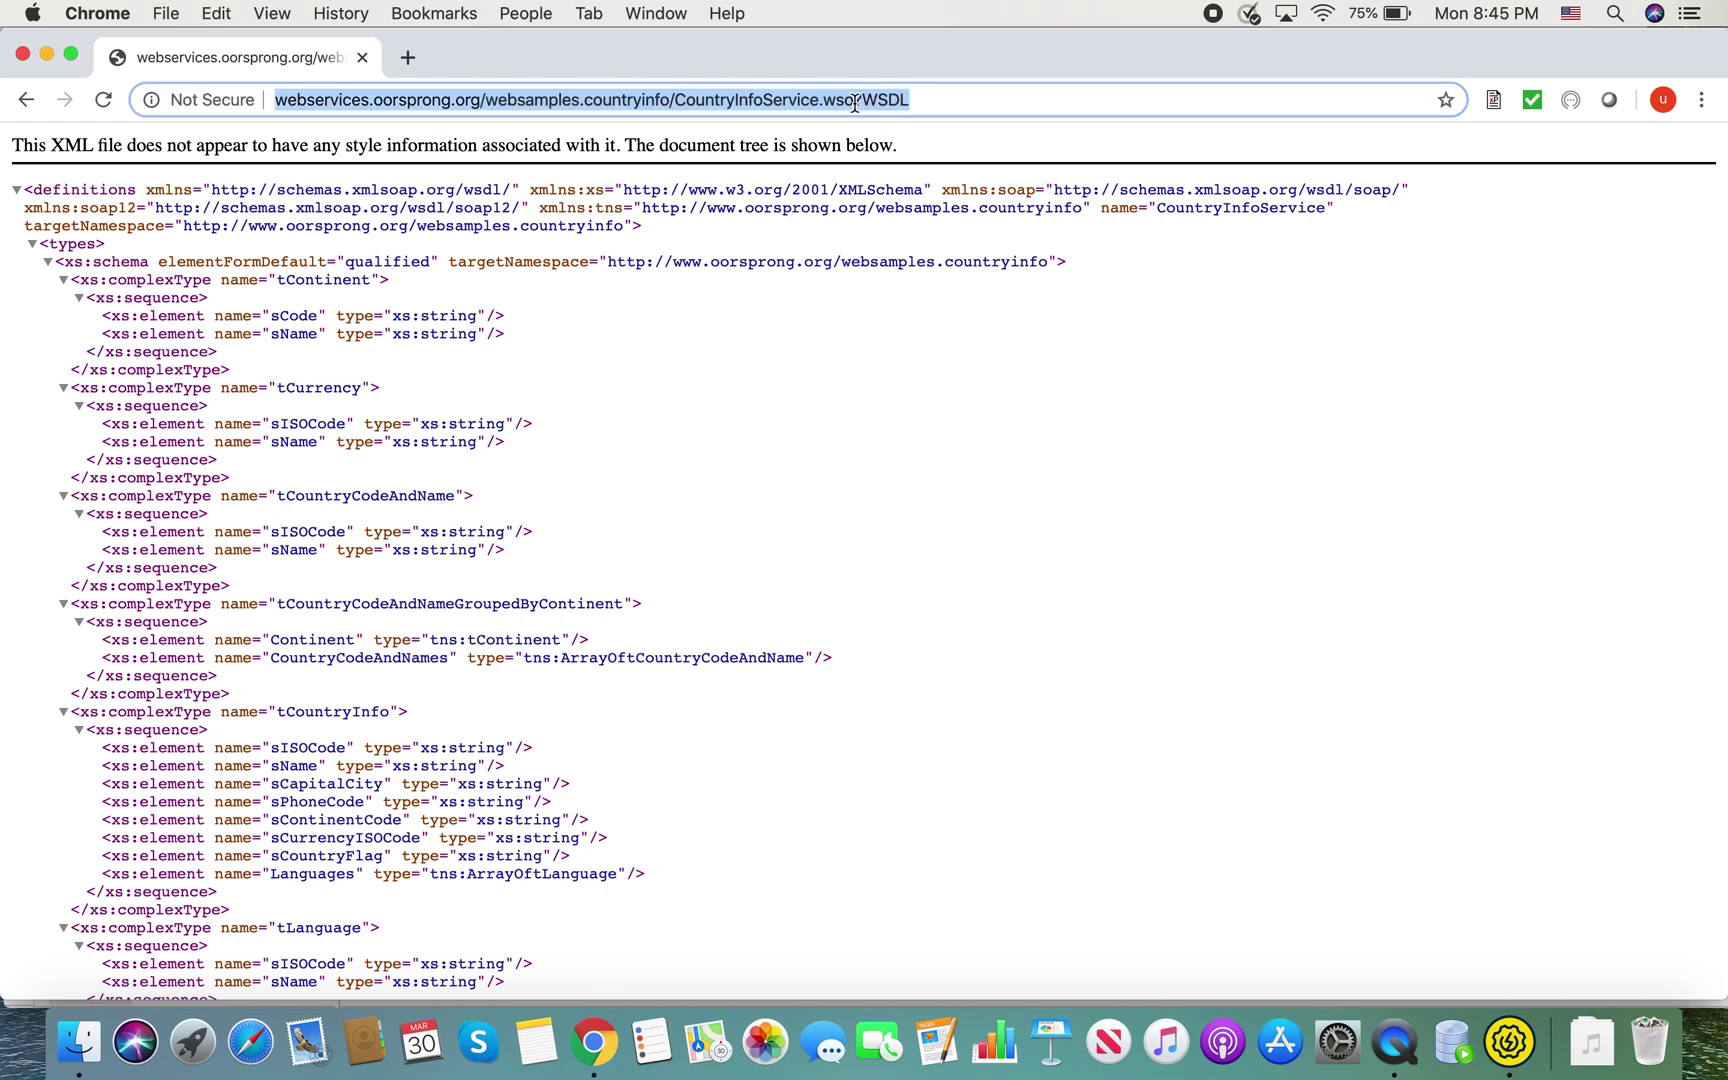
# Switch to SoapUI and create a new SOAP project named Country, using the copied CountryInfoService URL as the initial WSDL
pyautogui.click(1507, 1045)
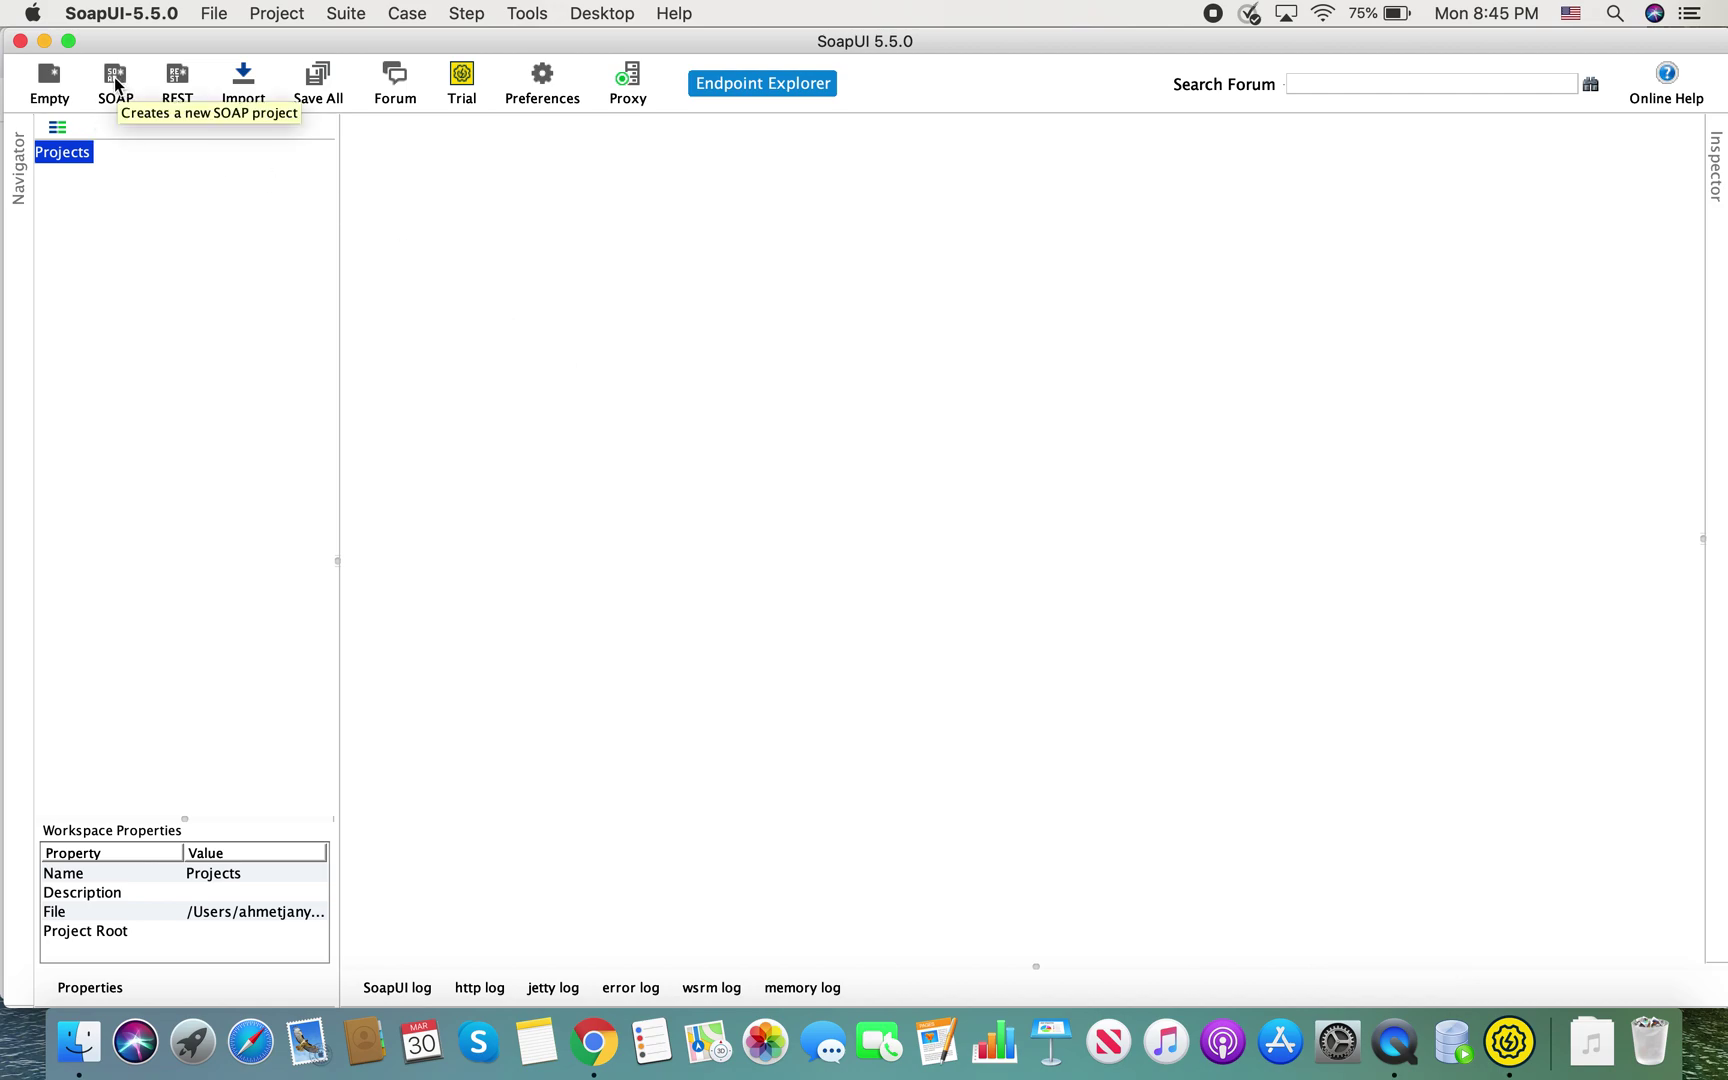
pyautogui.click(213, 14)
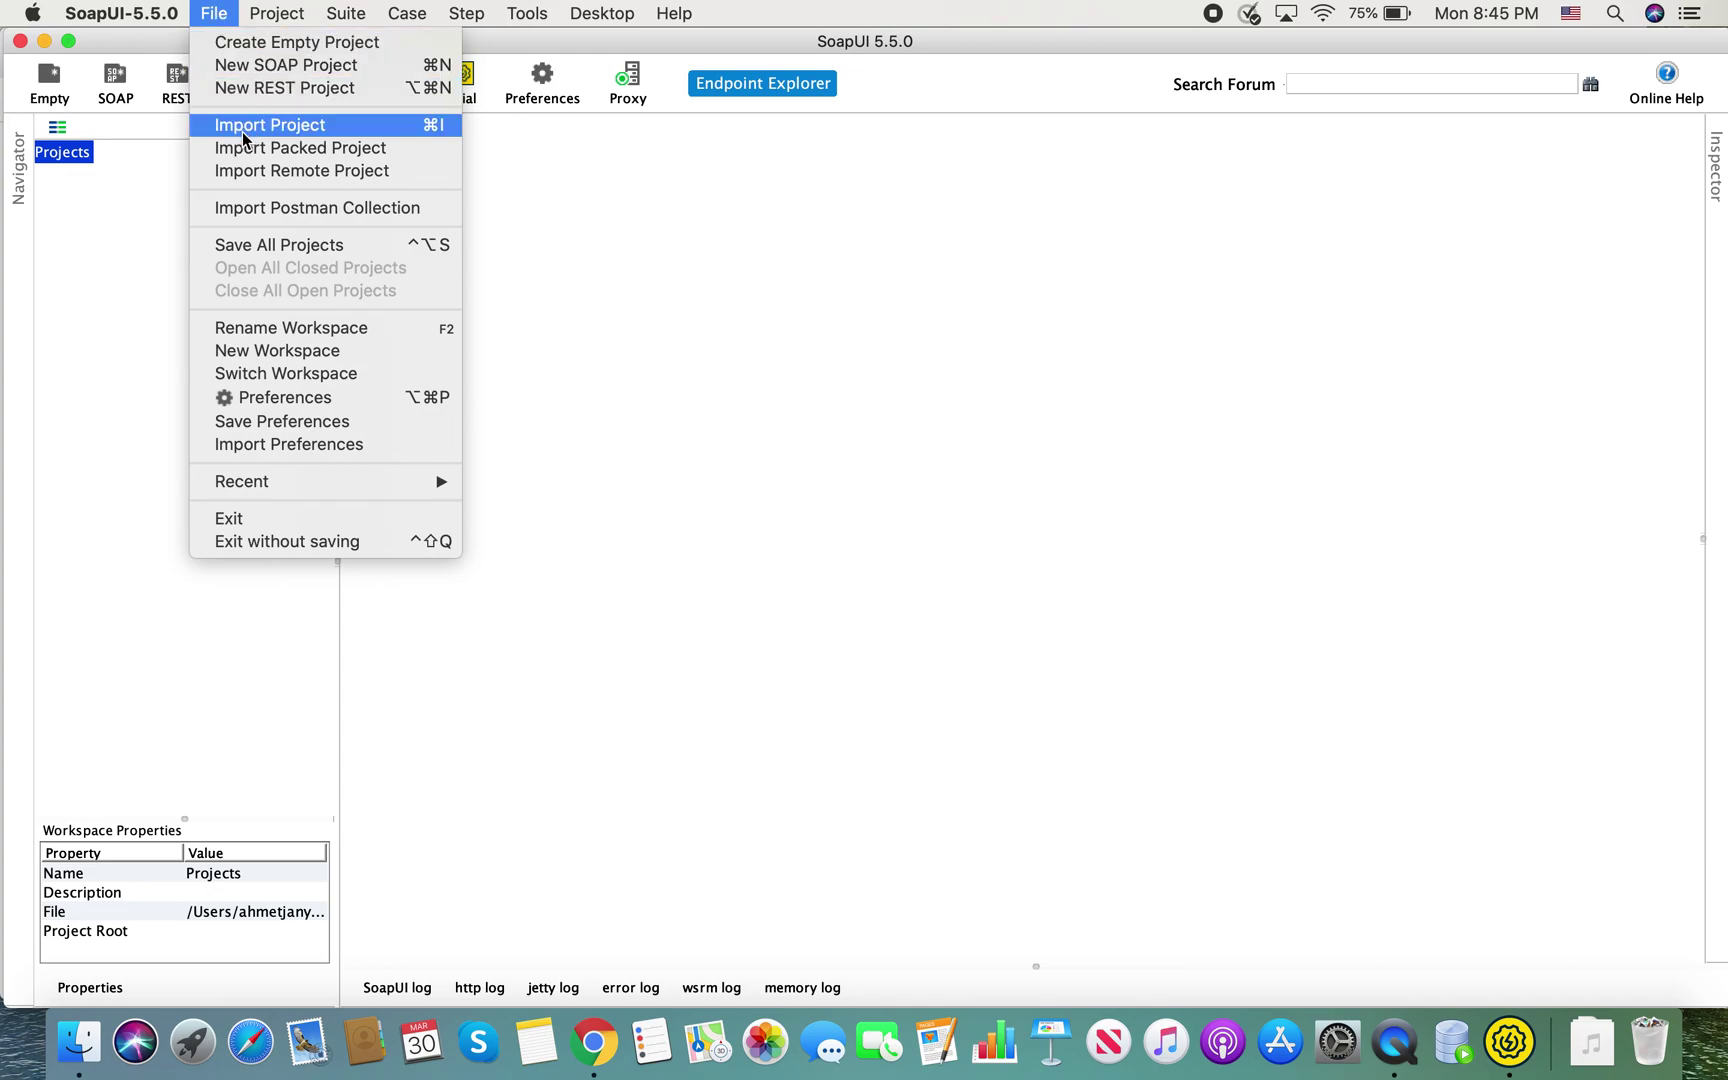
pyautogui.click(122, 163)
pyautogui.click(713, 470)
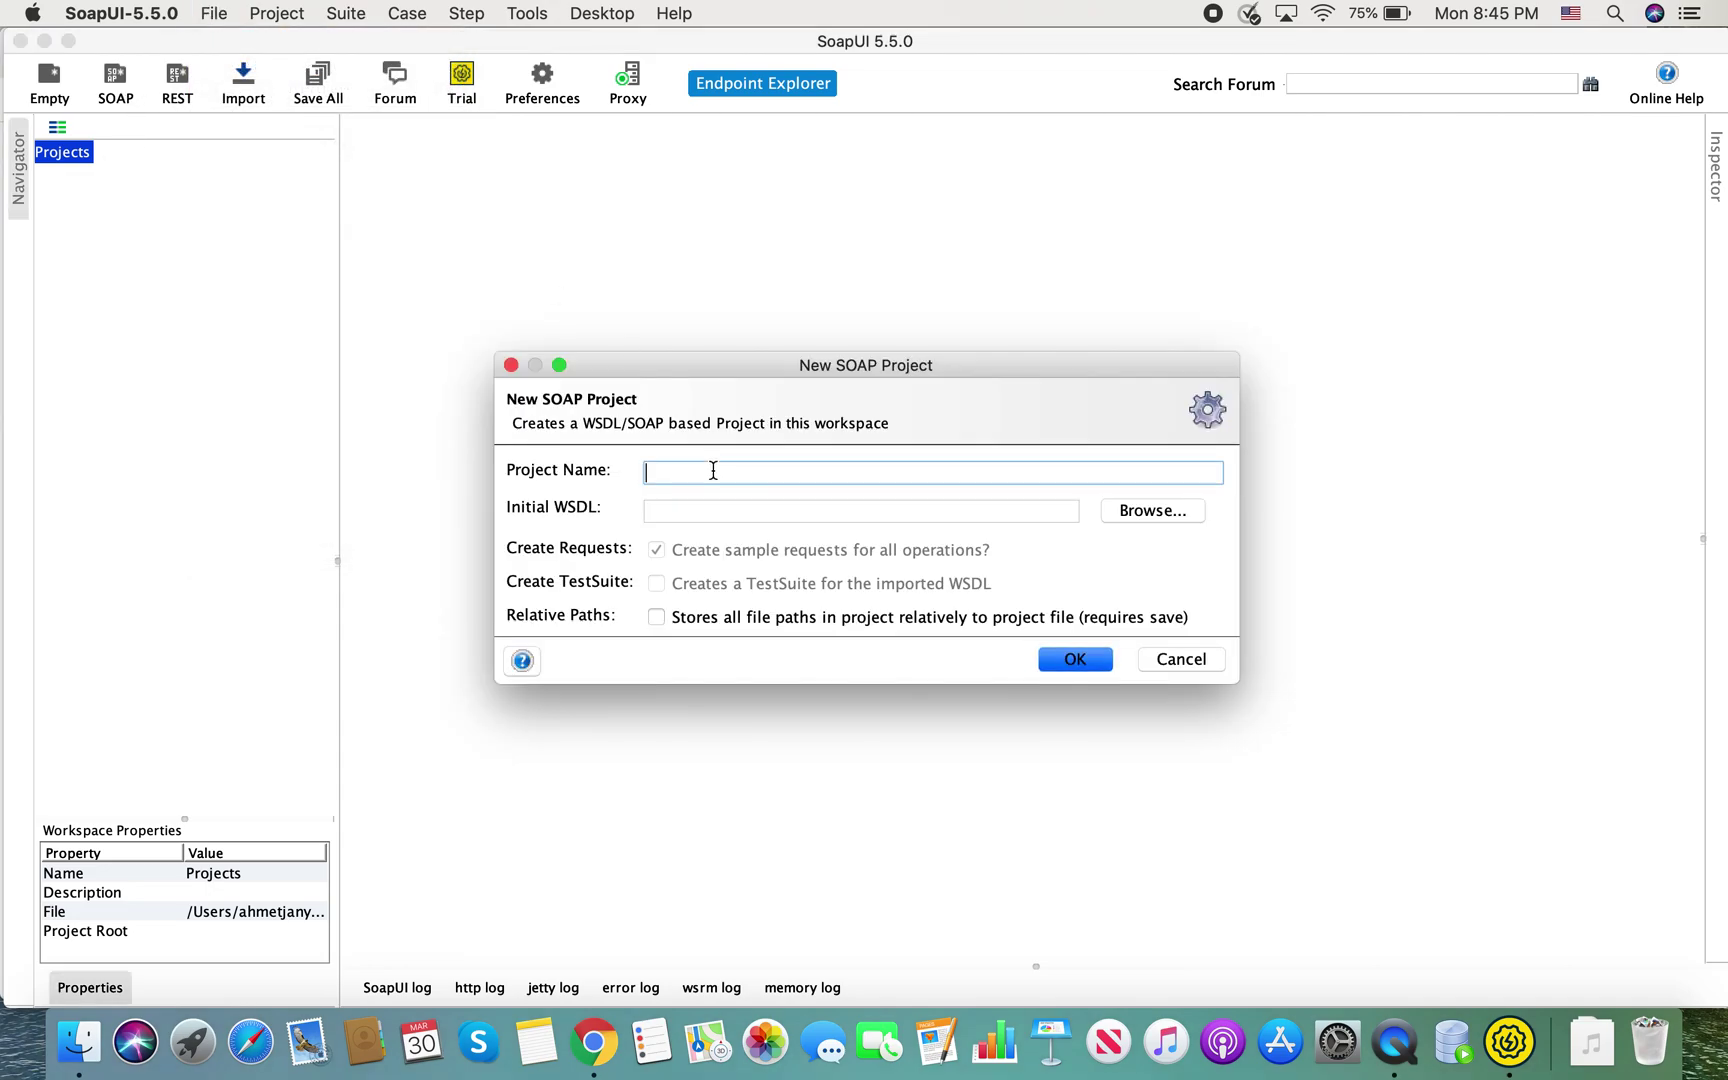
pyautogui.write('Country')
pyautogui.click(819, 512)
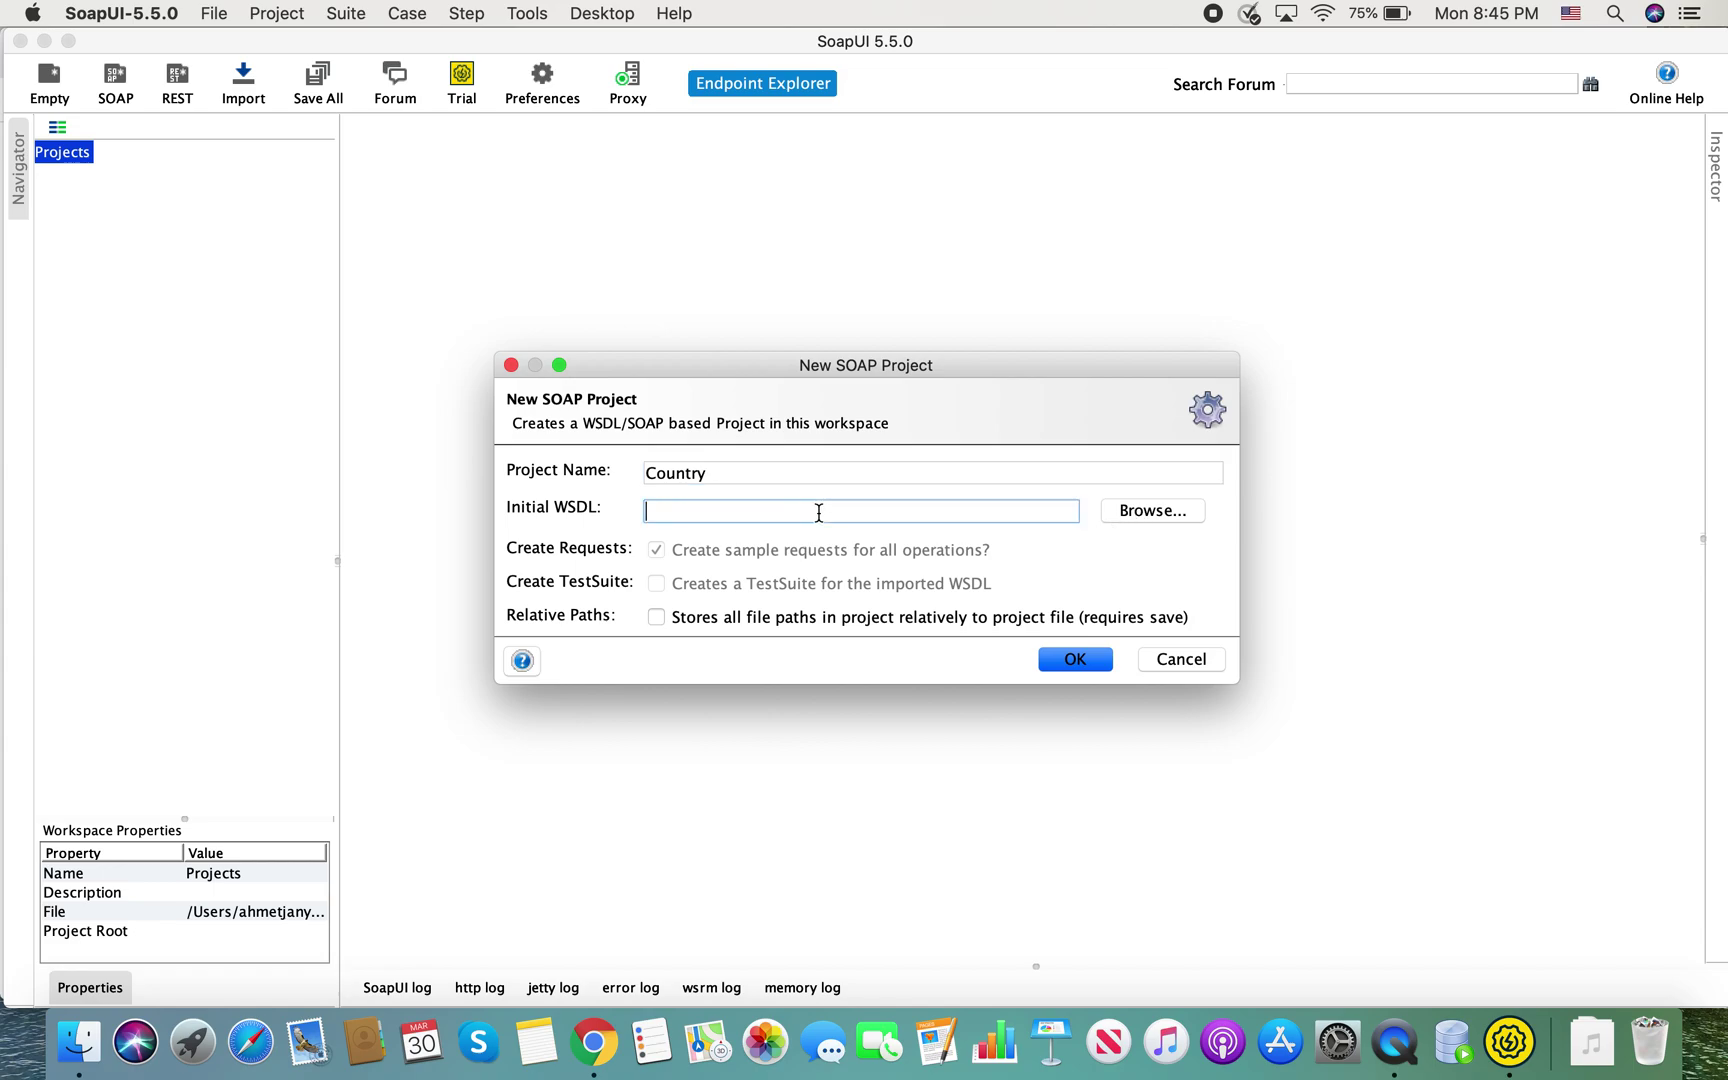
pyautogui.press('super+v')
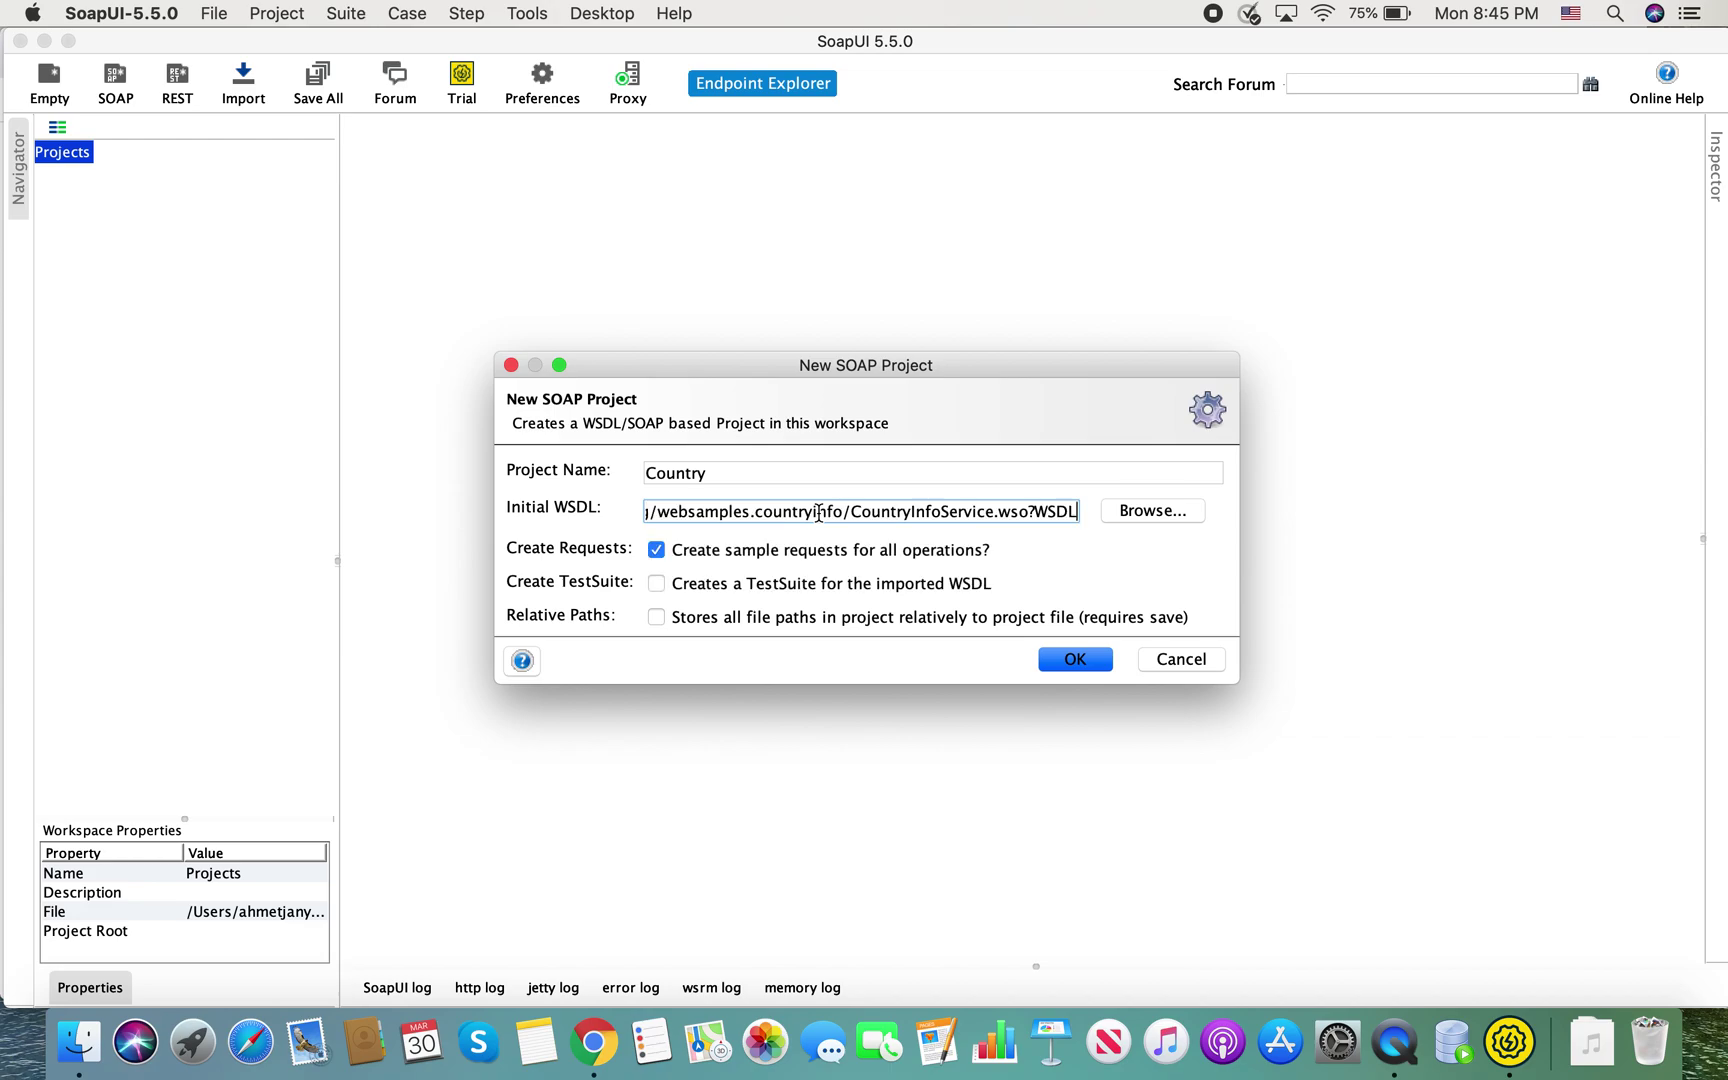
pyautogui.click(1071, 660)
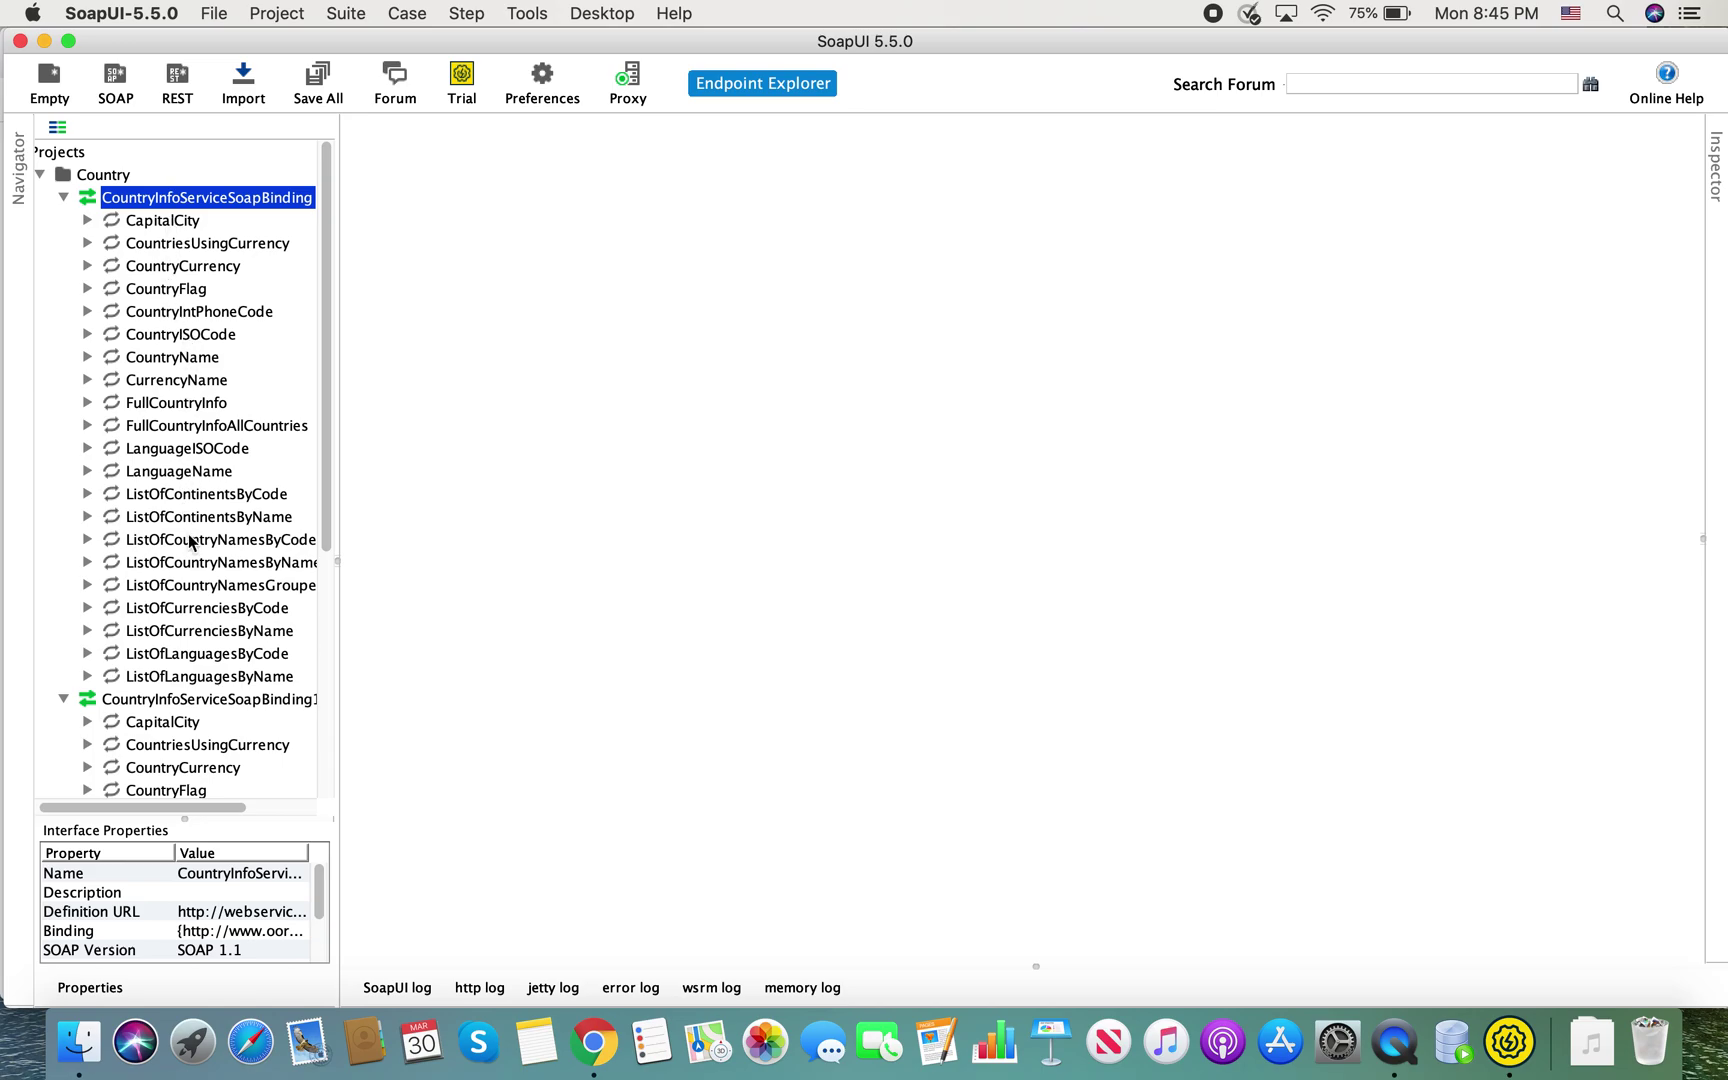
# Examine the operations under the Country project's two service bindings and leave both collapsed
pyautogui.scroll(-10, 190, 541)
pyautogui.scroll(10, 66, 159)
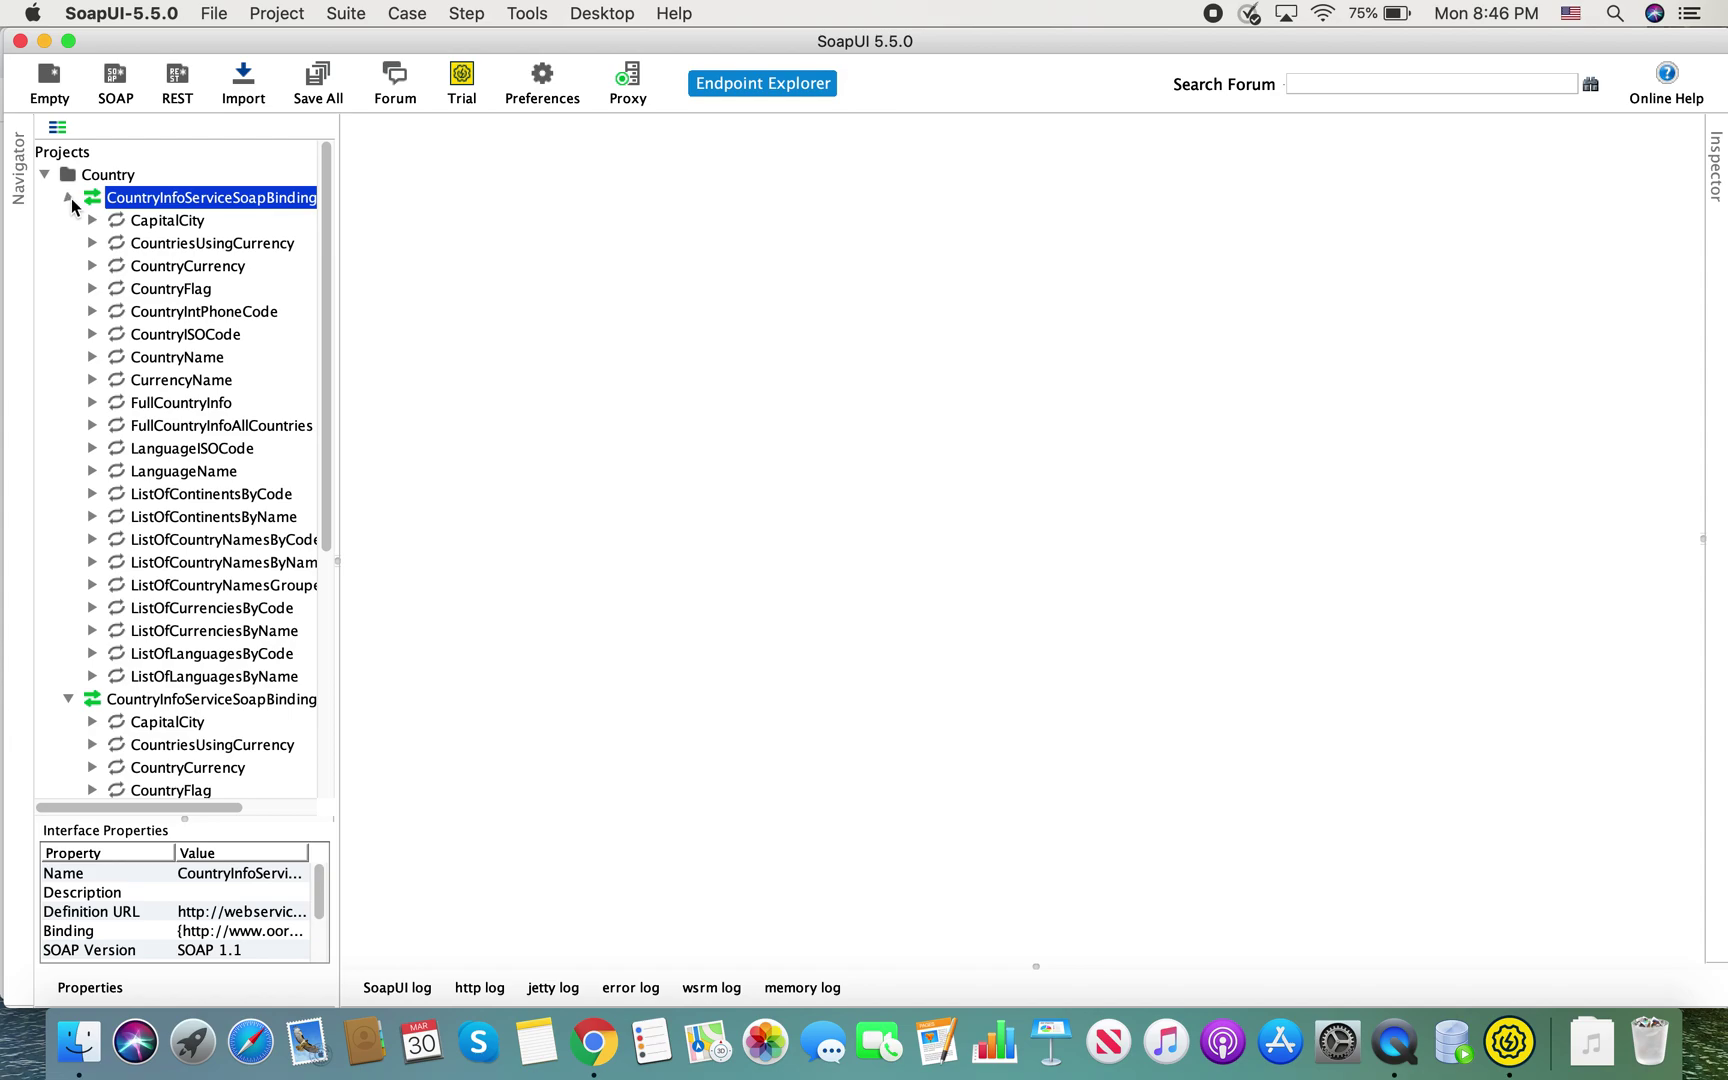
pyautogui.click(70, 197)
pyautogui.click(70, 220)
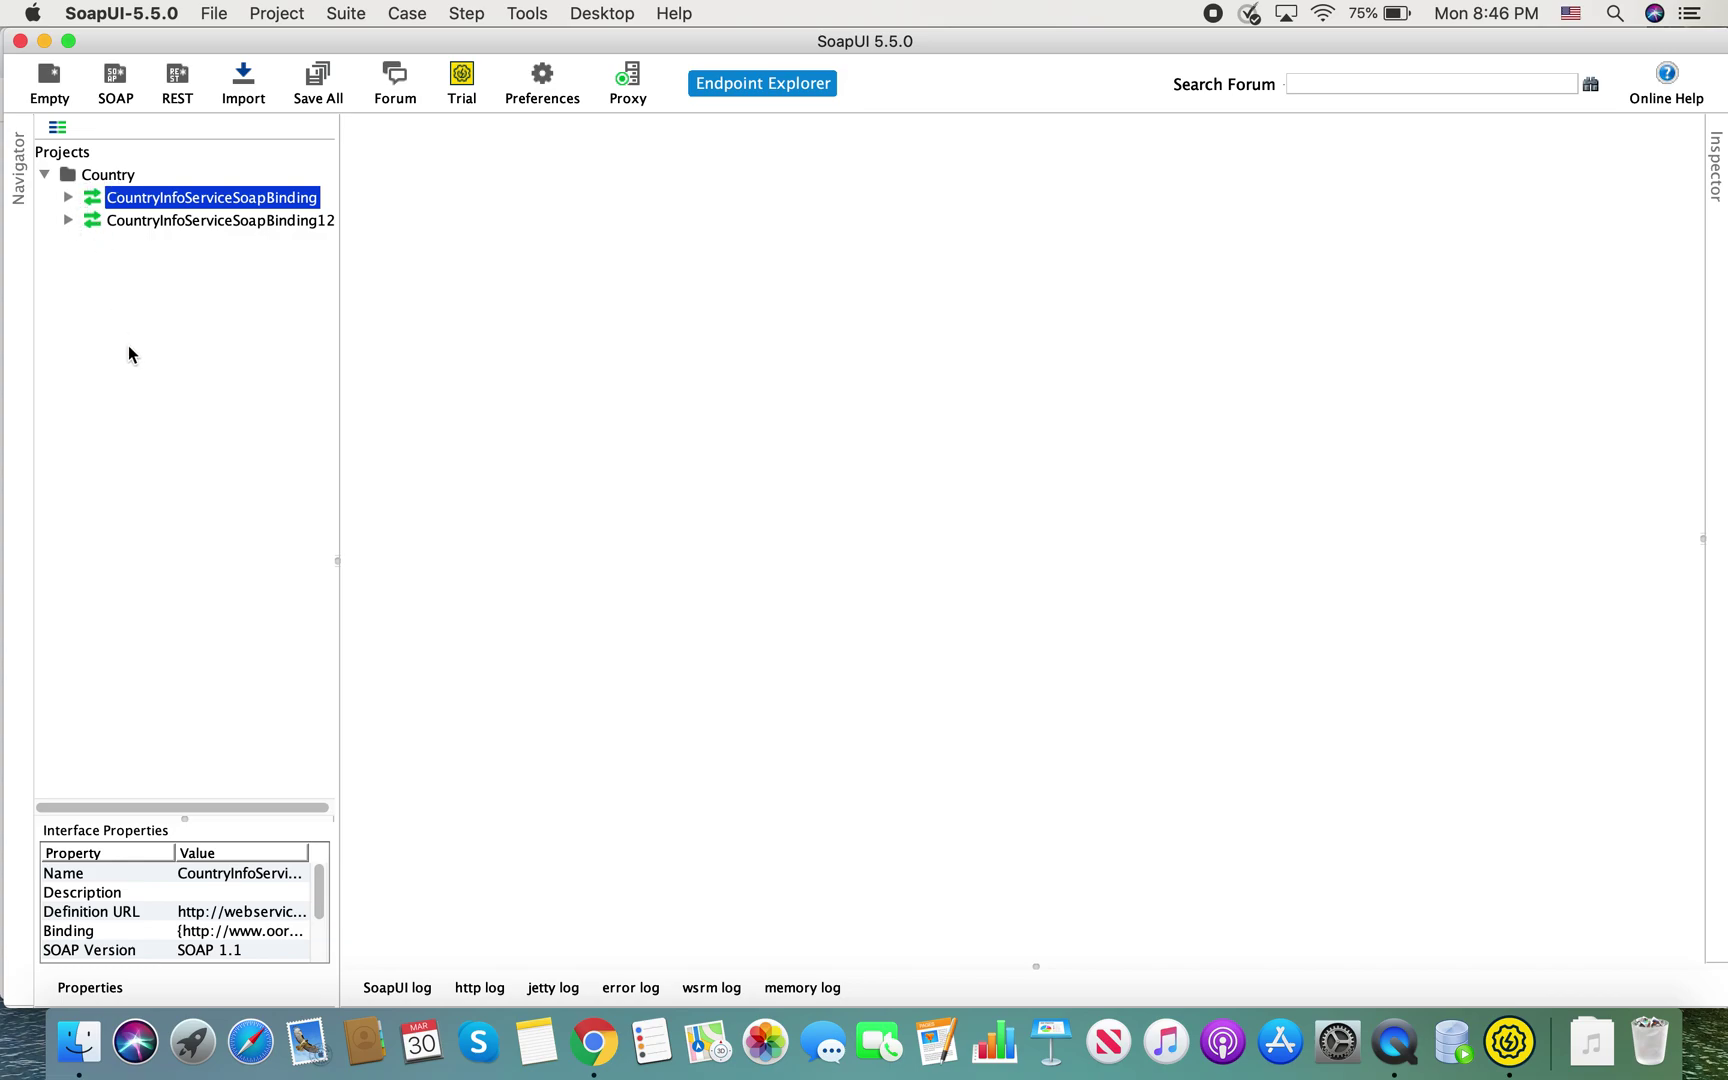
pyautogui.click(68, 219)
pyautogui.click(68, 219)
pyautogui.click(105, 175)
pyautogui.click(70, 219)
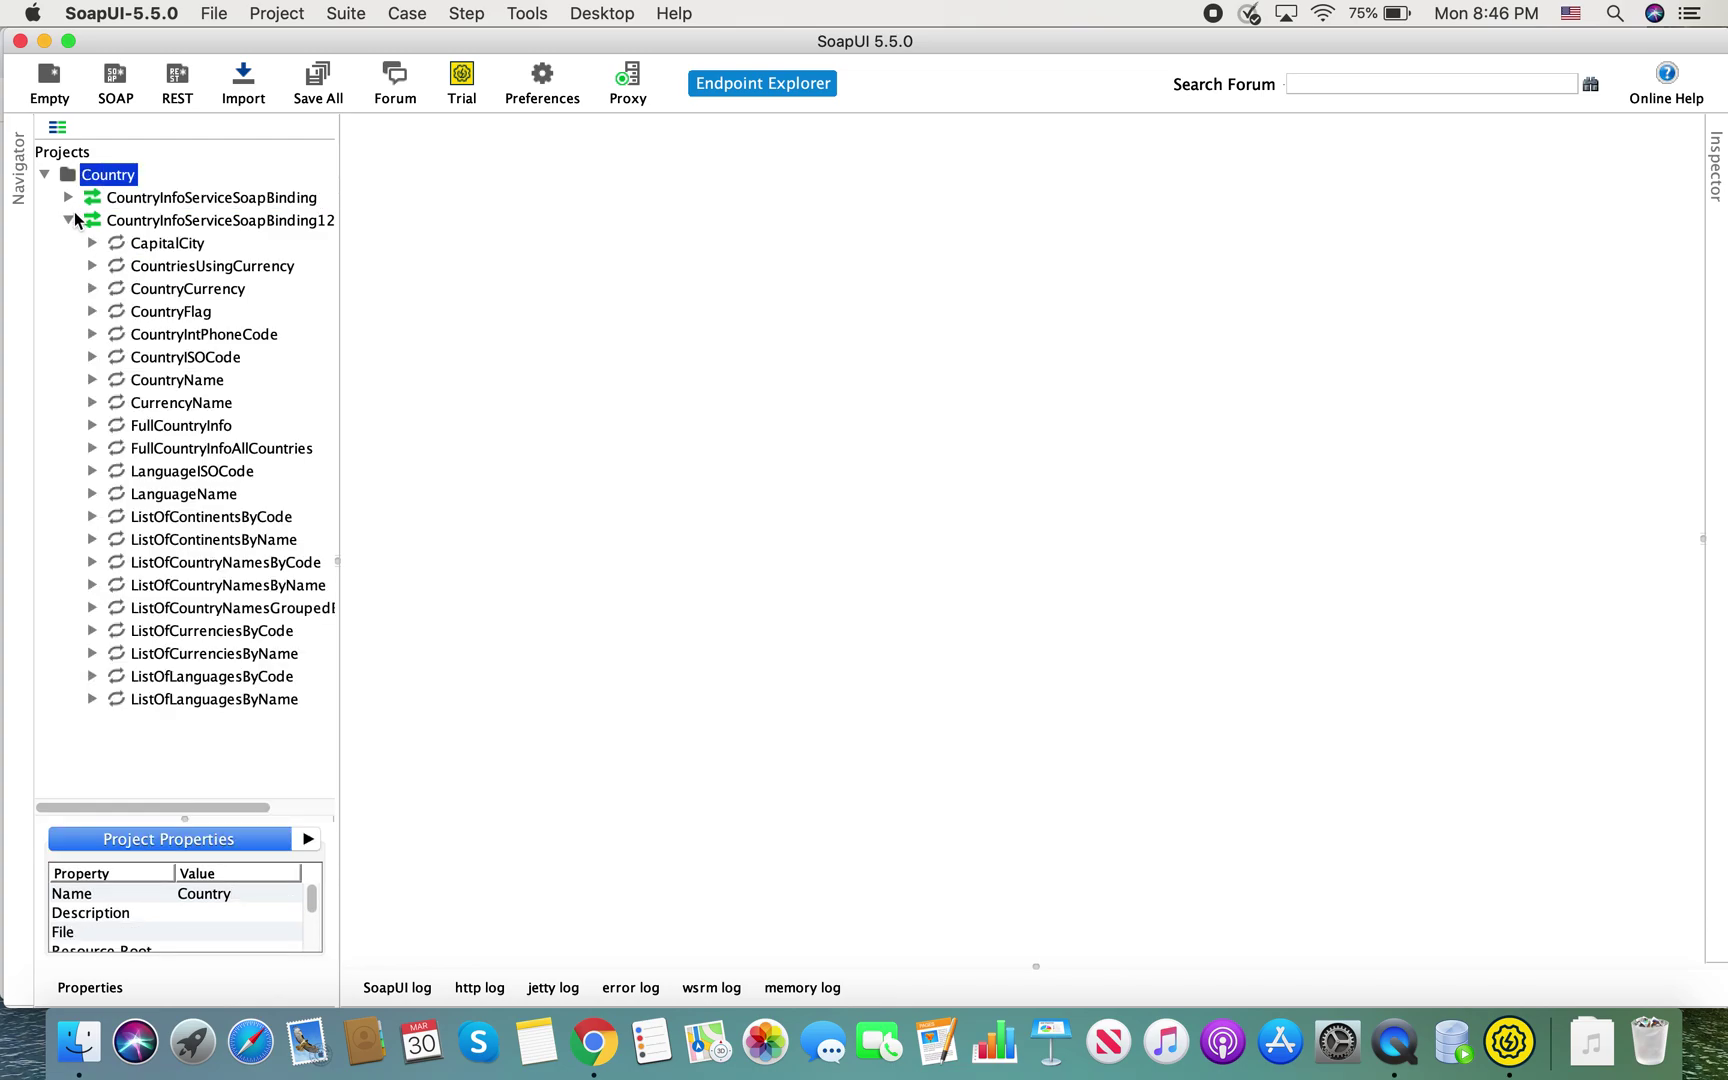
pyautogui.click(70, 219)
# Start generating a TestSuite for CountryInfoServiceSoapBinding12 and unselect all of its operations
pyautogui.click(145, 220)
pyautogui.rightClick(146, 222)
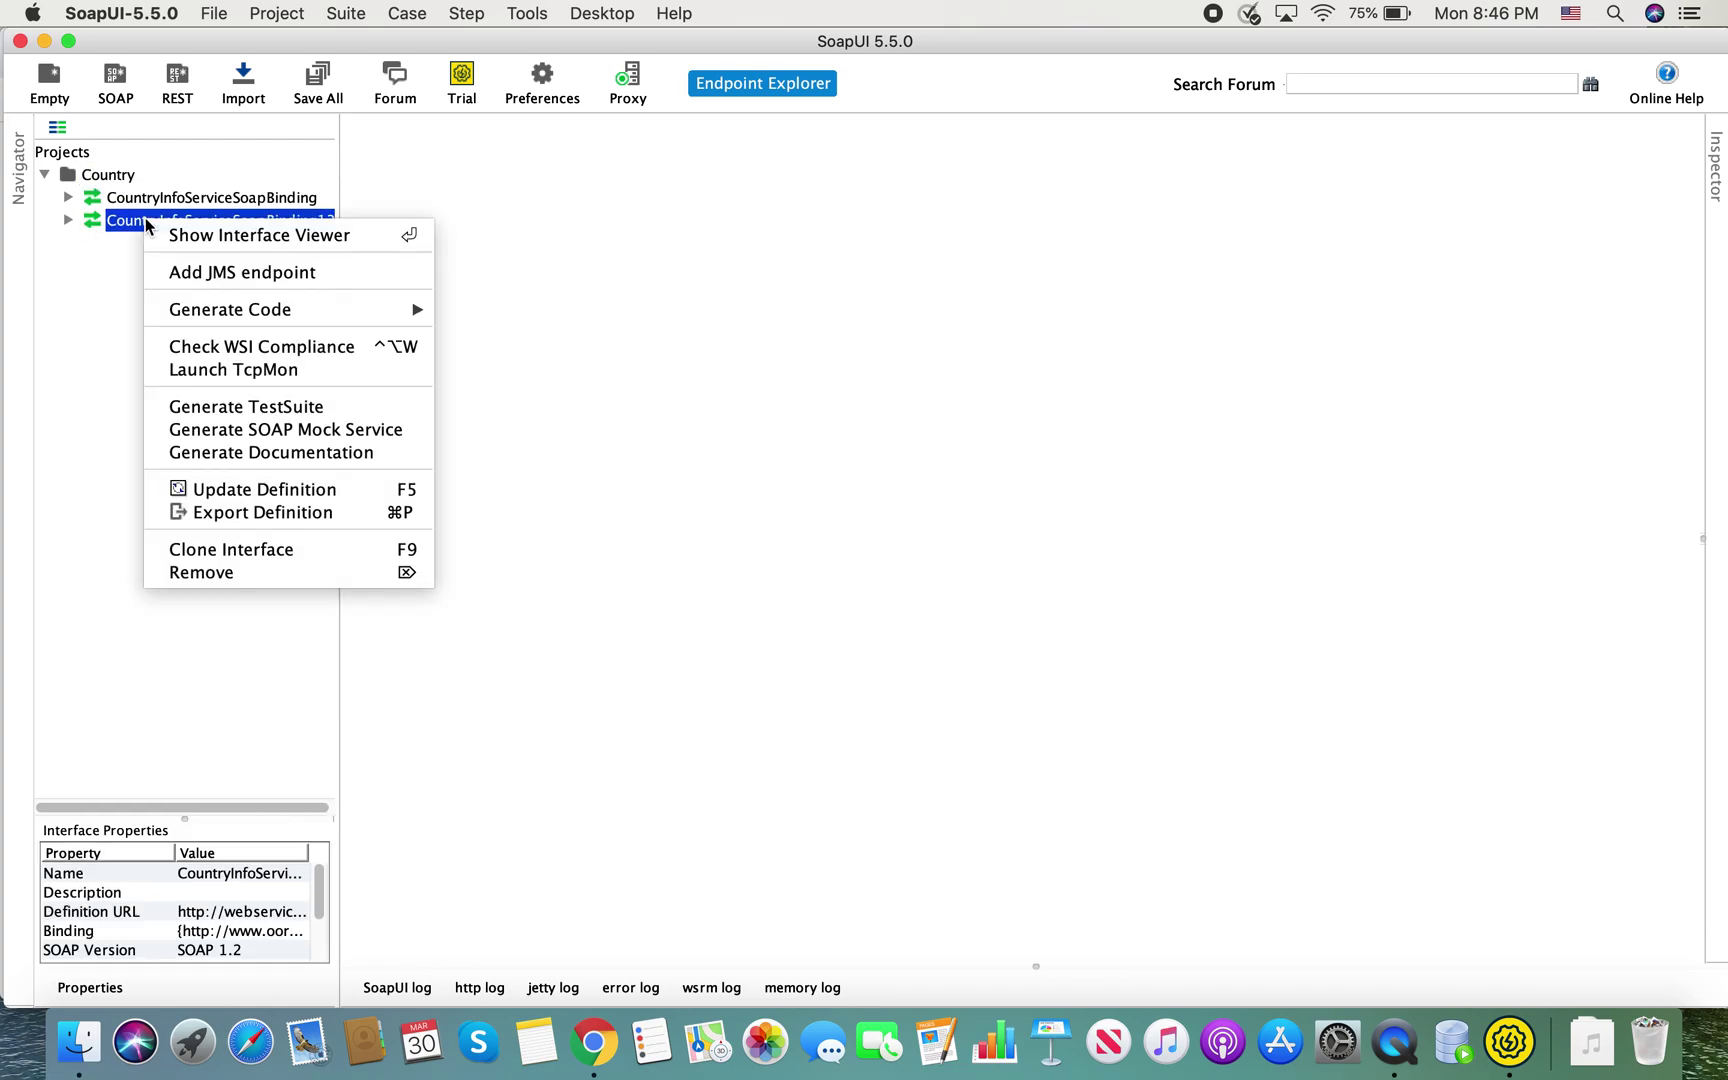
pyautogui.click(233, 410)
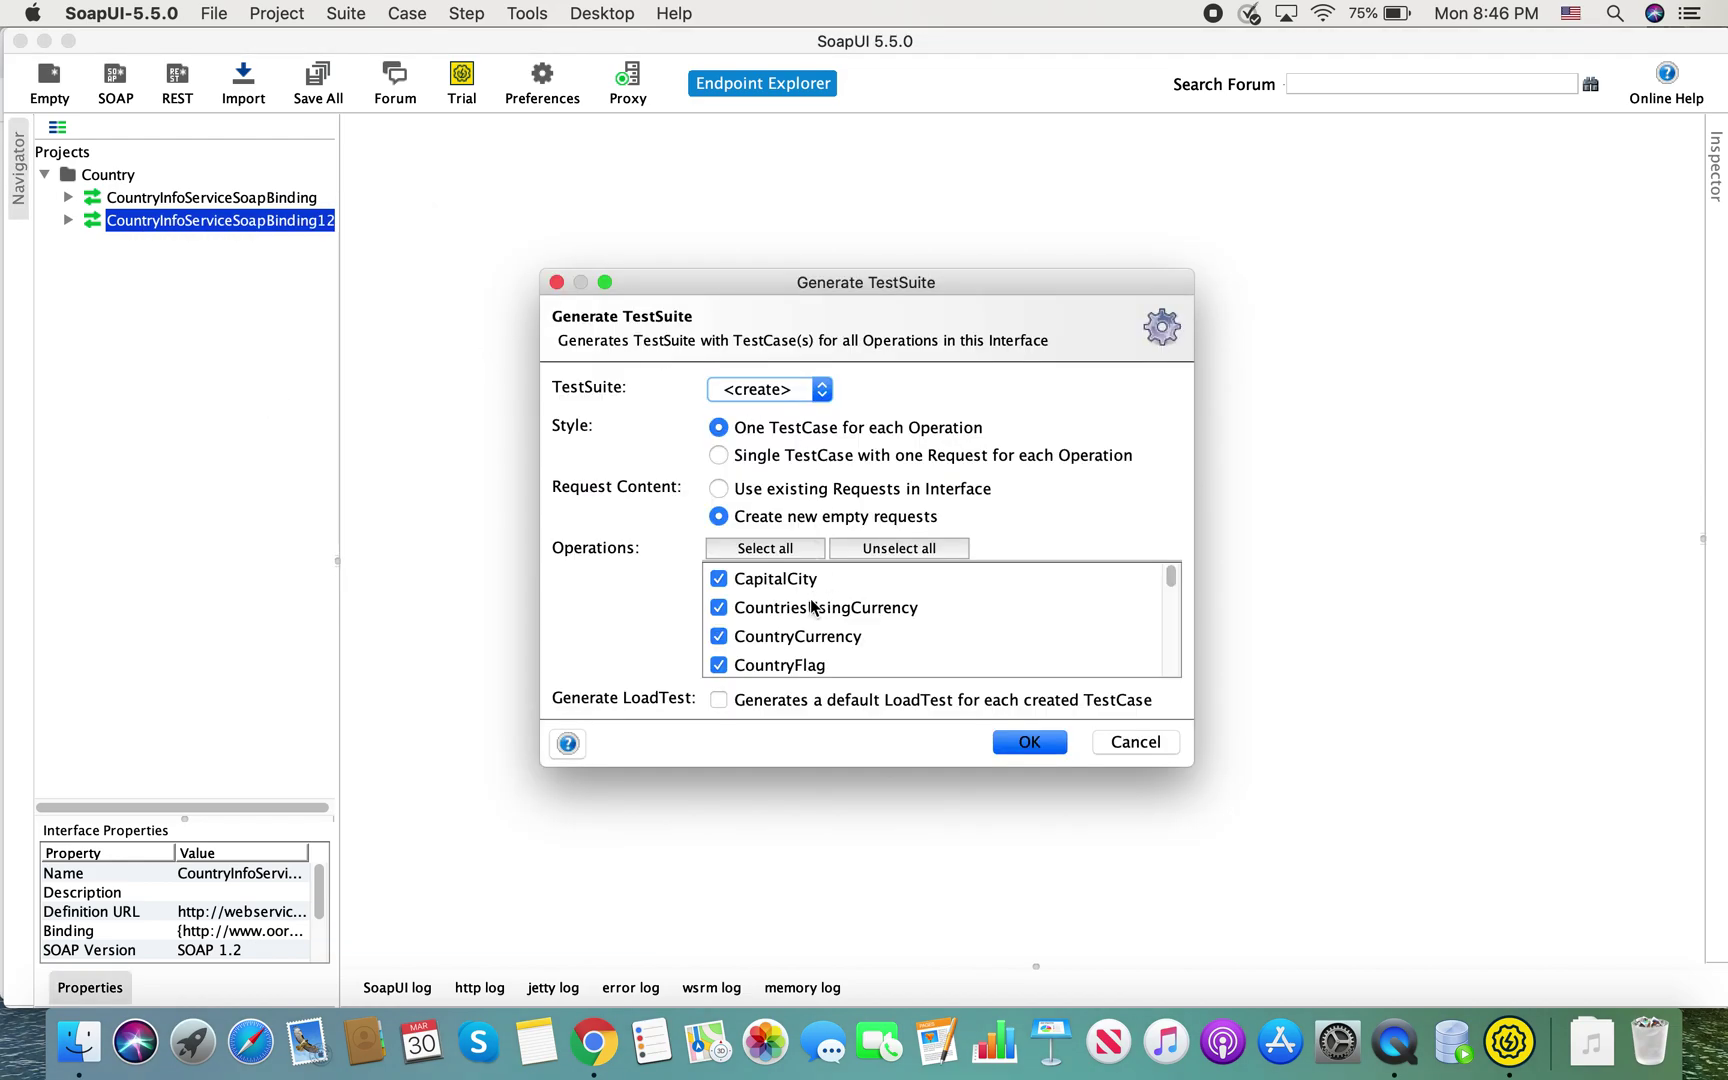
pyautogui.scroll(-5, 806, 617)
pyautogui.scroll(5, 806, 617)
pyautogui.scroll(-5, 830, 648)
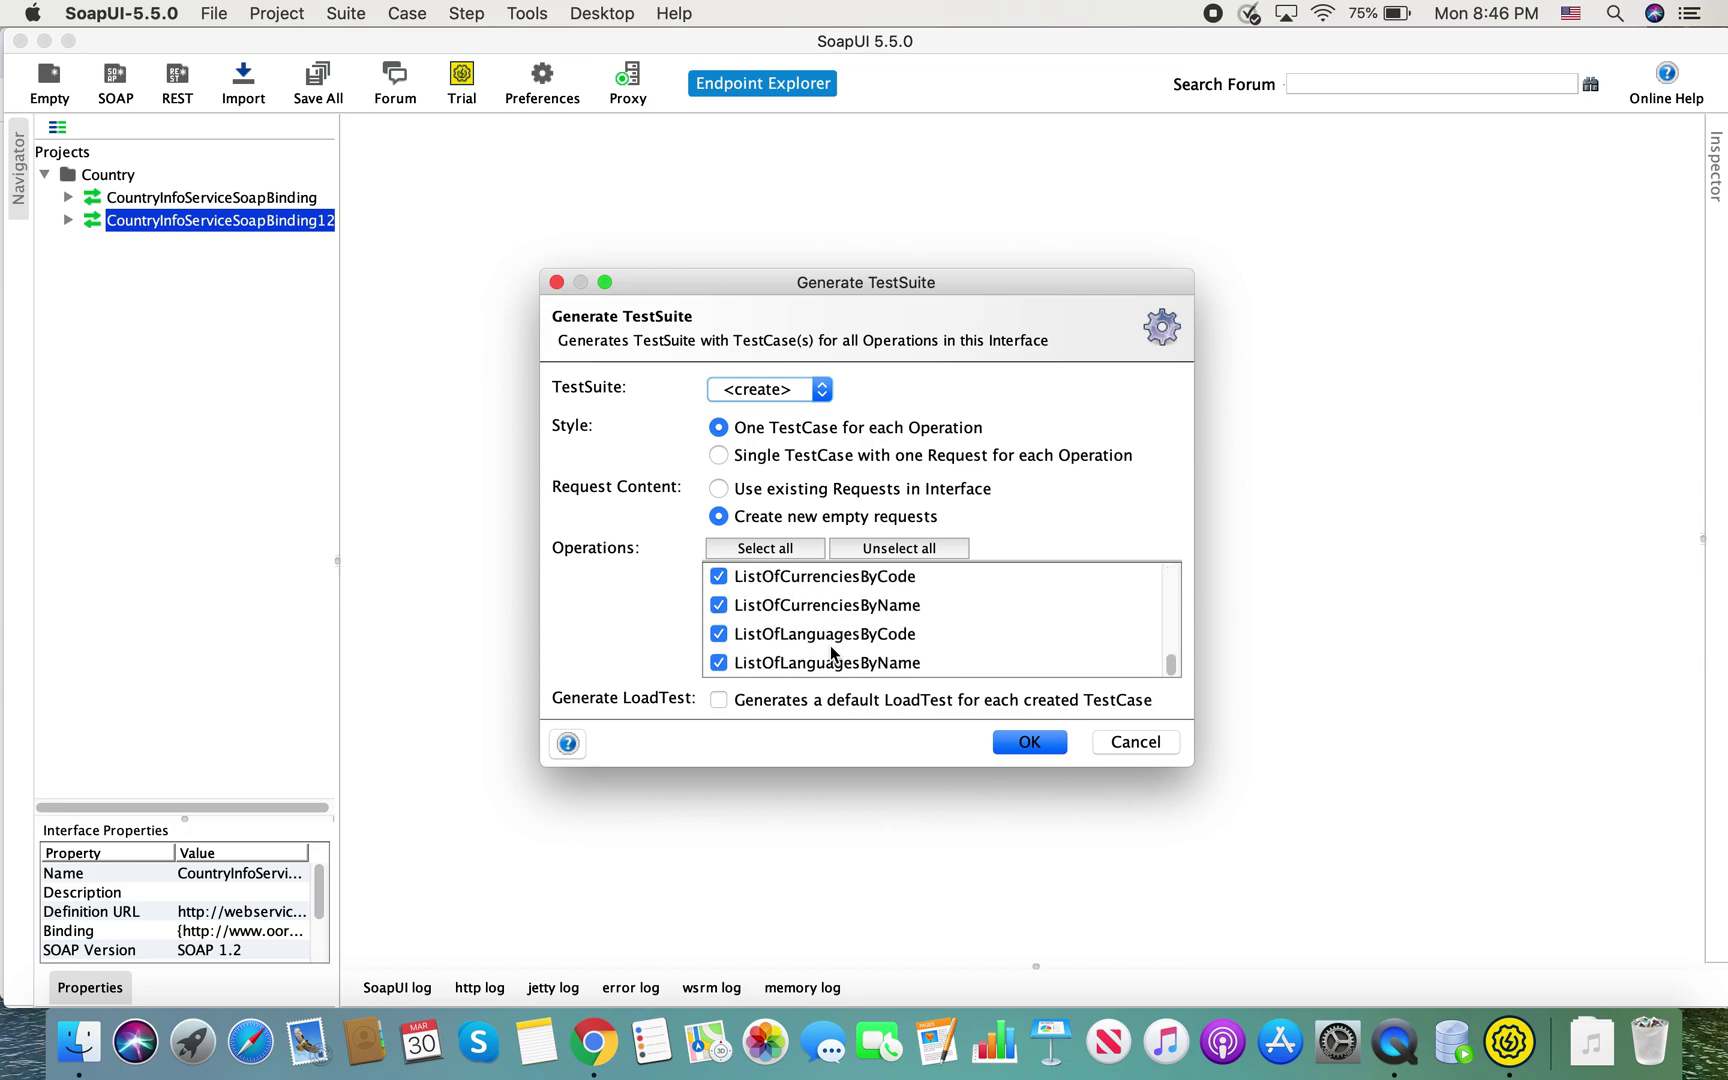
pyautogui.scroll(5, 830, 650)
pyautogui.click(893, 551)
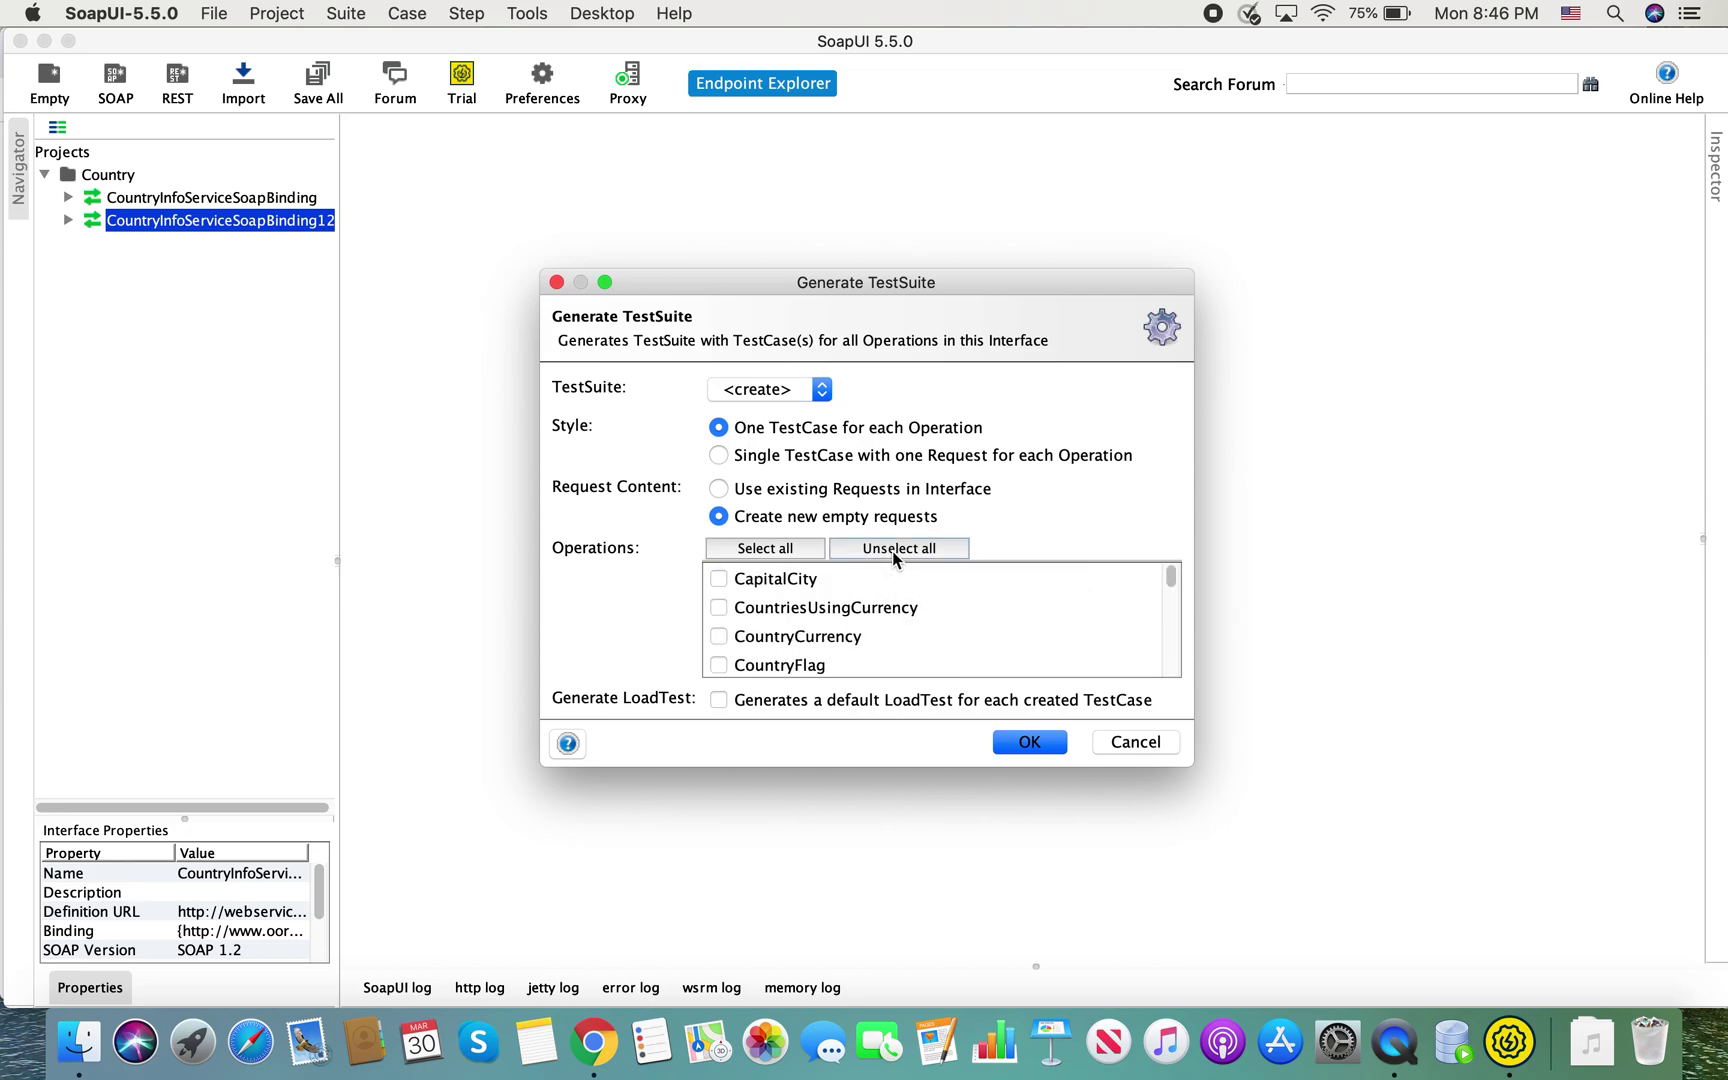
# Select the CapitalCity, CountryCurrency and CountryISOCode operations with one TestCase for each operation, and accept the generation settings
pyautogui.click(717, 582)
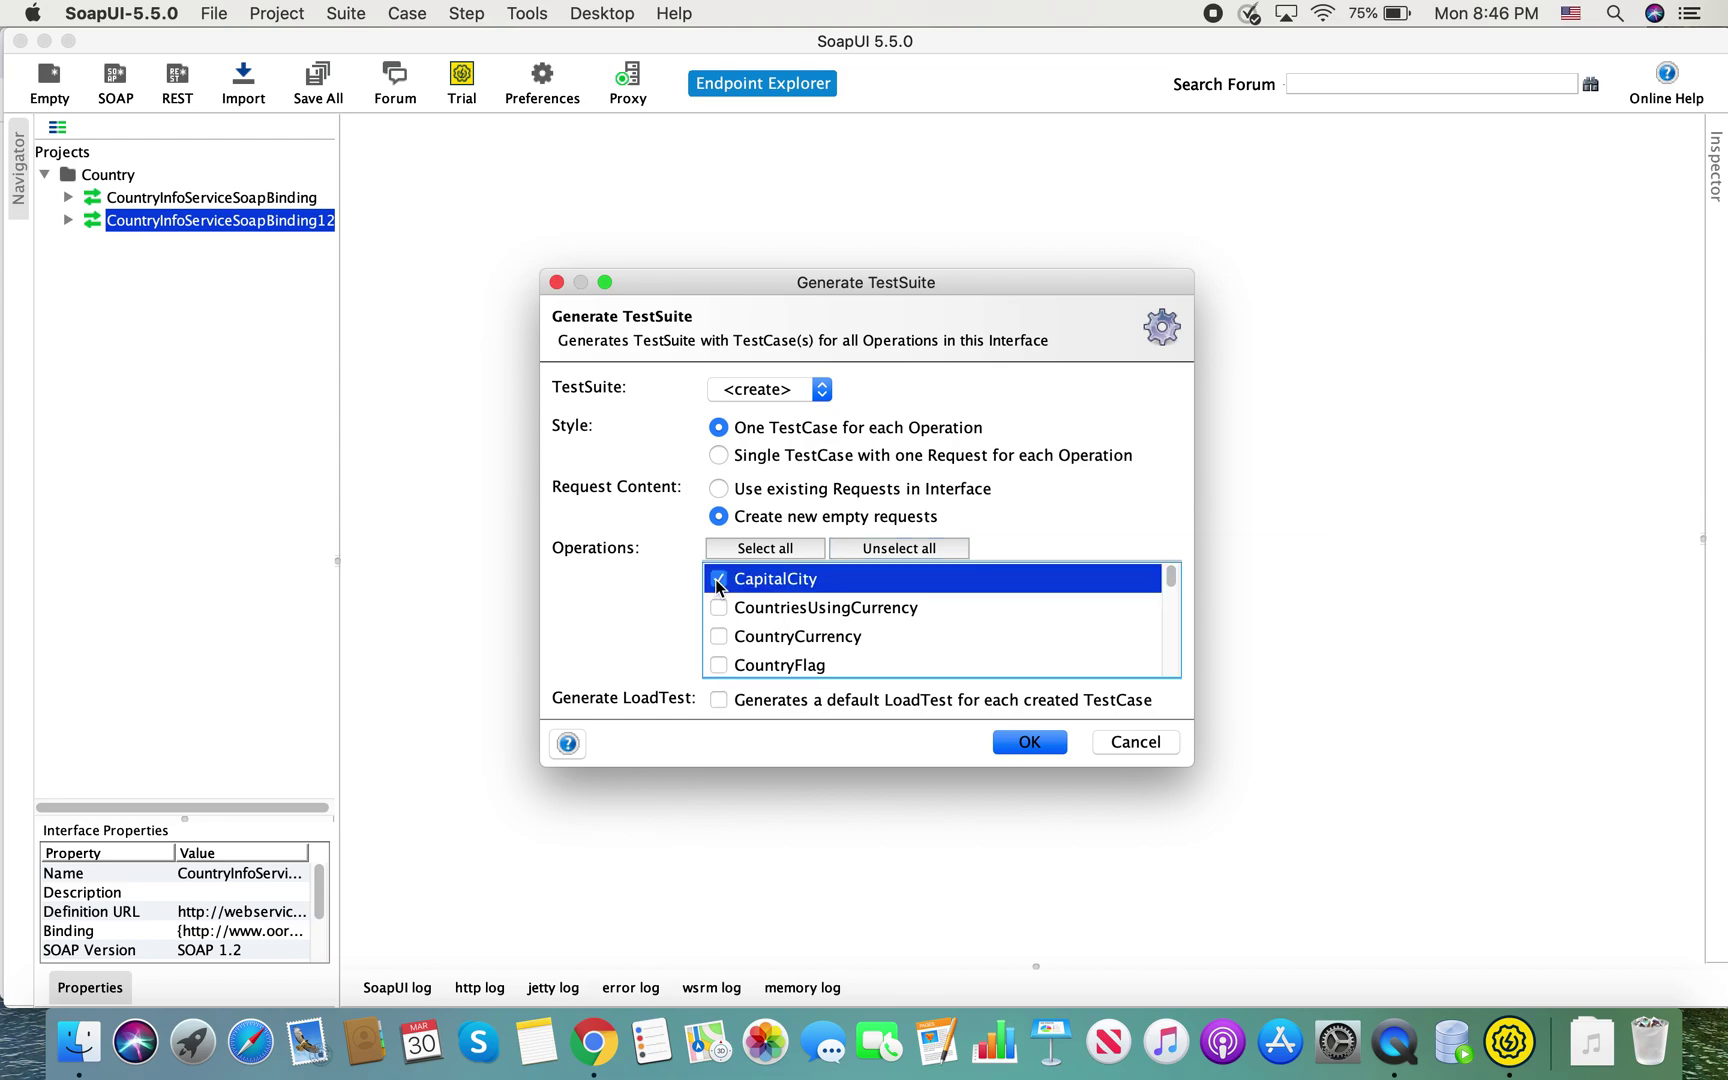
pyautogui.scroll(-2, 809, 640)
pyautogui.scroll(2, 809, 640)
pyautogui.scroll(-1, 809, 639)
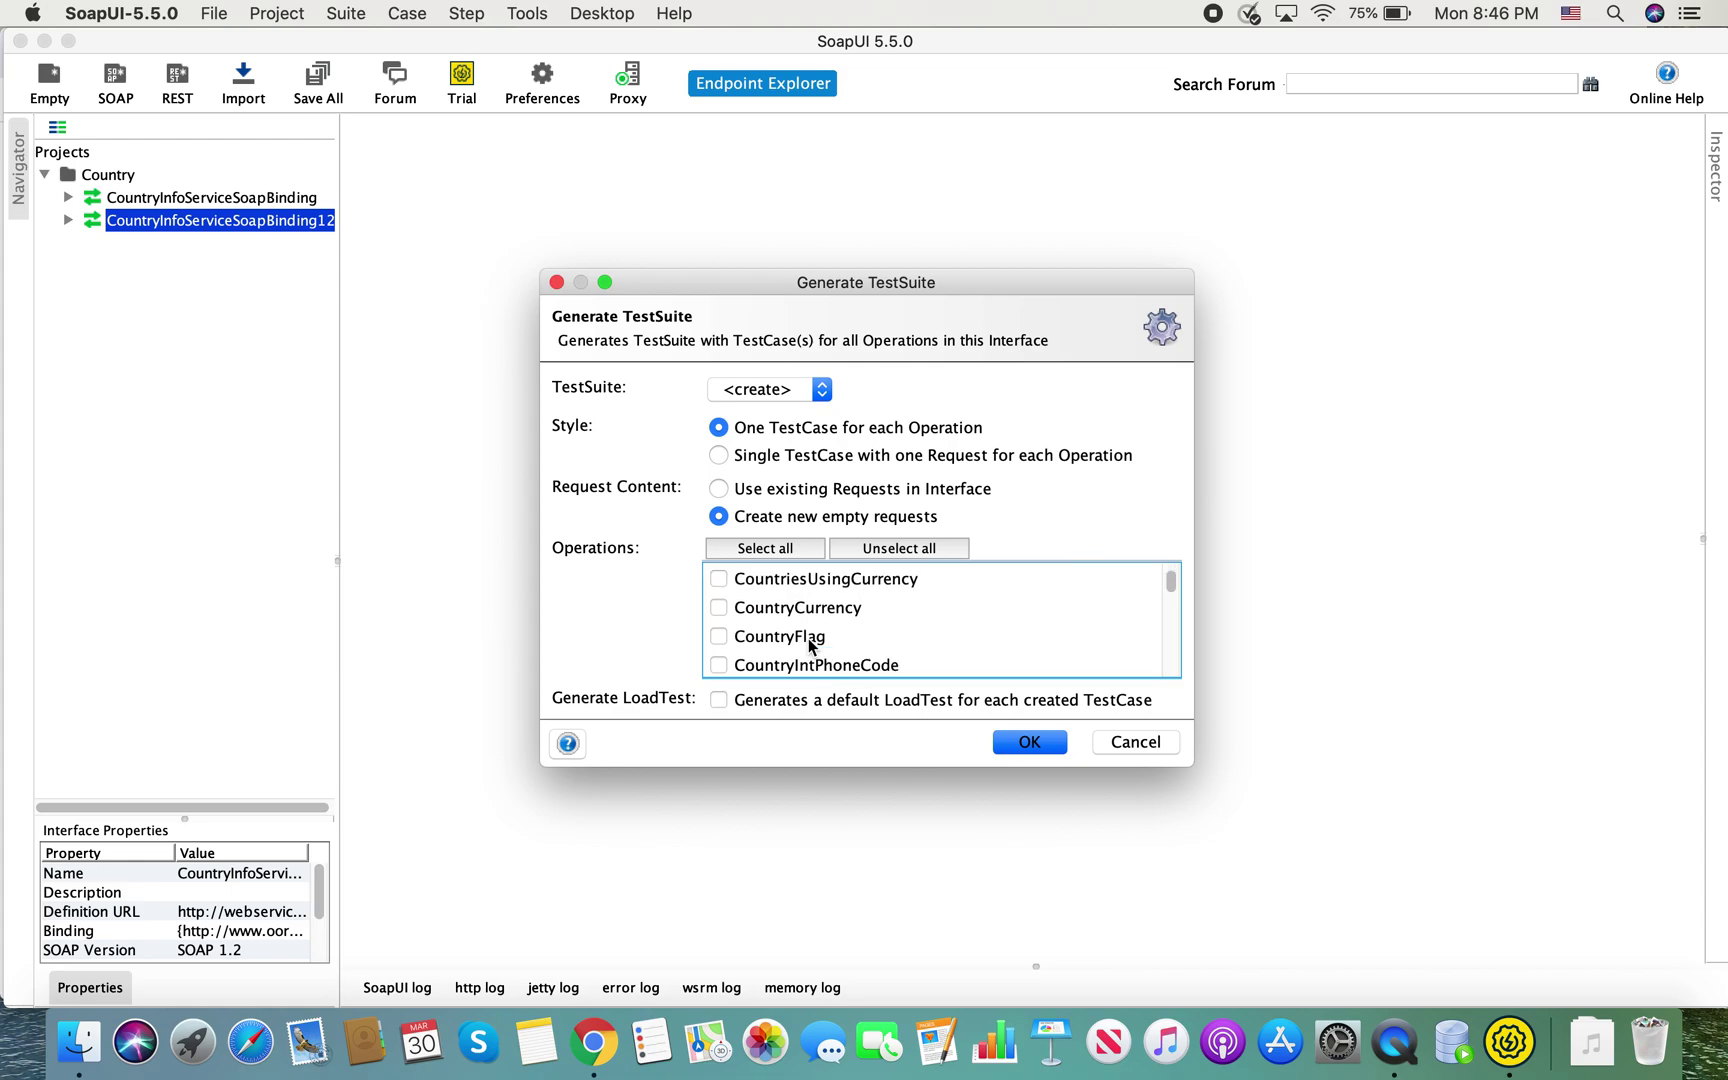
pyautogui.click(719, 608)
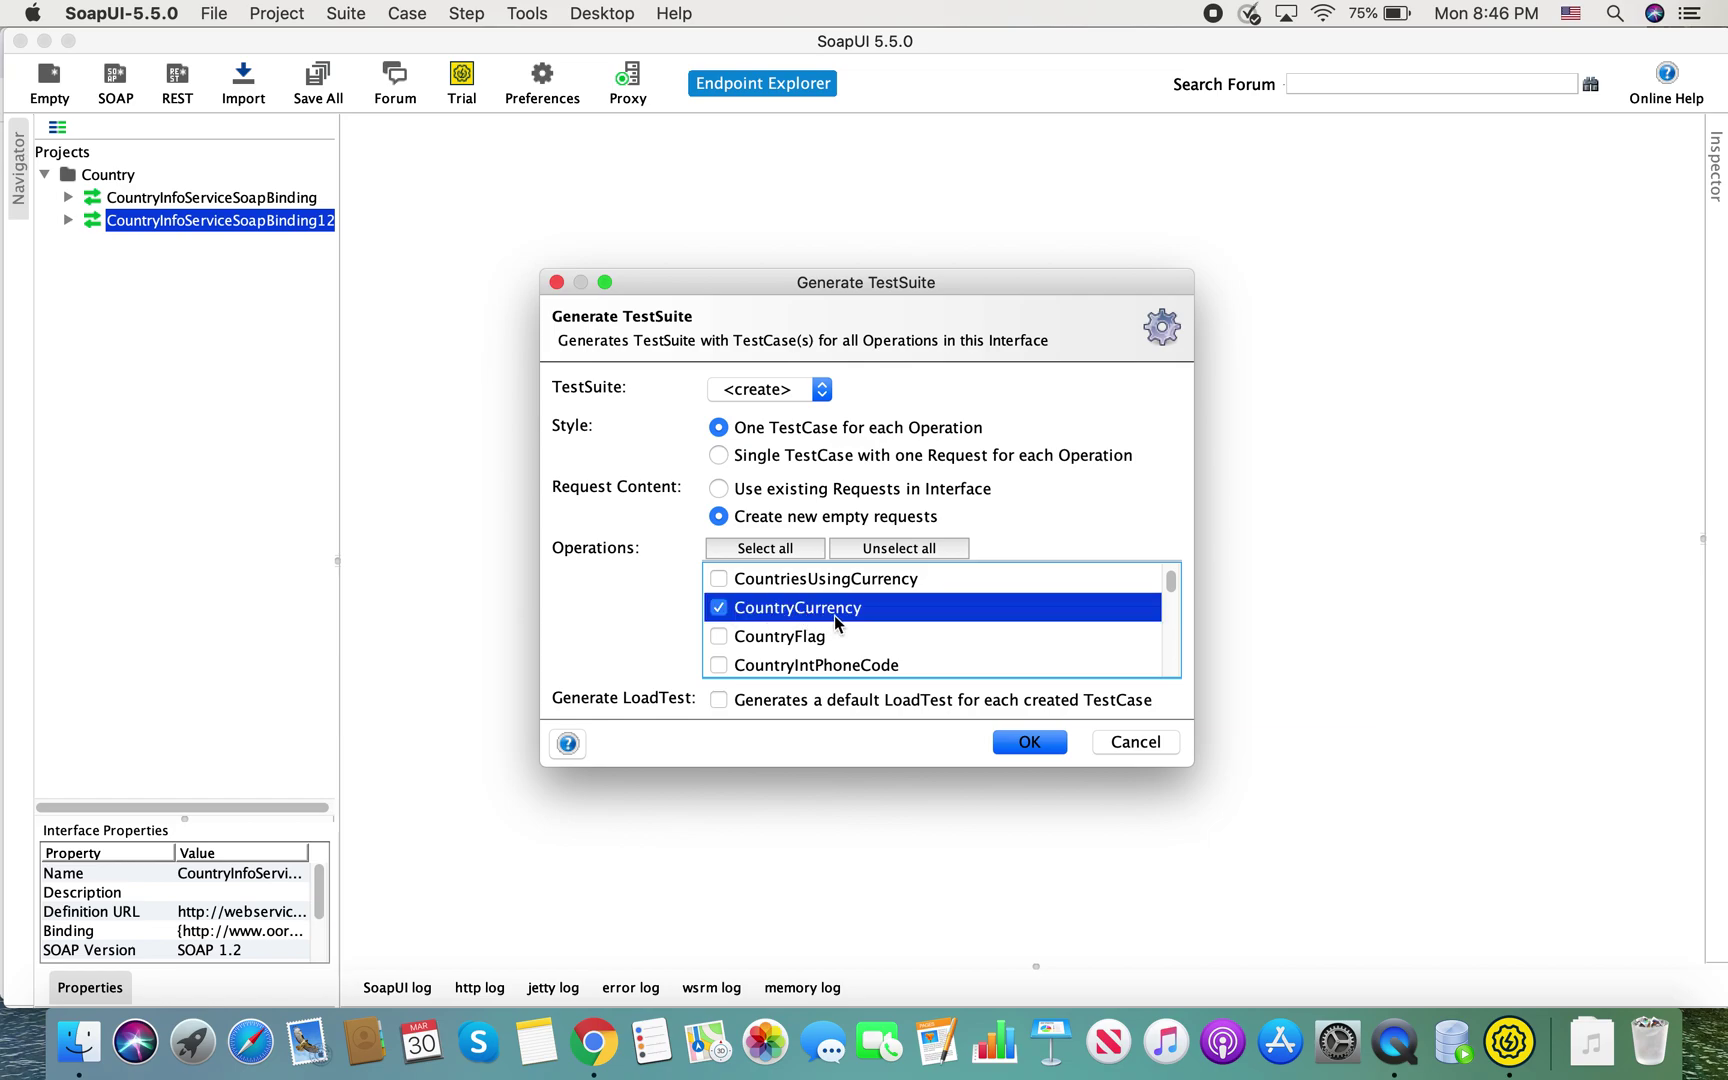
pyautogui.scroll(-1, 834, 616)
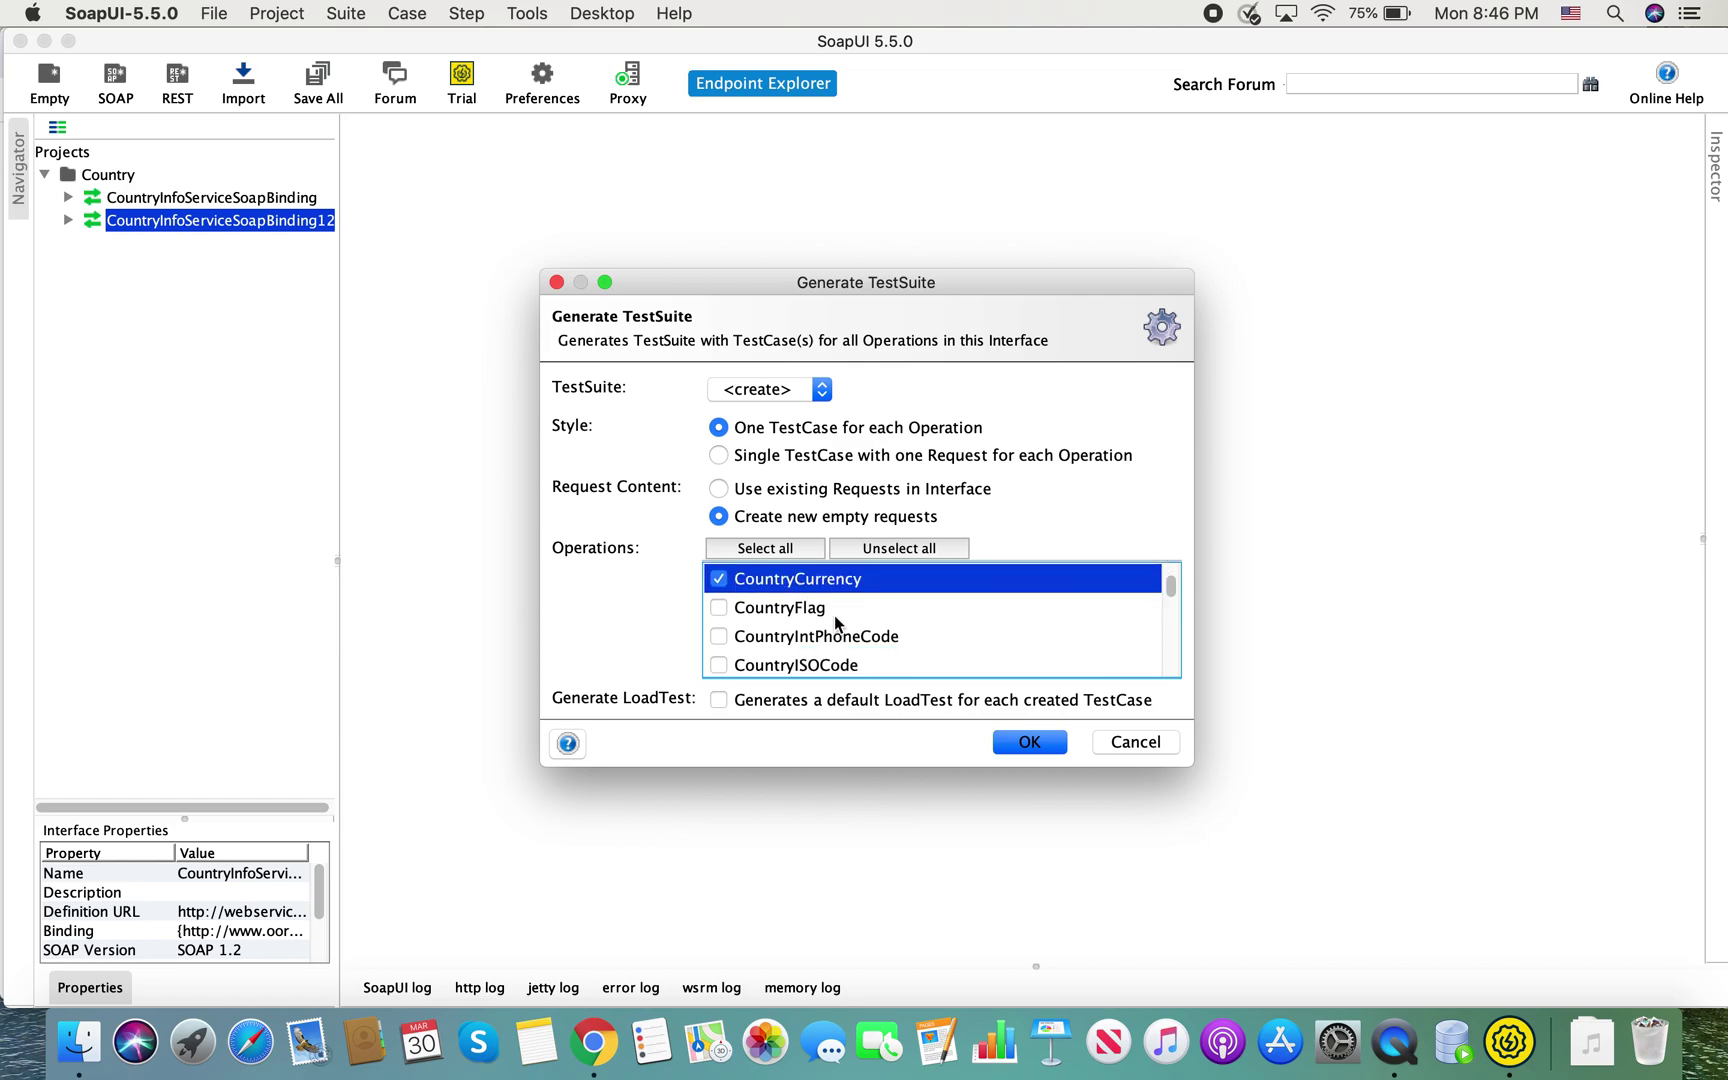
pyautogui.click(719, 665)
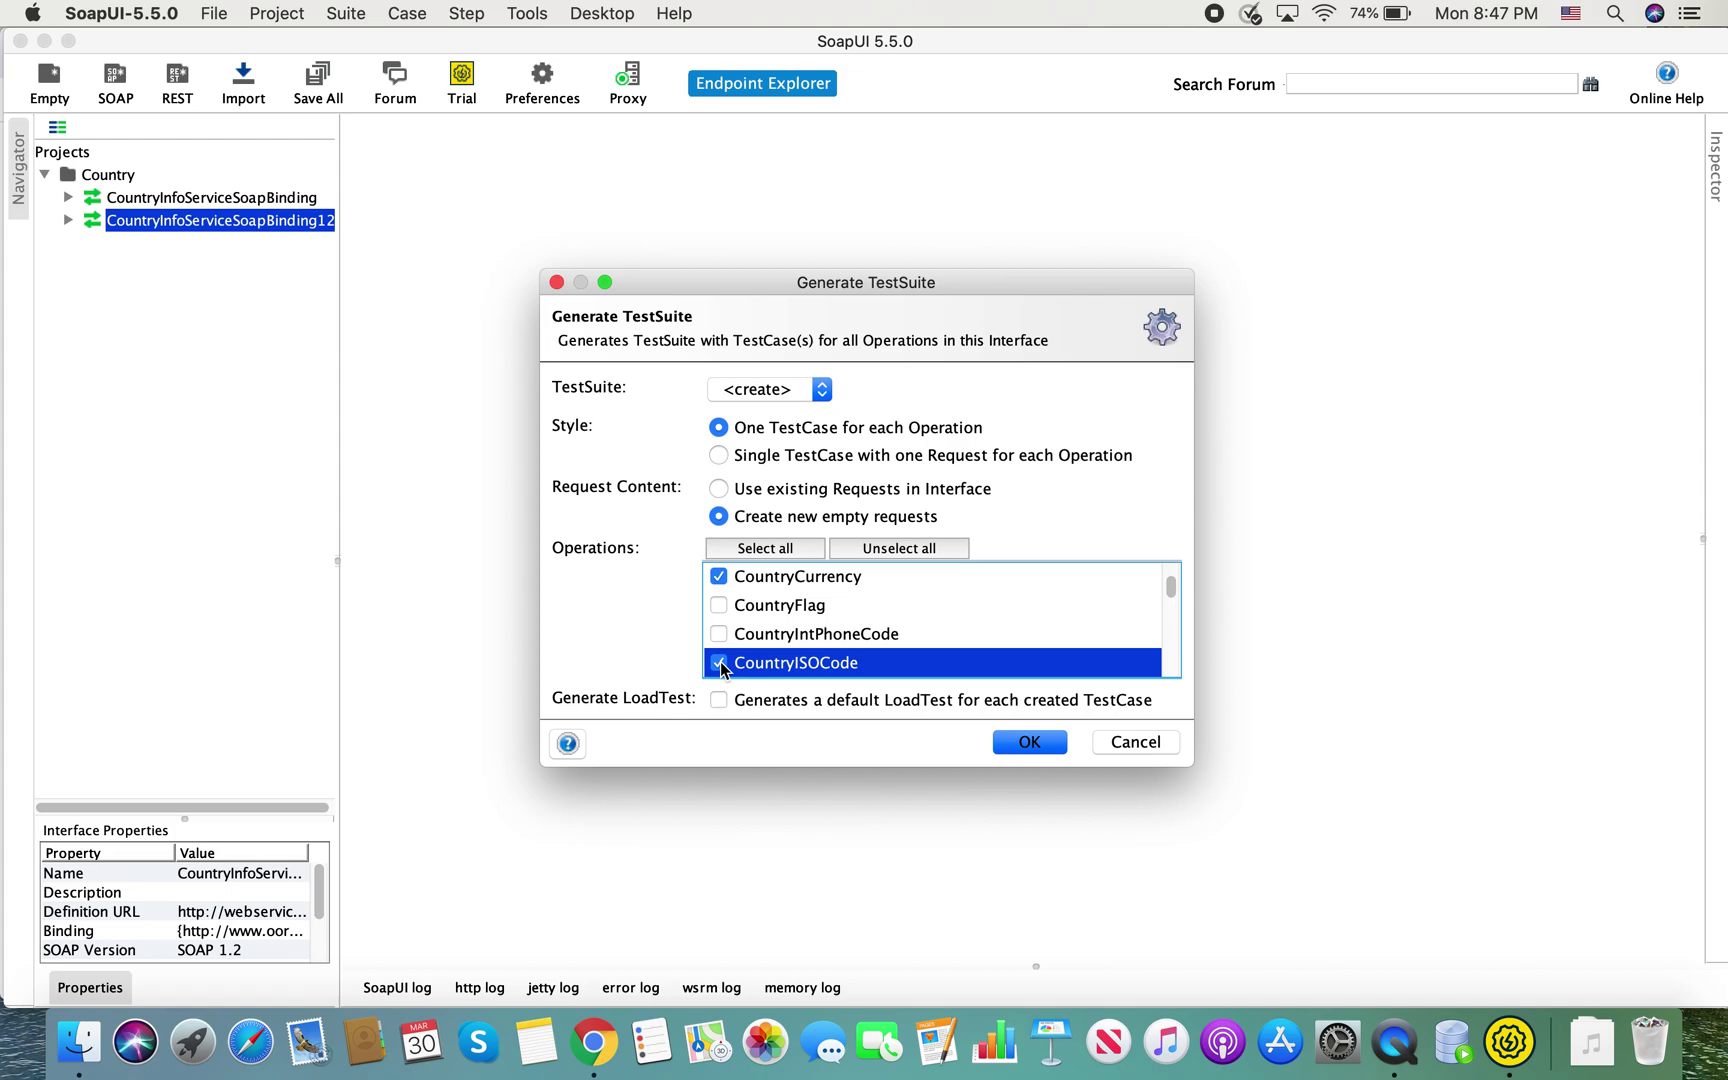
pyautogui.scroll(2, 758, 623)
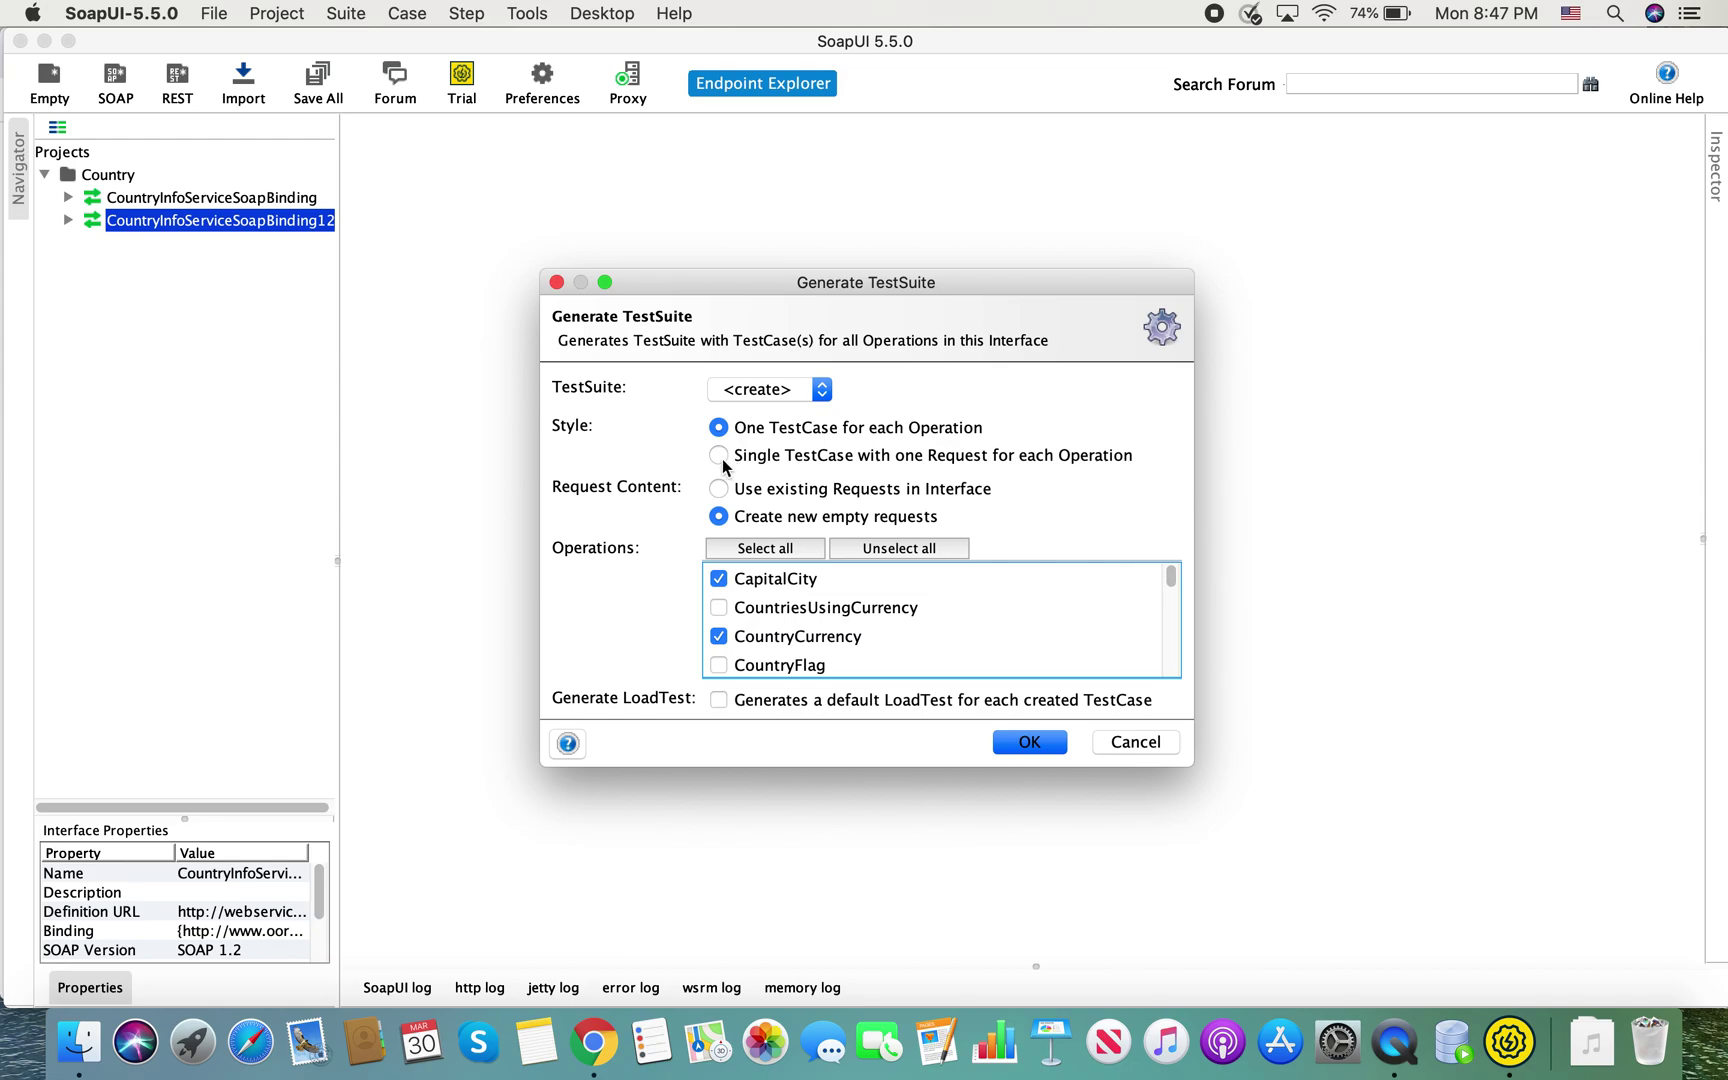
pyautogui.click(719, 430)
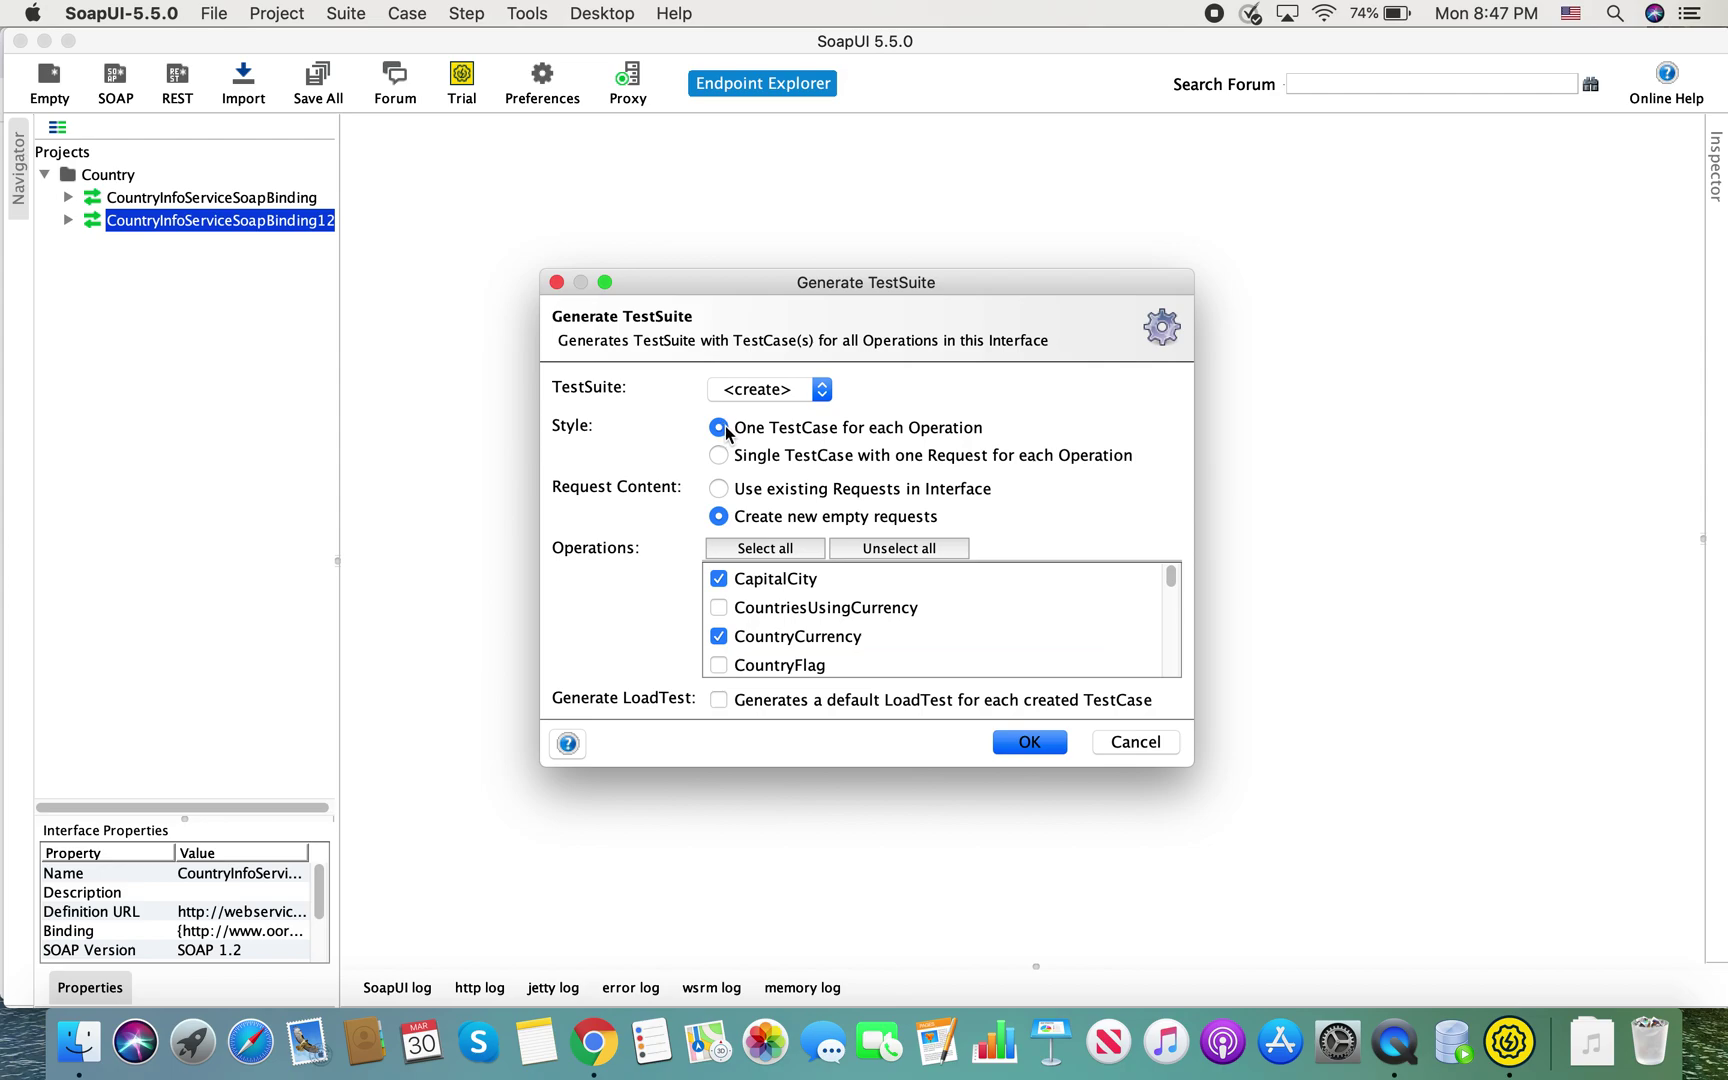
pyautogui.click(1027, 743)
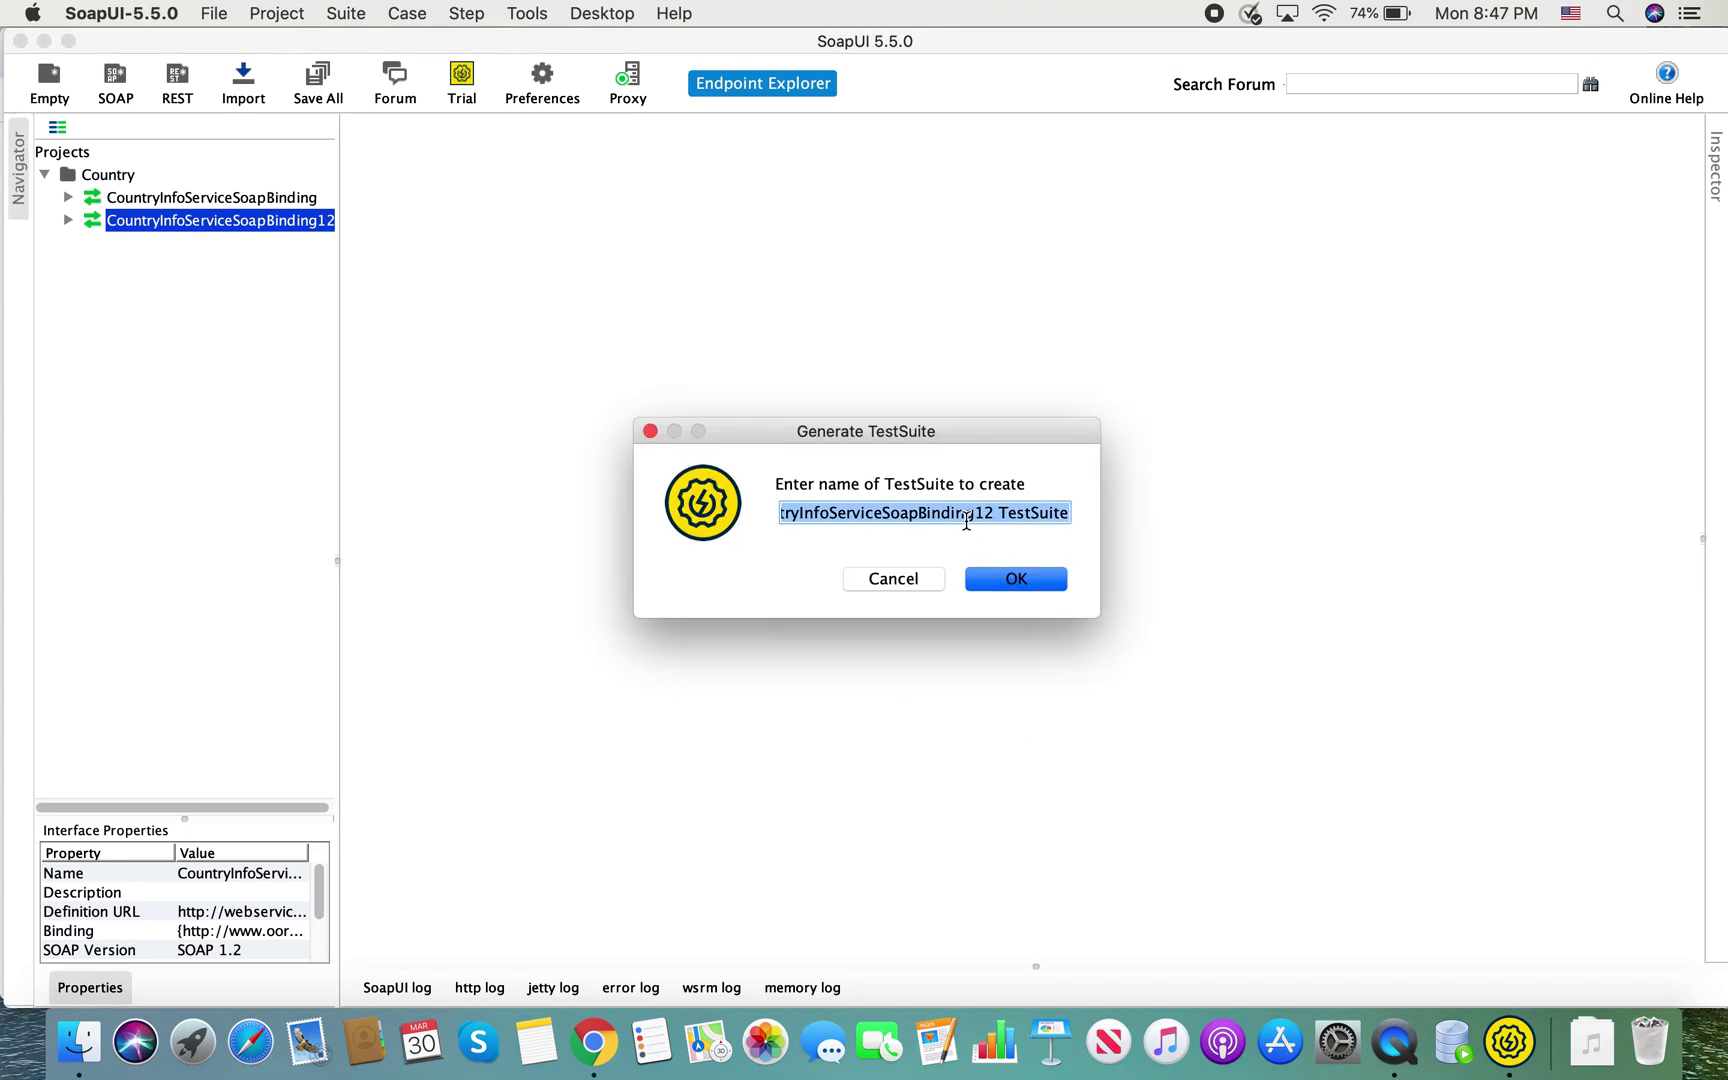
pyautogui.write('Country')
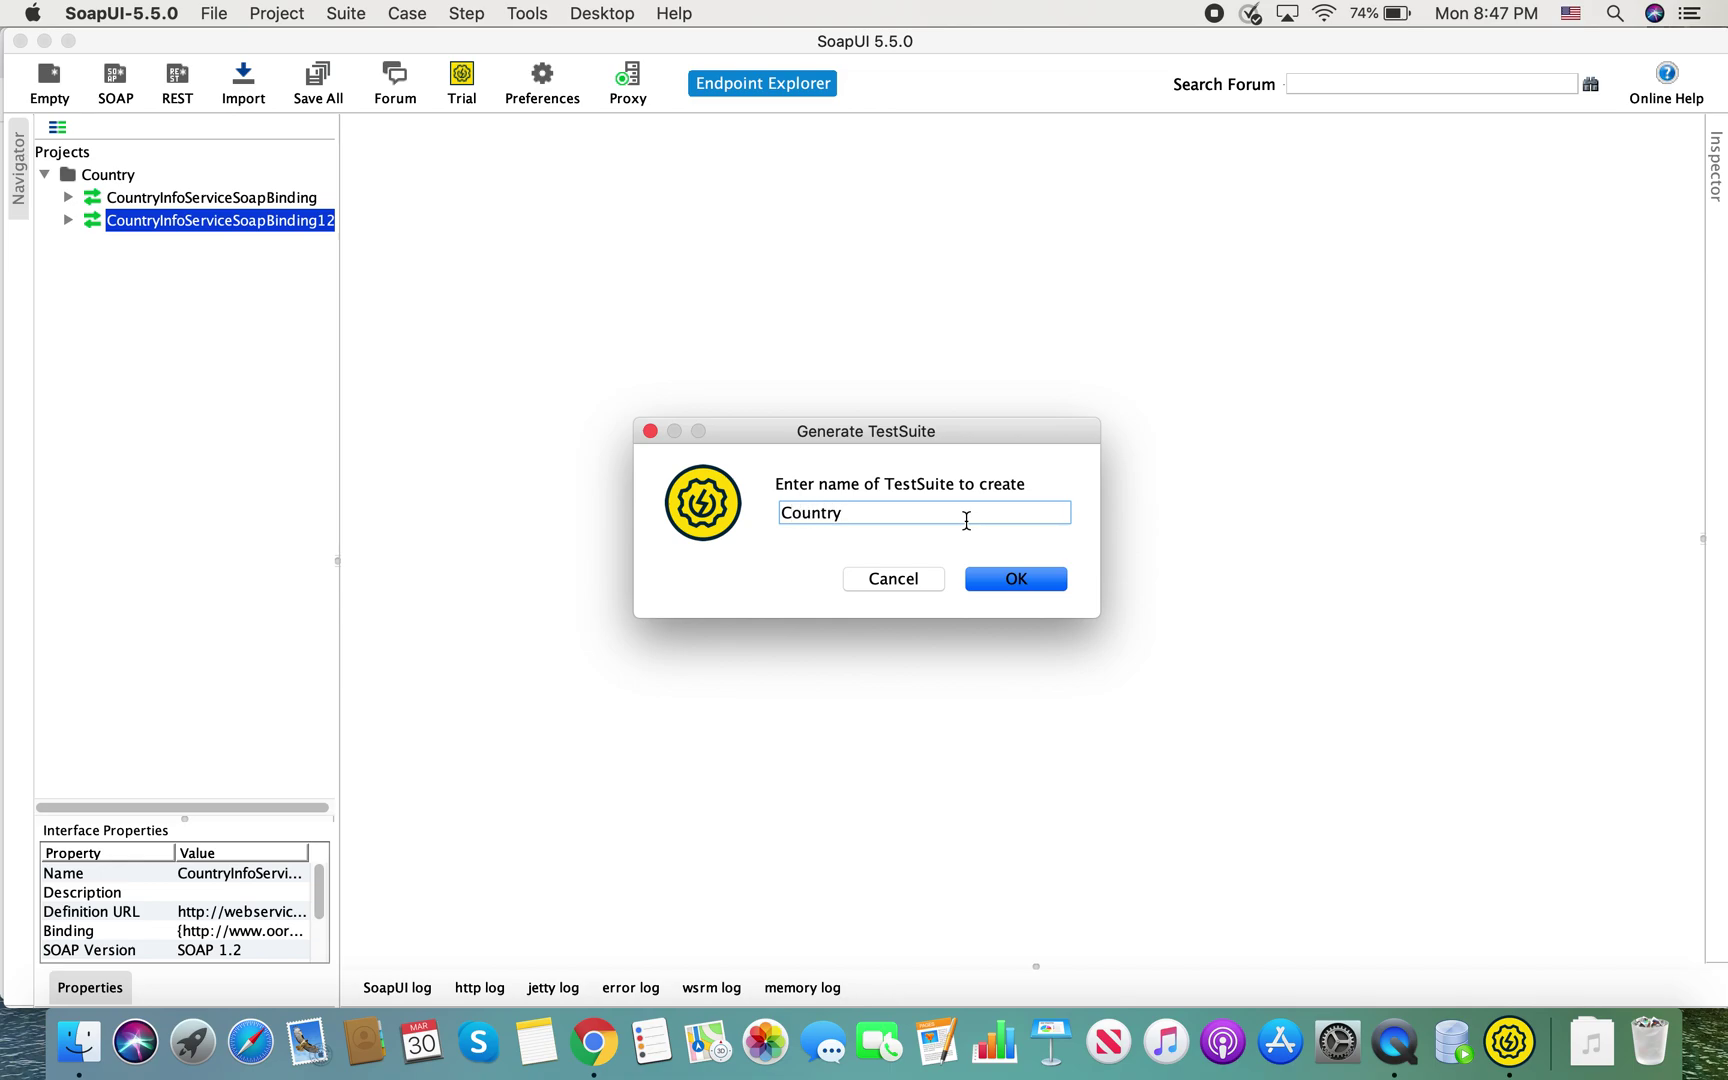
pyautogui.press('BackSpace')
pyautogui.press('BackSpace')
pyautogui.press('BackSpace')
pyautogui.press('BackSpace')
pyautogui.press('BackSpace')
pyautogui.press('BackSpace')
pyautogui.press('BackSpace')
# Create the TestSuite under the name dolet and close its window
pyautogui.write('dolet')
pyautogui.click(1016, 576)
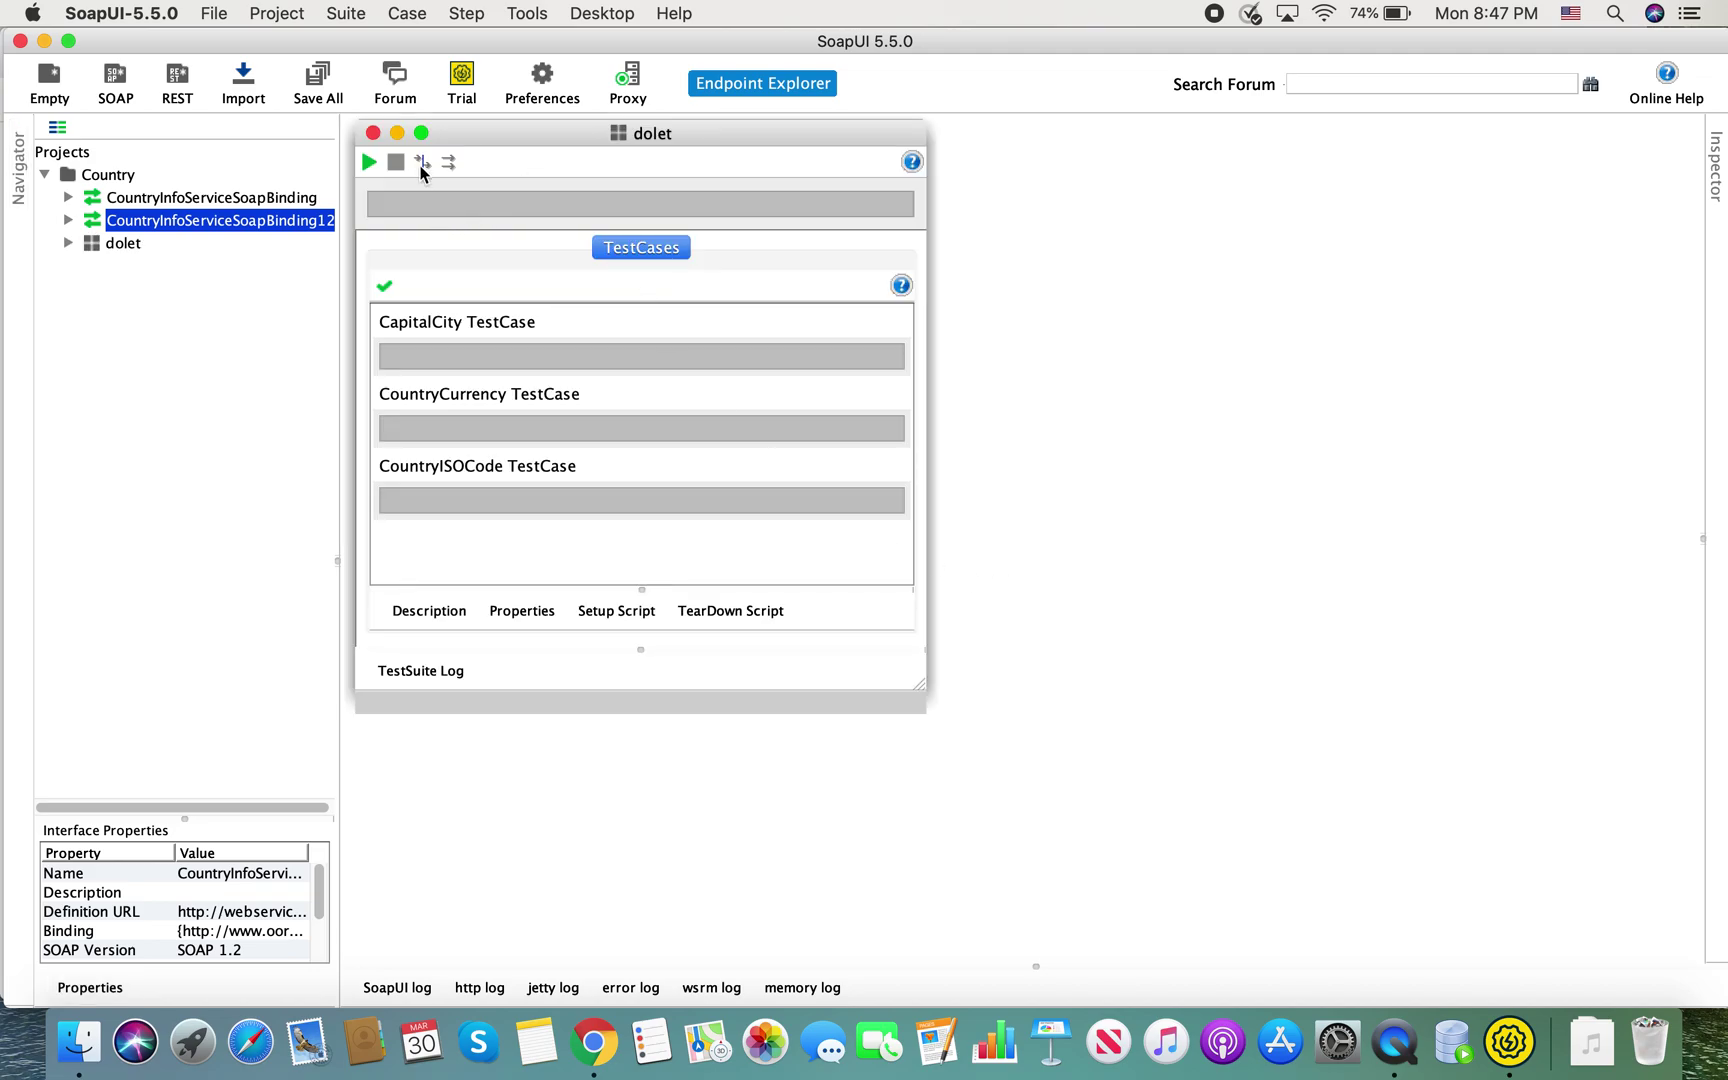
pyautogui.click(373, 133)
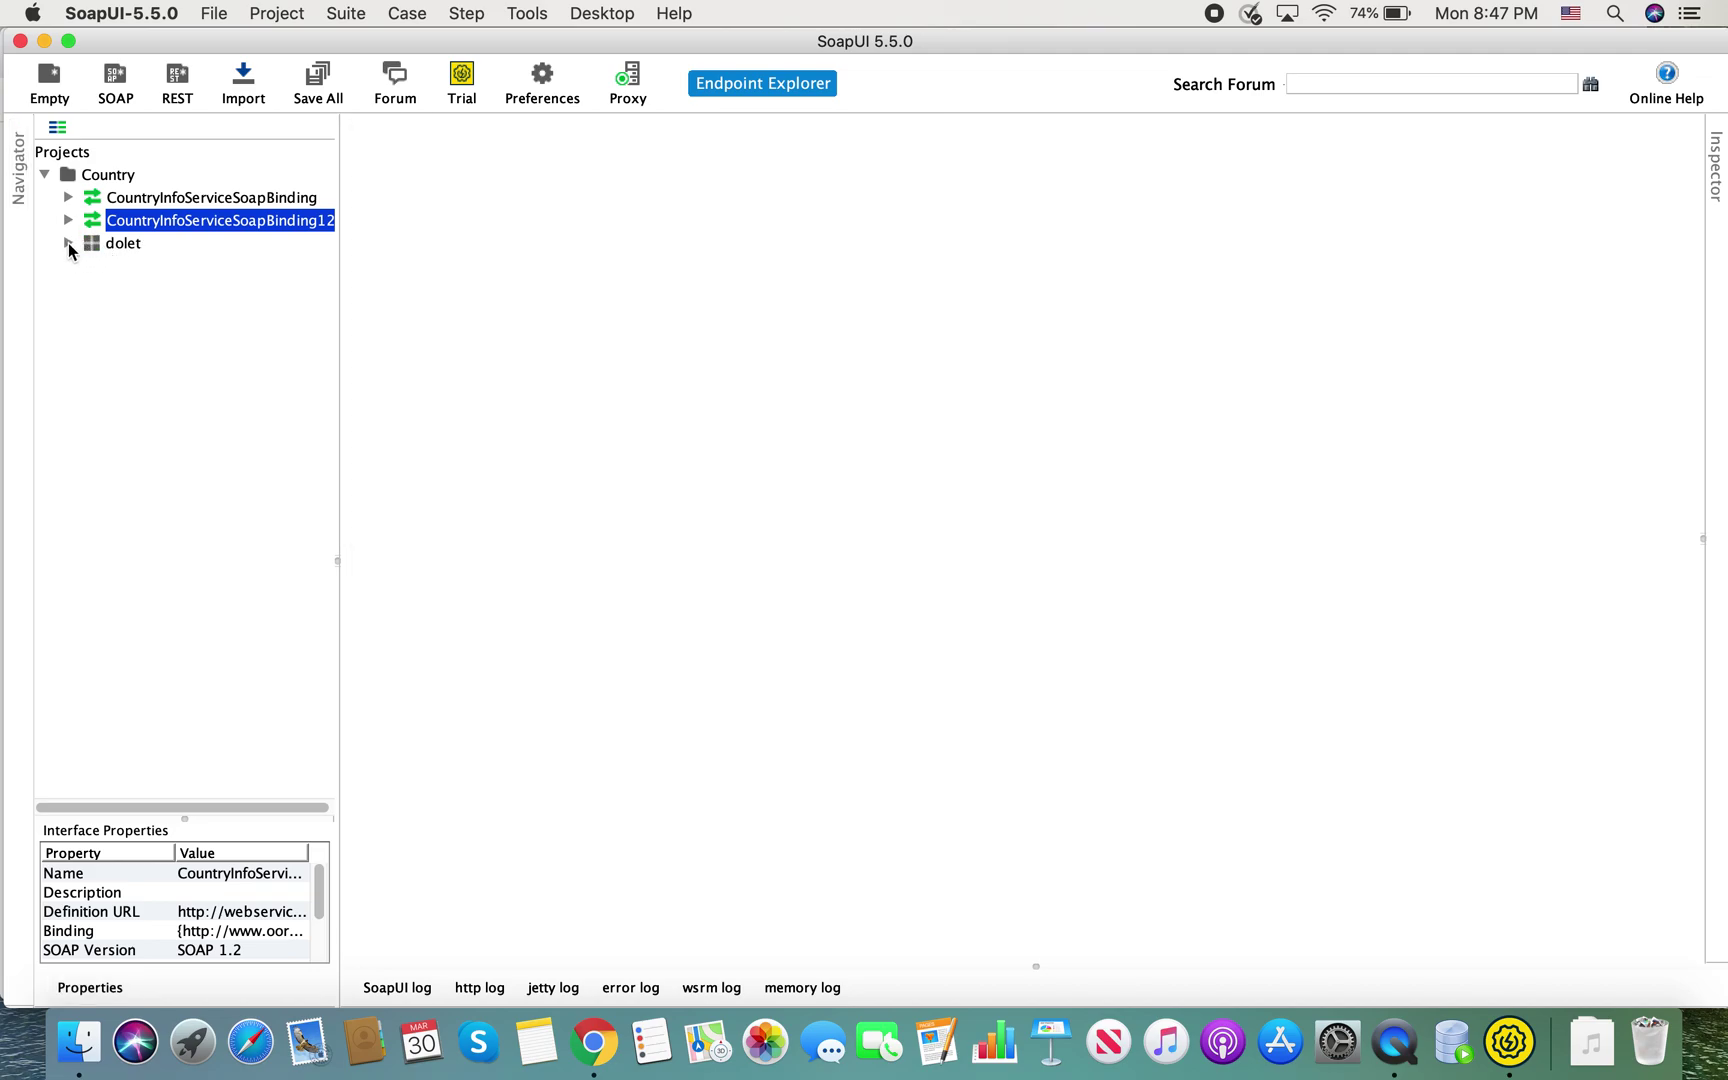
# Expand the dolet TestSuite to view its test cases and examine the contents of the CapitalCity TestCase
pyautogui.click(68, 244)
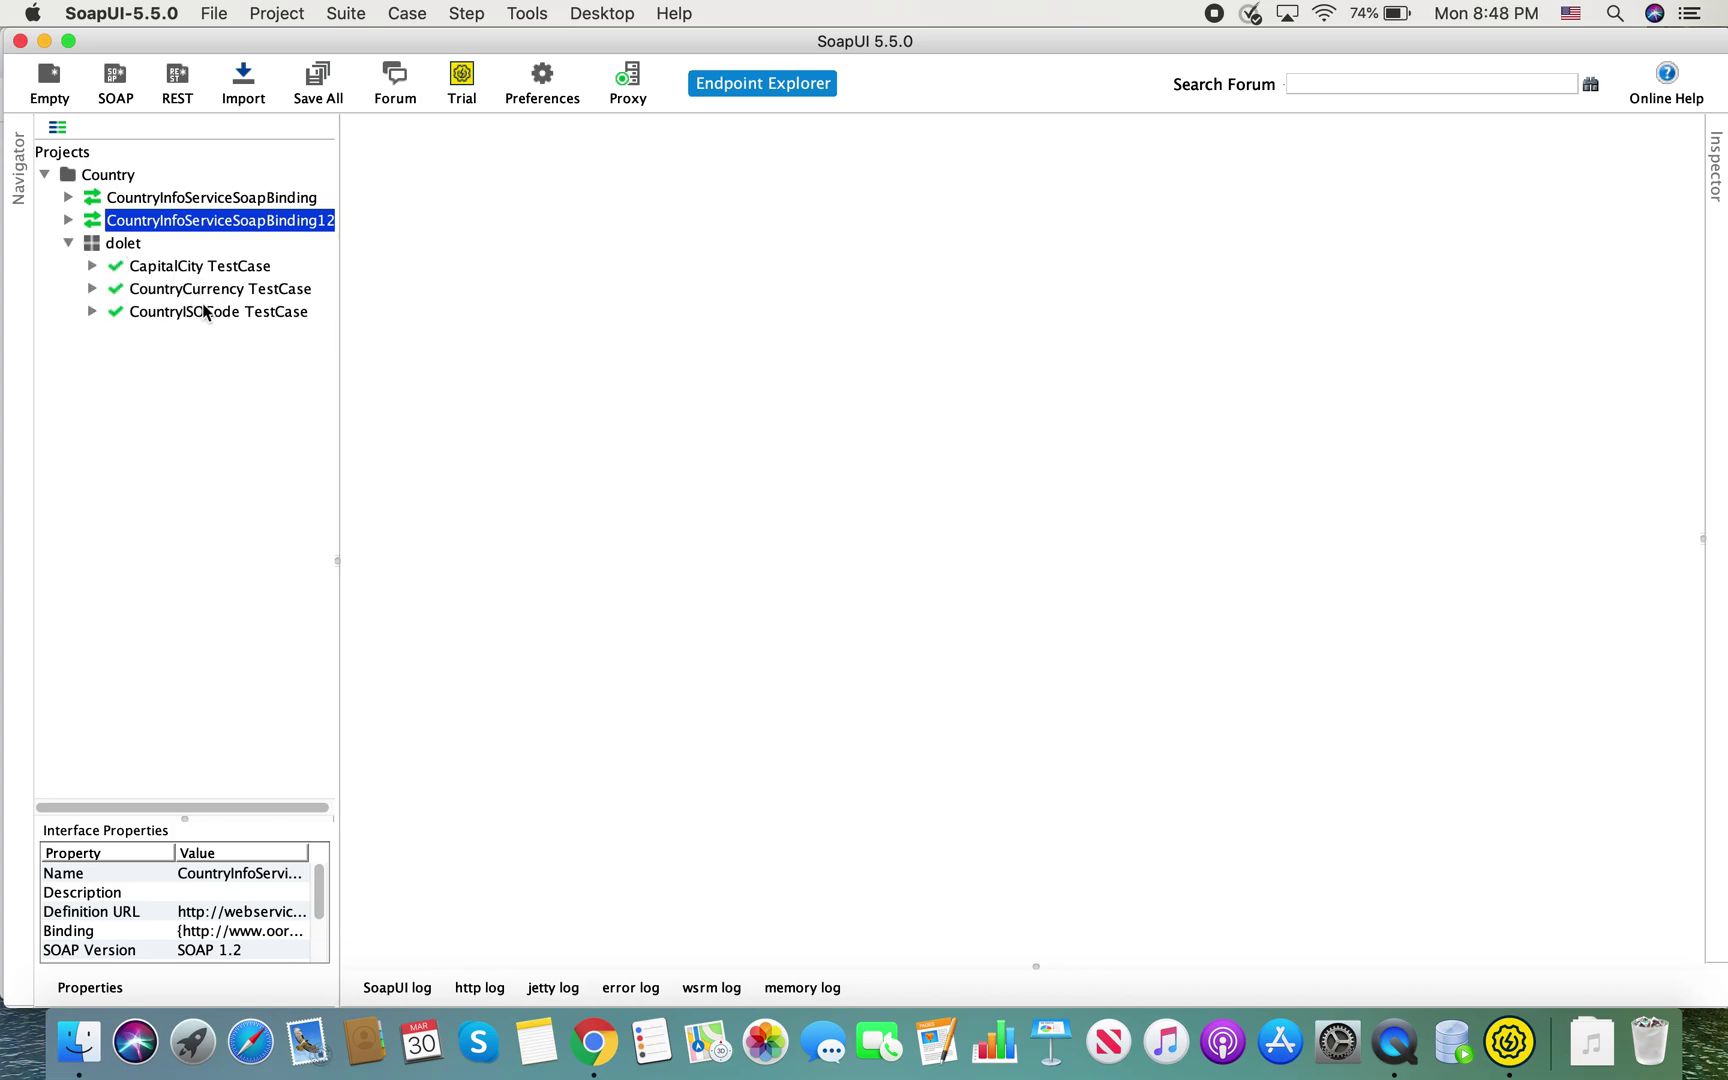
pyautogui.click(91, 267)
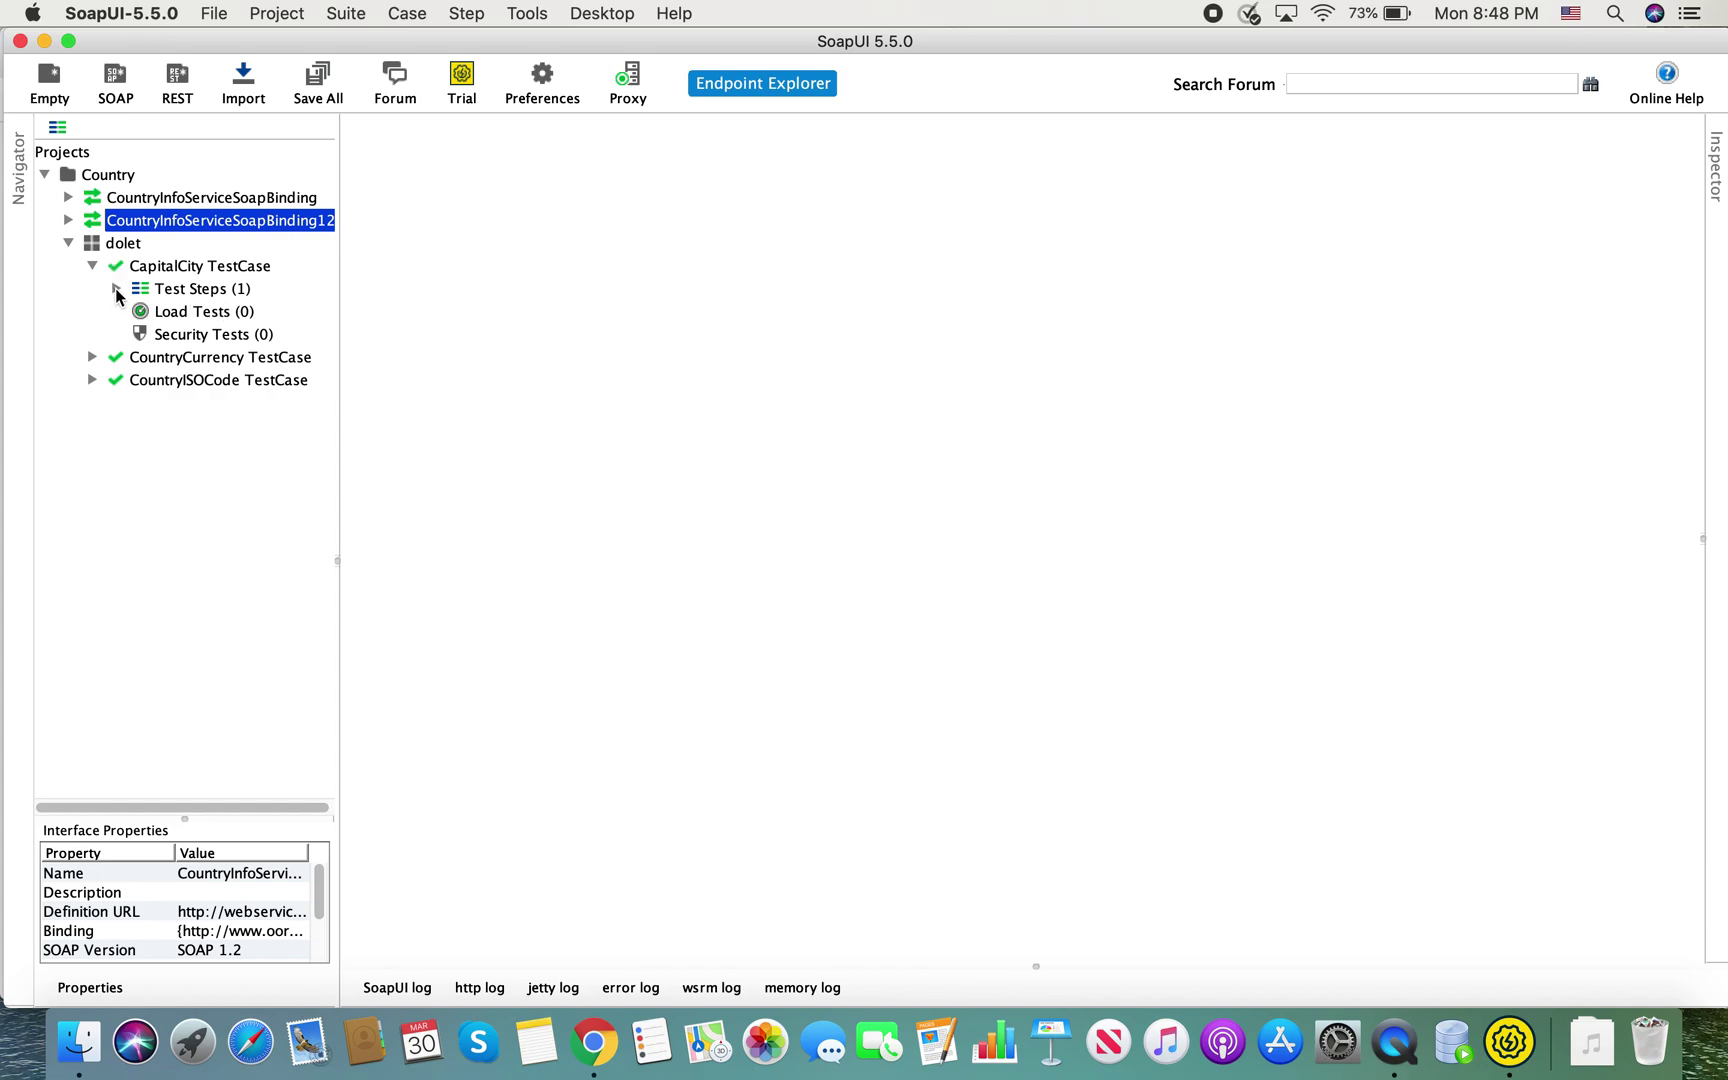
pyautogui.click(93, 267)
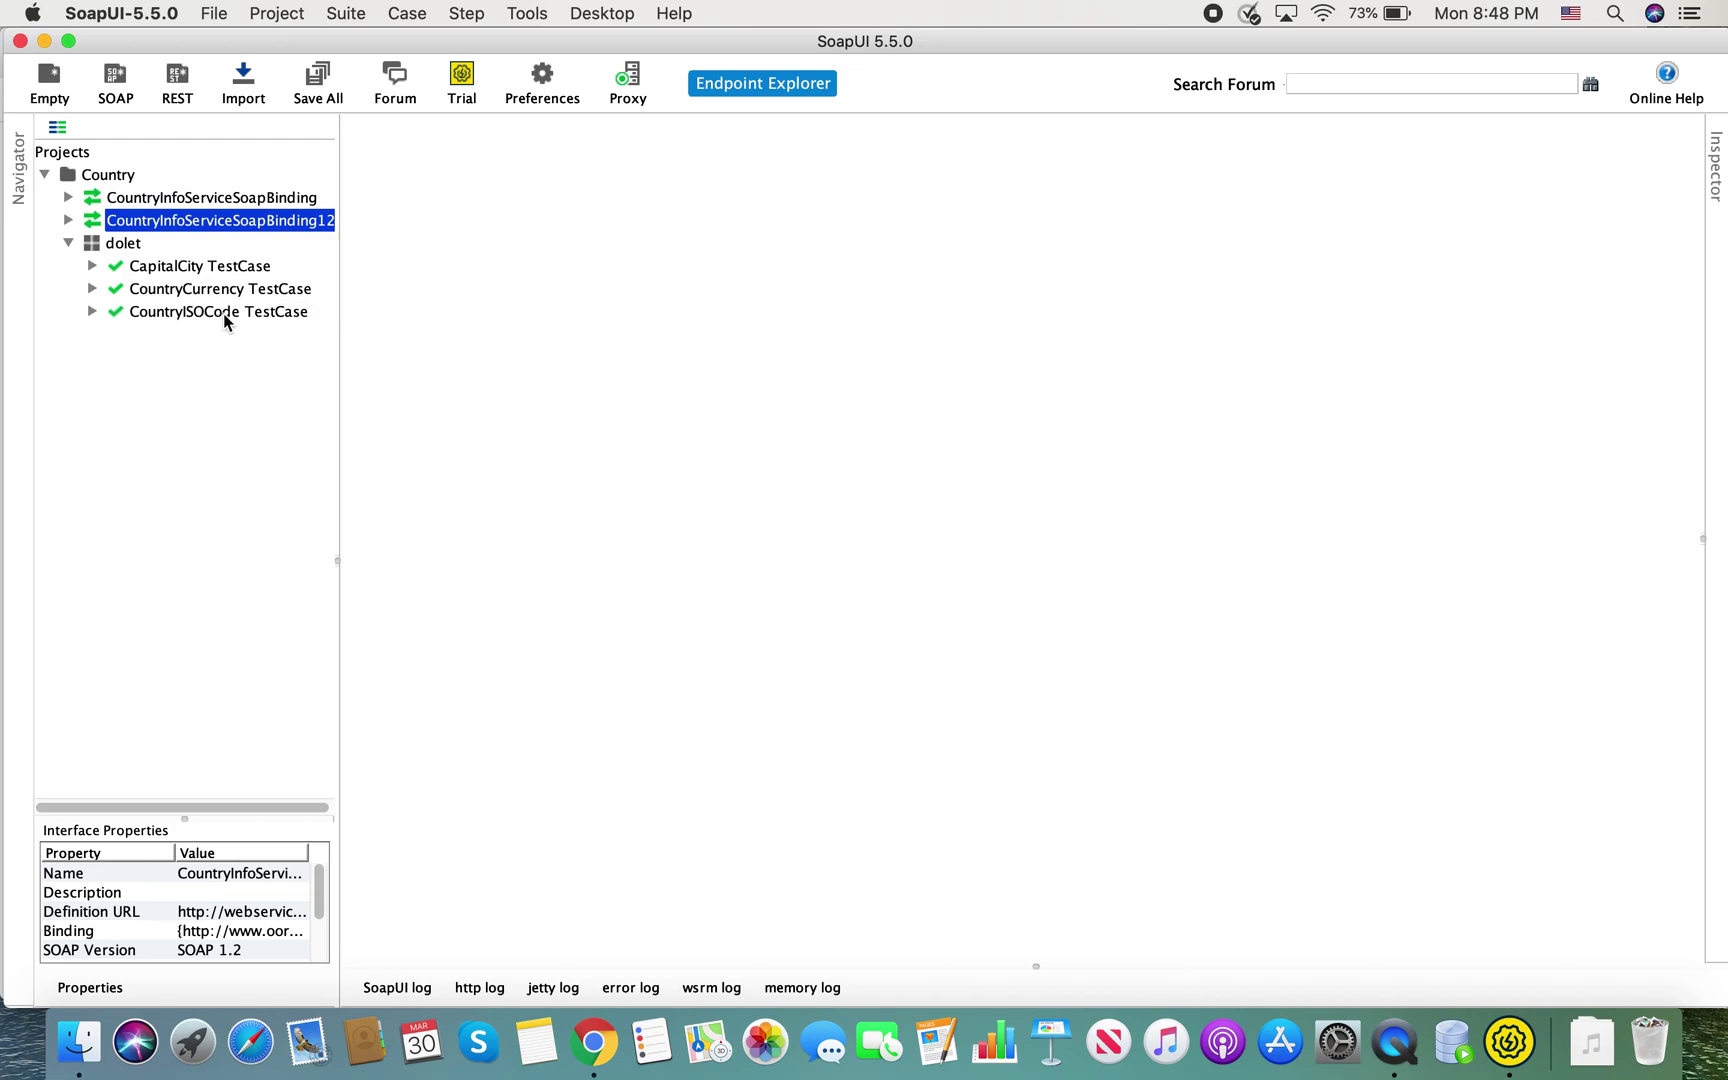
# Open the CountryISOCode request from the test steps of the CountryISOCode TestCase
pyautogui.click(88, 312)
pyautogui.click(116, 334)
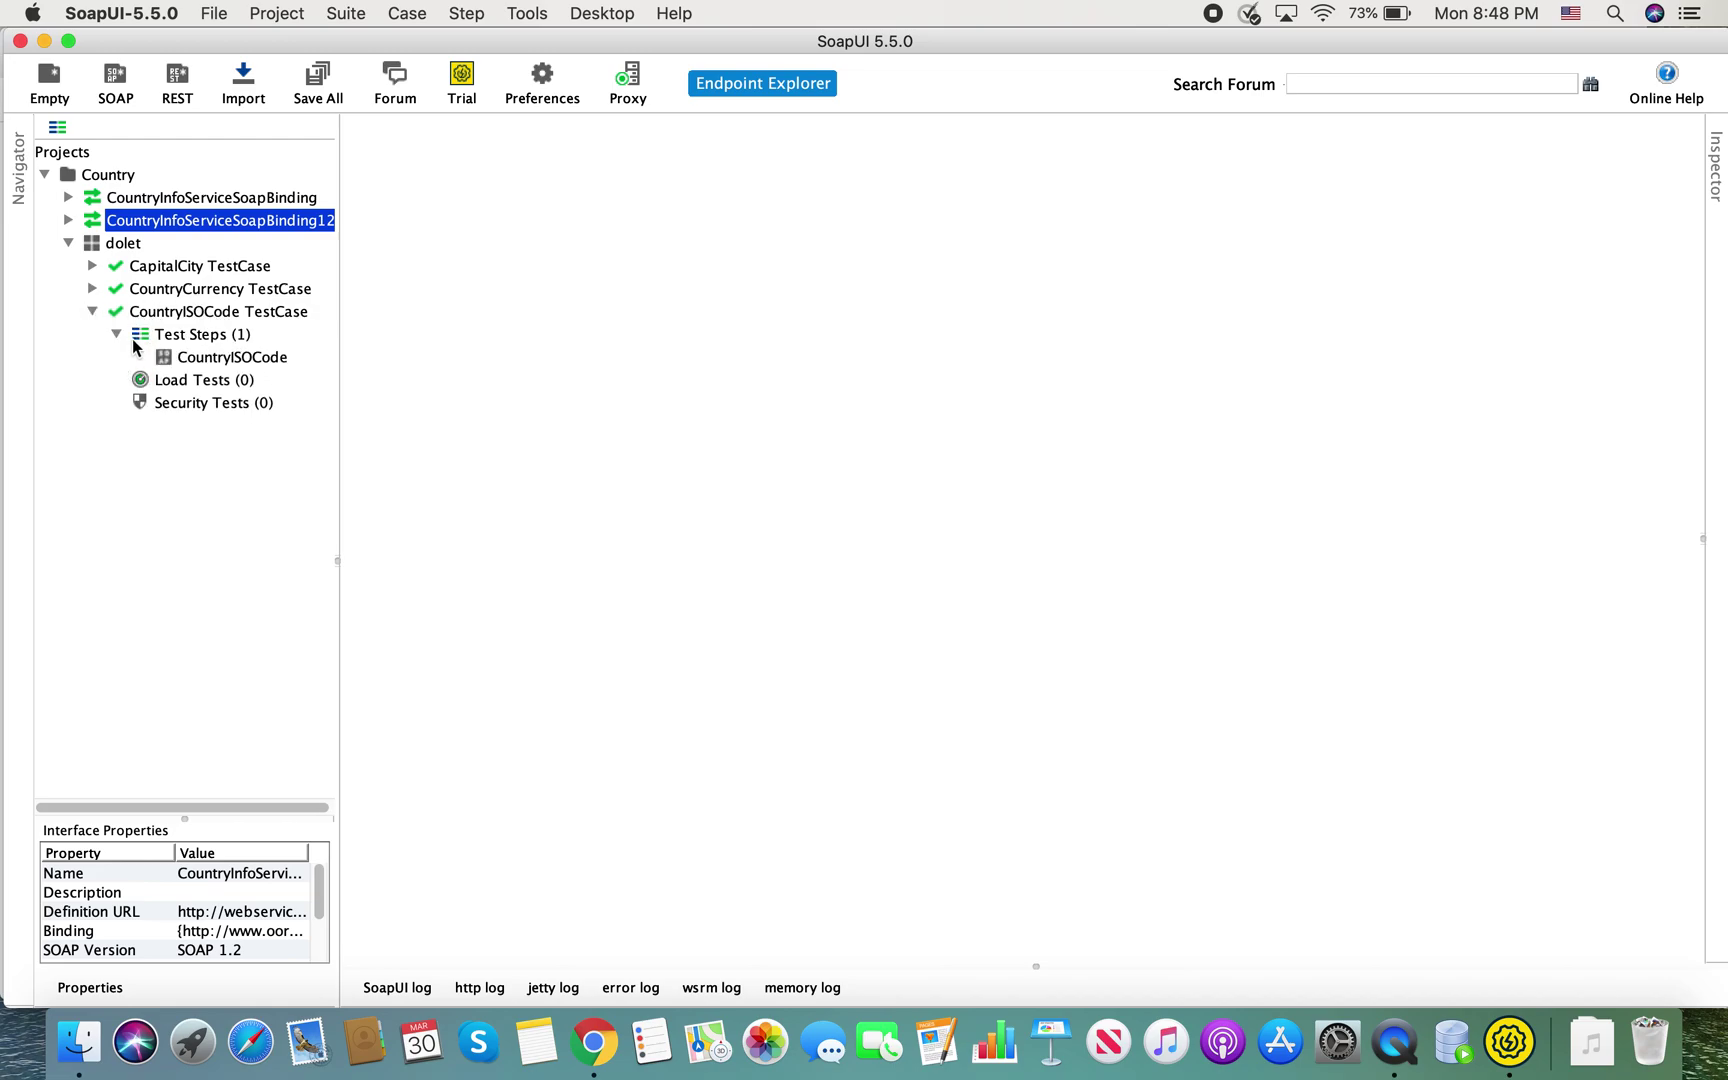
pyautogui.doubleClick(230, 357)
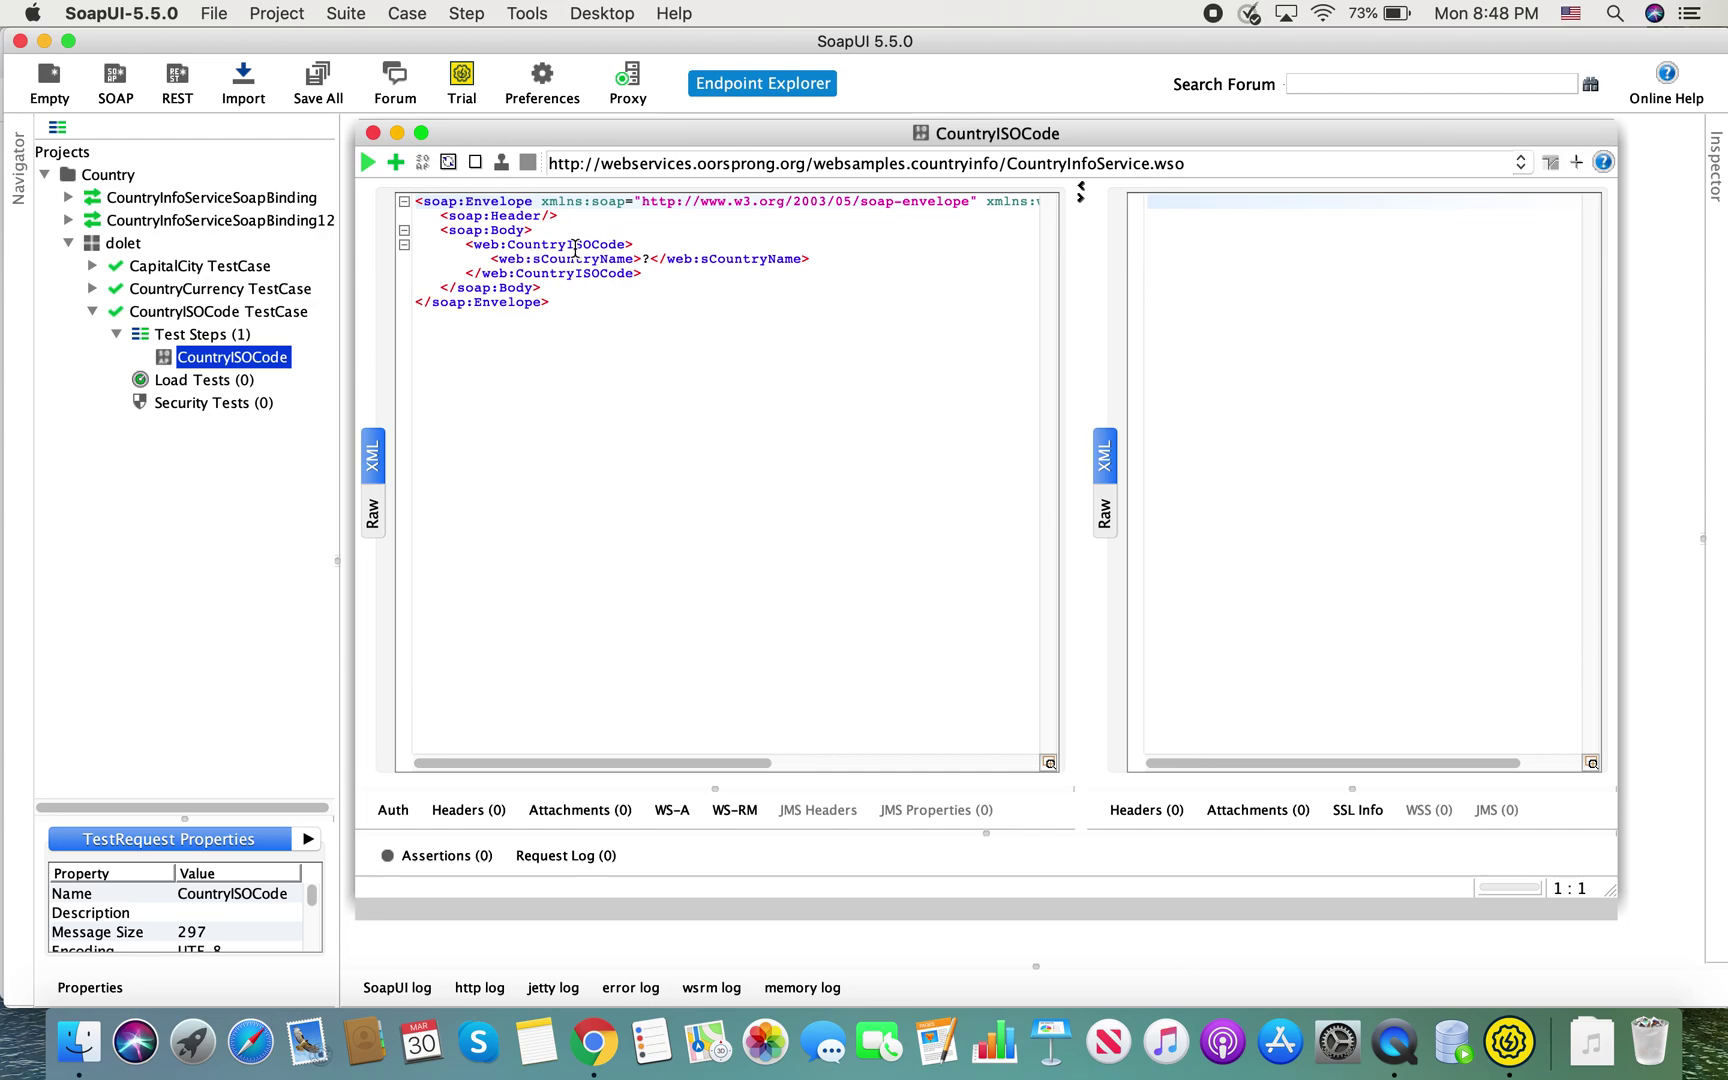
# Set the sCountryName value in the CountryISOCode request to Japan and submit the request
pyautogui.click(548, 259)
pyautogui.moveTo(548, 259); pyautogui.dragTo(635, 259)
pyautogui.click(649, 260)
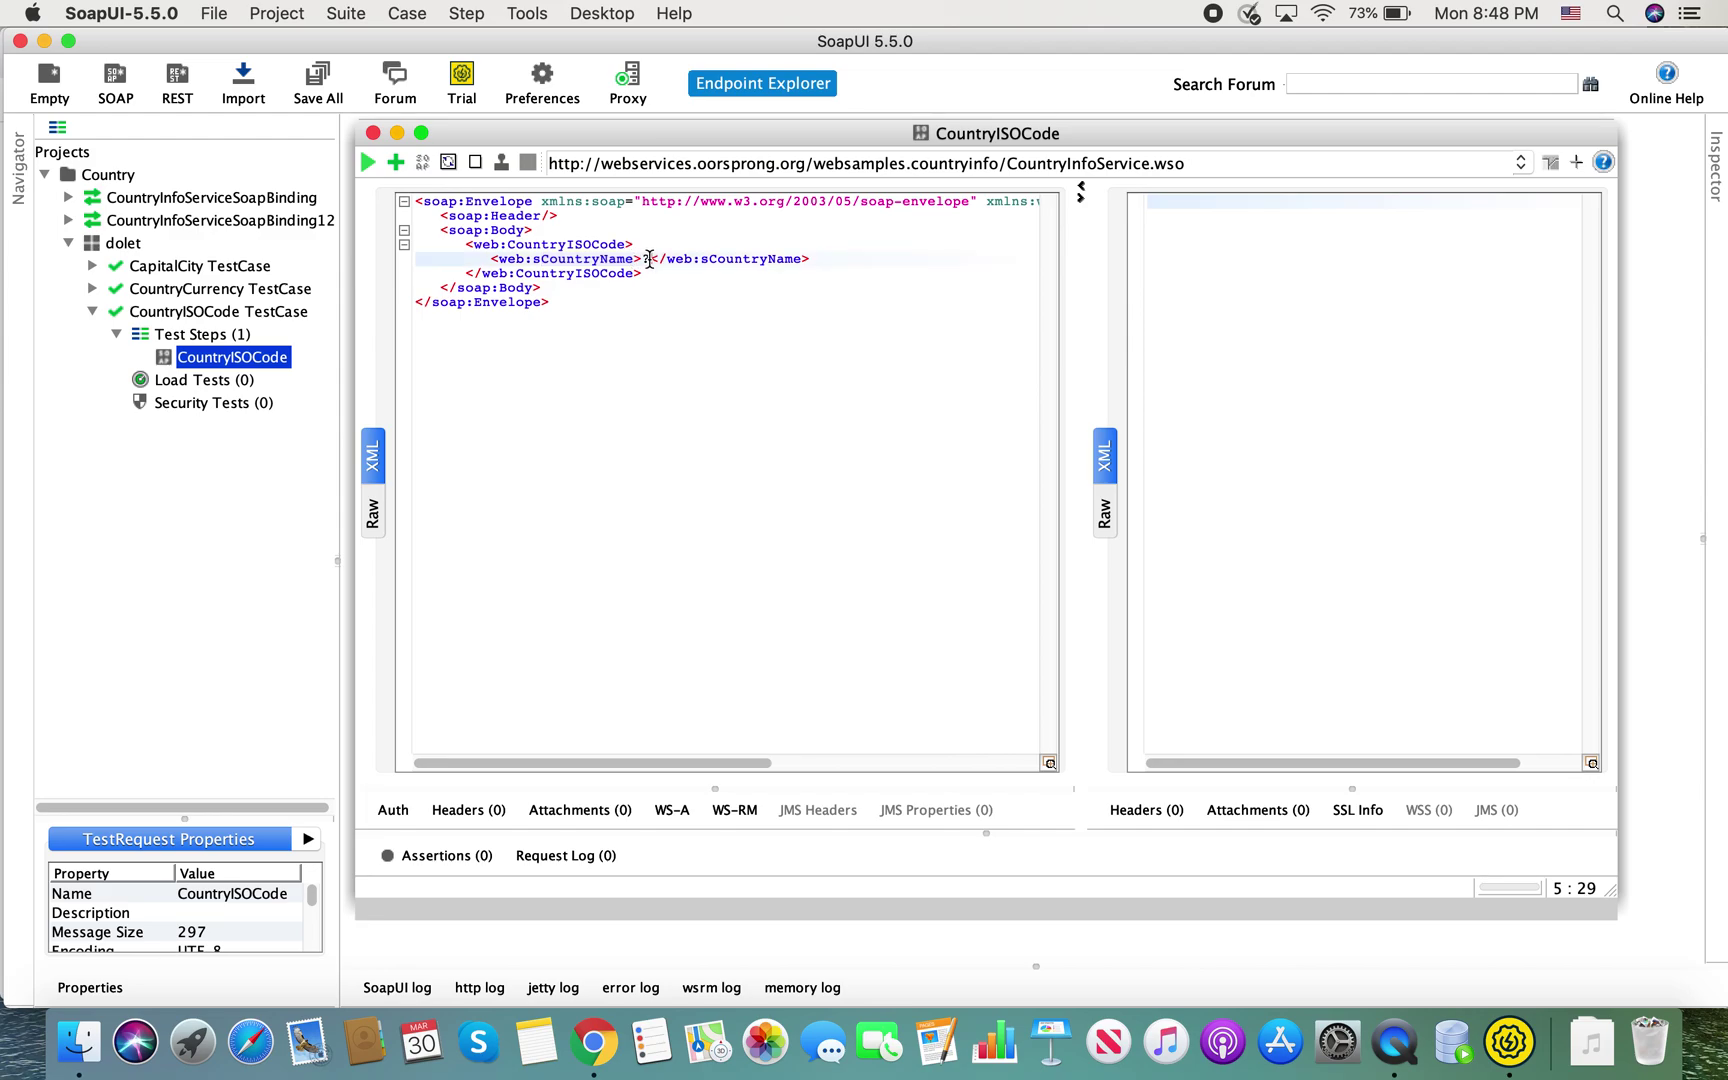
pyautogui.press('BackSpace')
pyautogui.write('I')
pyautogui.write('apan')
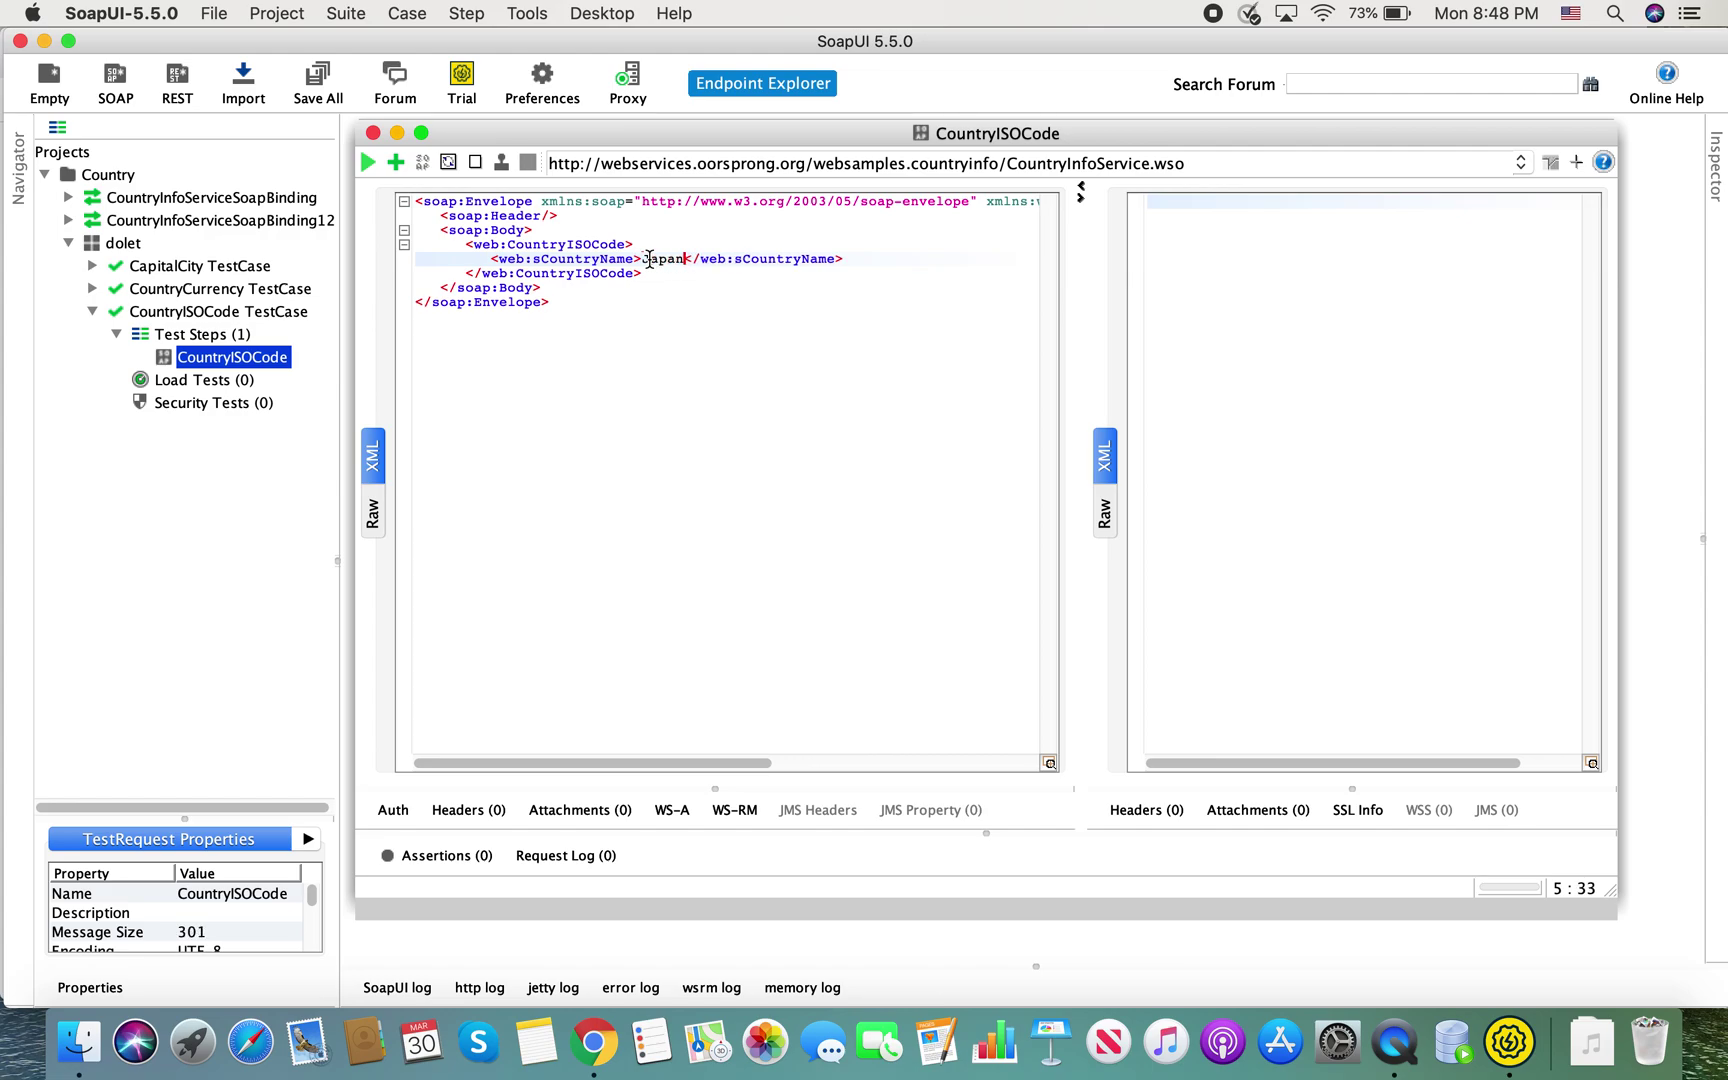
pyautogui.click(369, 163)
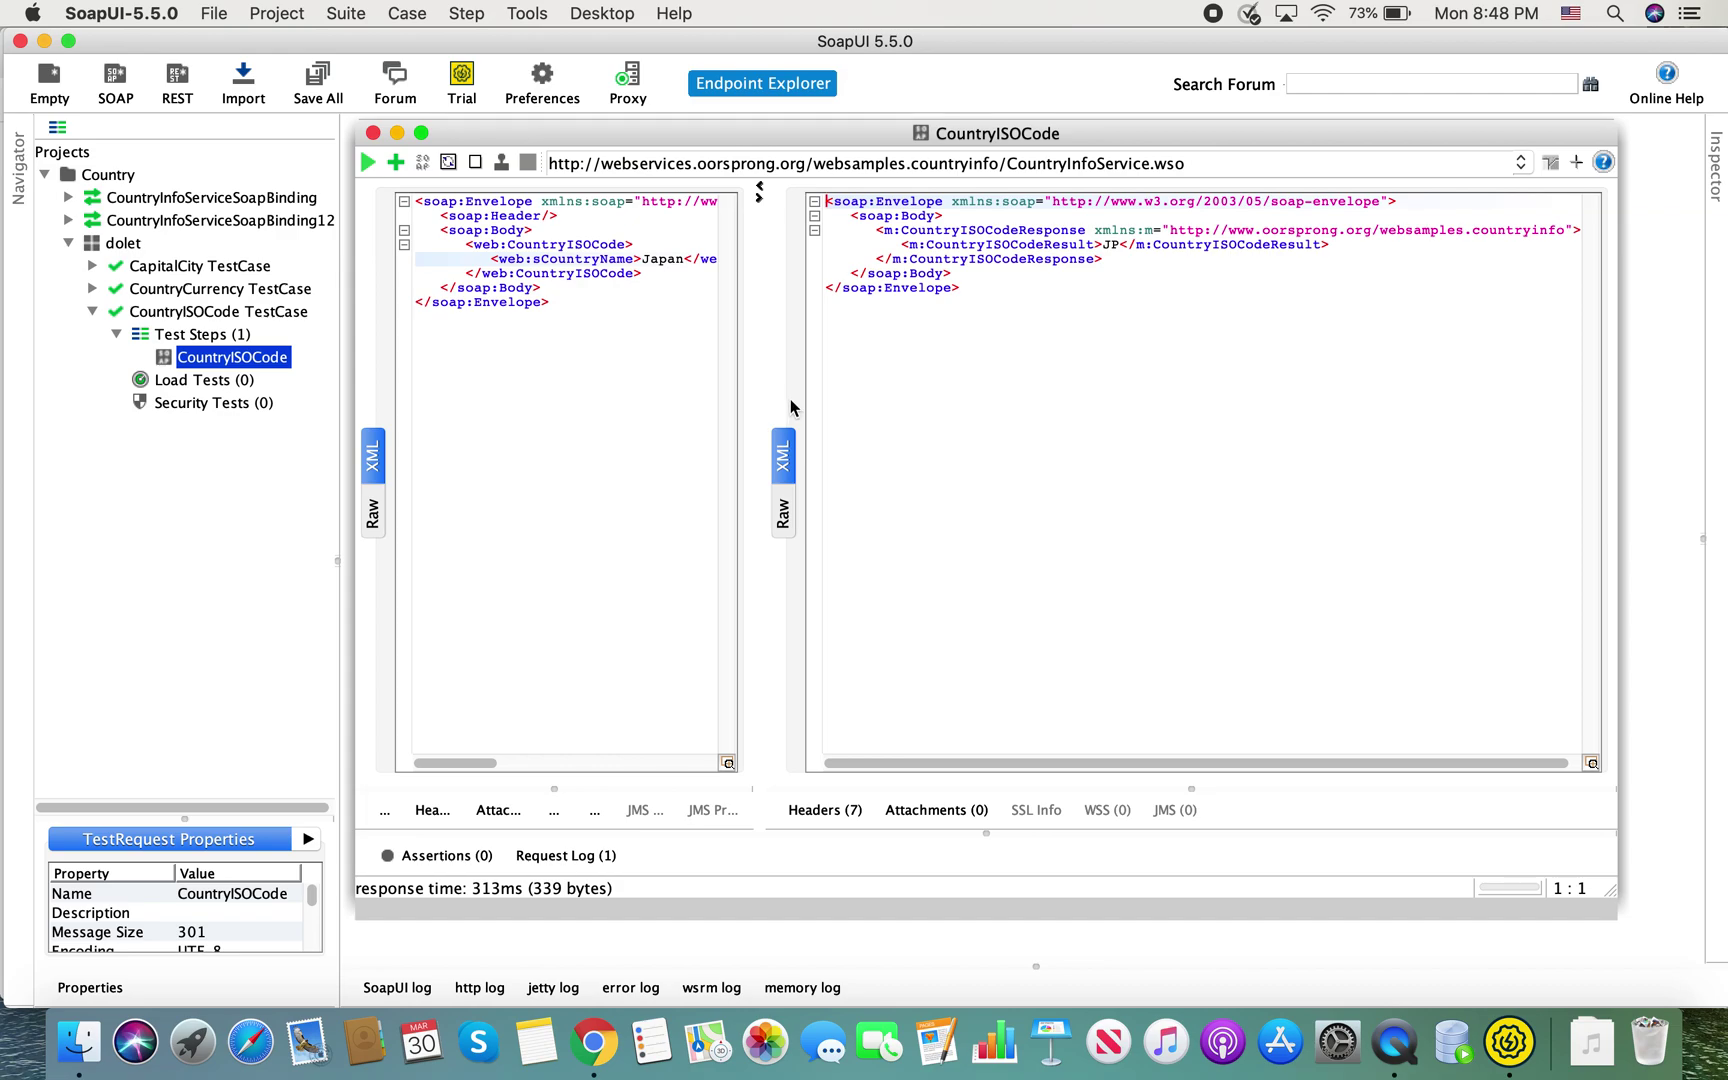
# Widen the request pane, replace the sCountryName value with Turkey and submit the request
pyautogui.moveTo(761, 403); pyautogui.dragTo(907, 400)
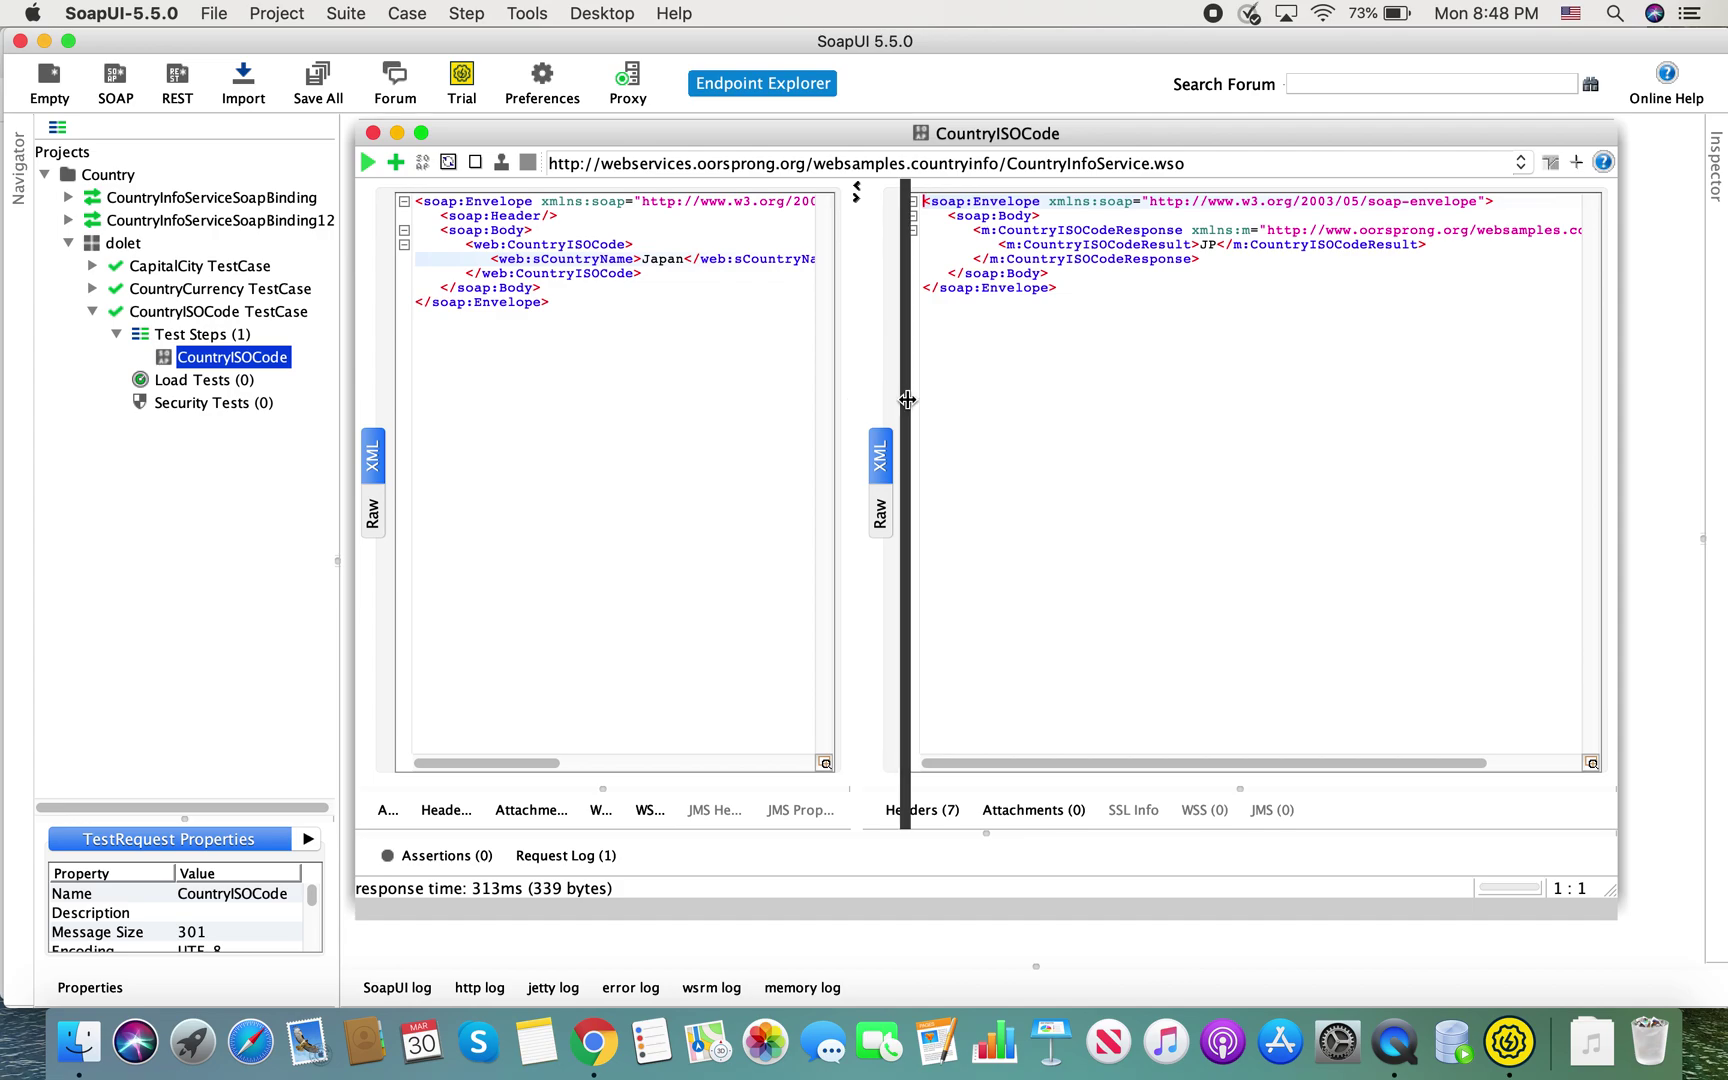
pyautogui.moveTo(687, 261); pyautogui.dragTo(644, 258)
pyautogui.write('Turkey')
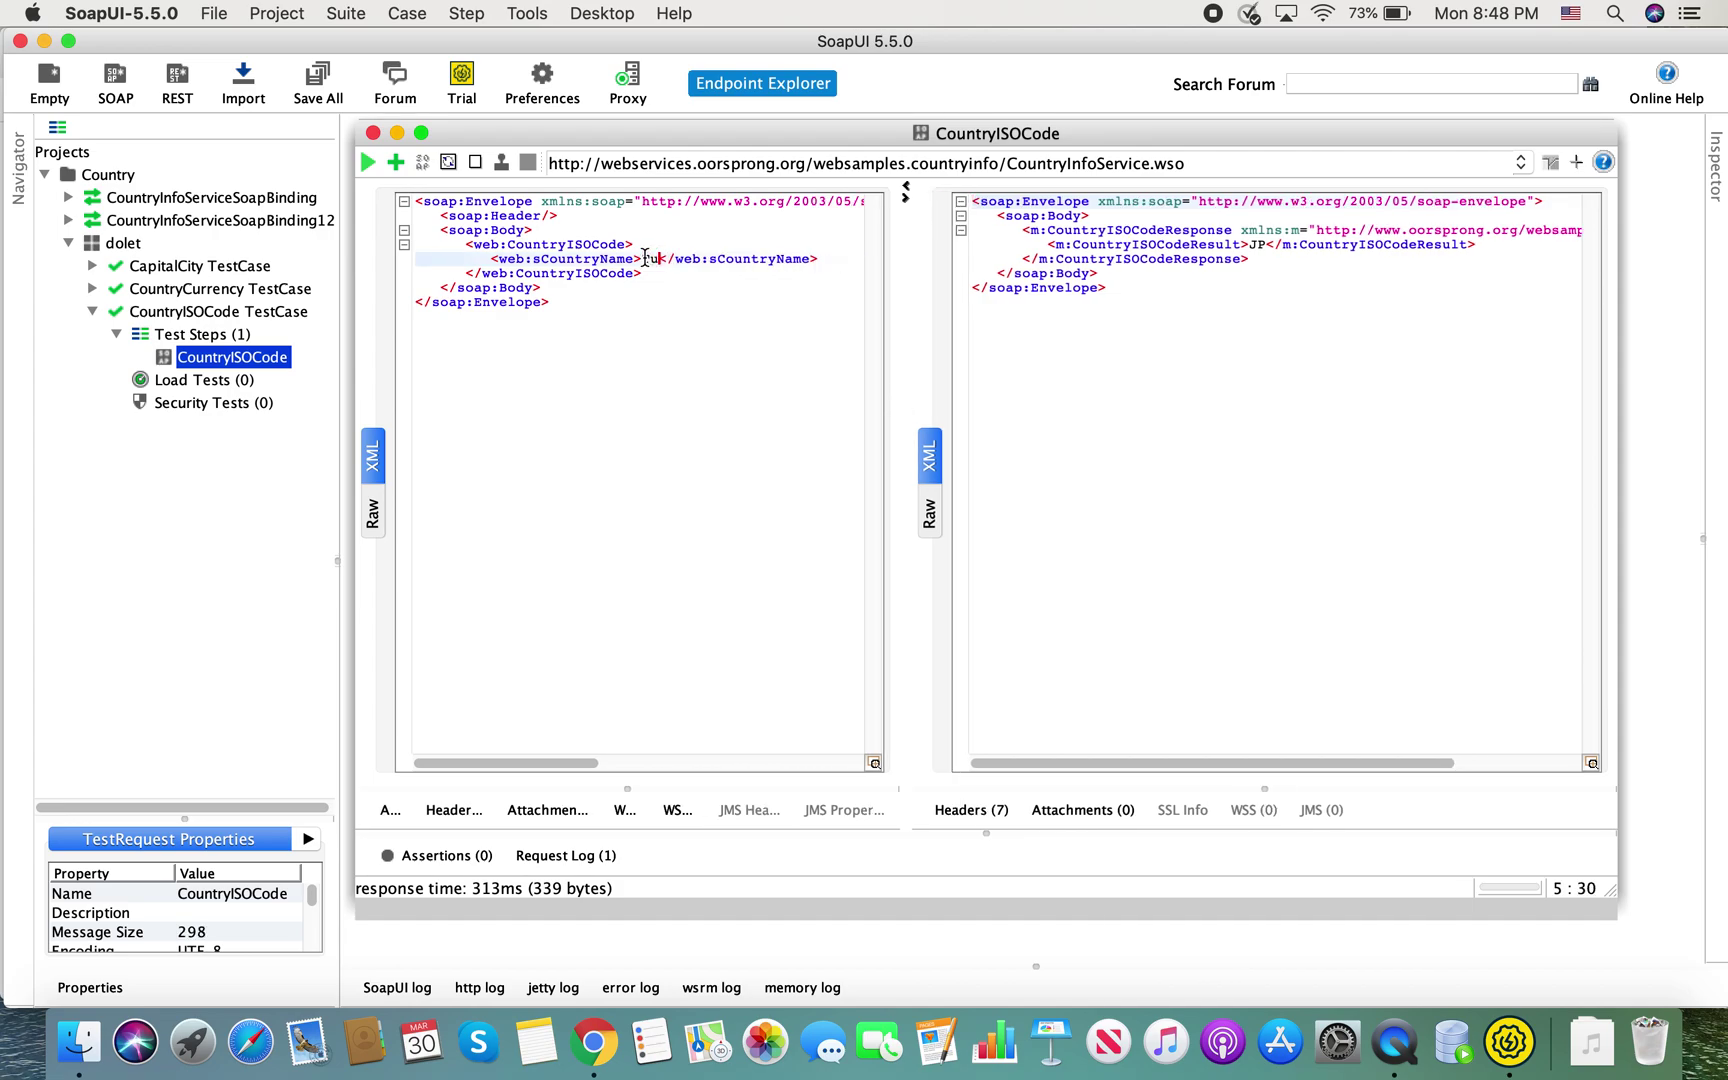
pyautogui.click(367, 162)
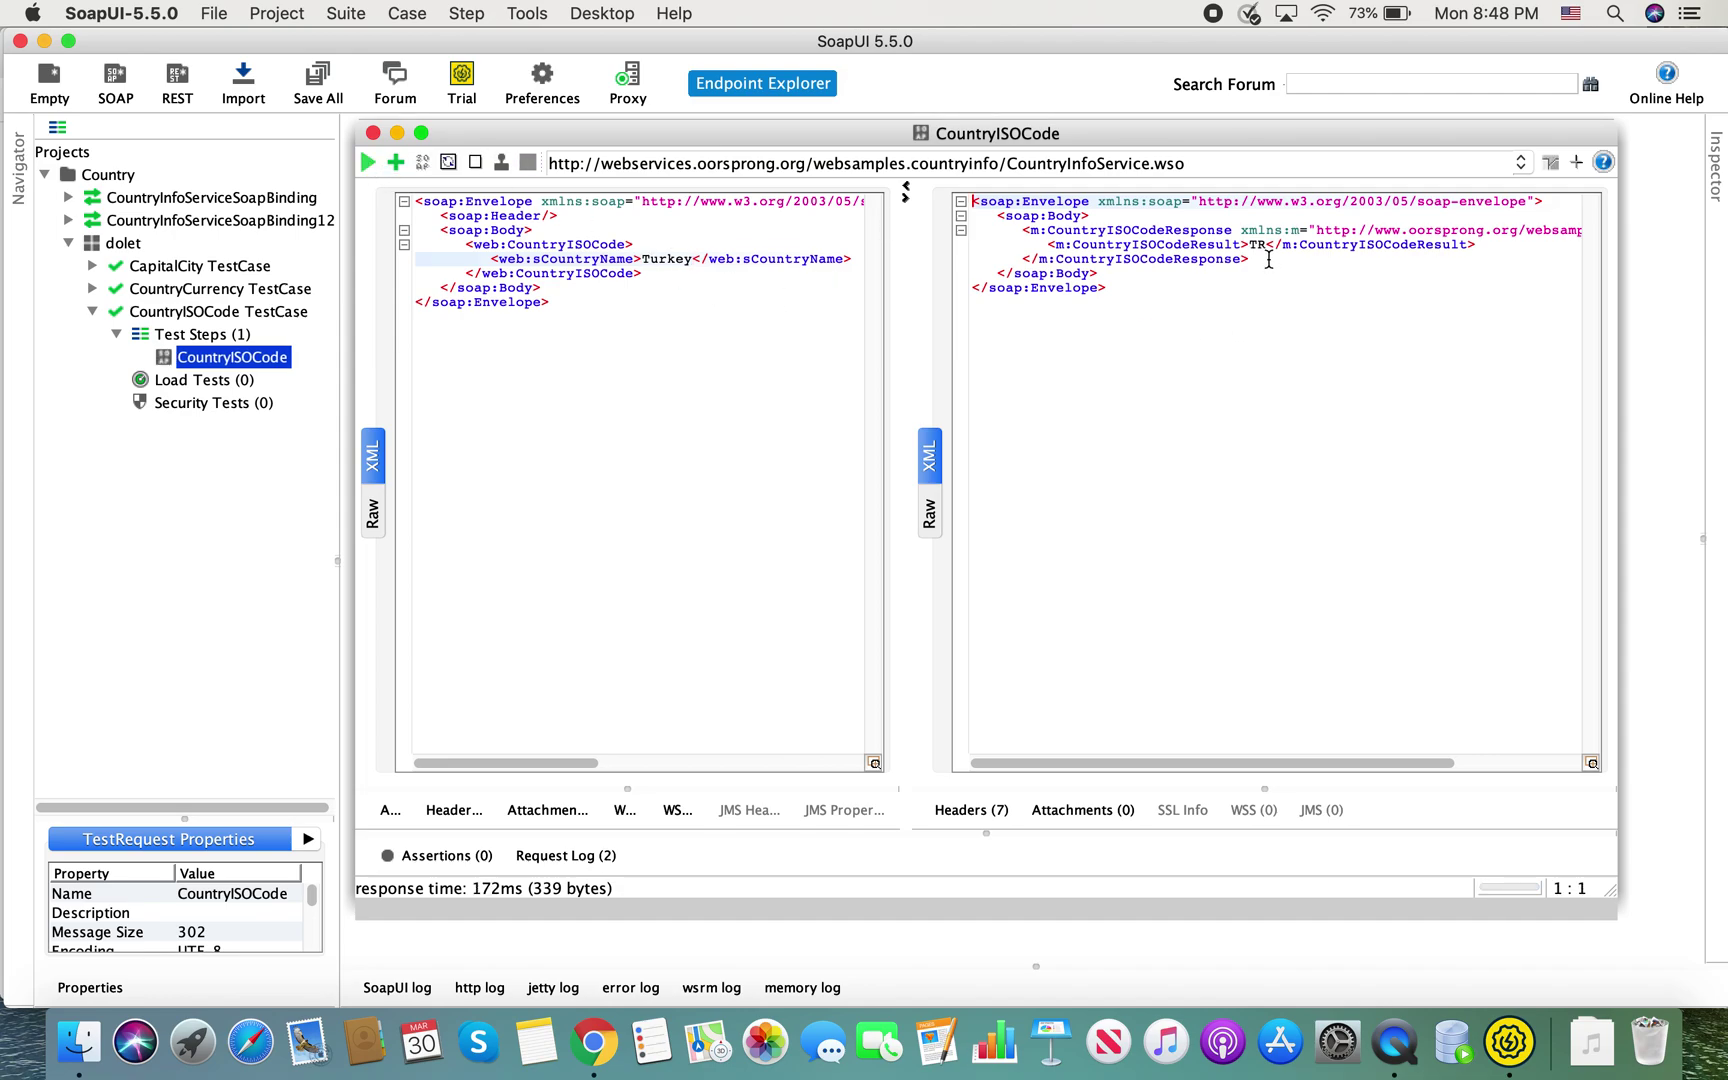
# Change the country name in the request XML to France and submit the request
pyautogui.moveTo(693, 258); pyautogui.dragTo(645, 258)
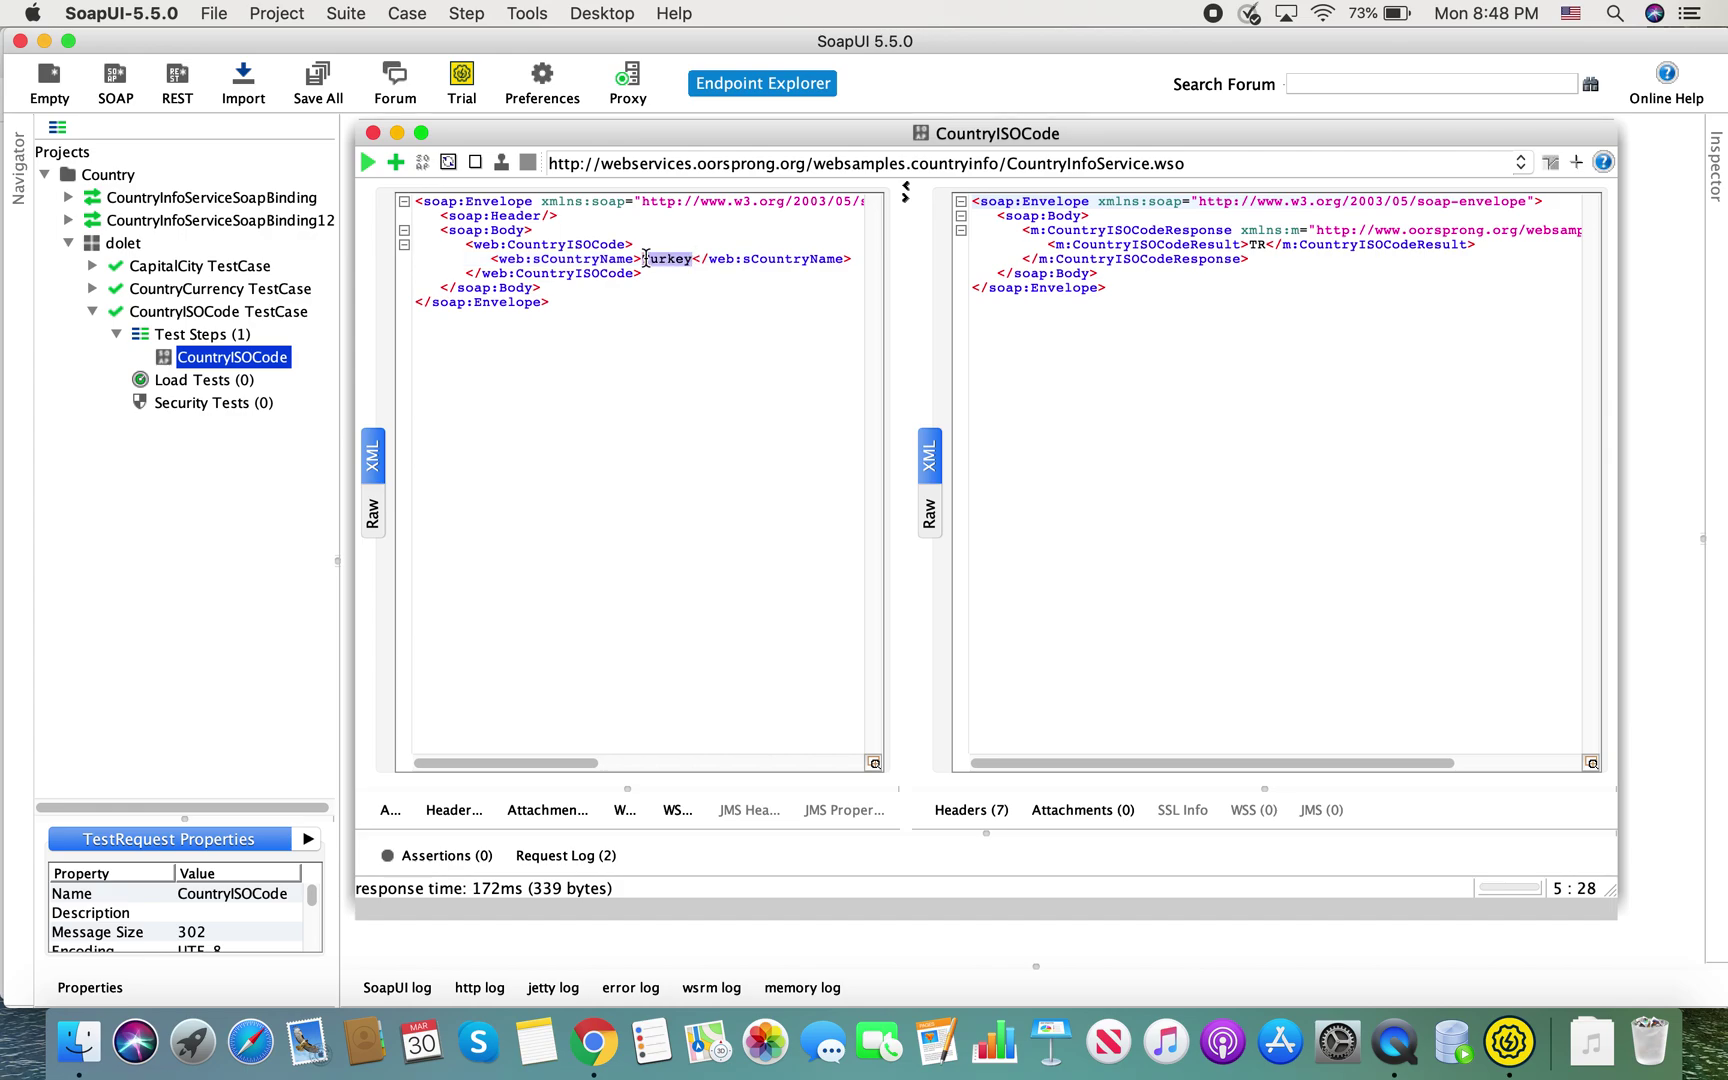
pyautogui.write('France')
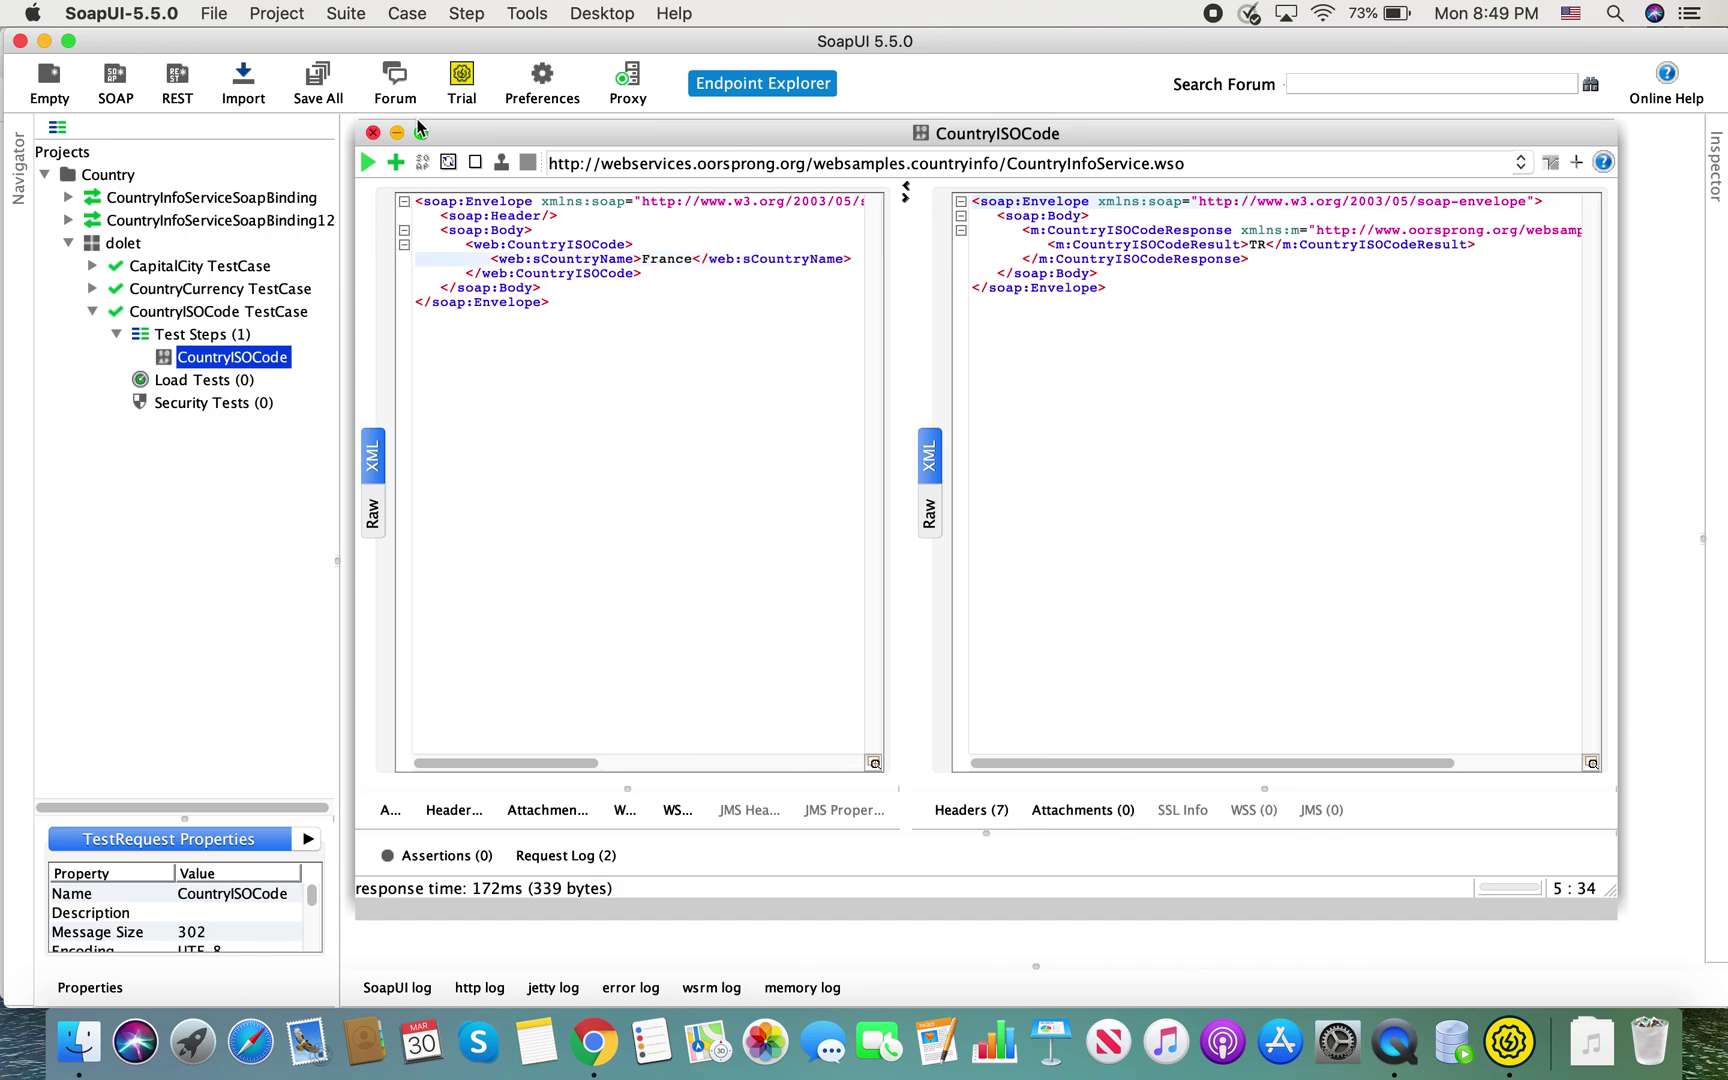
pyautogui.click(367, 162)
# Replace France with Turkey as the country name in the request and submit it again
pyautogui.click(683, 259)
pyautogui.moveTo(683, 259); pyautogui.dragTo(641, 251)
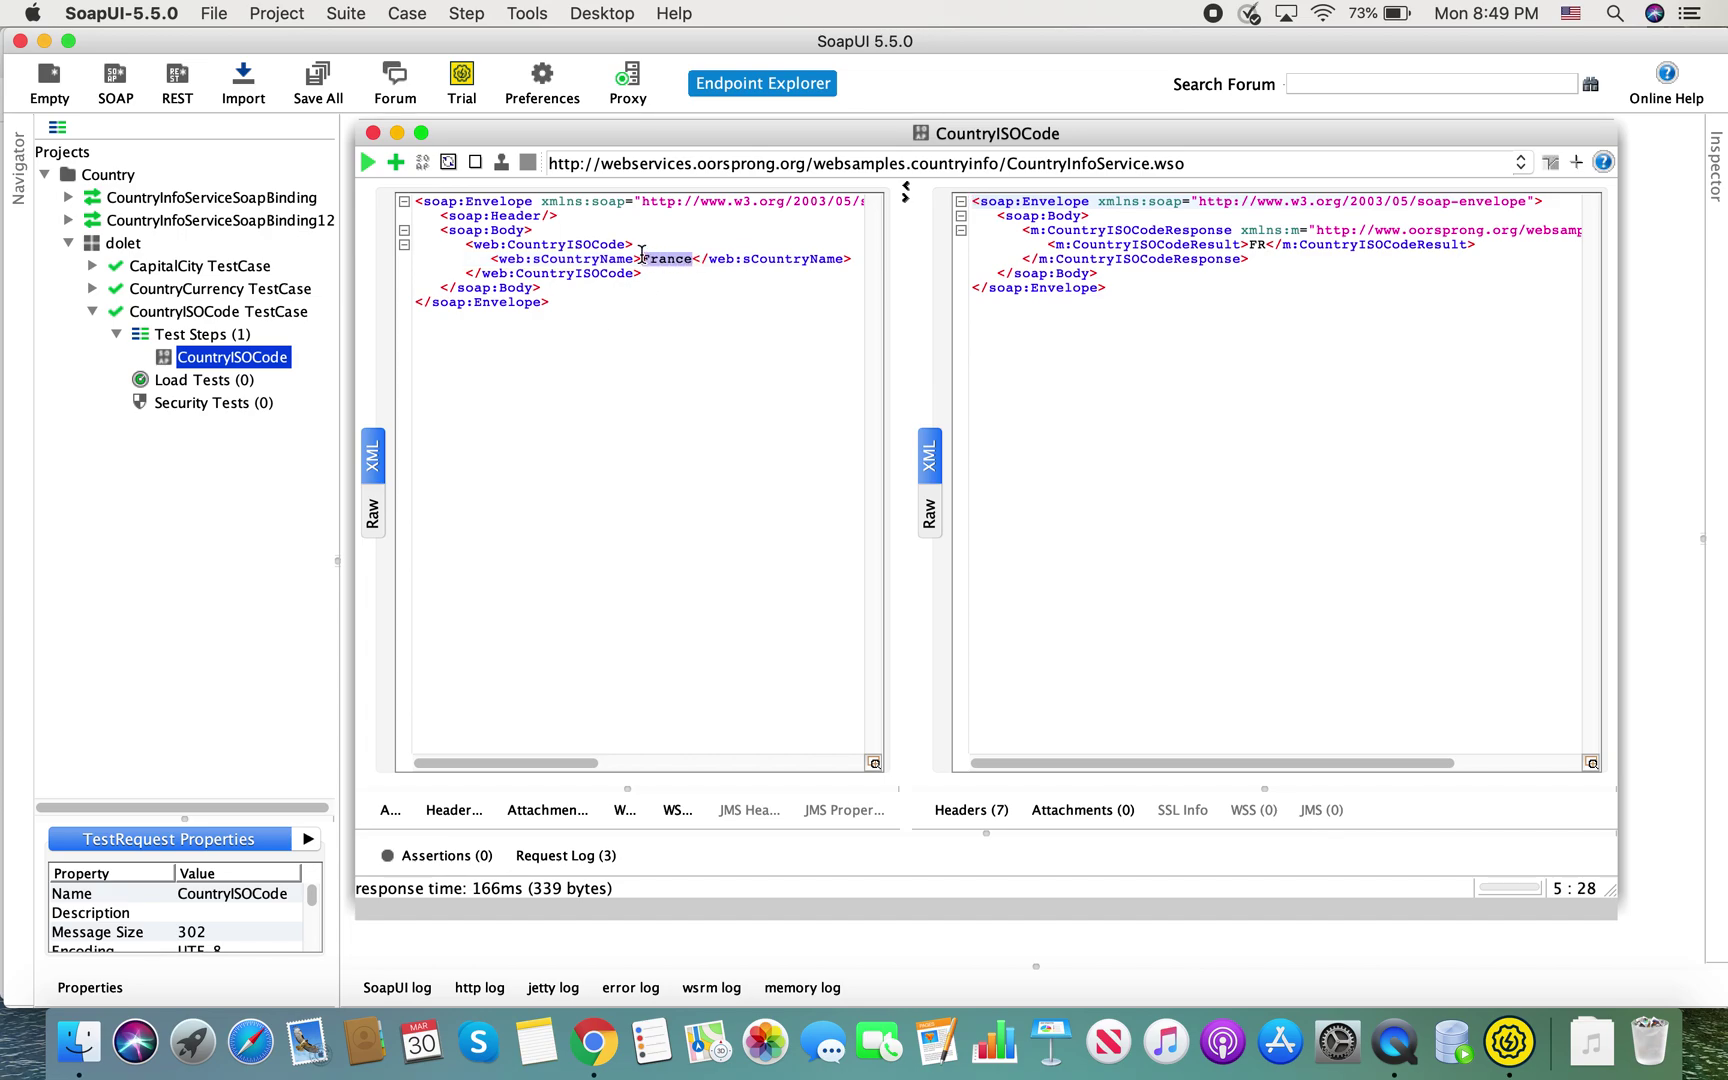
pyautogui.moveTo(674, 140); pyautogui.dragTo(666, 111)
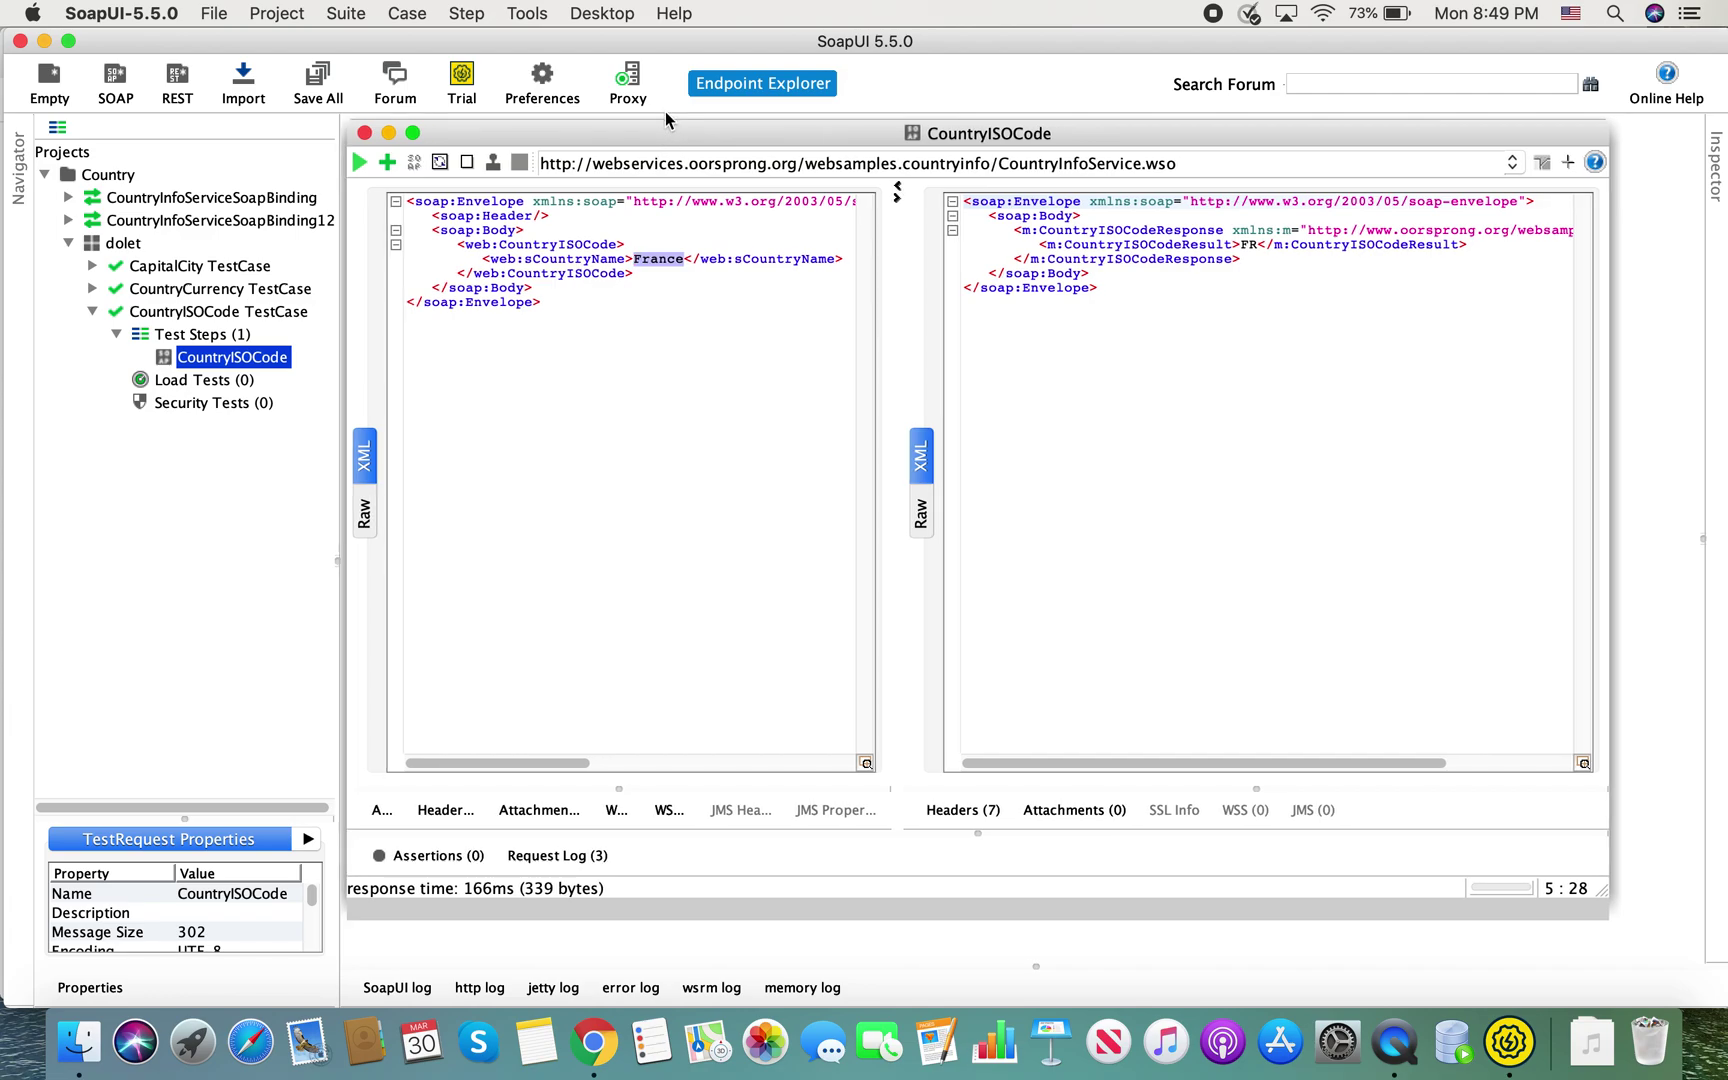
pyautogui.write('Ja')
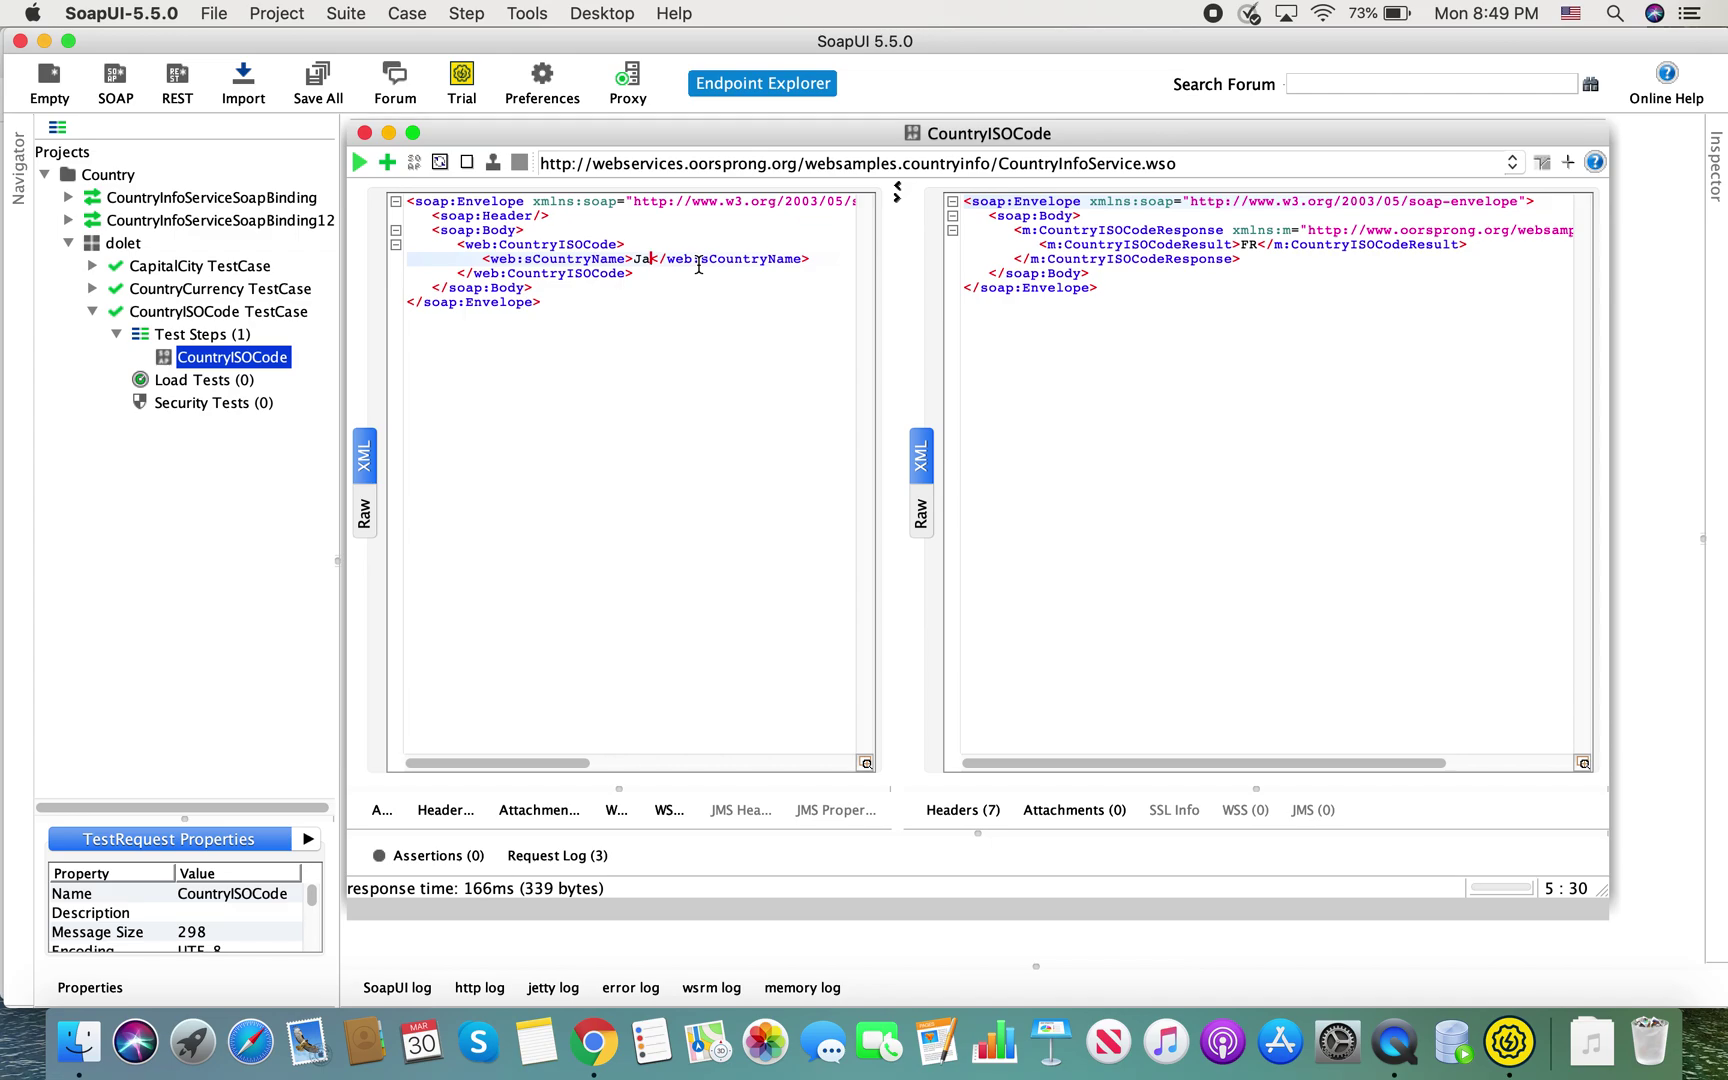
pyautogui.press('BackSpace')
pyautogui.press('BackSpace')
pyautogui.write('Turkey')
pyautogui.click(360, 162)
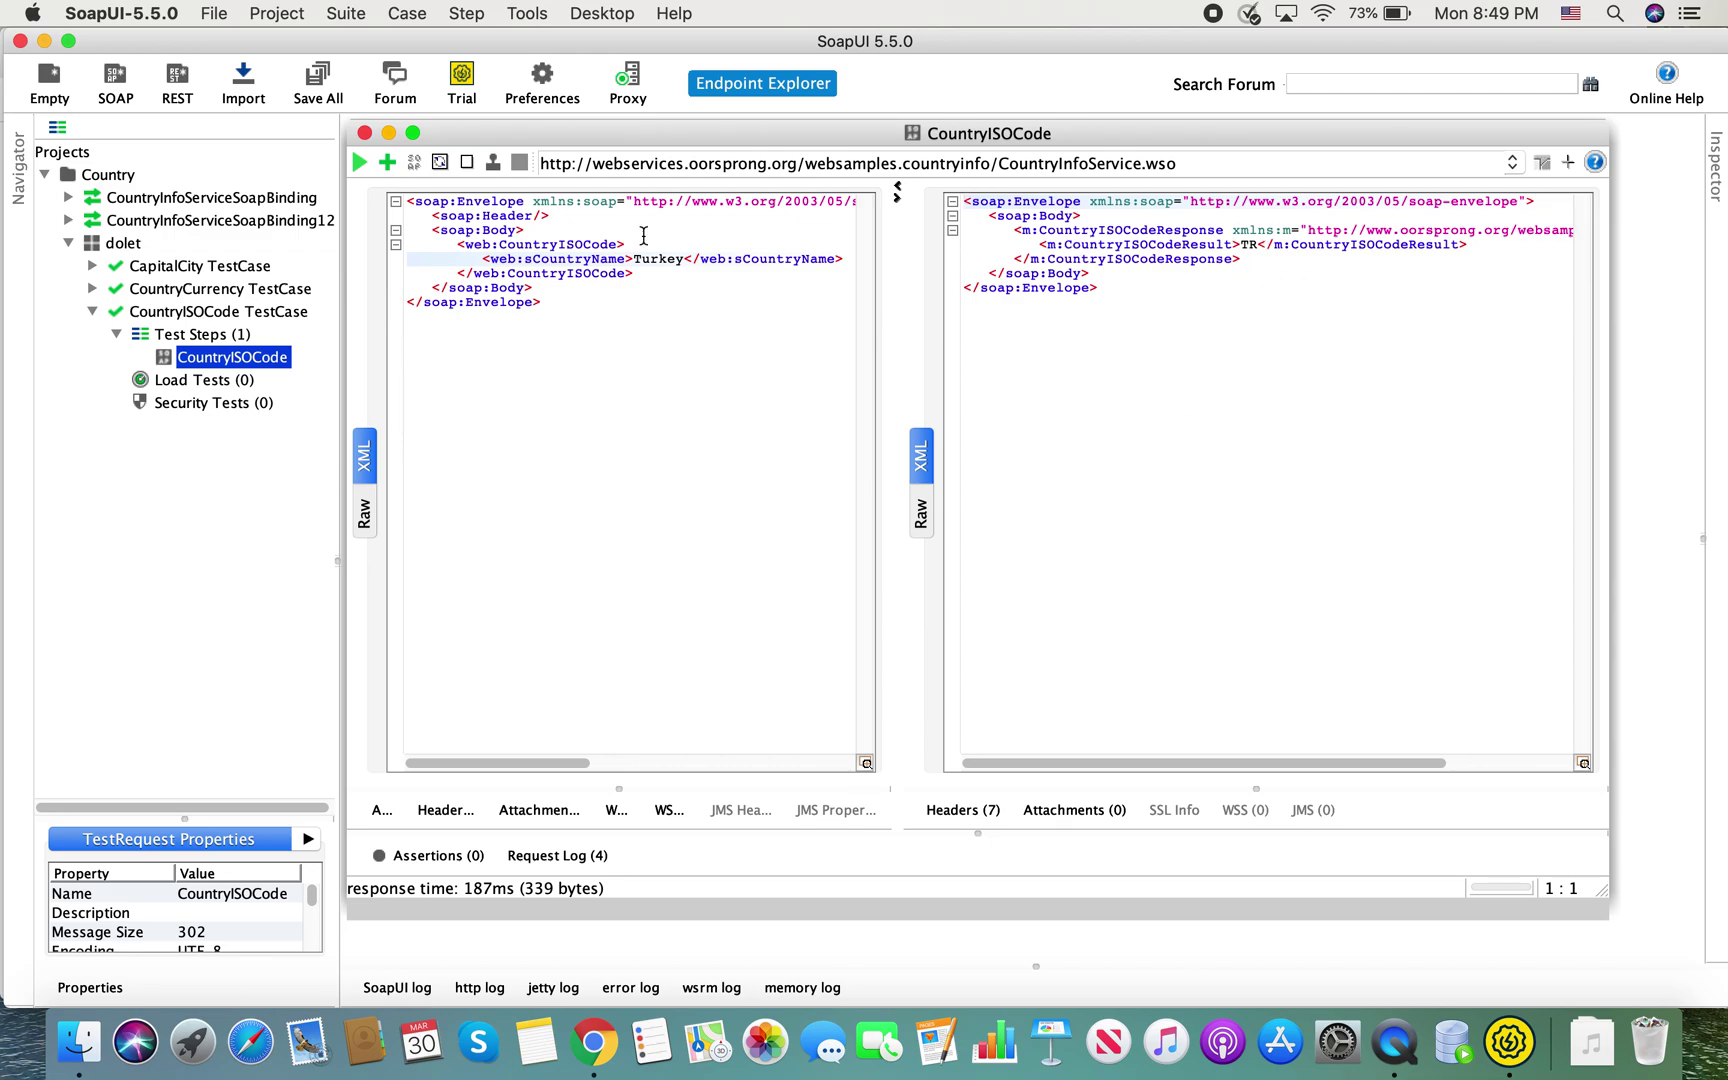
# Add a Contains assertion from the Property Content category to the CountryISOCode request, checking for the content TR
pyautogui.click(387, 164)
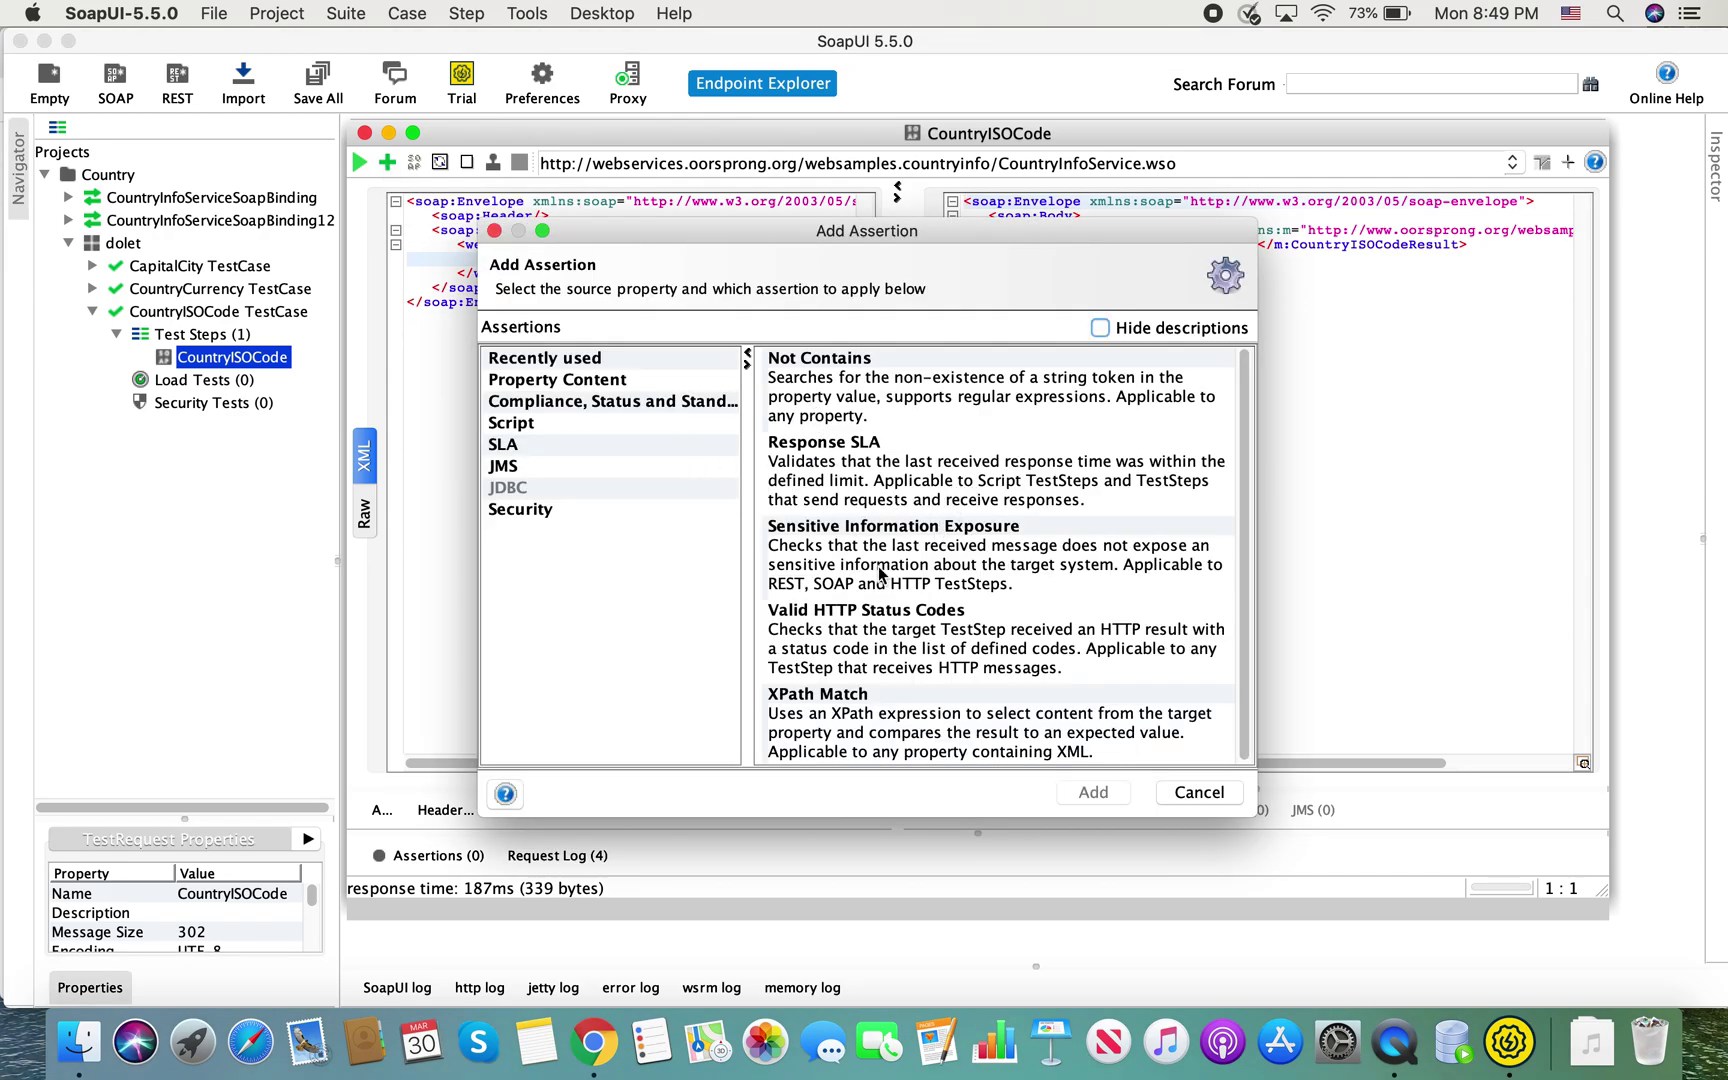
pyautogui.scroll(-1, 880, 573)
pyautogui.click(614, 385)
pyautogui.click(848, 390)
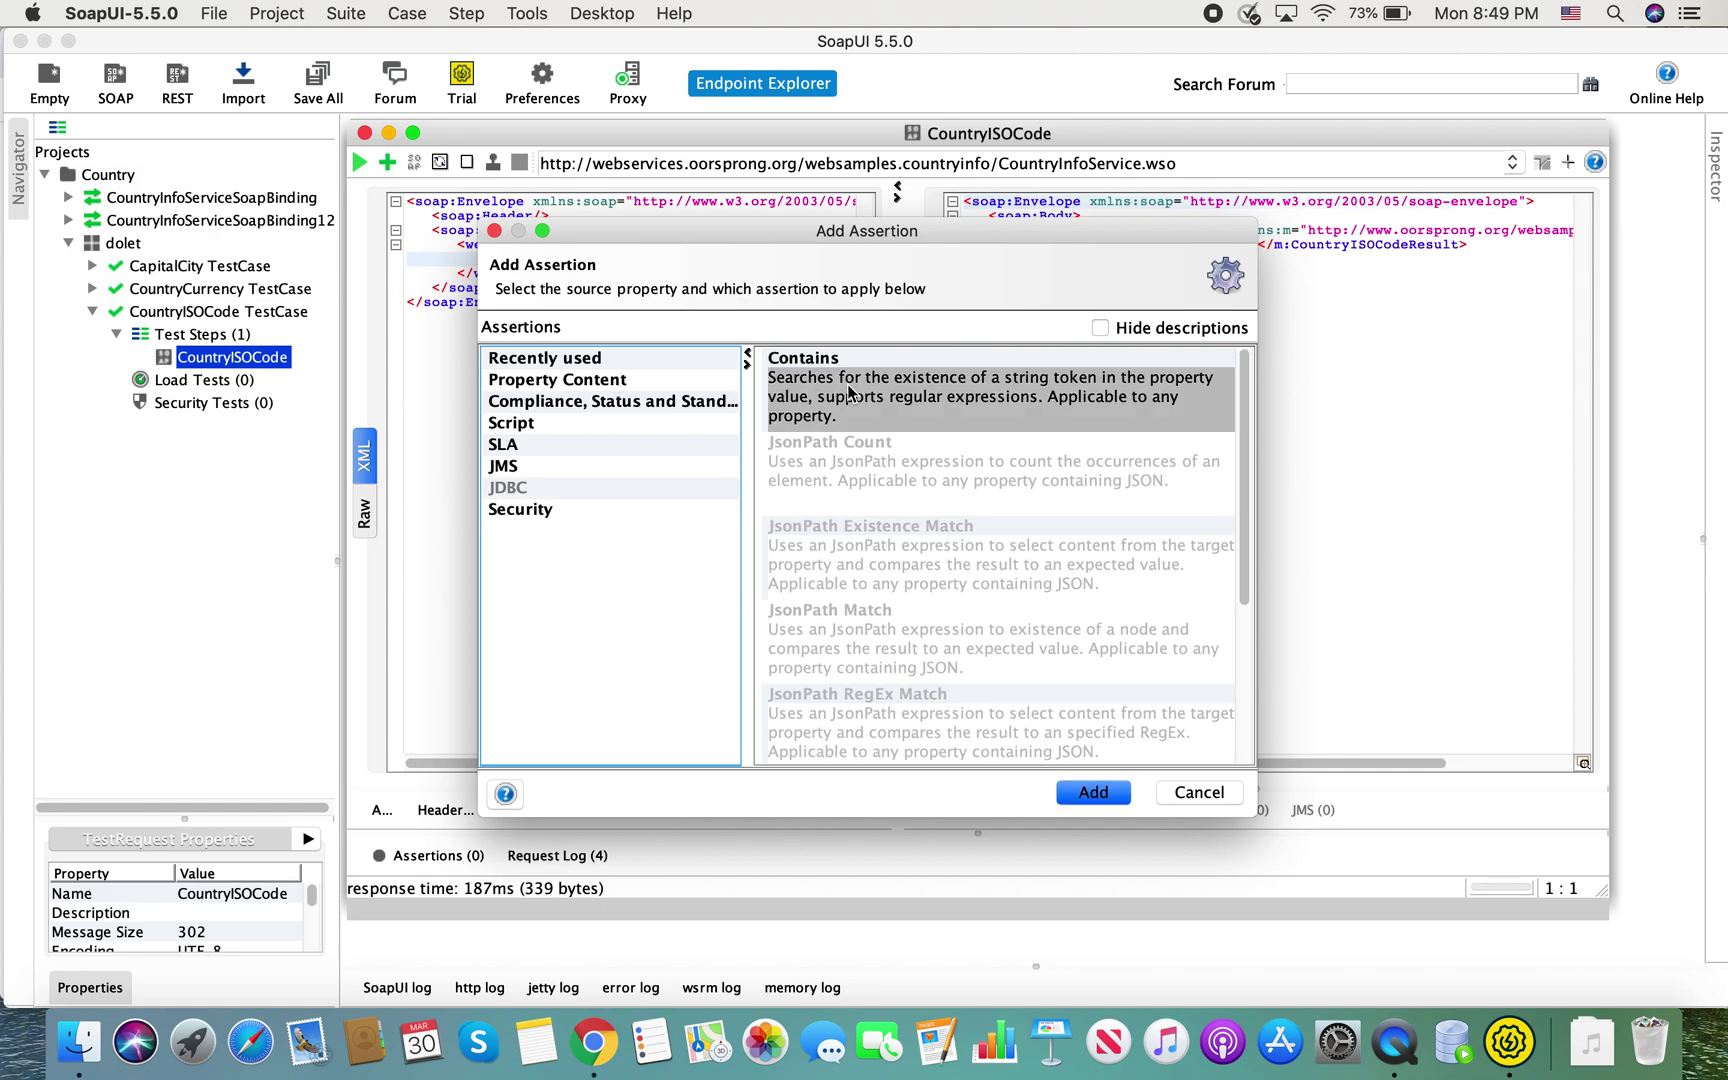
pyautogui.click(1093, 792)
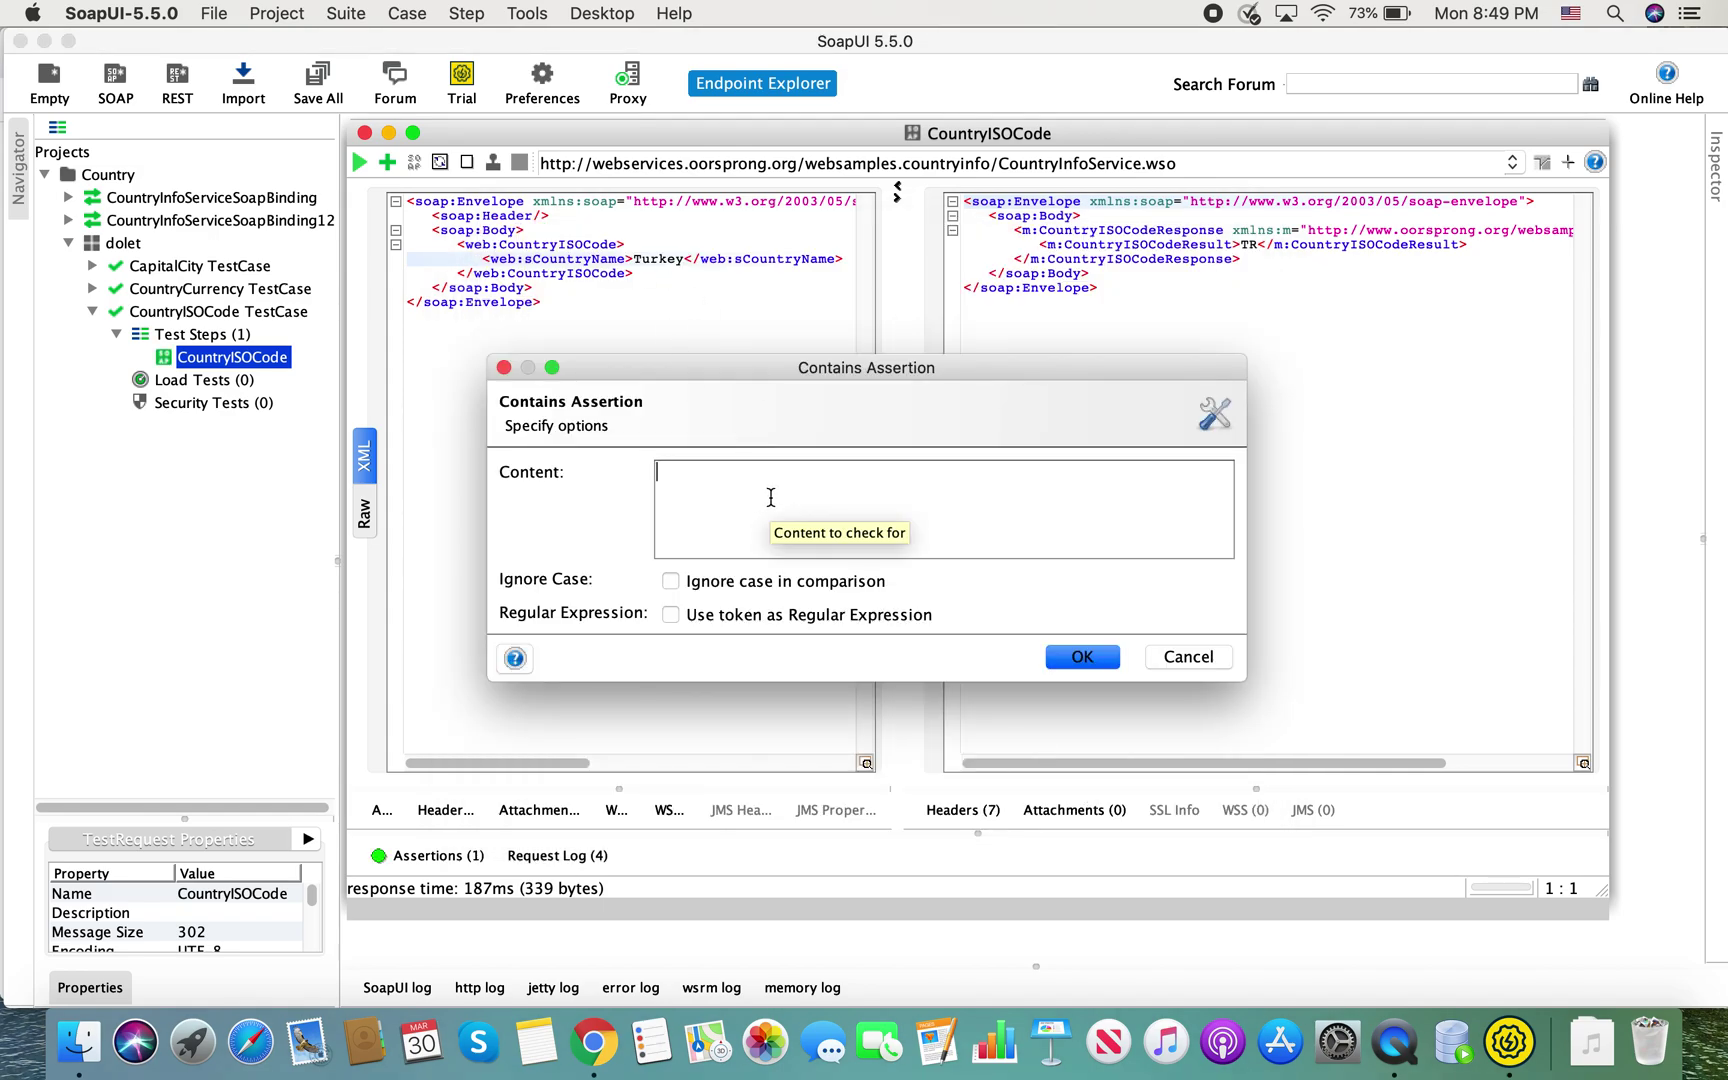
pyautogui.write('TR')
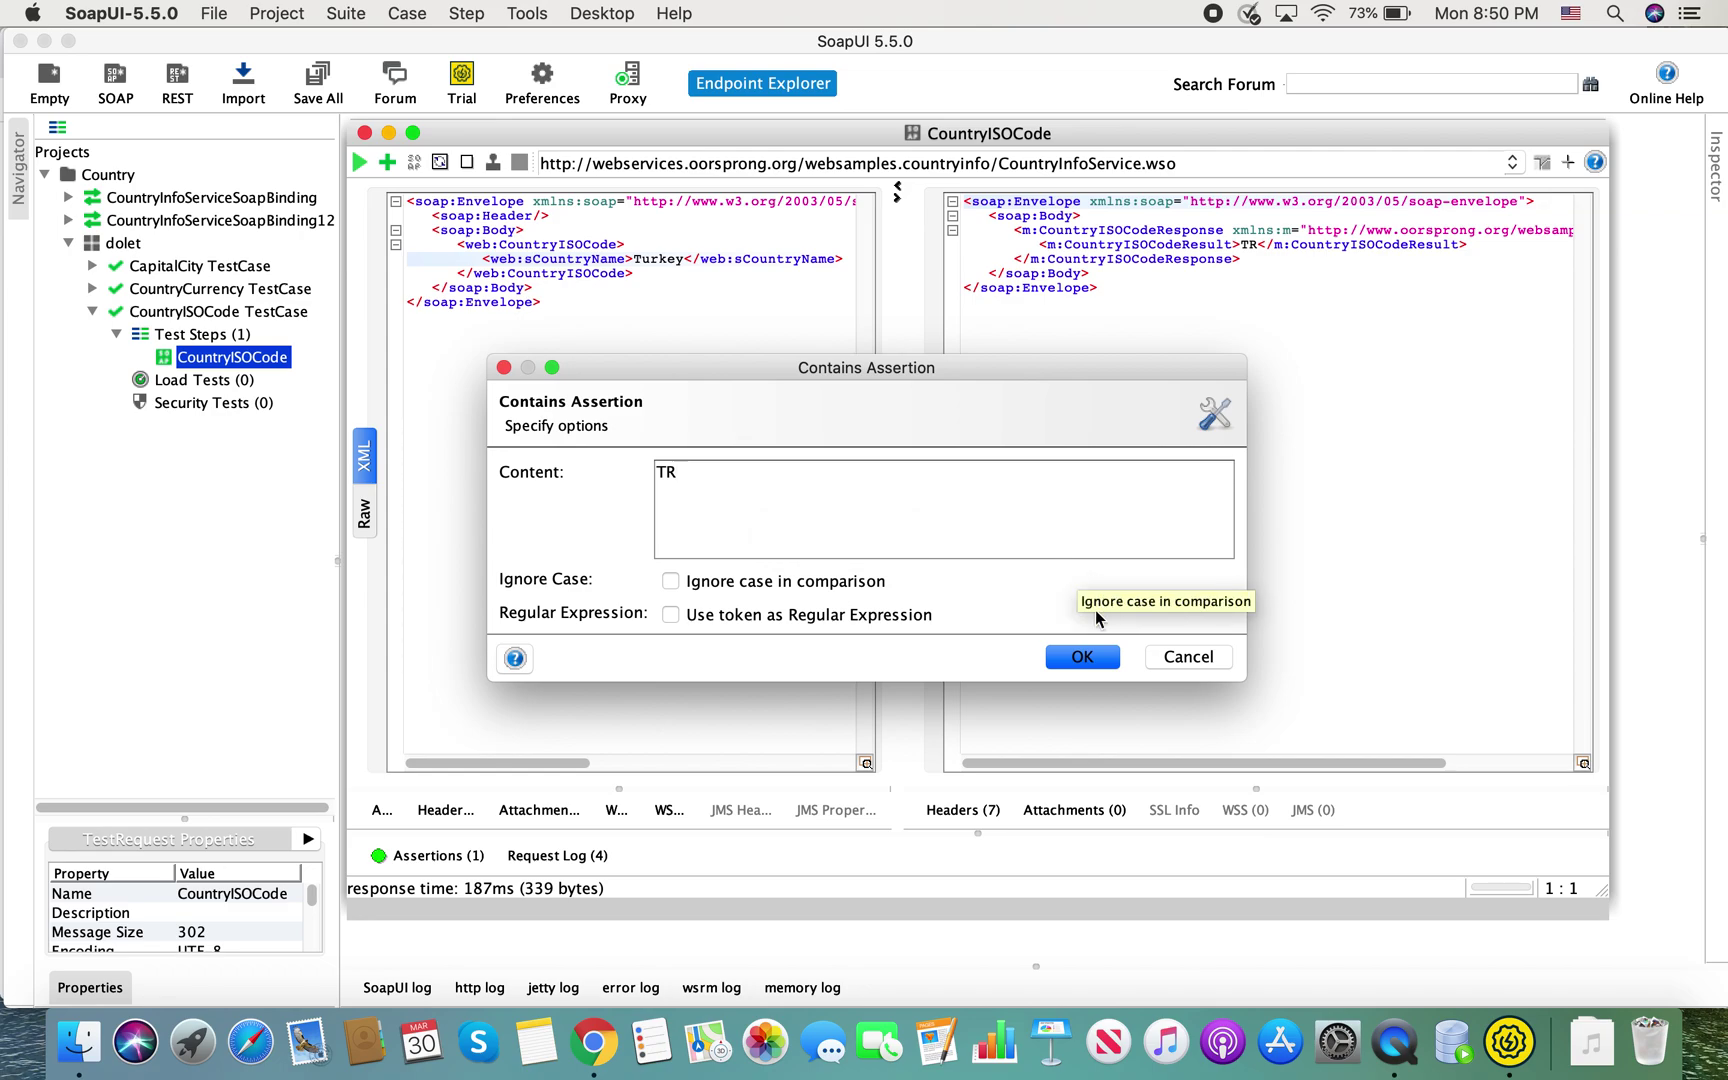
pyautogui.click(1069, 659)
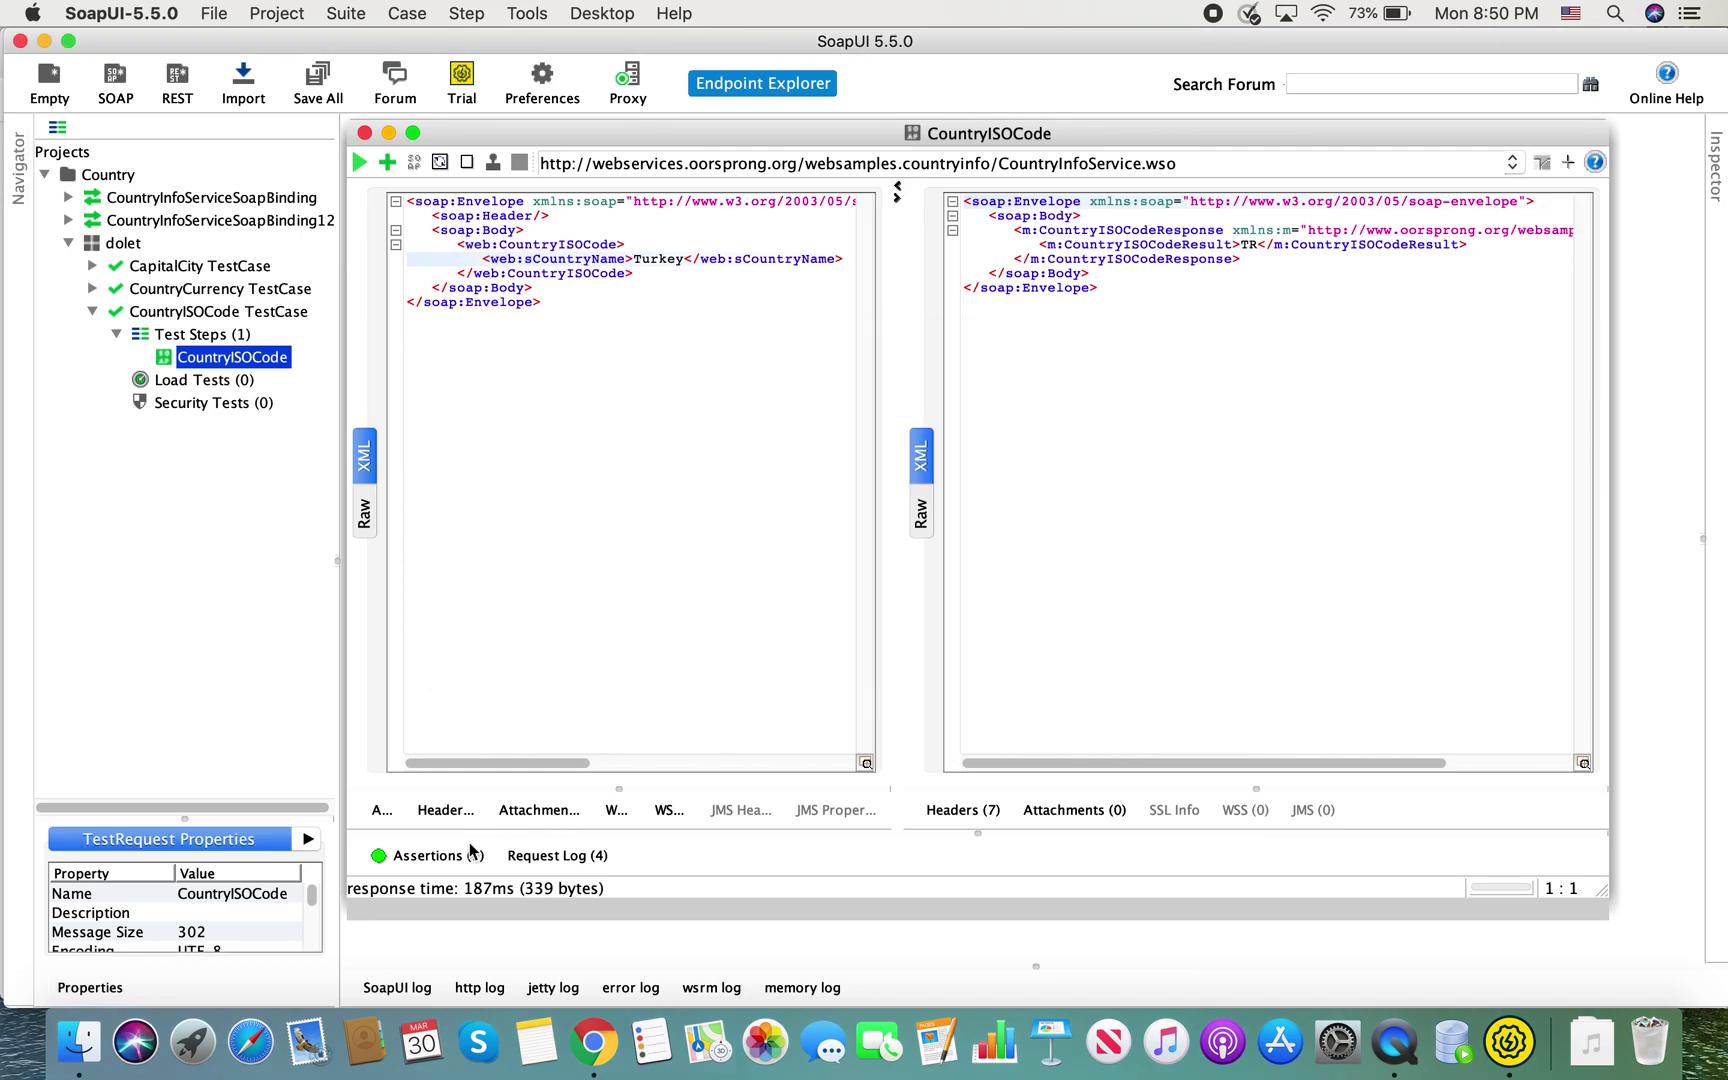
# Show the request's assertions and change the content of the Contains assertion to TRT
pyautogui.click(441, 858)
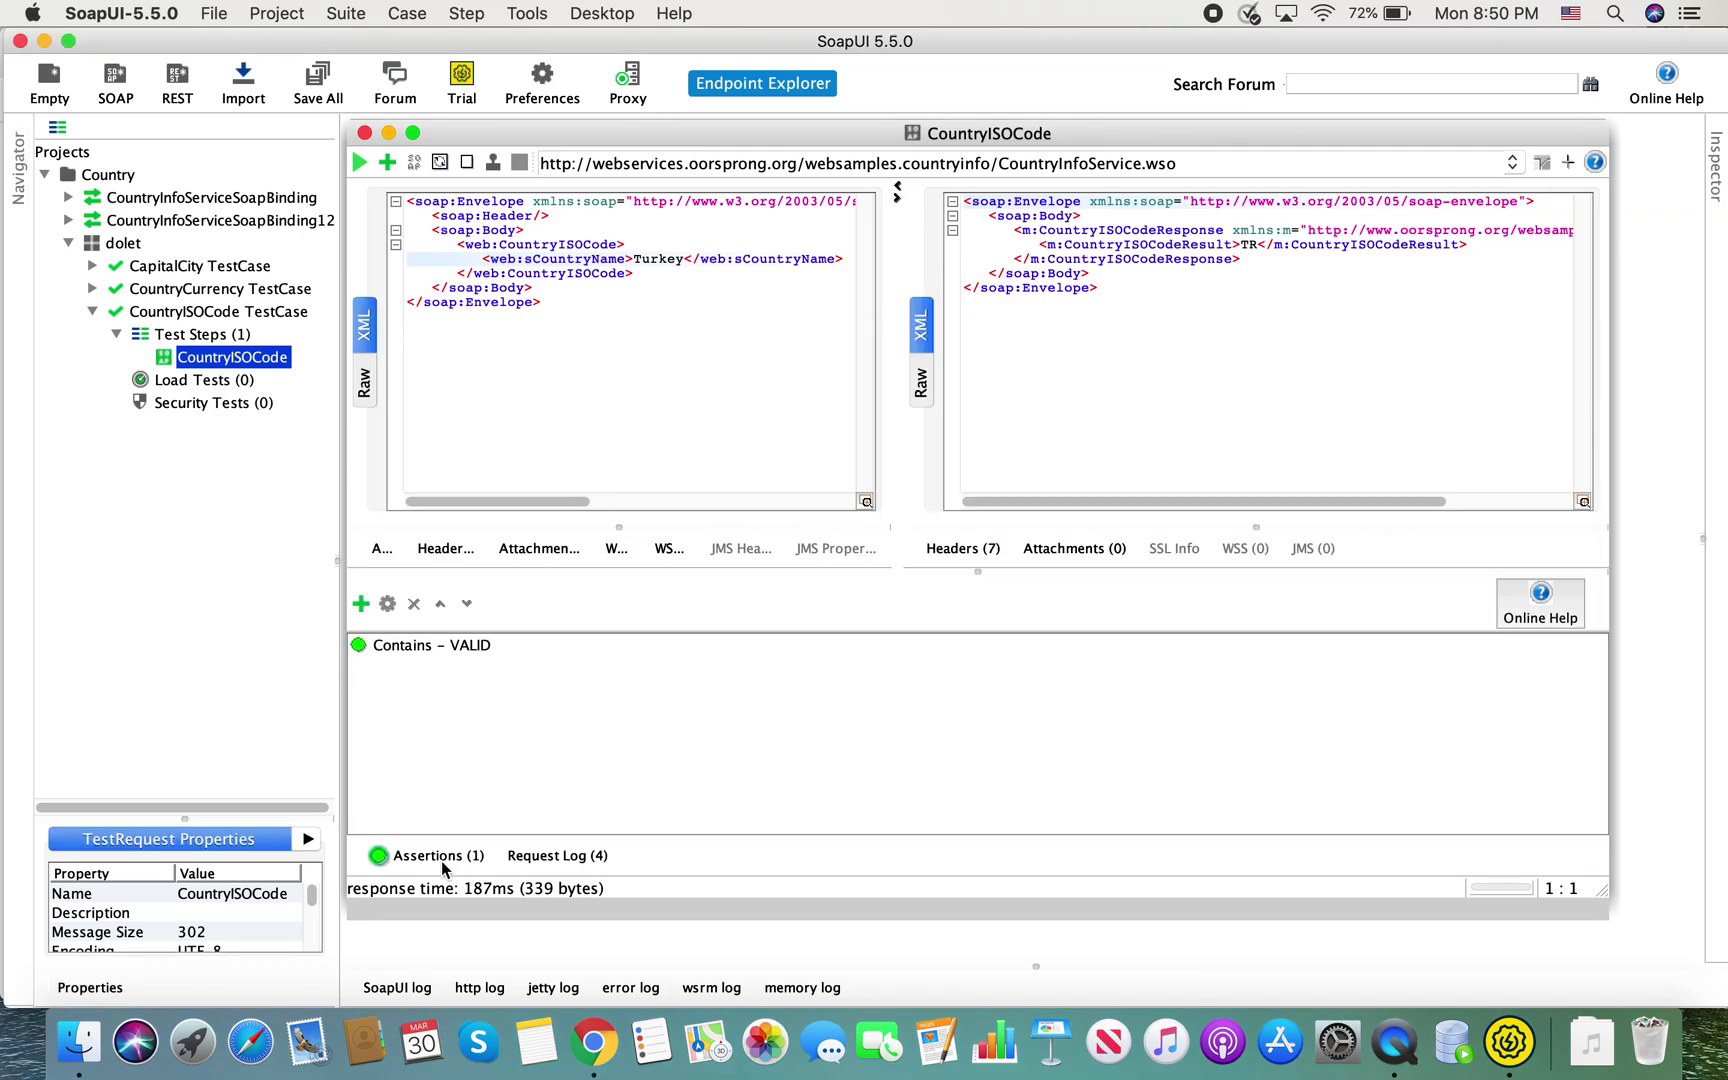
pyautogui.doubleClick(432, 645)
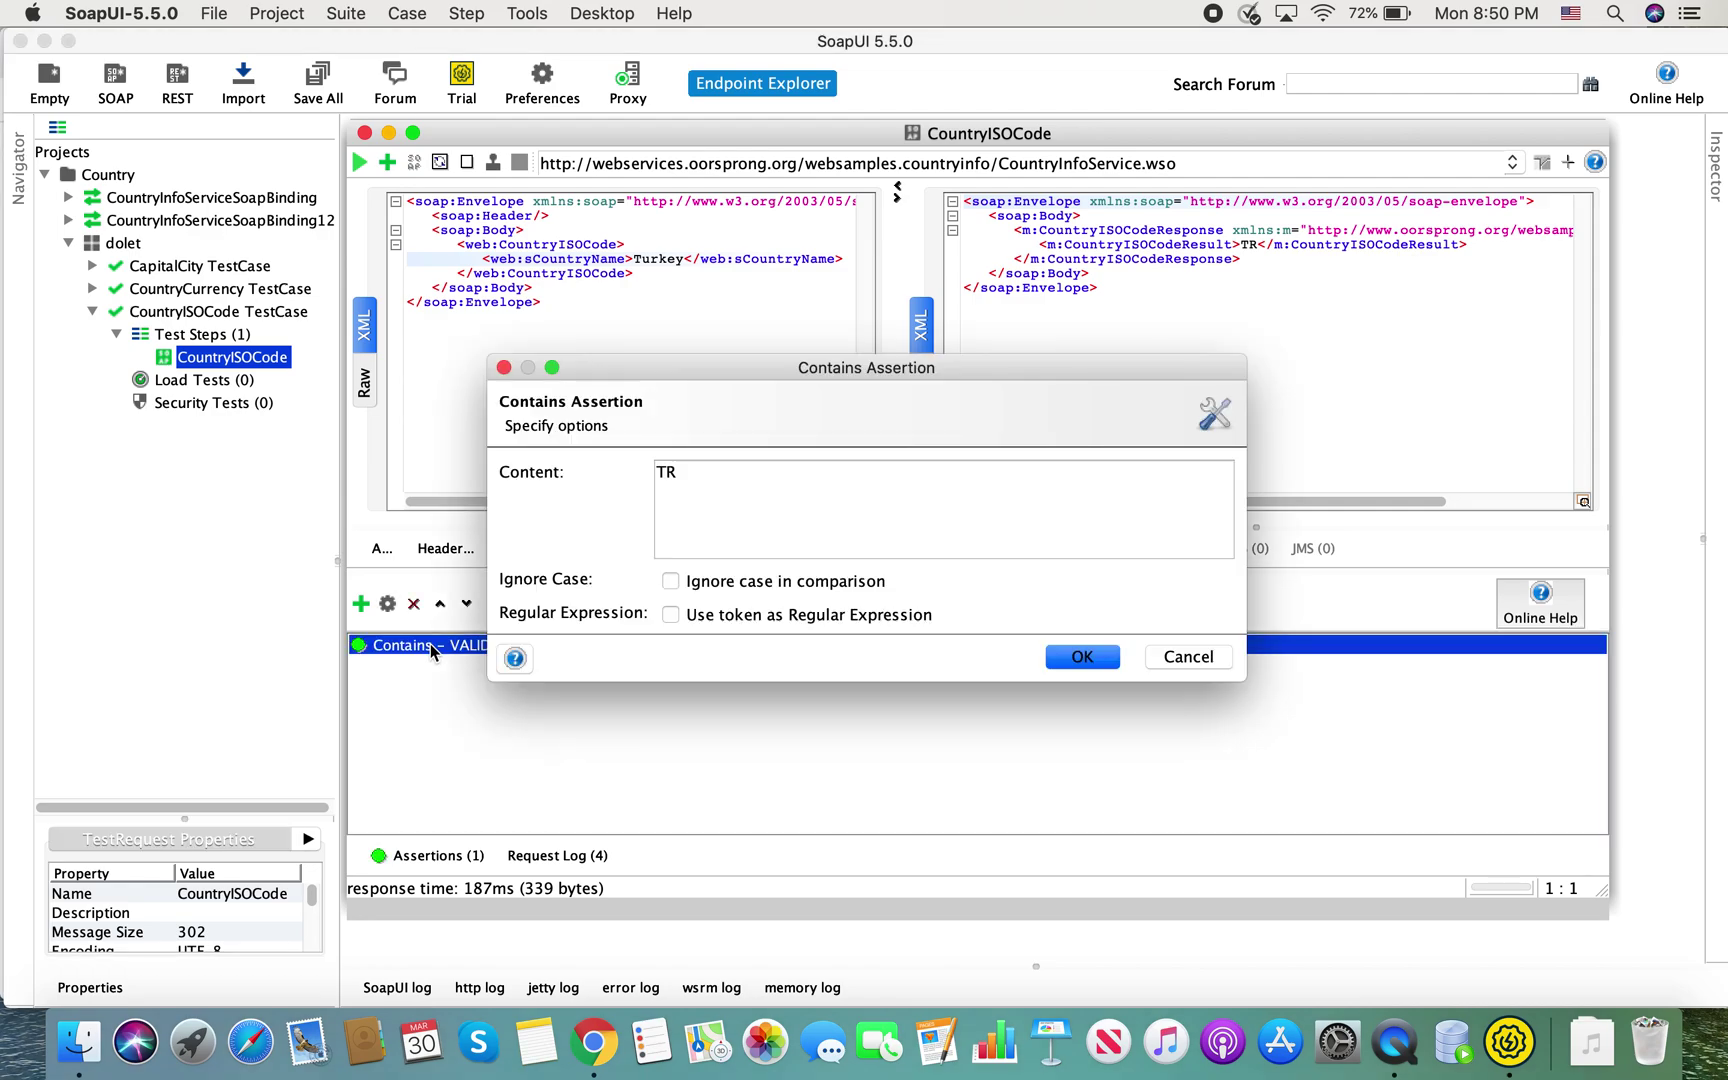
pyautogui.write('T')
pyautogui.click(1085, 658)
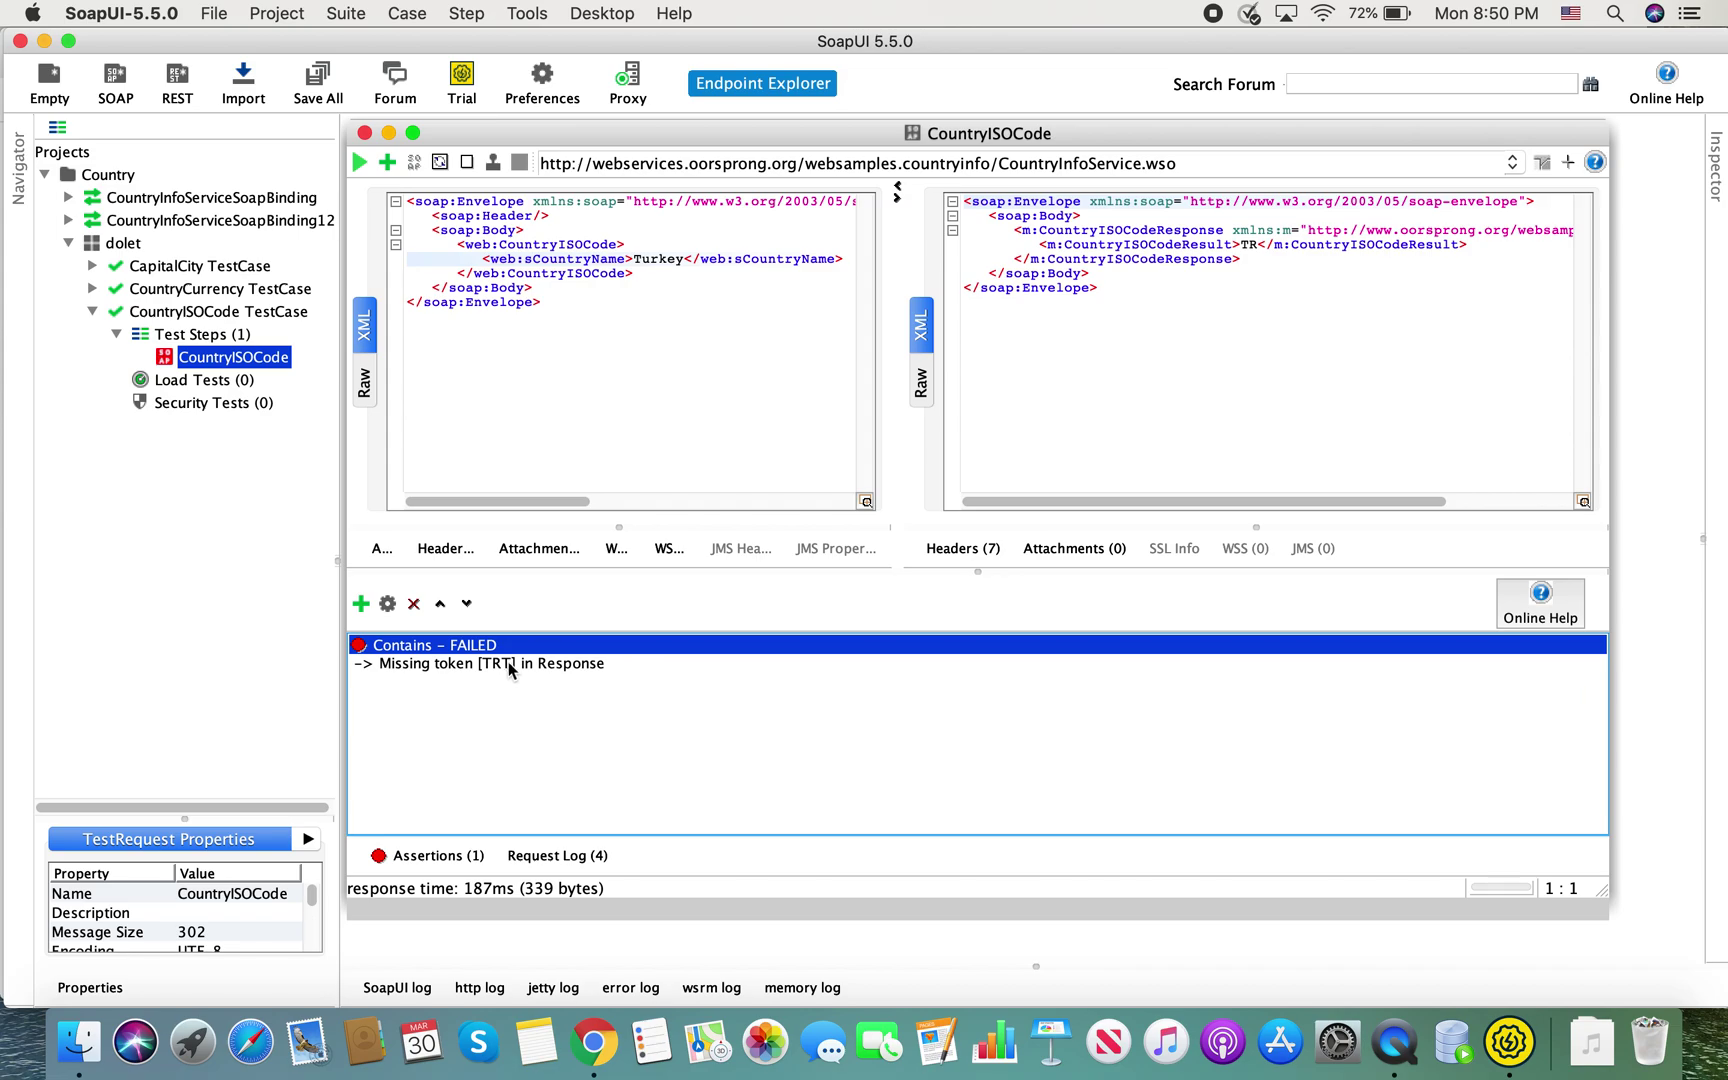
# Set the content of the Contains assertion back to TR
pyautogui.doubleClick(495, 652)
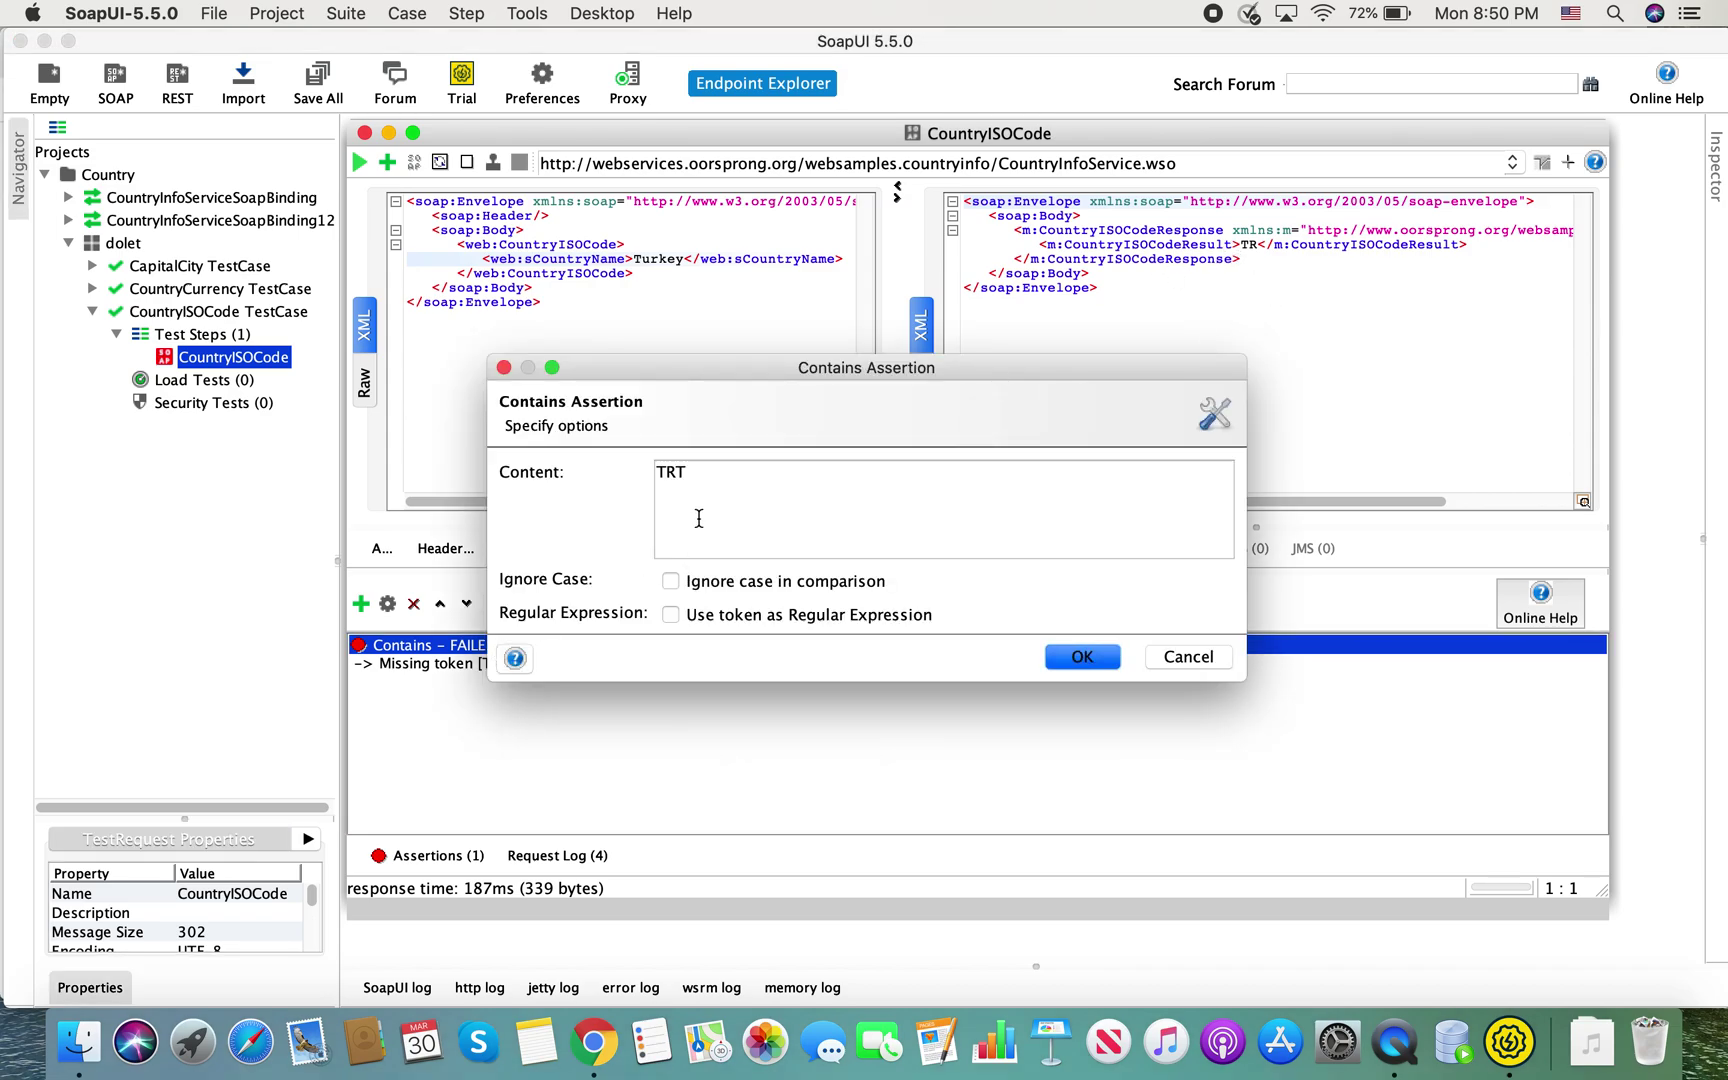
pyautogui.press('BackSpace')
pyautogui.click(1072, 656)
# Add a Not Contains assertion from the Property Content category with the content TRY, and show the request's assertion list
pyautogui.click(388, 163)
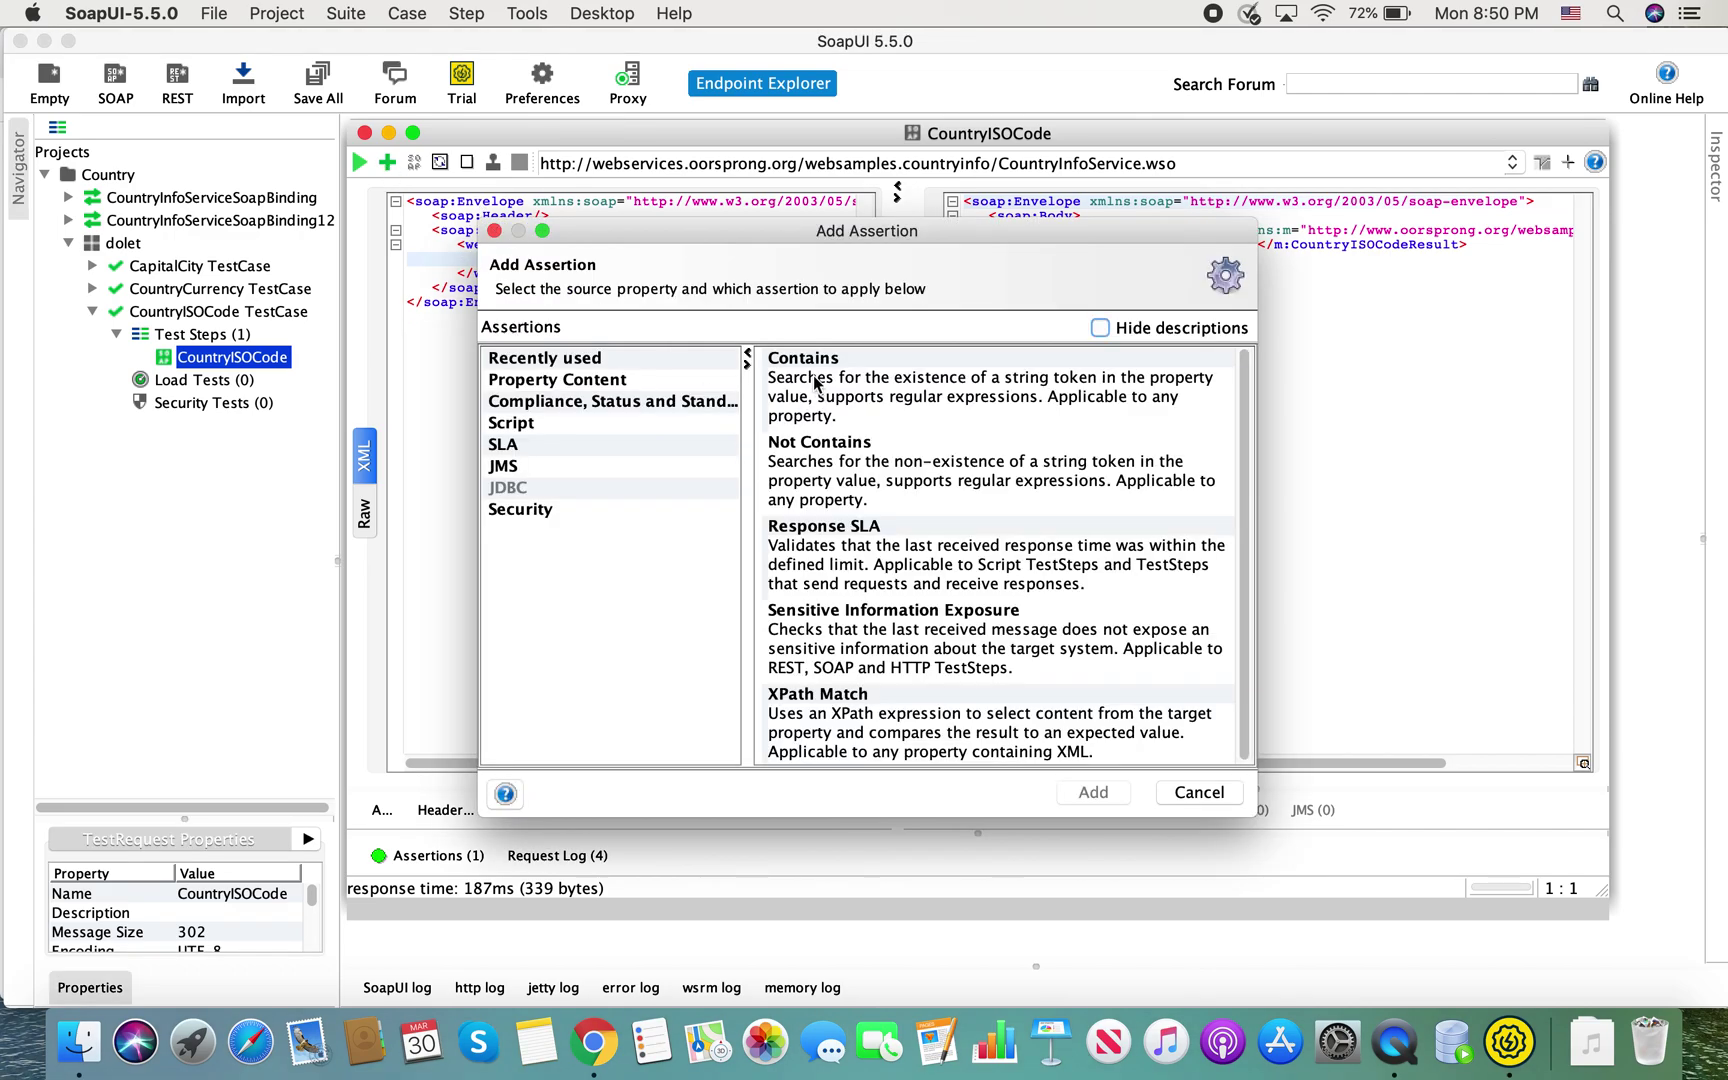
pyautogui.click(607, 388)
pyautogui.scroll(-5, 896, 565)
pyautogui.scroll(5, 892, 540)
pyautogui.scroll(-3, 962, 620)
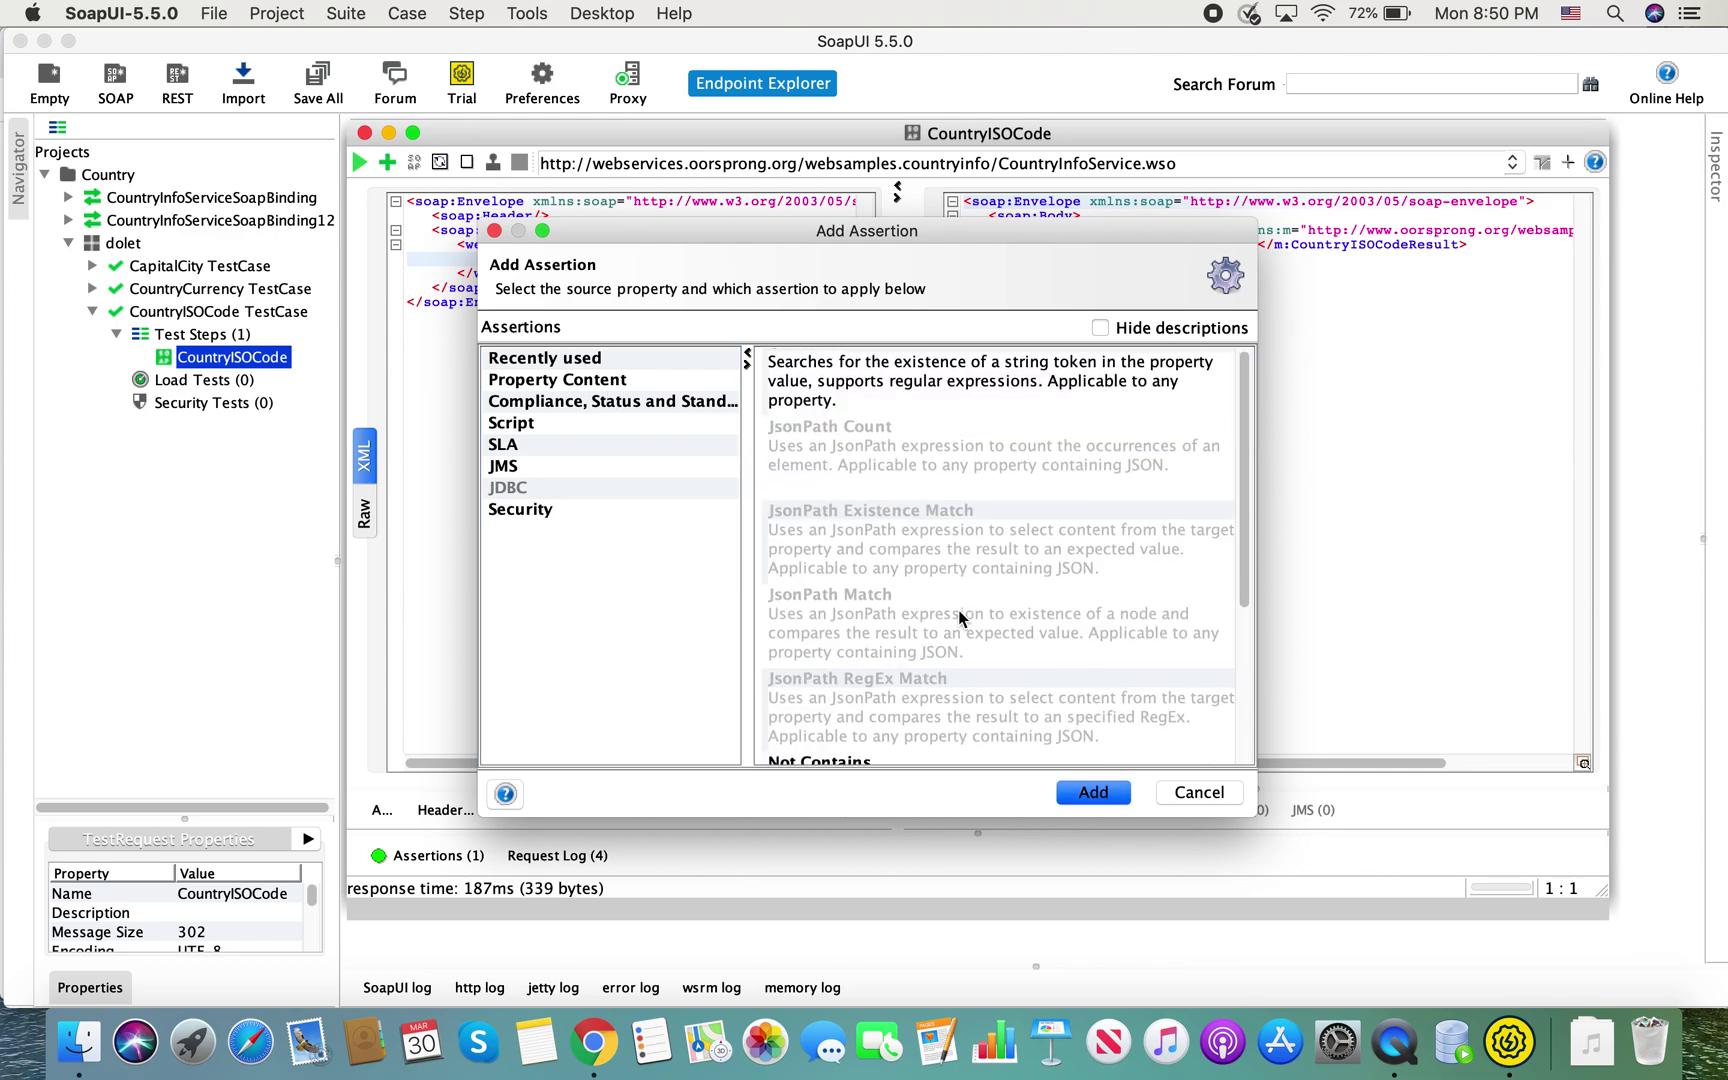
pyautogui.click(870, 729)
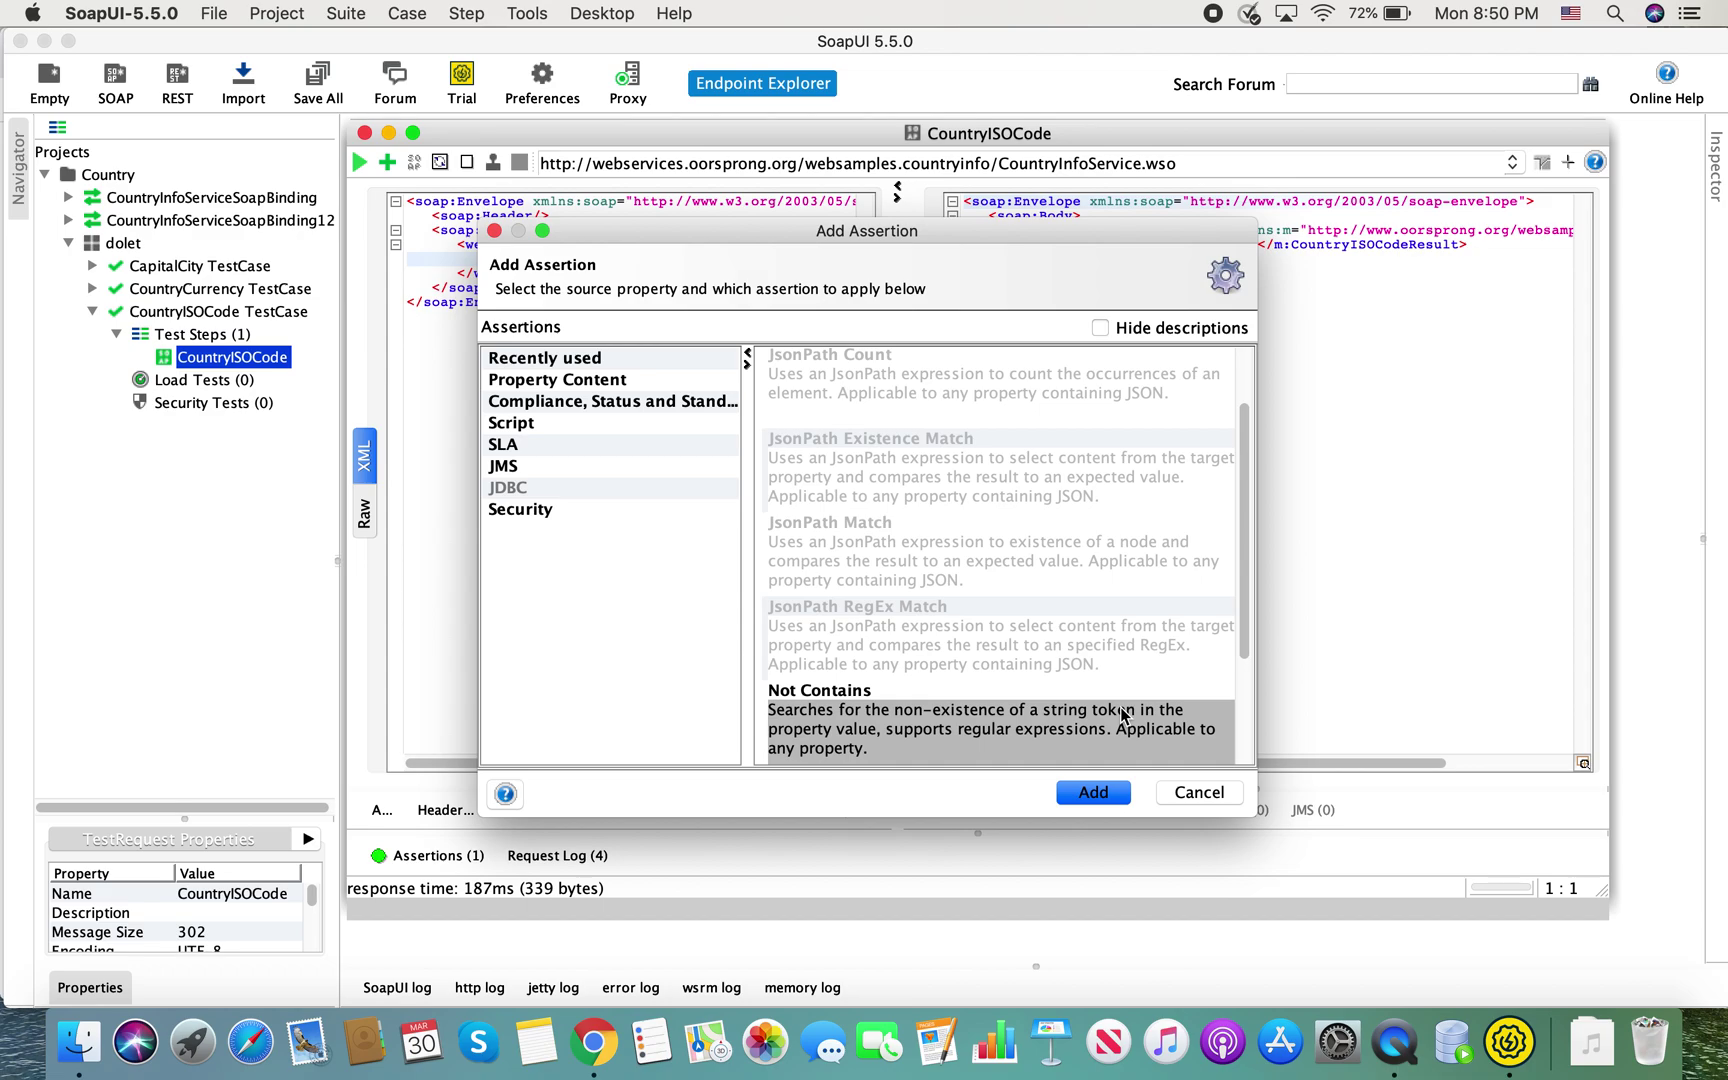
pyautogui.click(1093, 793)
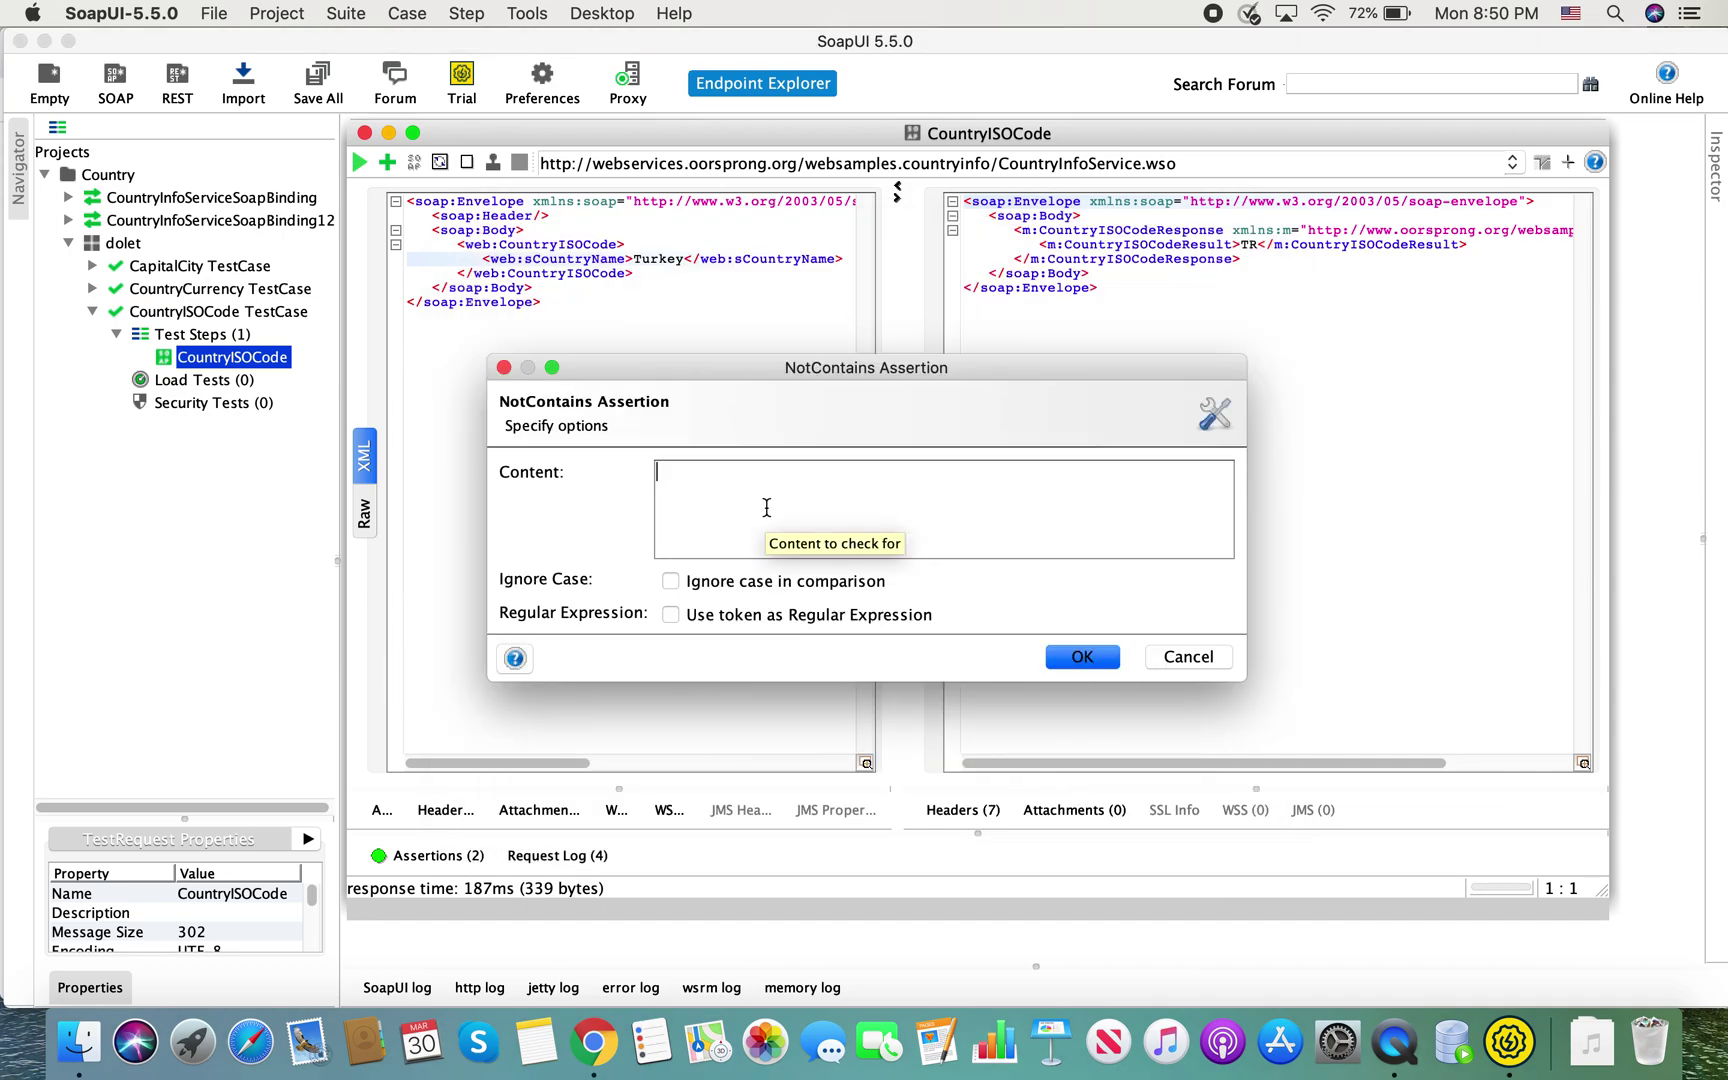
pyautogui.write('TRY')
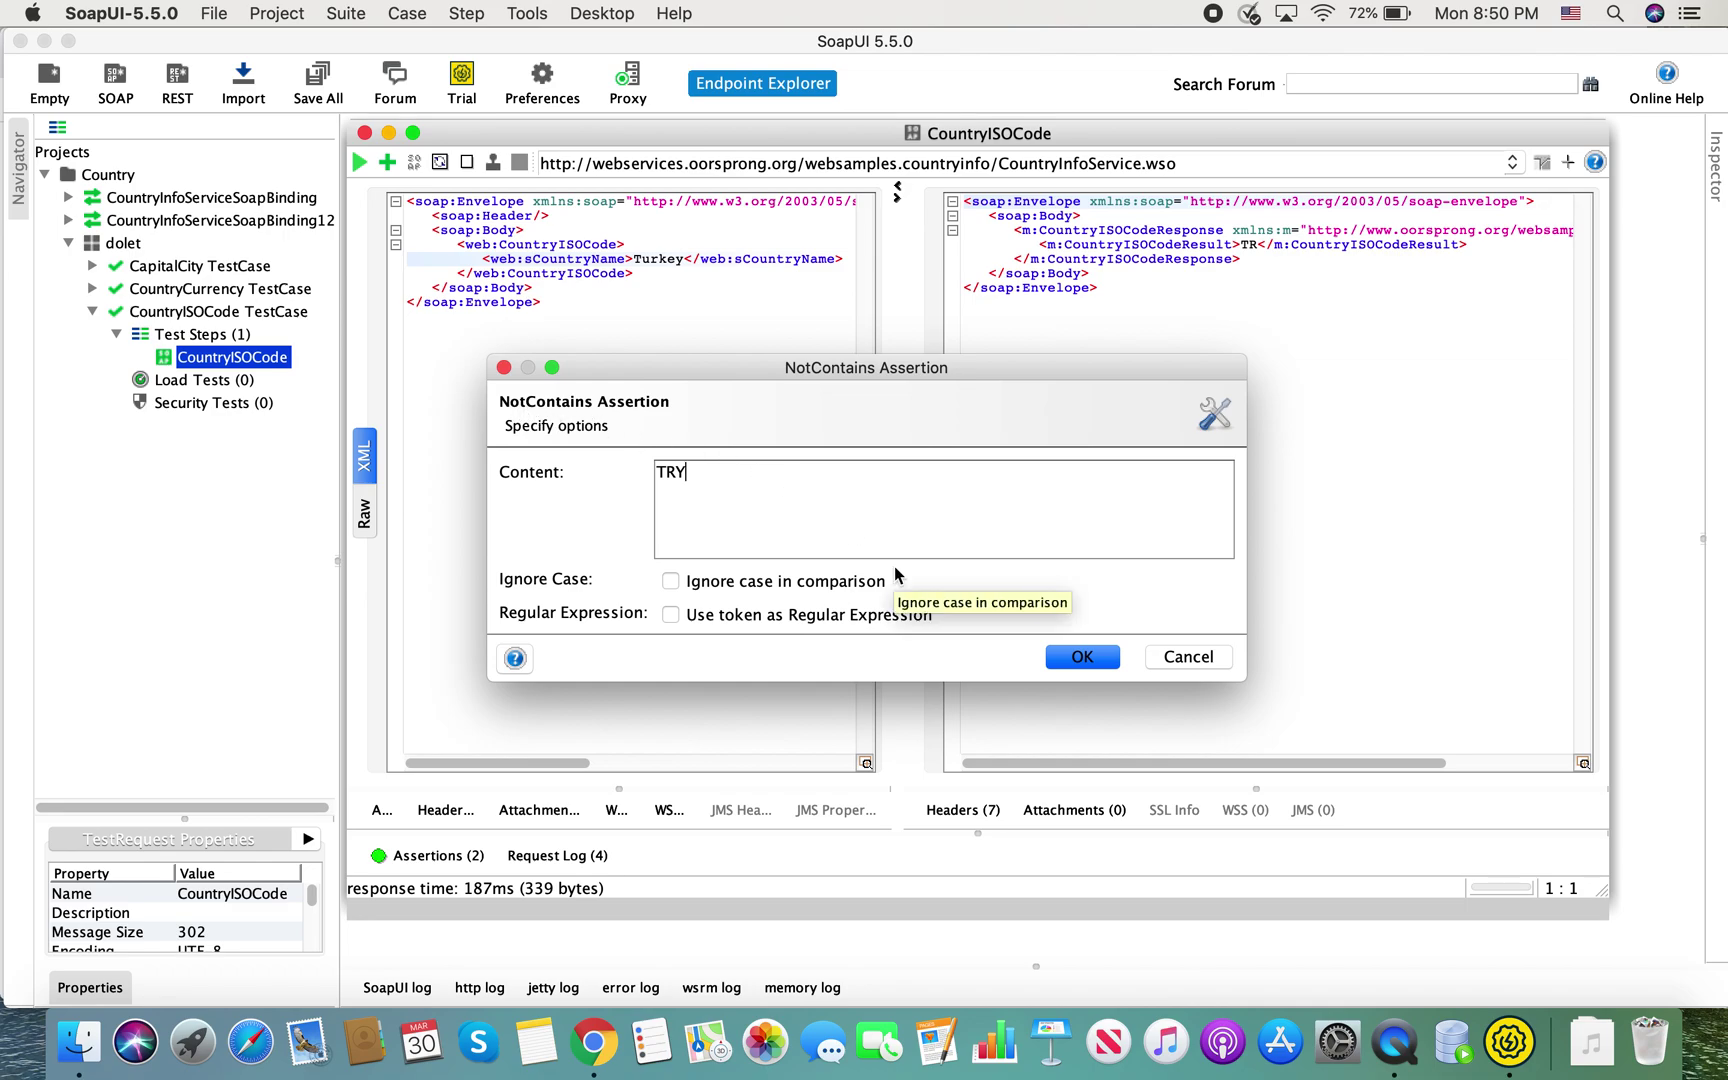
pyautogui.click(1082, 657)
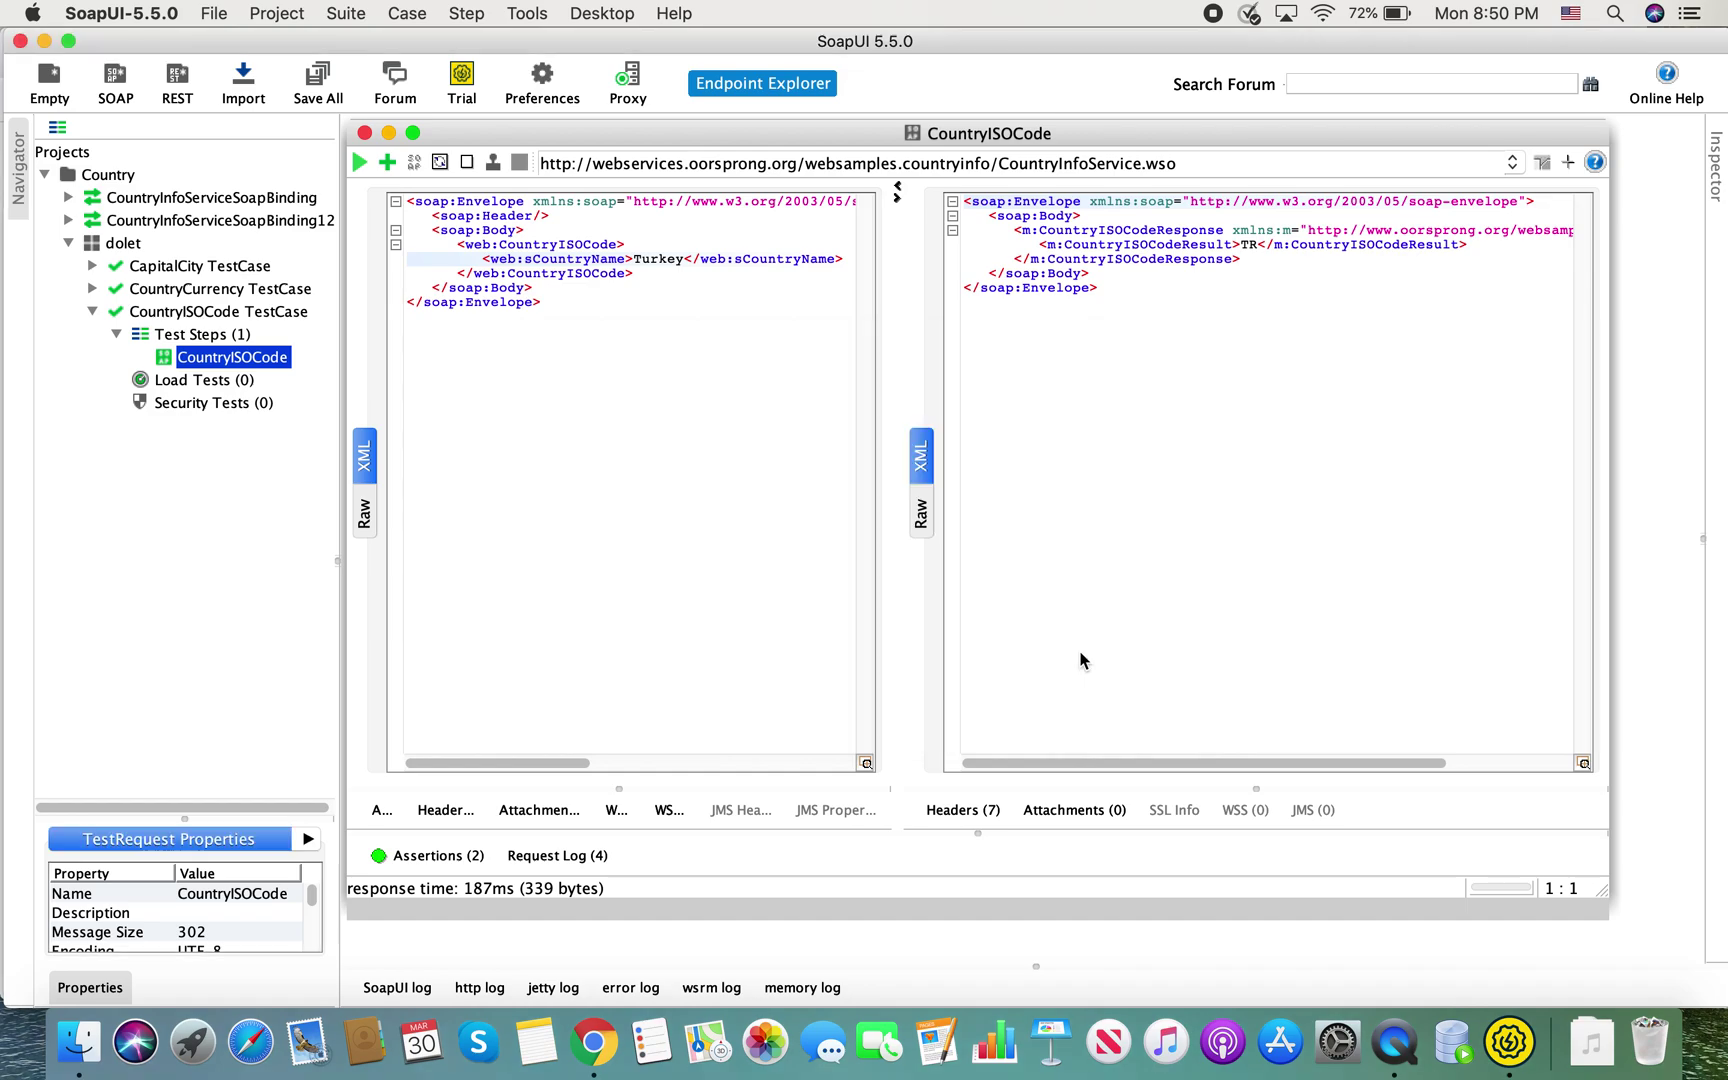
pyautogui.click(464, 857)
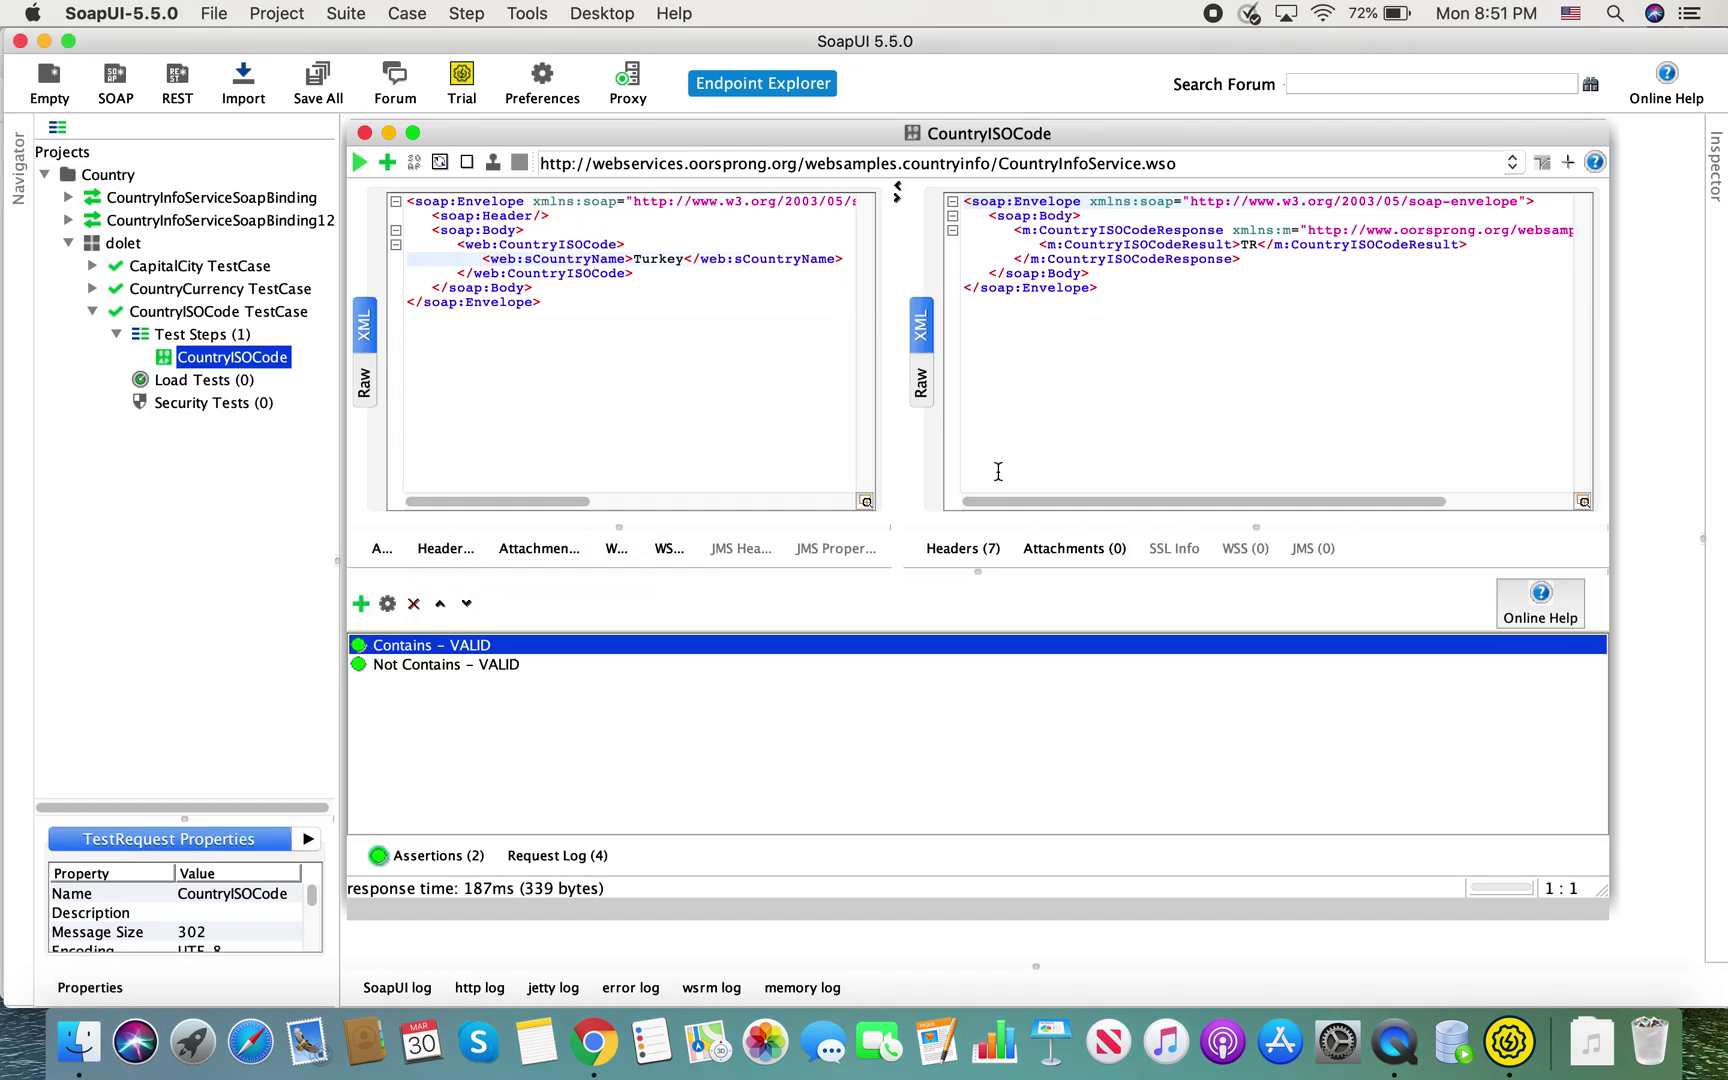
# Show the response headers and add a Valid HTTP Status Codes assertion from the Compliance, Status and Standards category with code 200
pyautogui.click(960, 548)
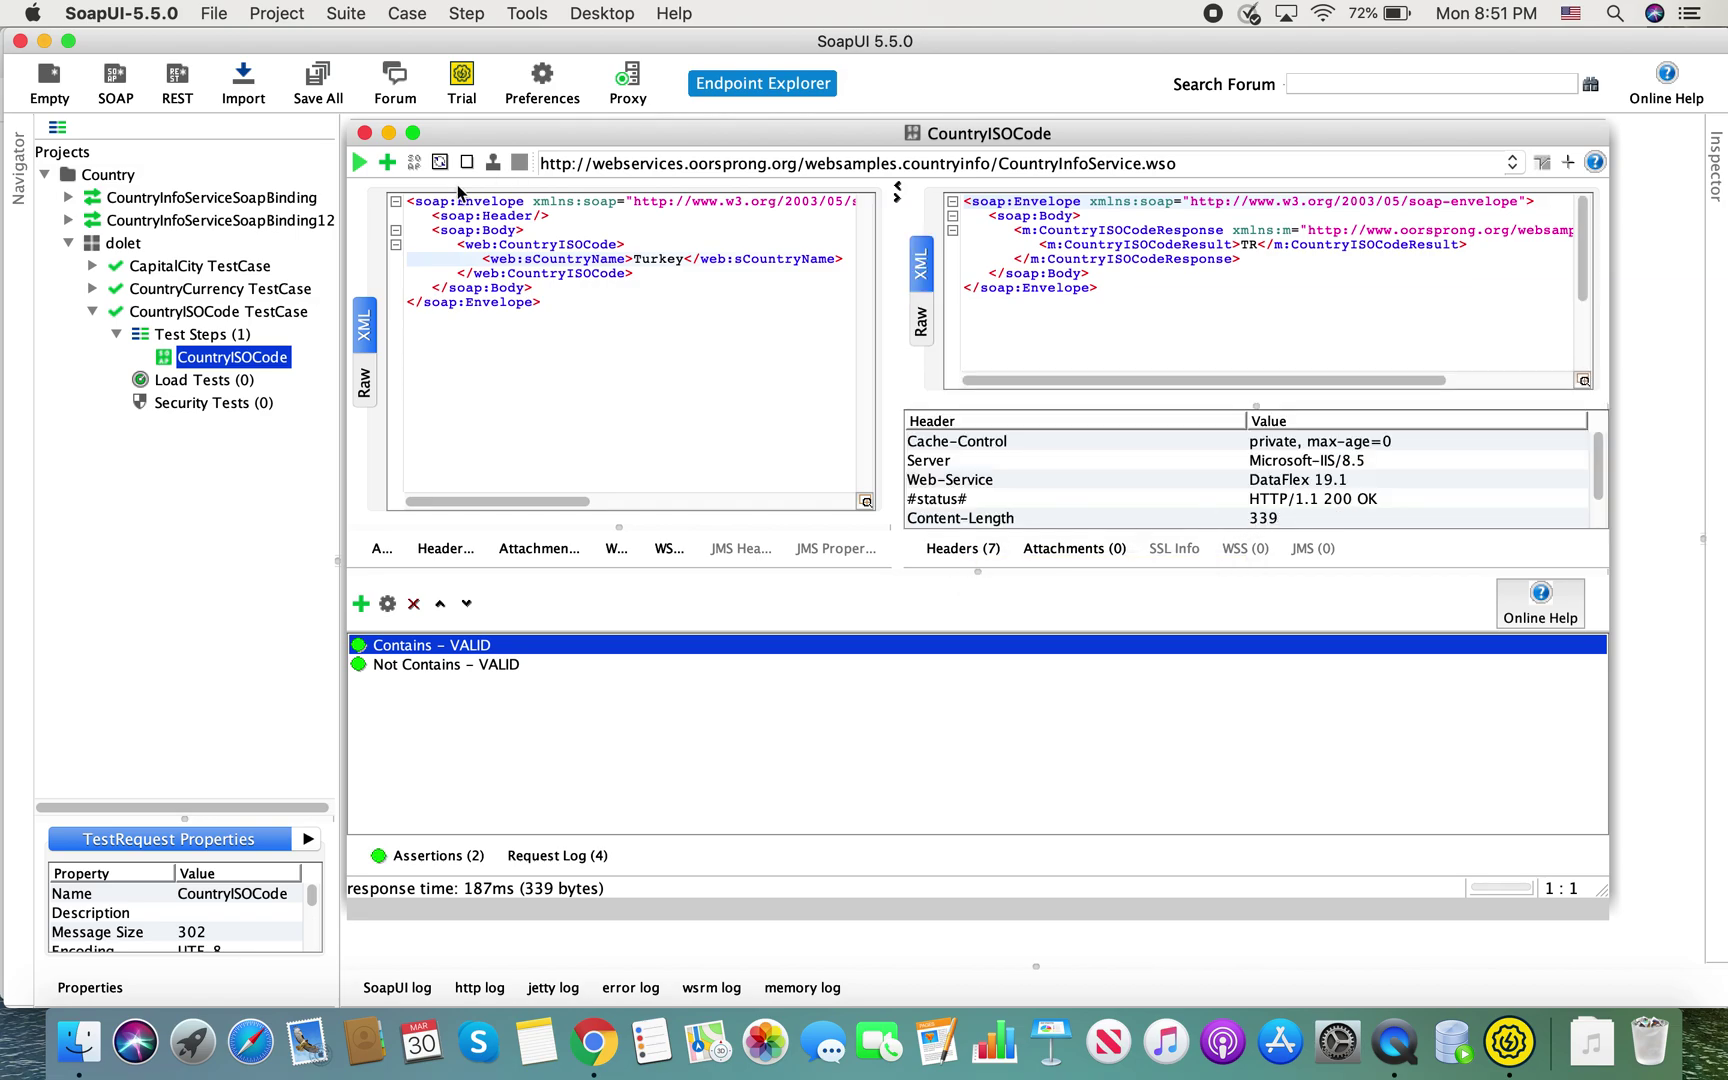
pyautogui.click(388, 163)
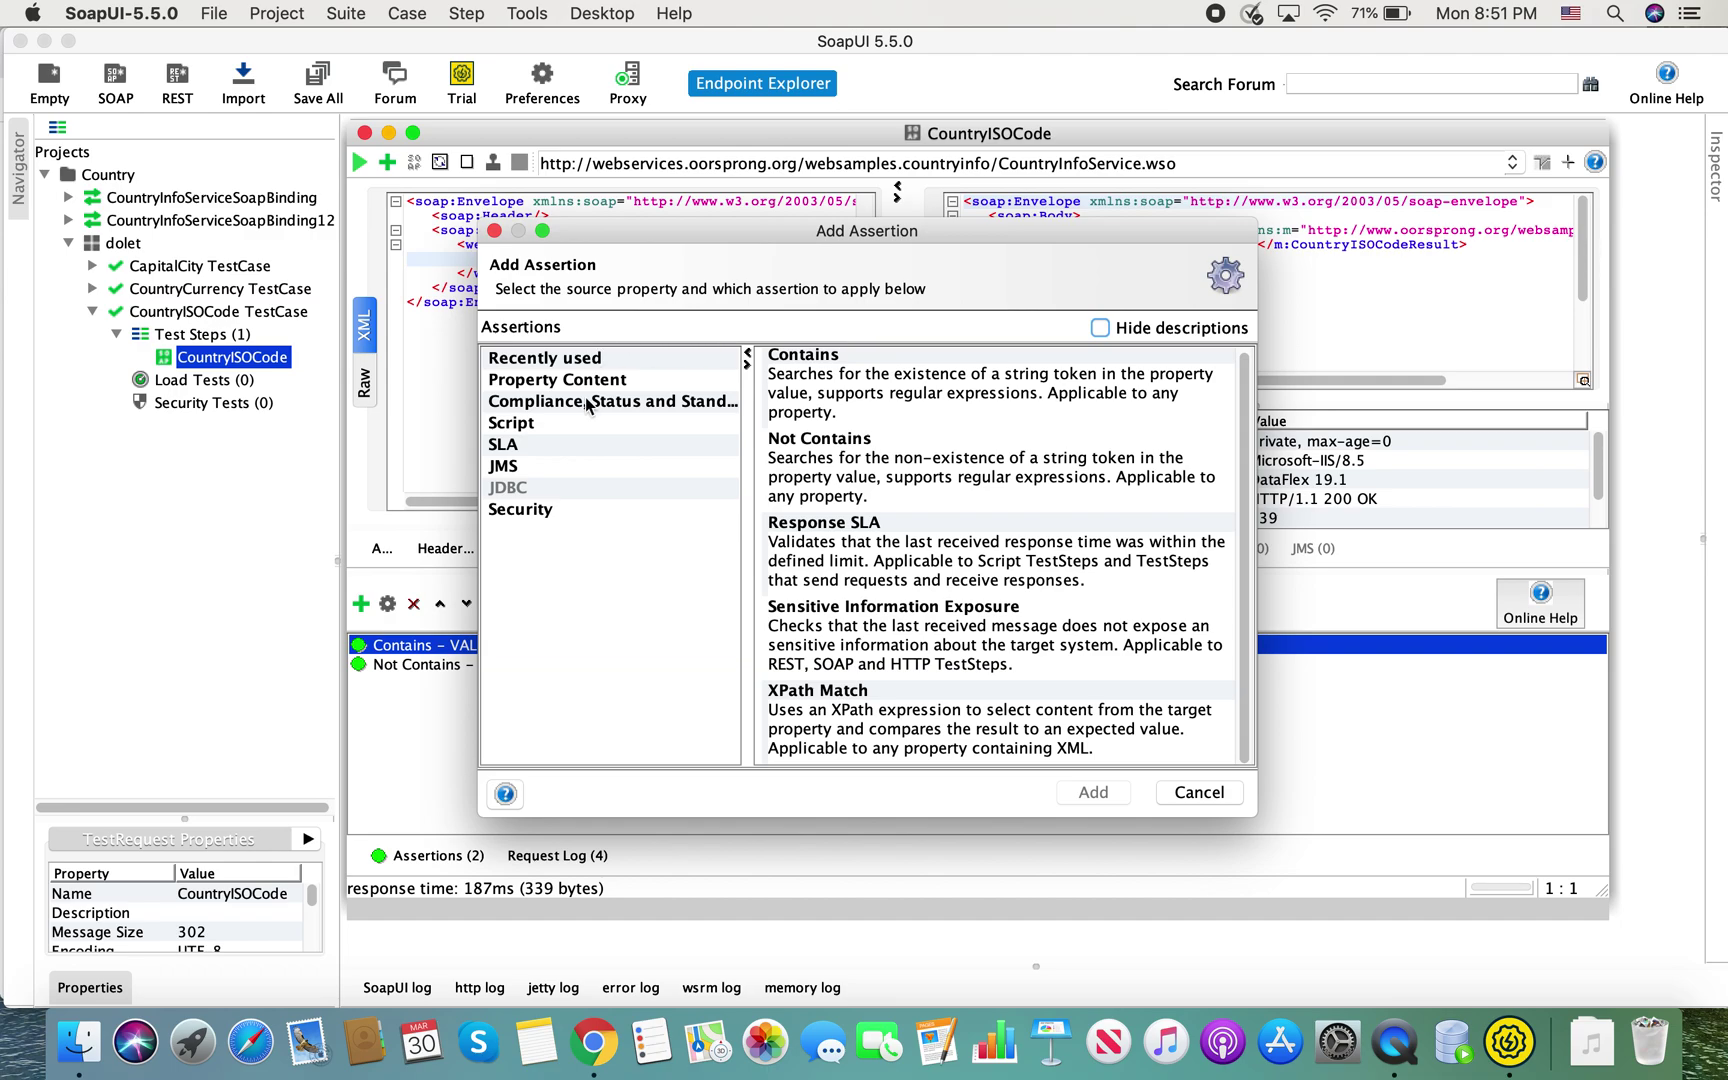
pyautogui.click(551, 400)
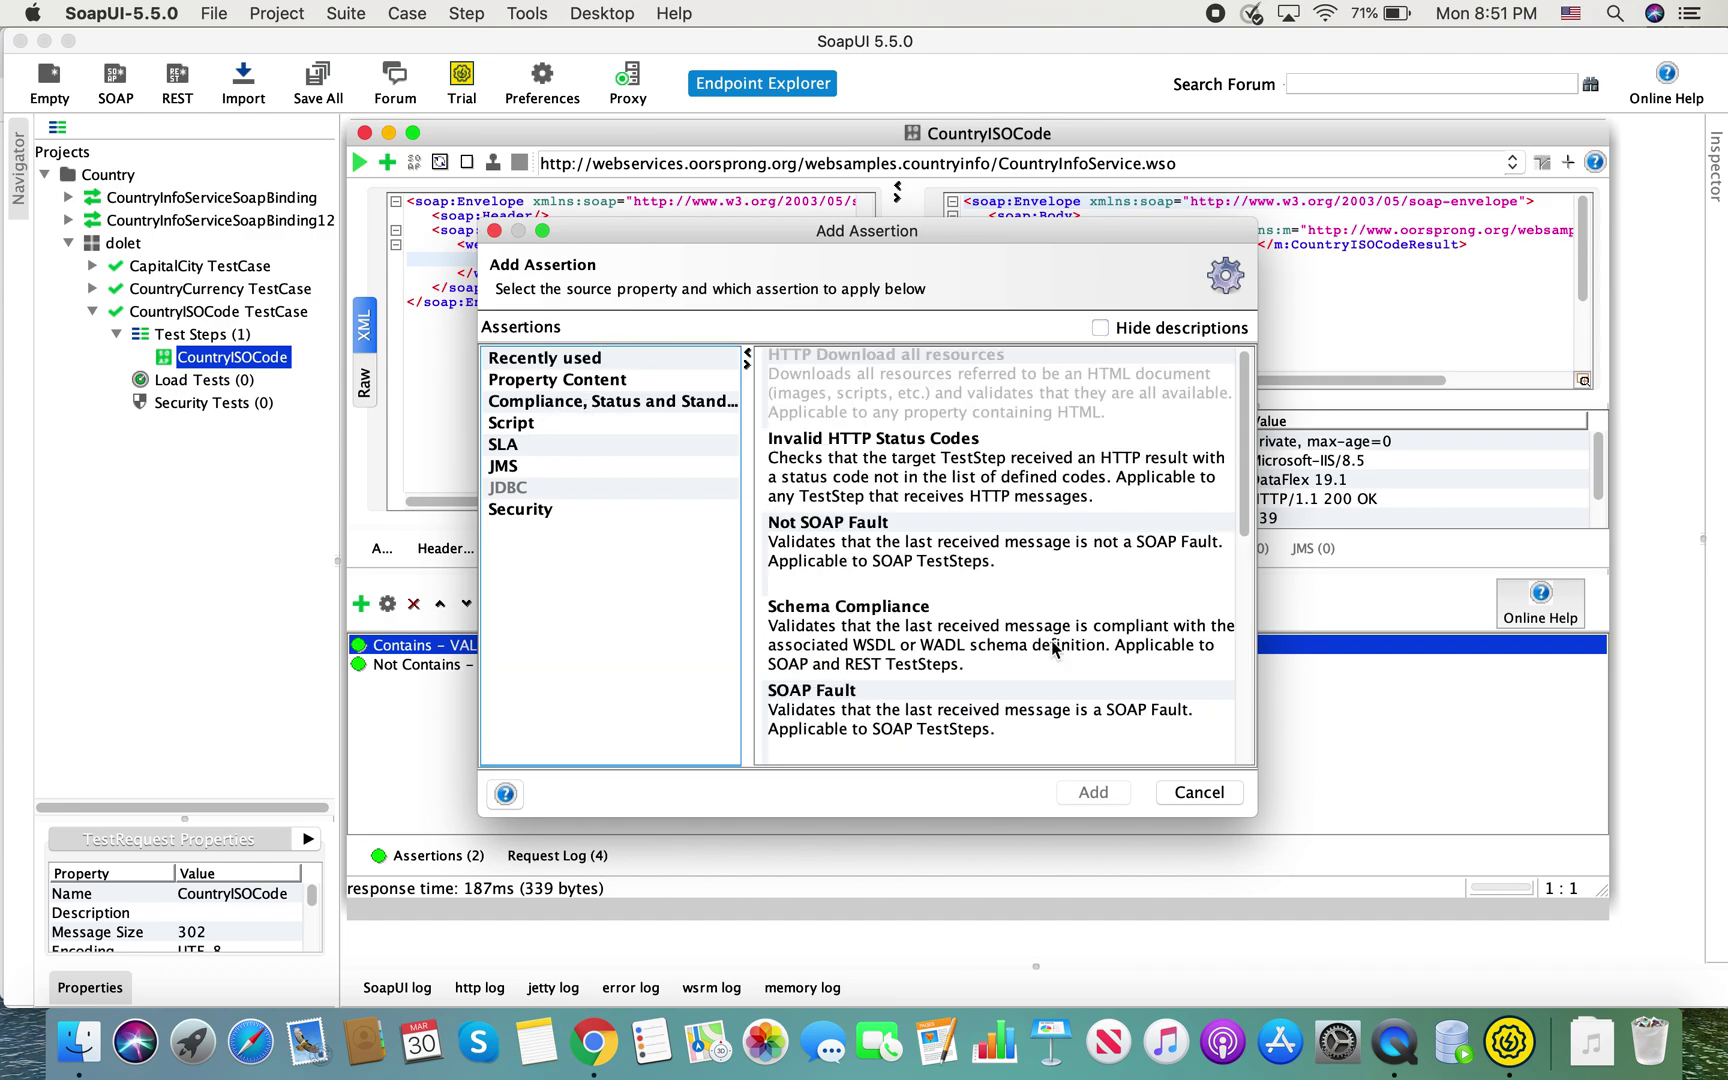
pyautogui.scroll(-5, 1052, 648)
pyautogui.scroll(-5, 1052, 648)
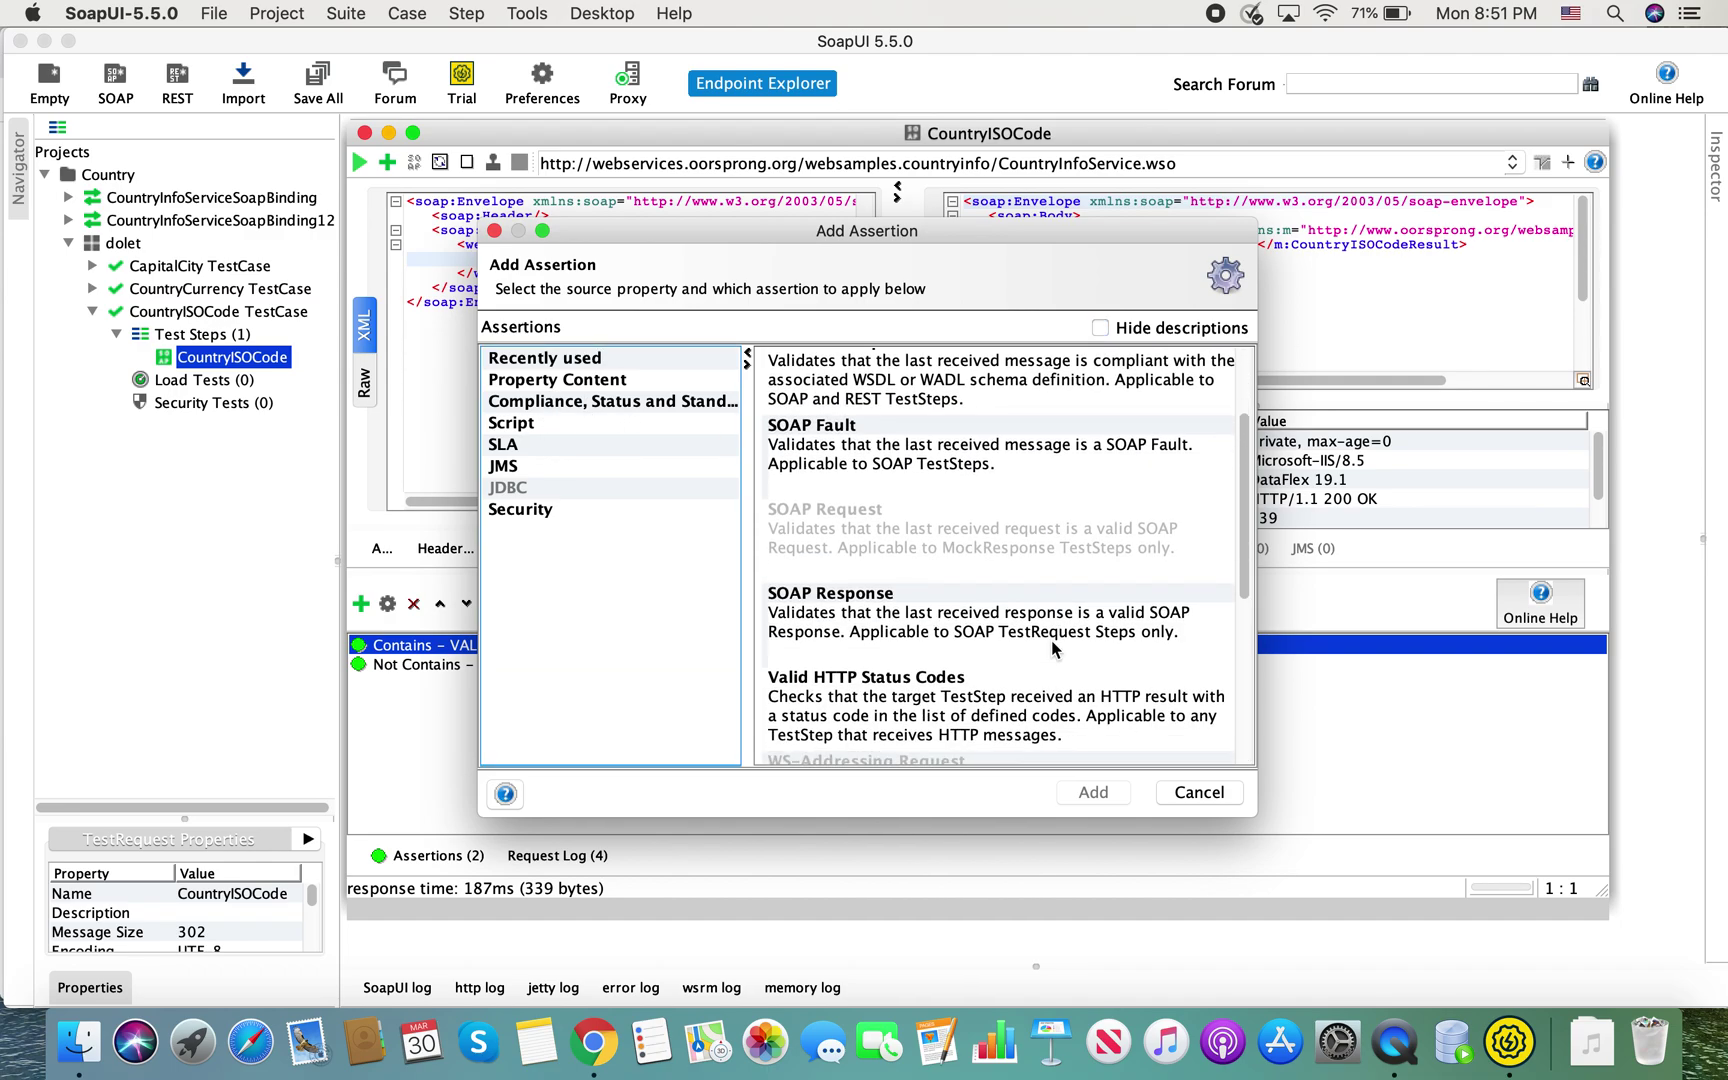
pyautogui.click(888, 580)
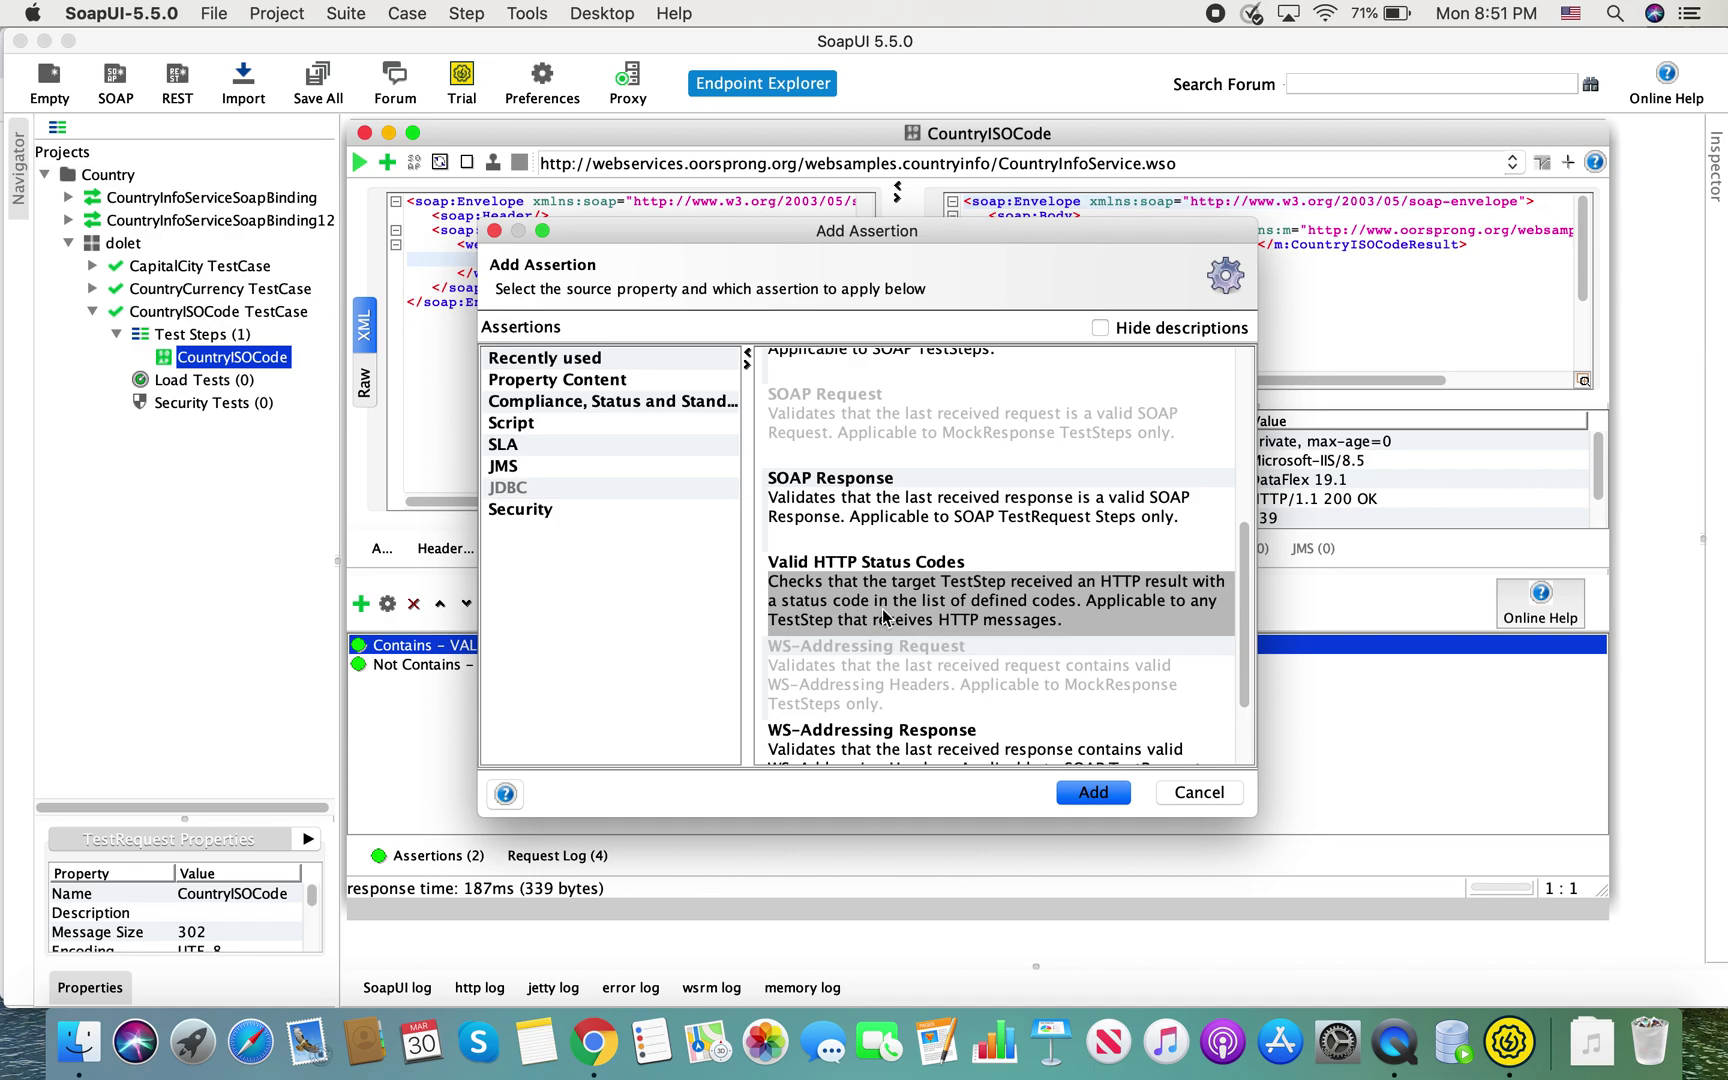
pyautogui.click(1093, 792)
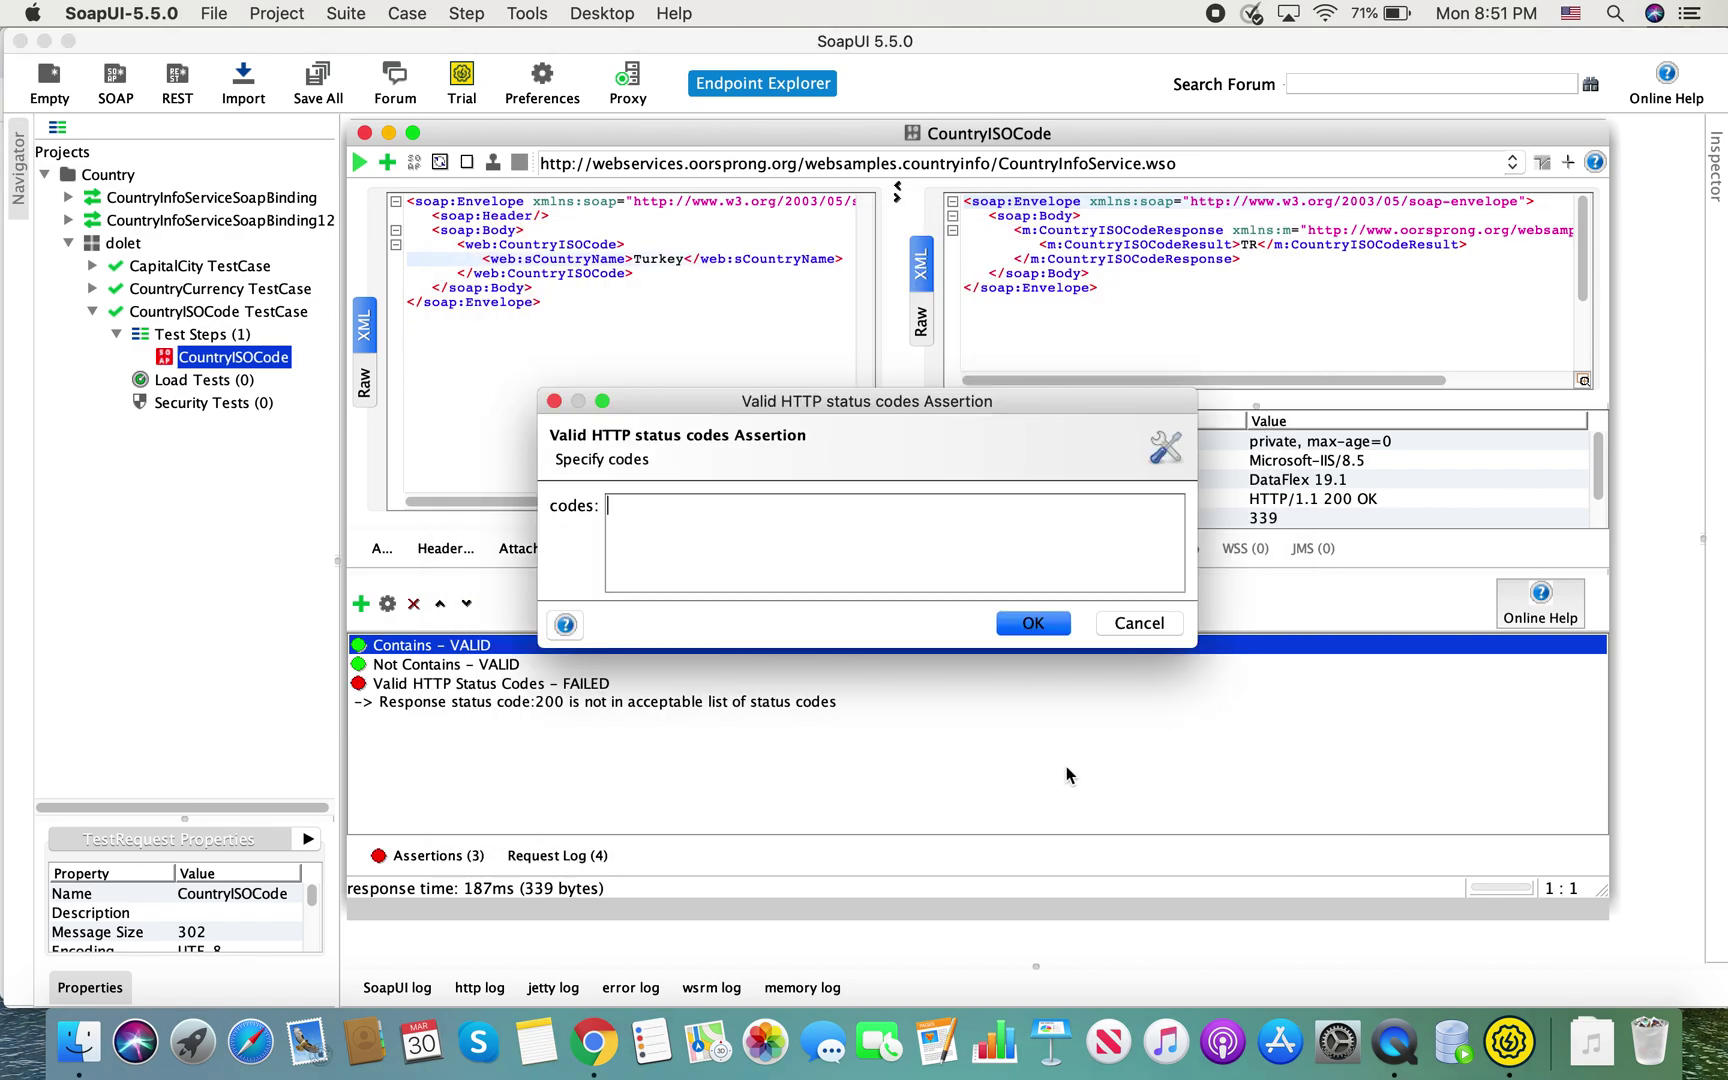
pyautogui.write('200')
pyautogui.click(1030, 623)
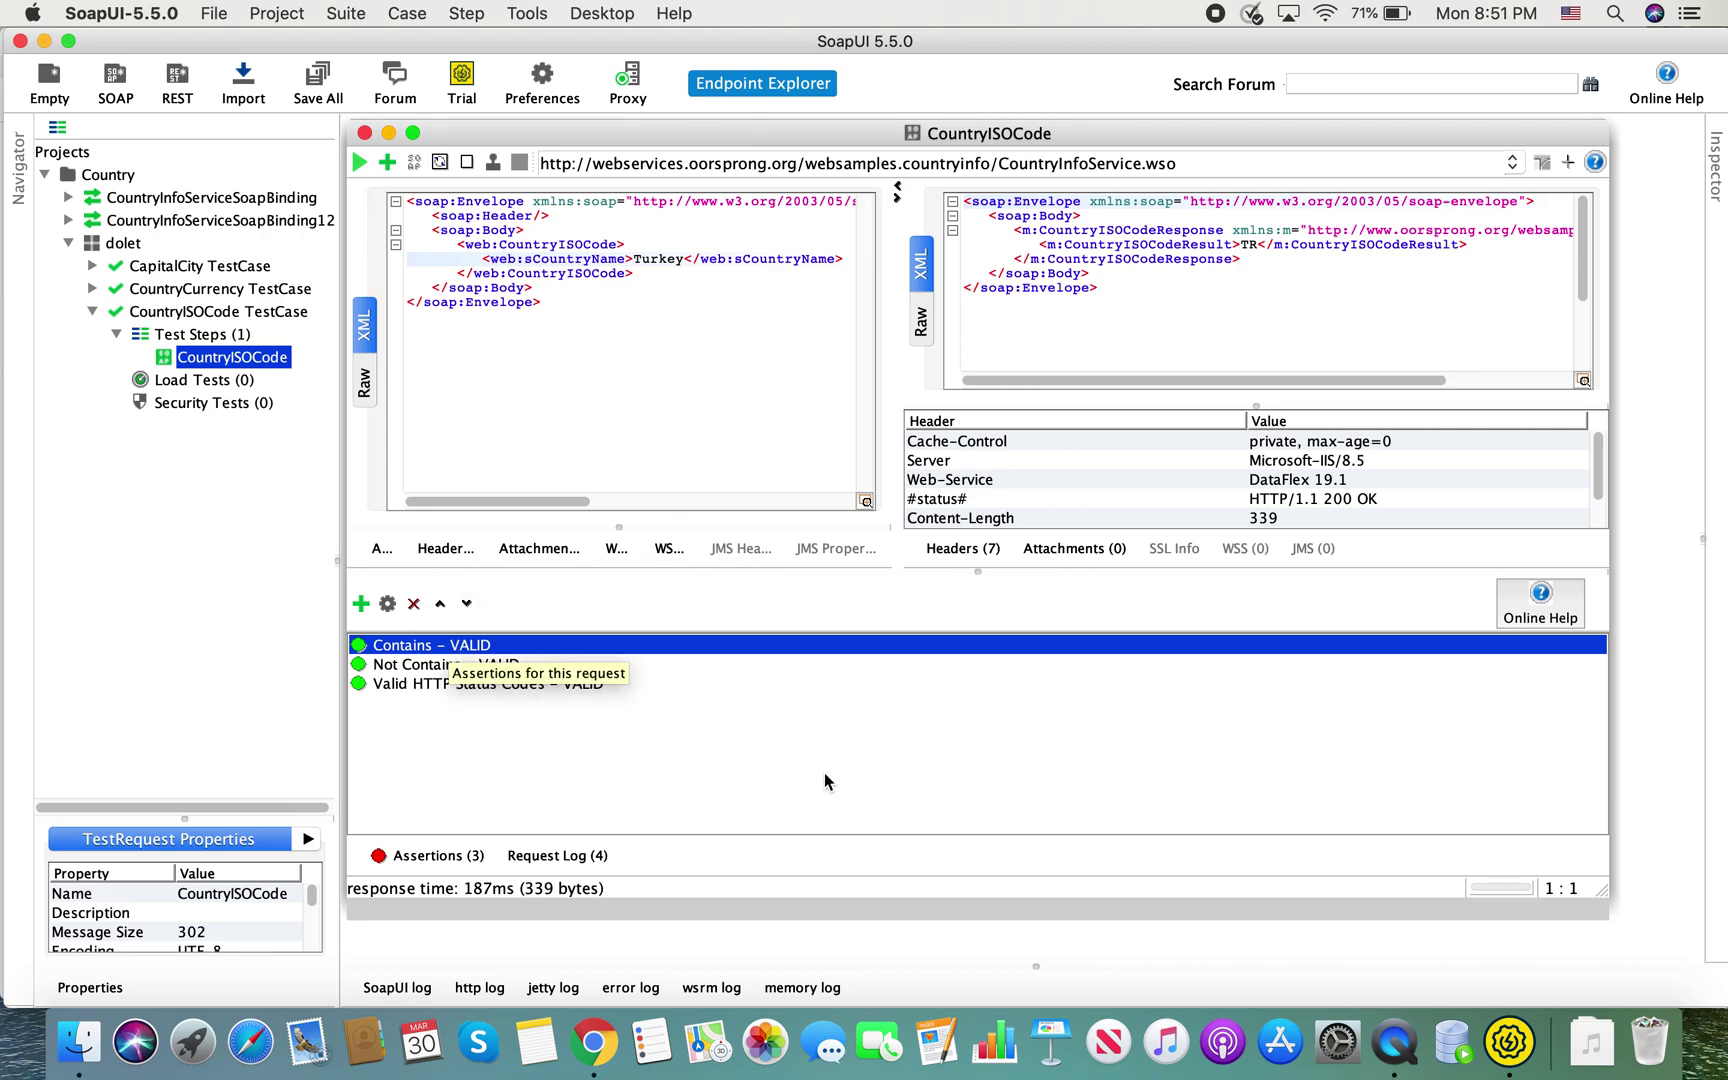
# Close the CountryISOCode request and open the CountryCurrency request from the CountryCurrency TestCase's test steps
pyautogui.click(364, 133)
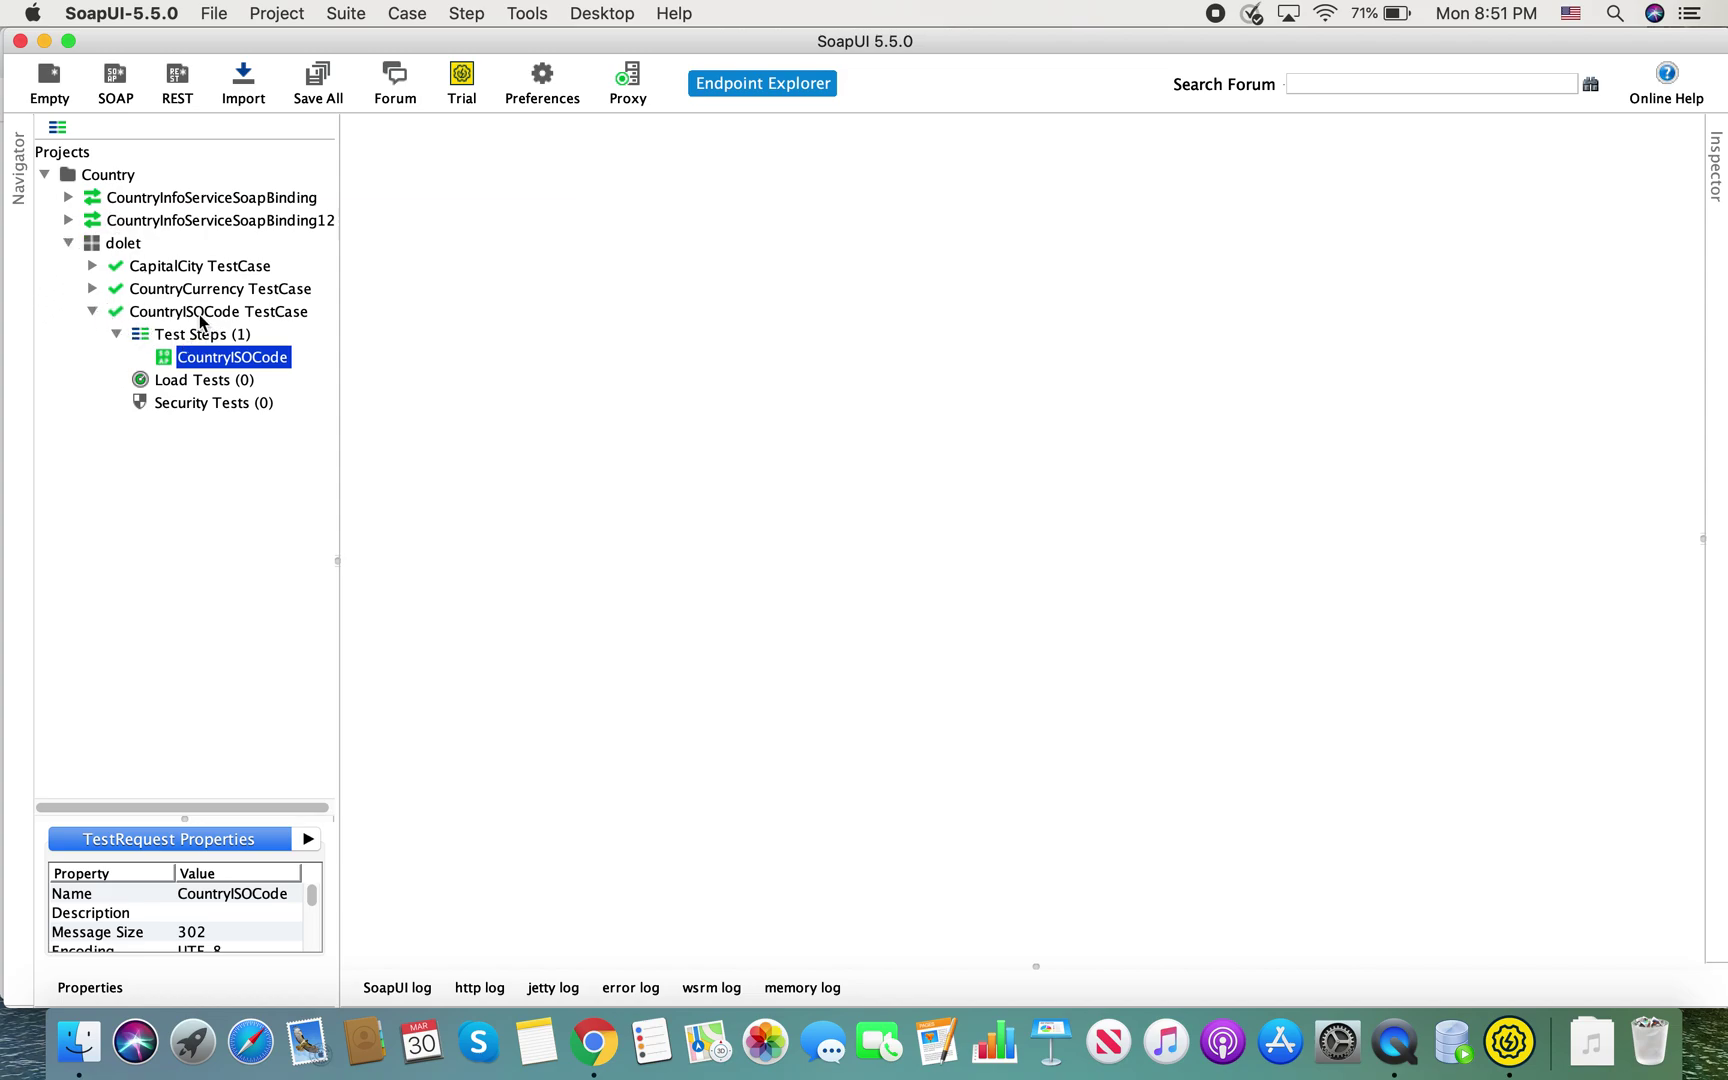
pyautogui.click(92, 288)
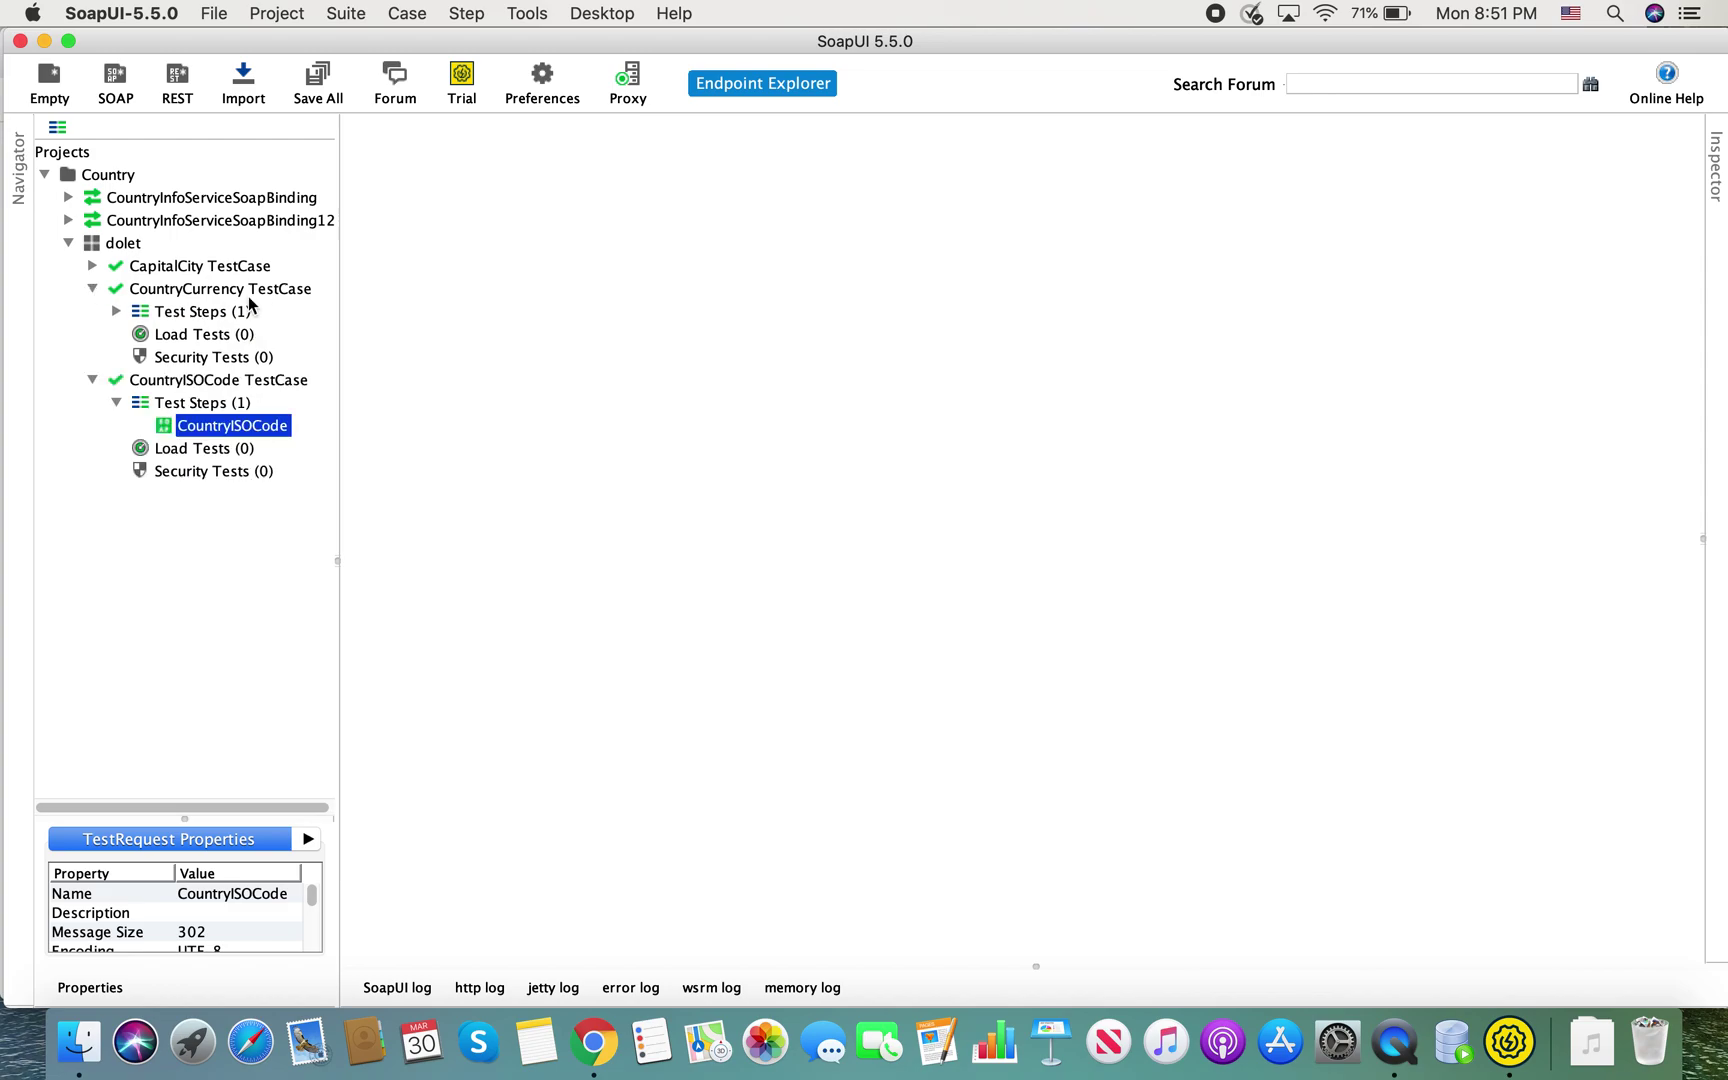
pyautogui.click(116, 311)
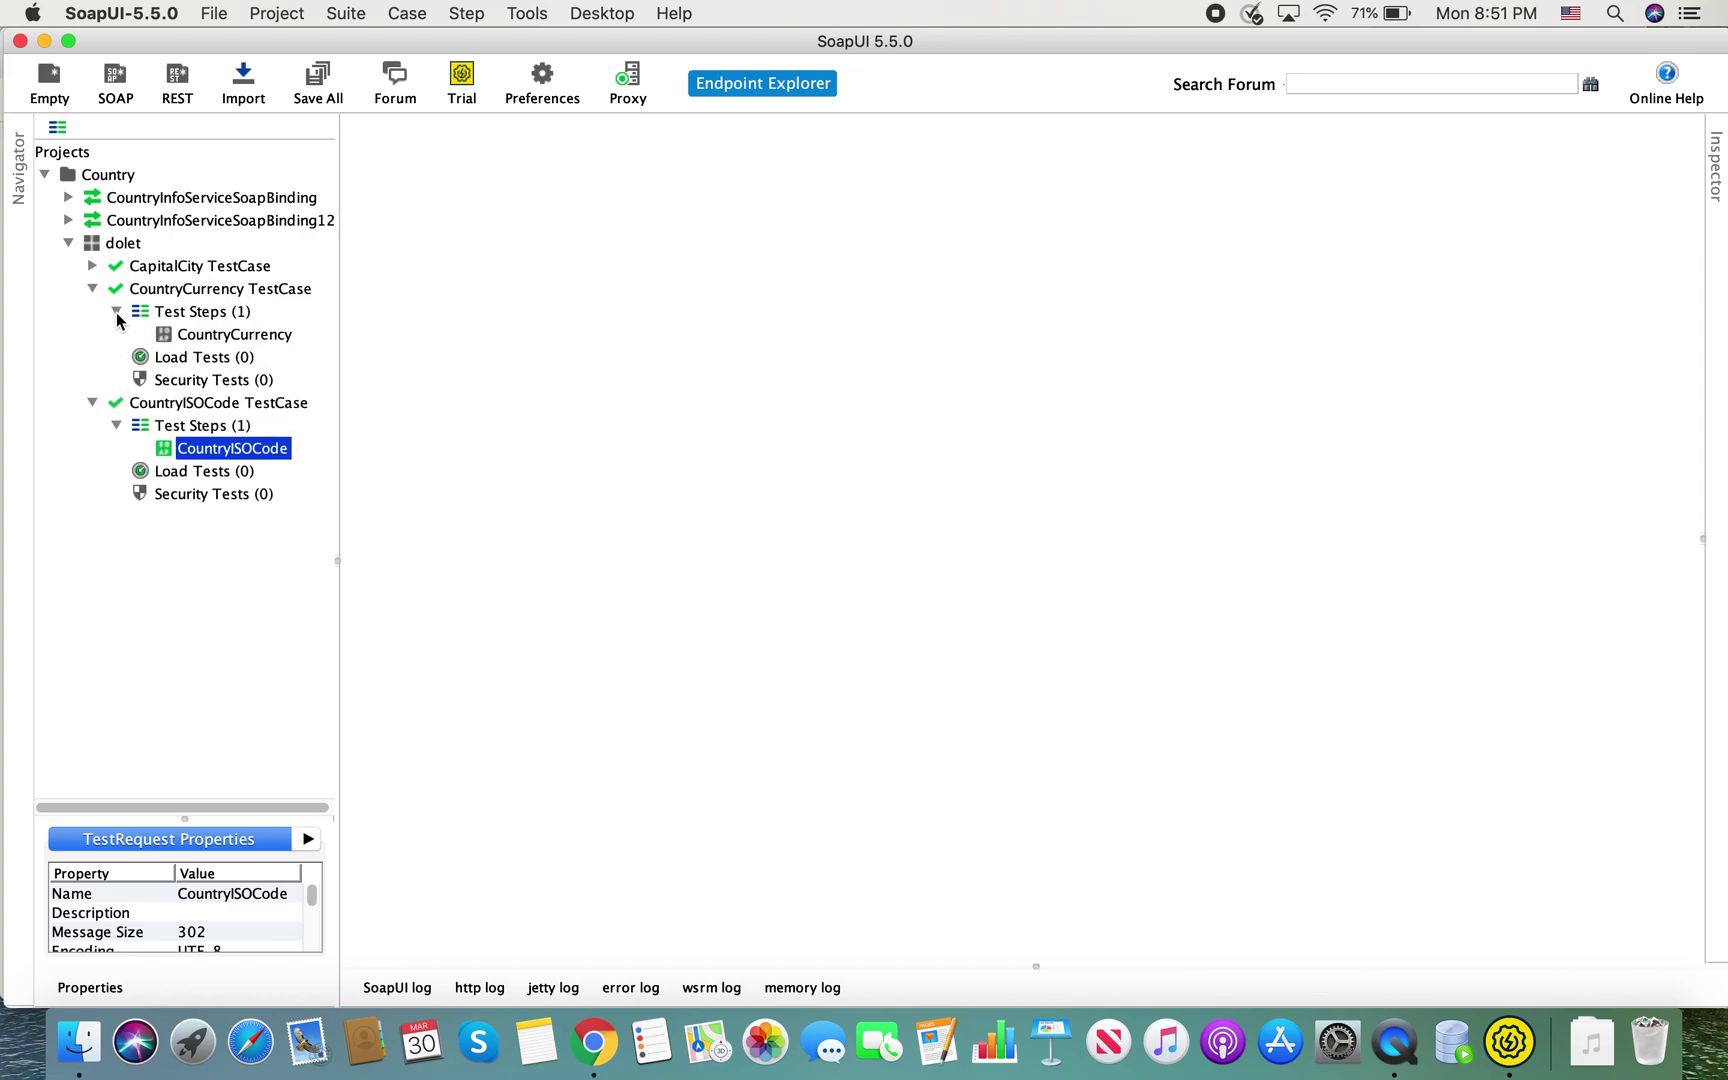
pyautogui.doubleClick(201, 336)
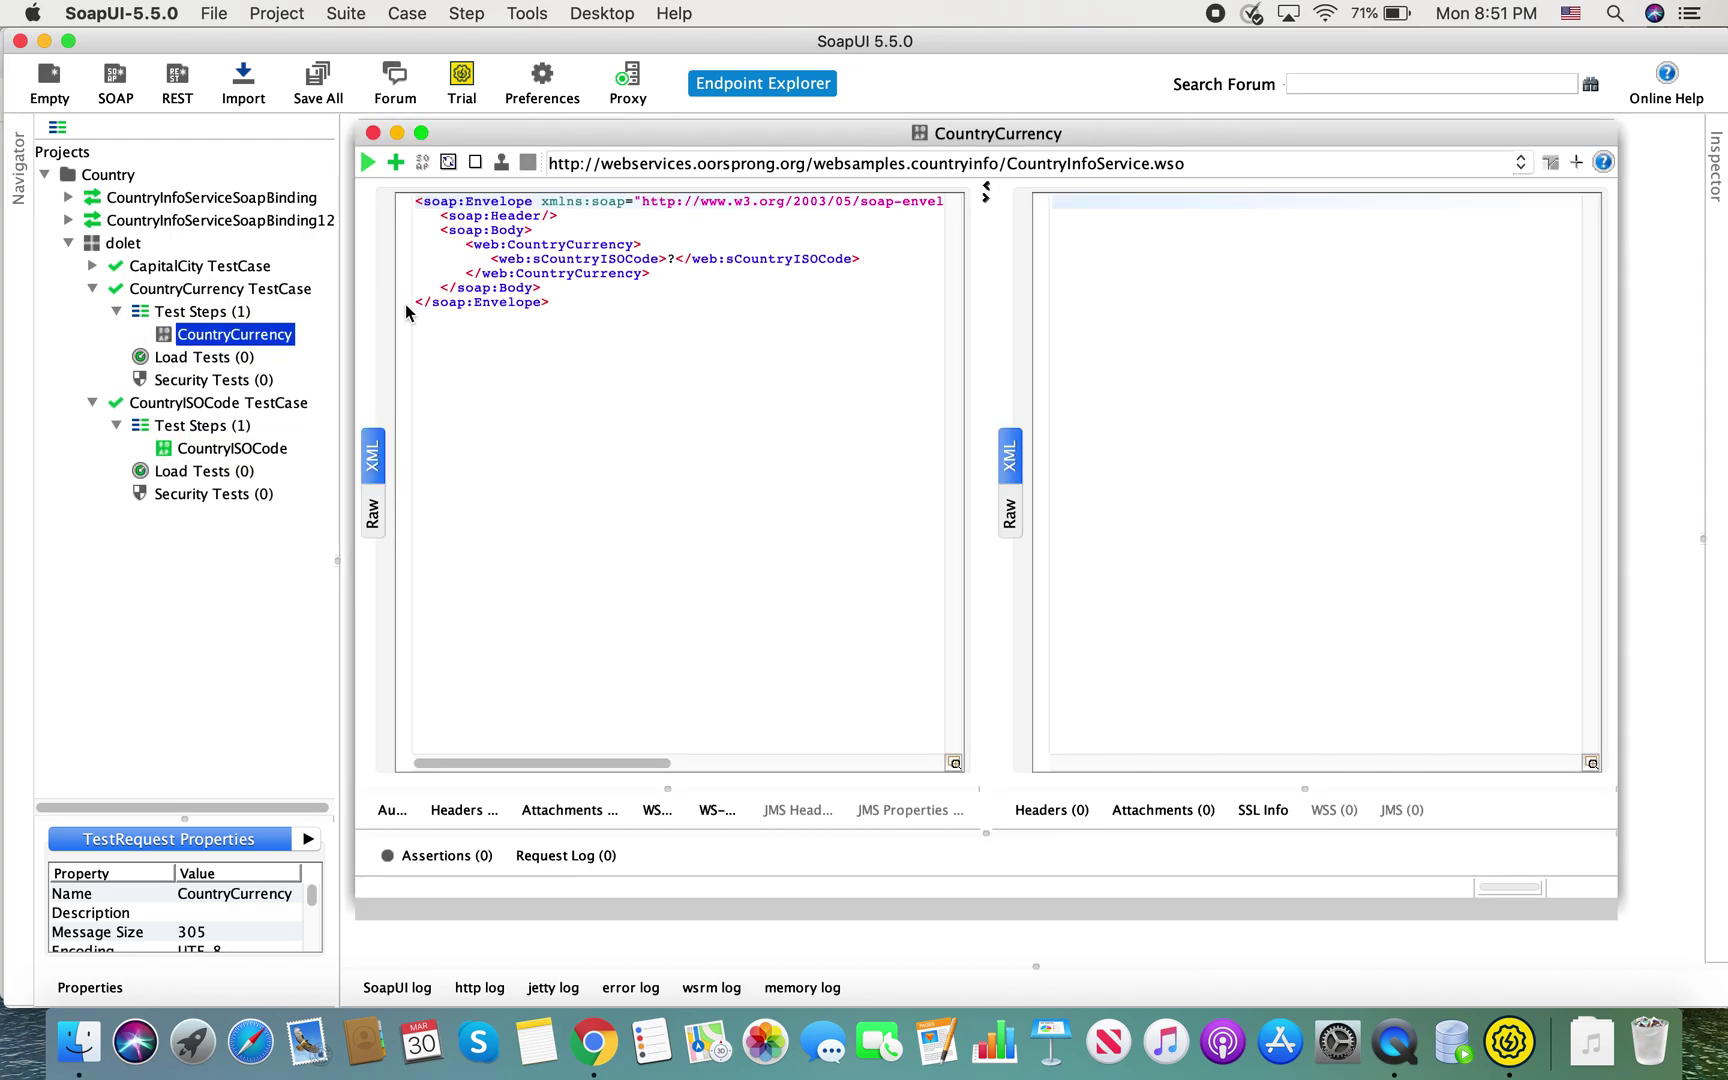
# Set the sCountryISOCode value in the CountryCurrency request to TR and send the request
pyautogui.click(672, 259)
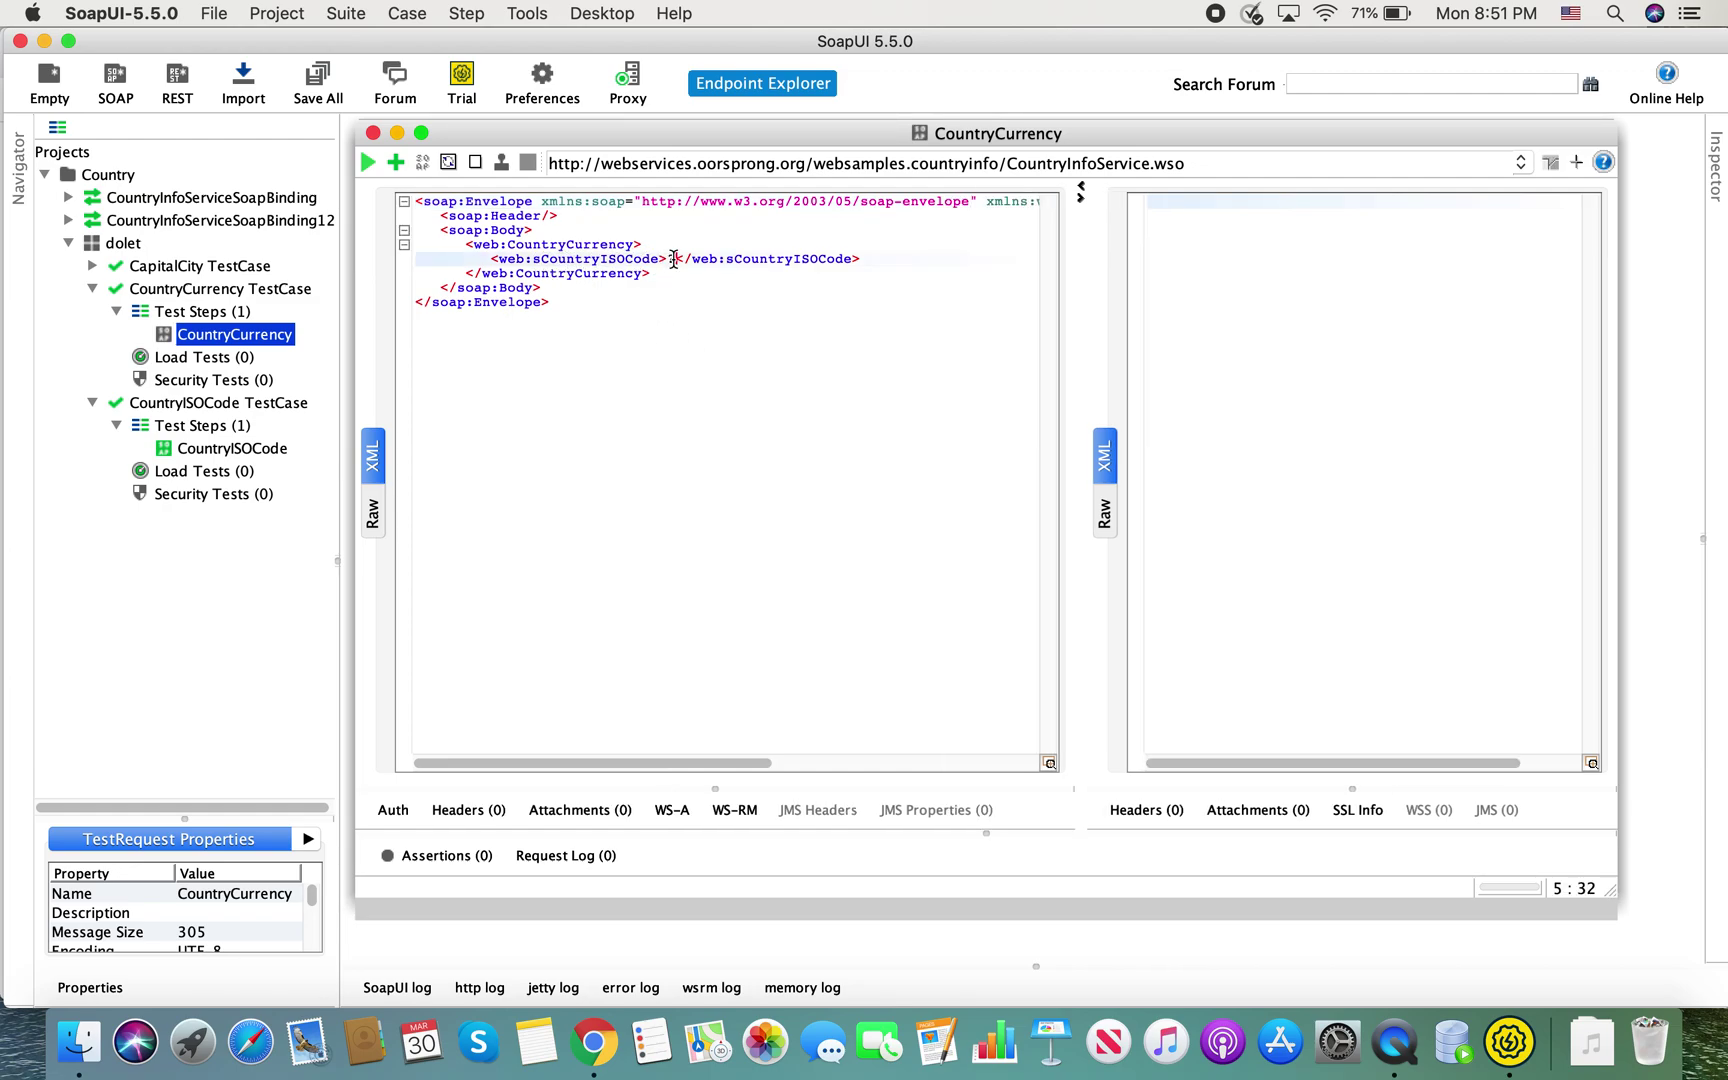
pyautogui.press('Delete')
pyautogui.write('TR')
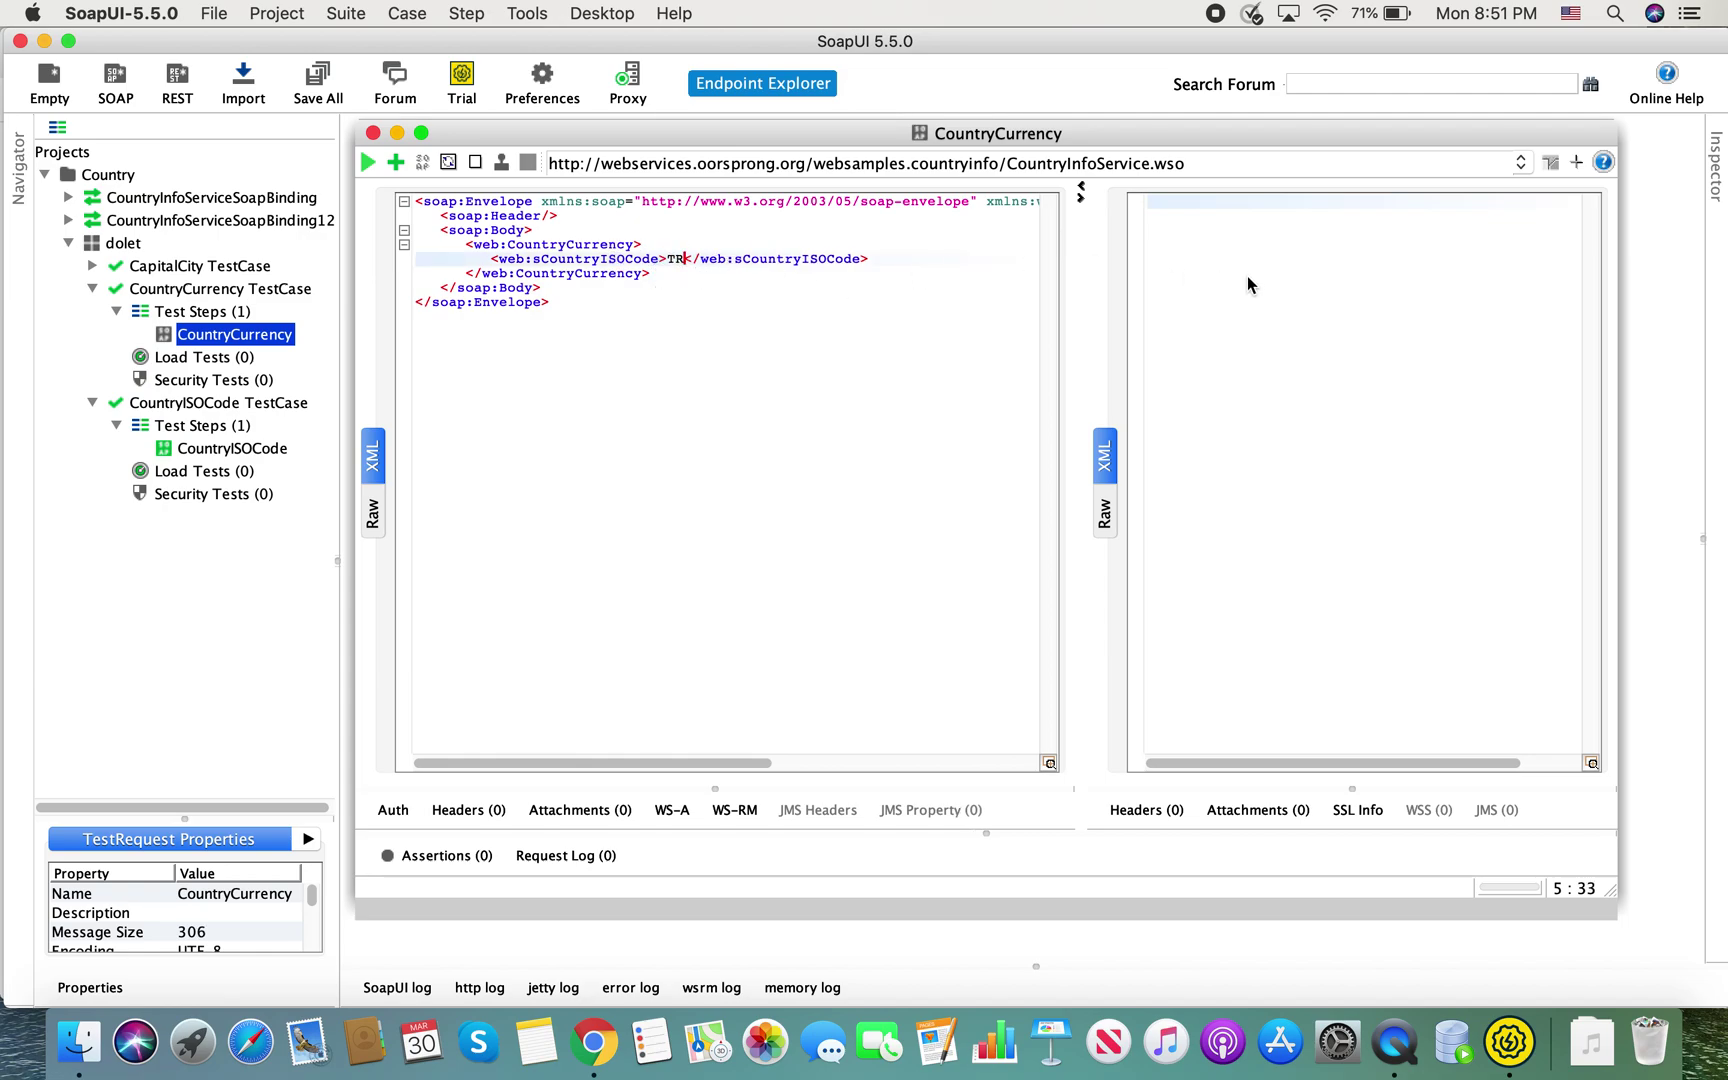
pyautogui.click(367, 162)
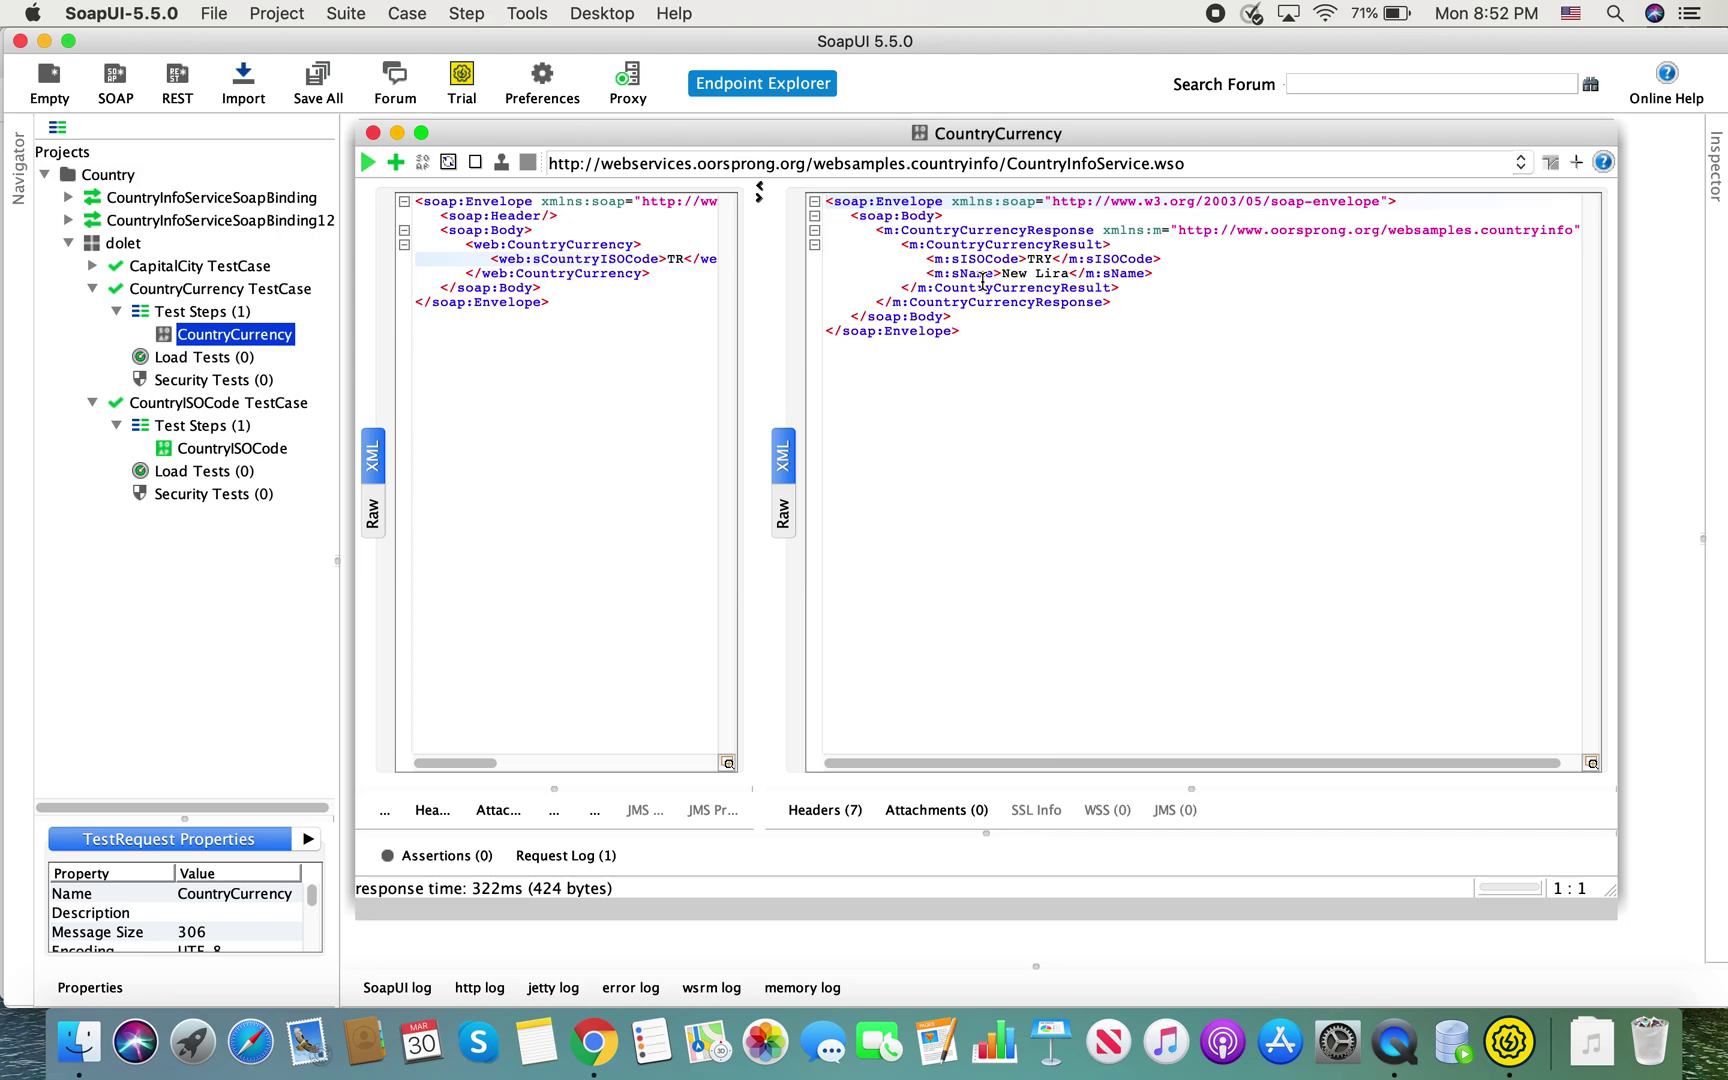
# Copy the currency name New Lira from the response and add a Contains assertion with it as the content
pyautogui.doubleClick(1035, 279)
pyautogui.click(1035, 277)
pyautogui.click(1031, 275)
pyautogui.moveTo(1069, 274); pyautogui.dragTo(1004, 273)
pyautogui.press('super+c')
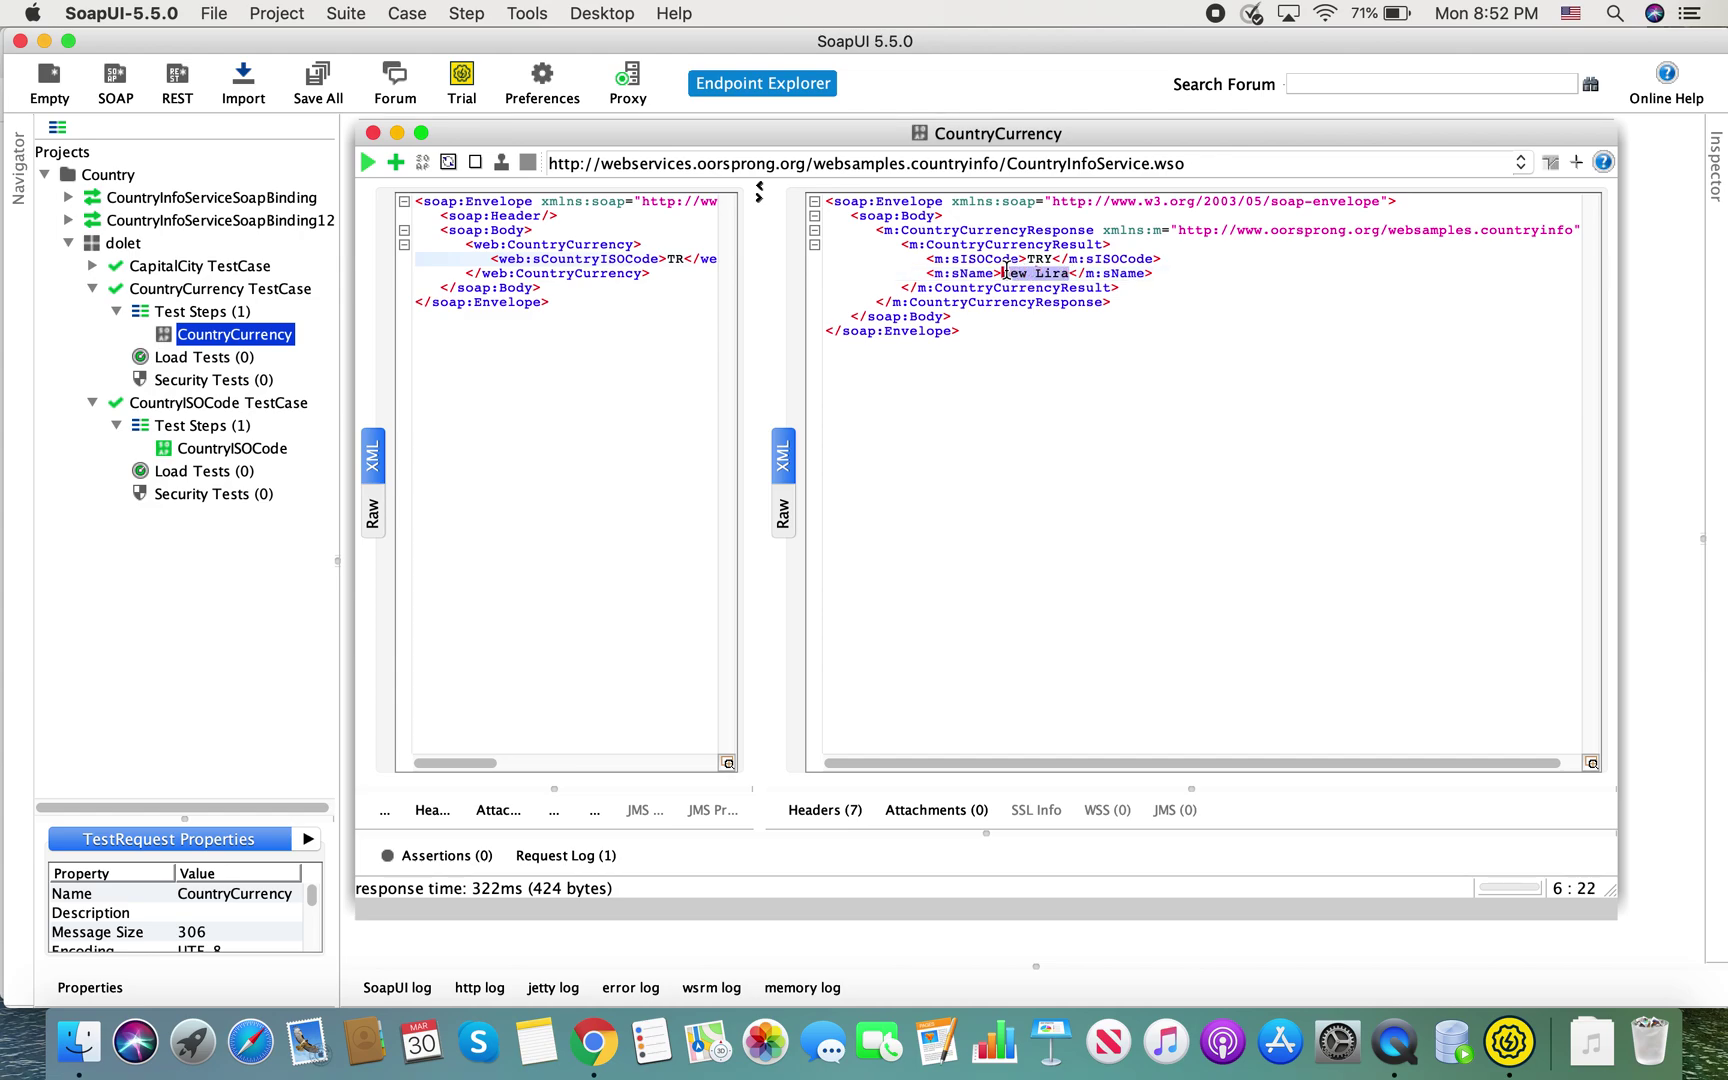
pyautogui.click(396, 163)
pyautogui.click(812, 390)
pyautogui.doubleClick(812, 390)
pyautogui.click(764, 513)
pyautogui.press('super+v')
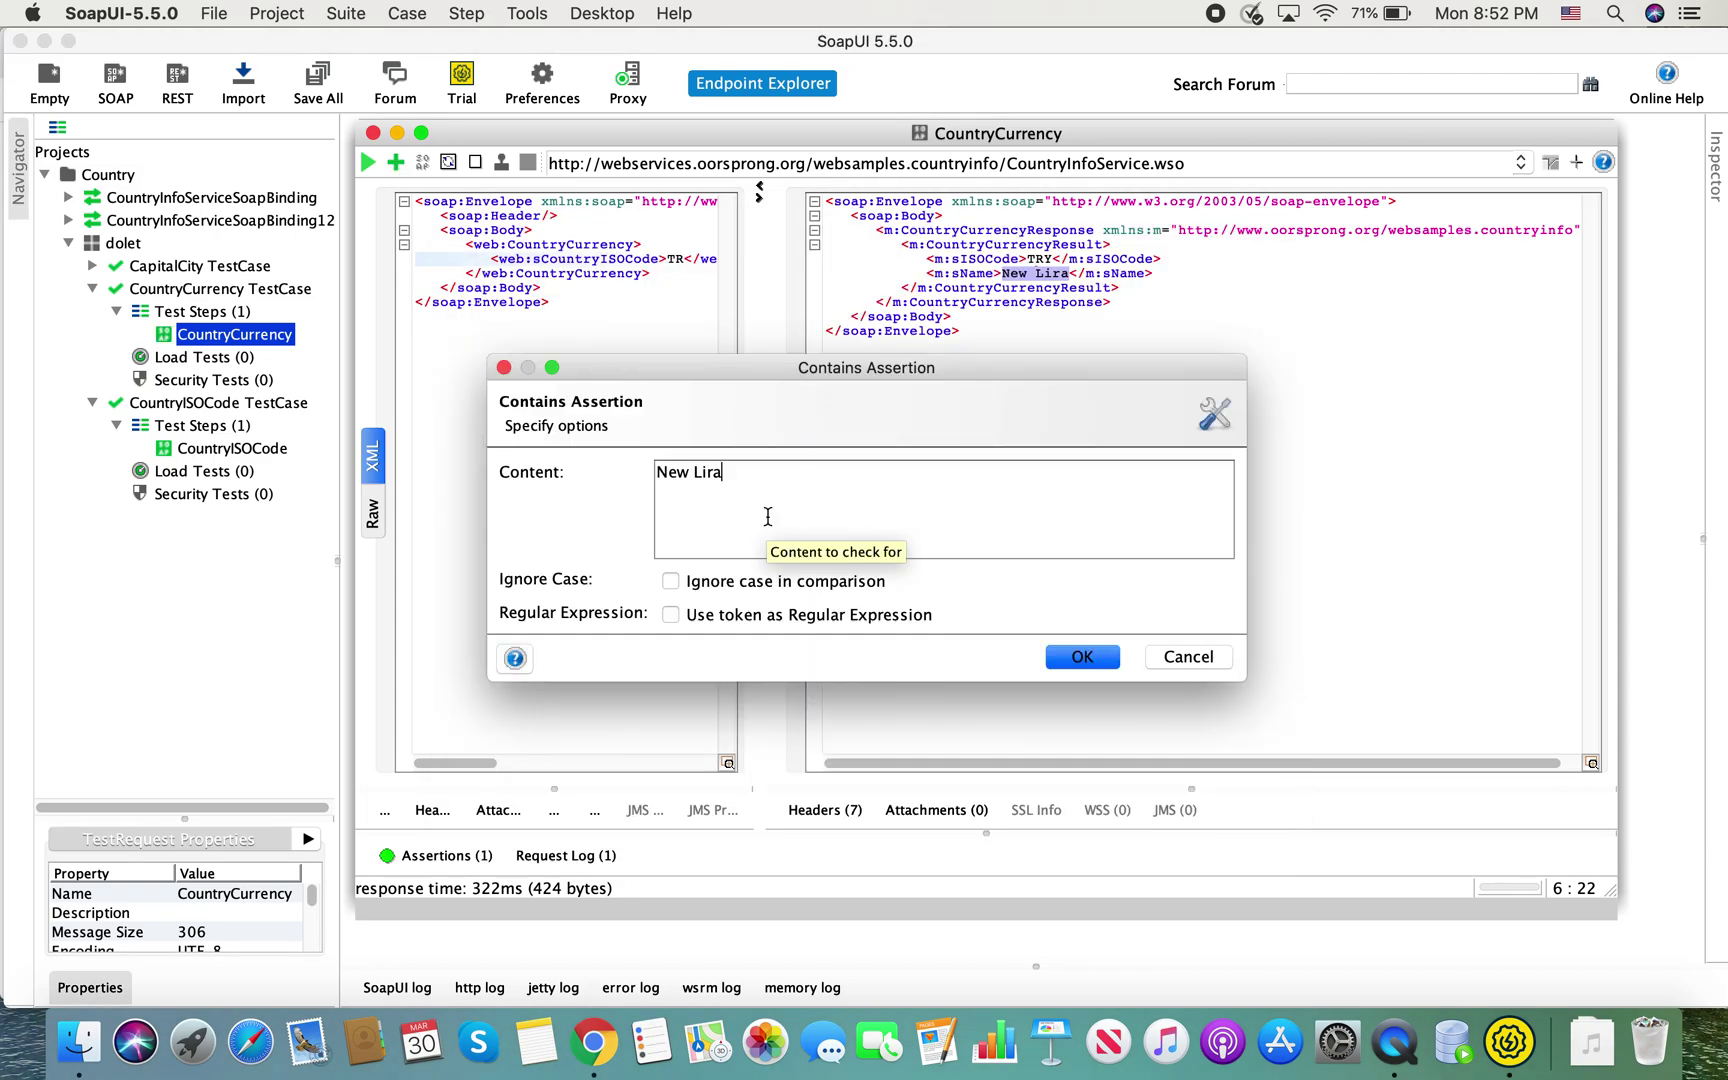
pyautogui.click(1082, 656)
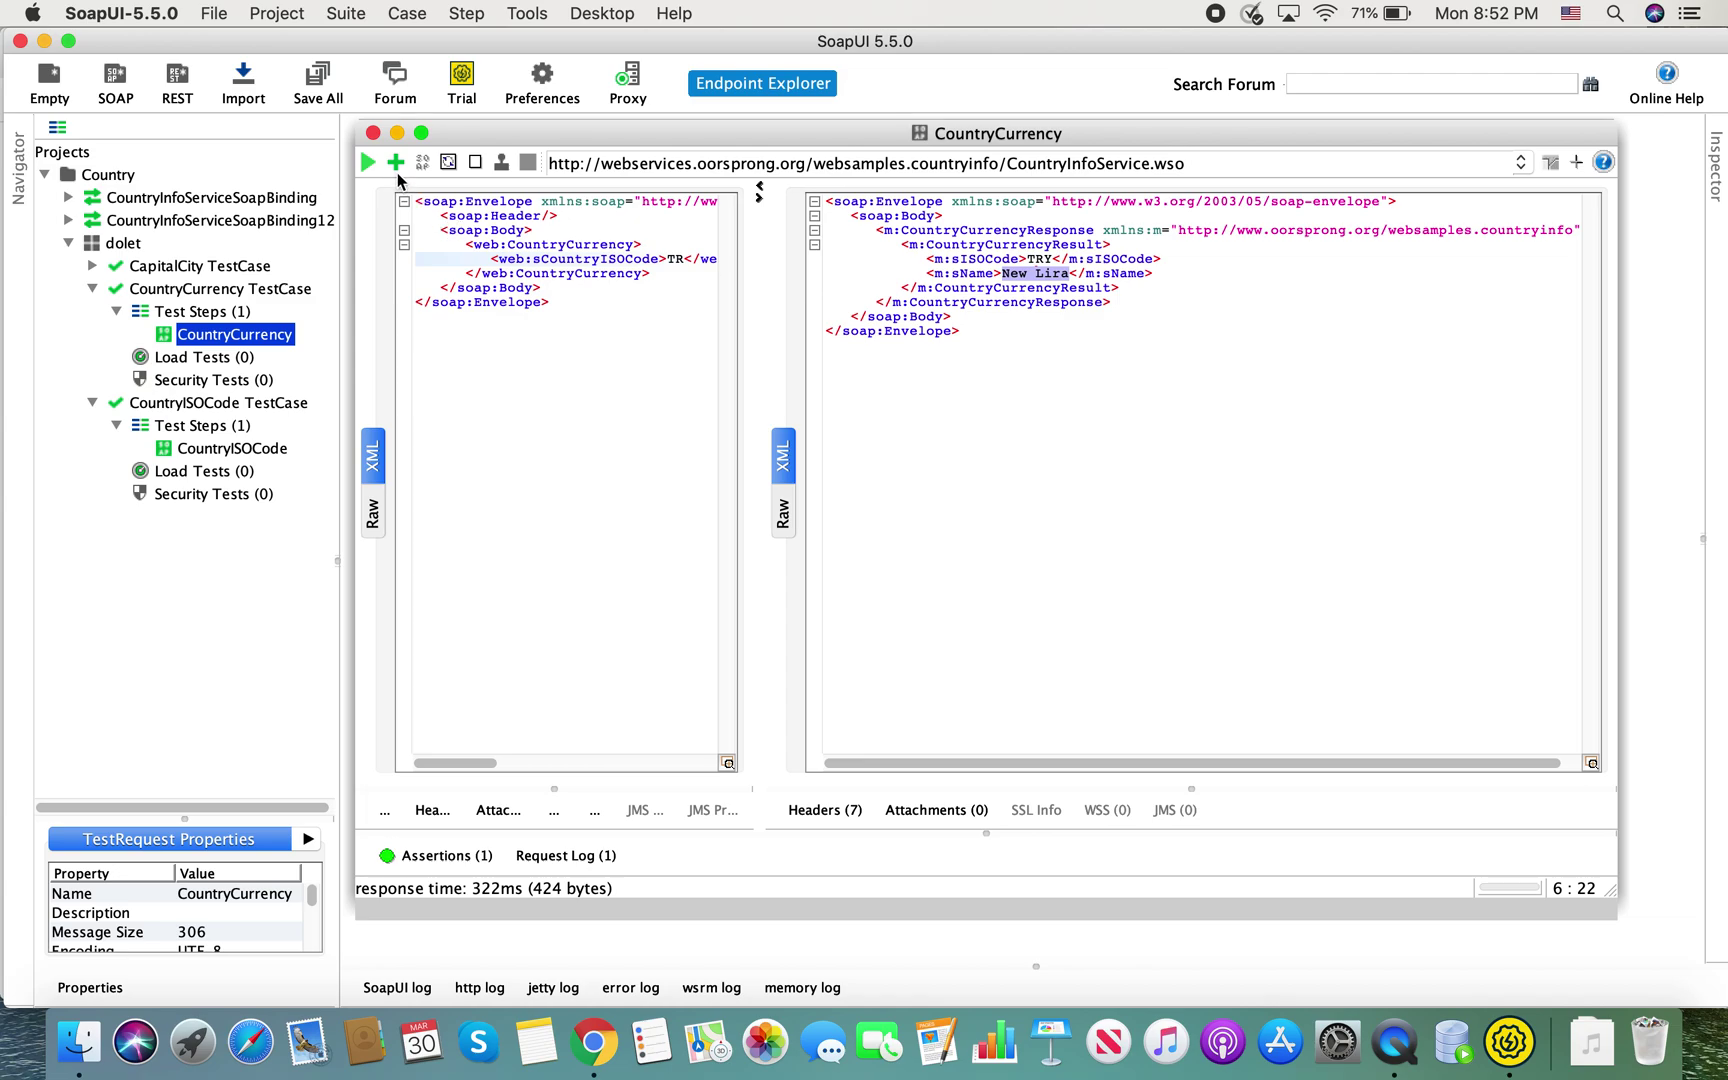
# Add a Not Contains assertion from the Property Content category to the CountryCurrency request with the content Old Lira
pyautogui.click(396, 163)
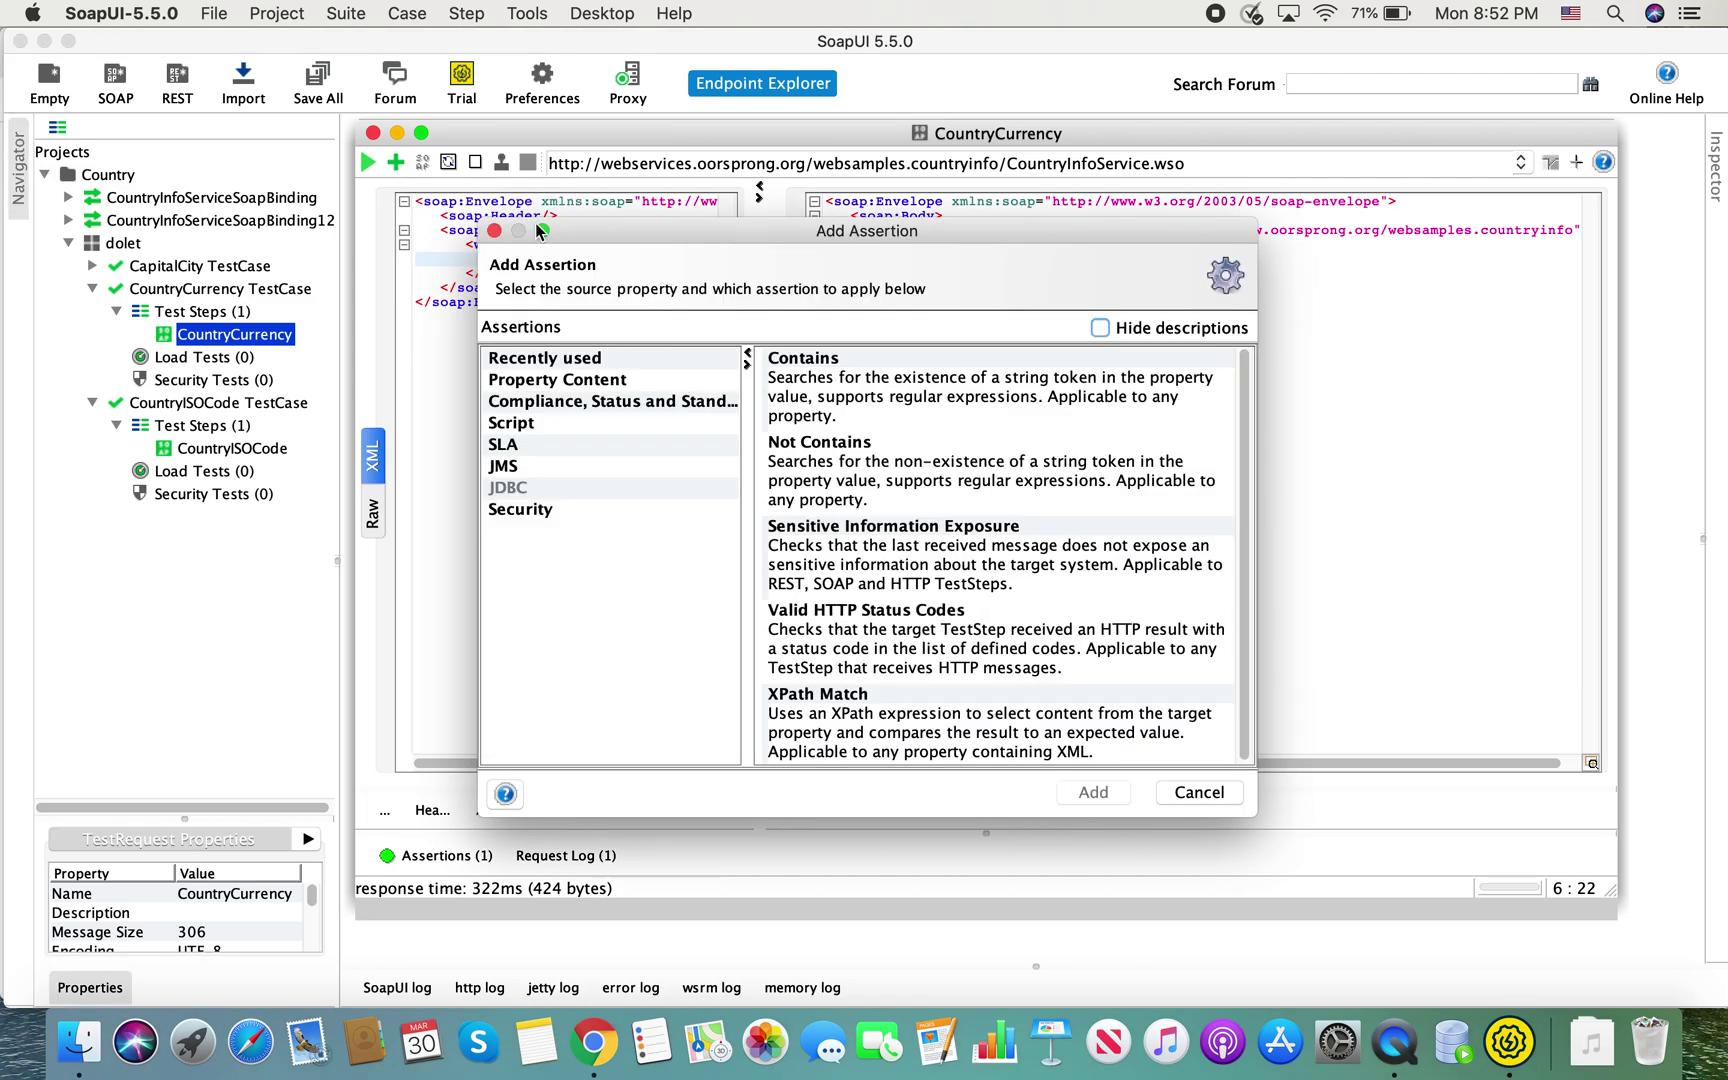
pyautogui.click(600, 402)
pyautogui.click(620, 381)
pyautogui.scroll(-3, 977, 590)
pyautogui.scroll(-3, 977, 594)
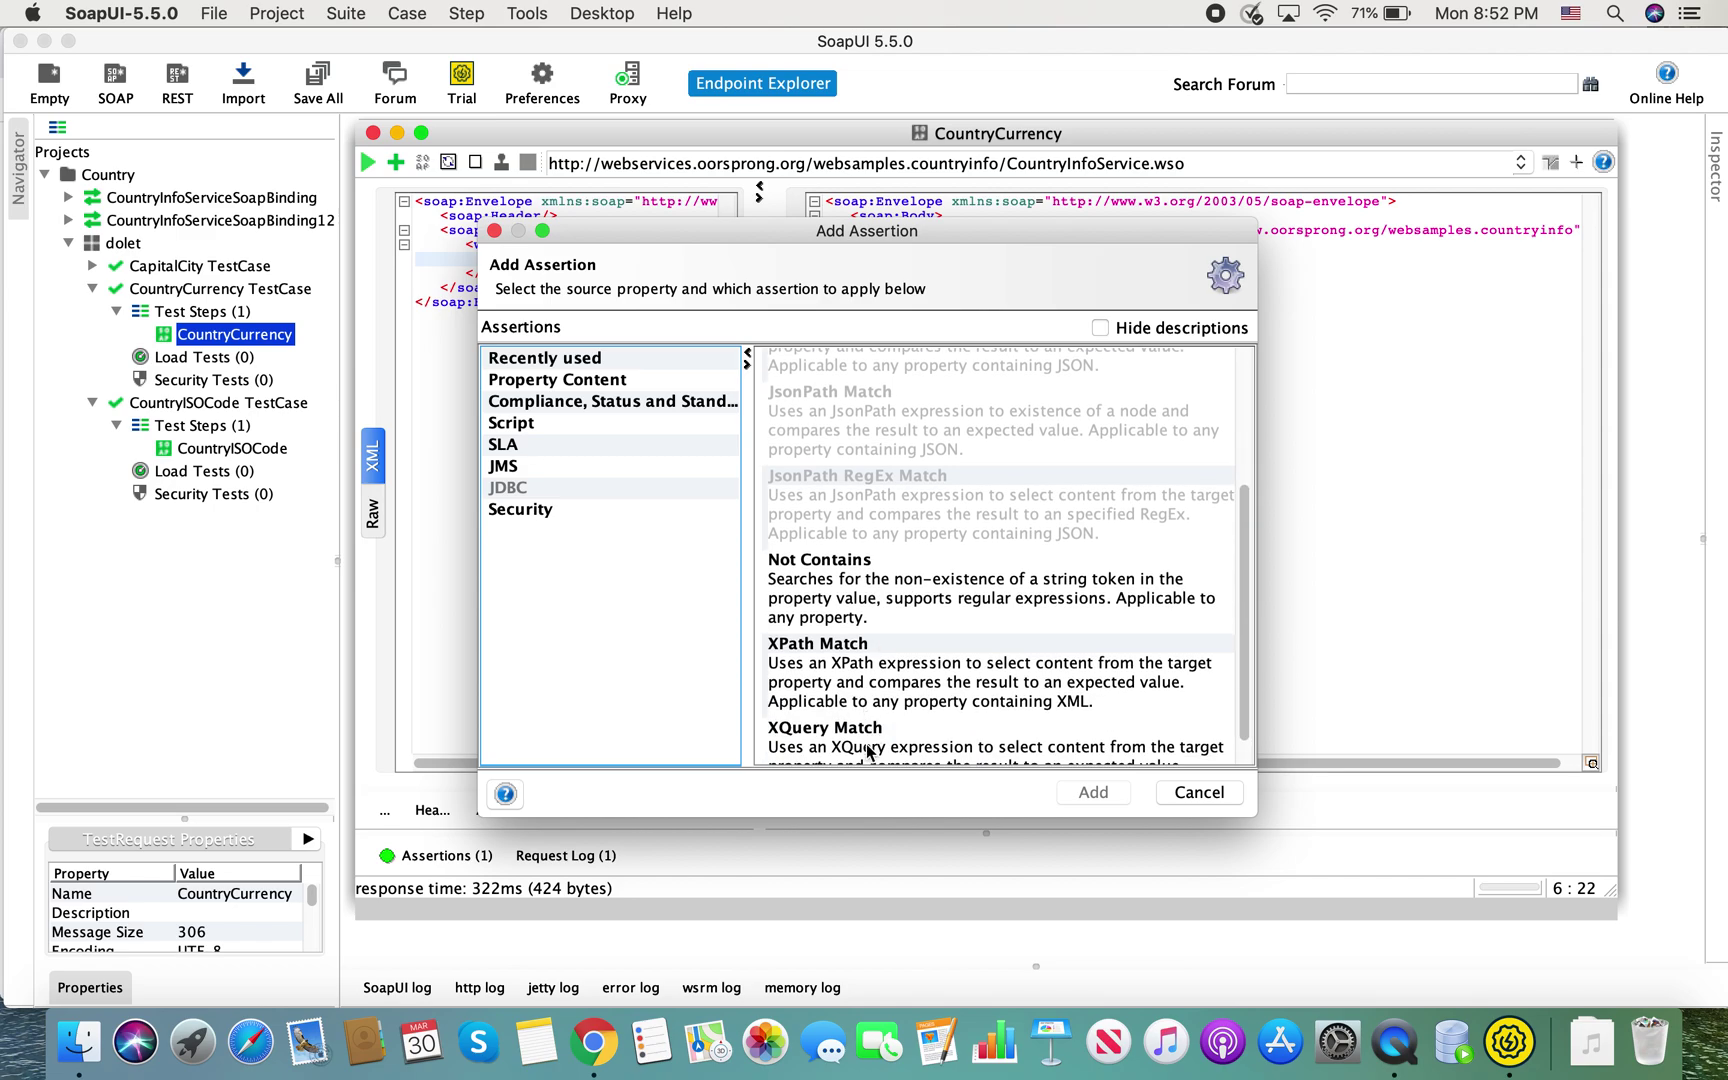
pyautogui.doubleClick(855, 612)
pyautogui.write('ol')
pyautogui.press('BackSpace')
pyautogui.press('BackSpace')
pyautogui.write('oL')
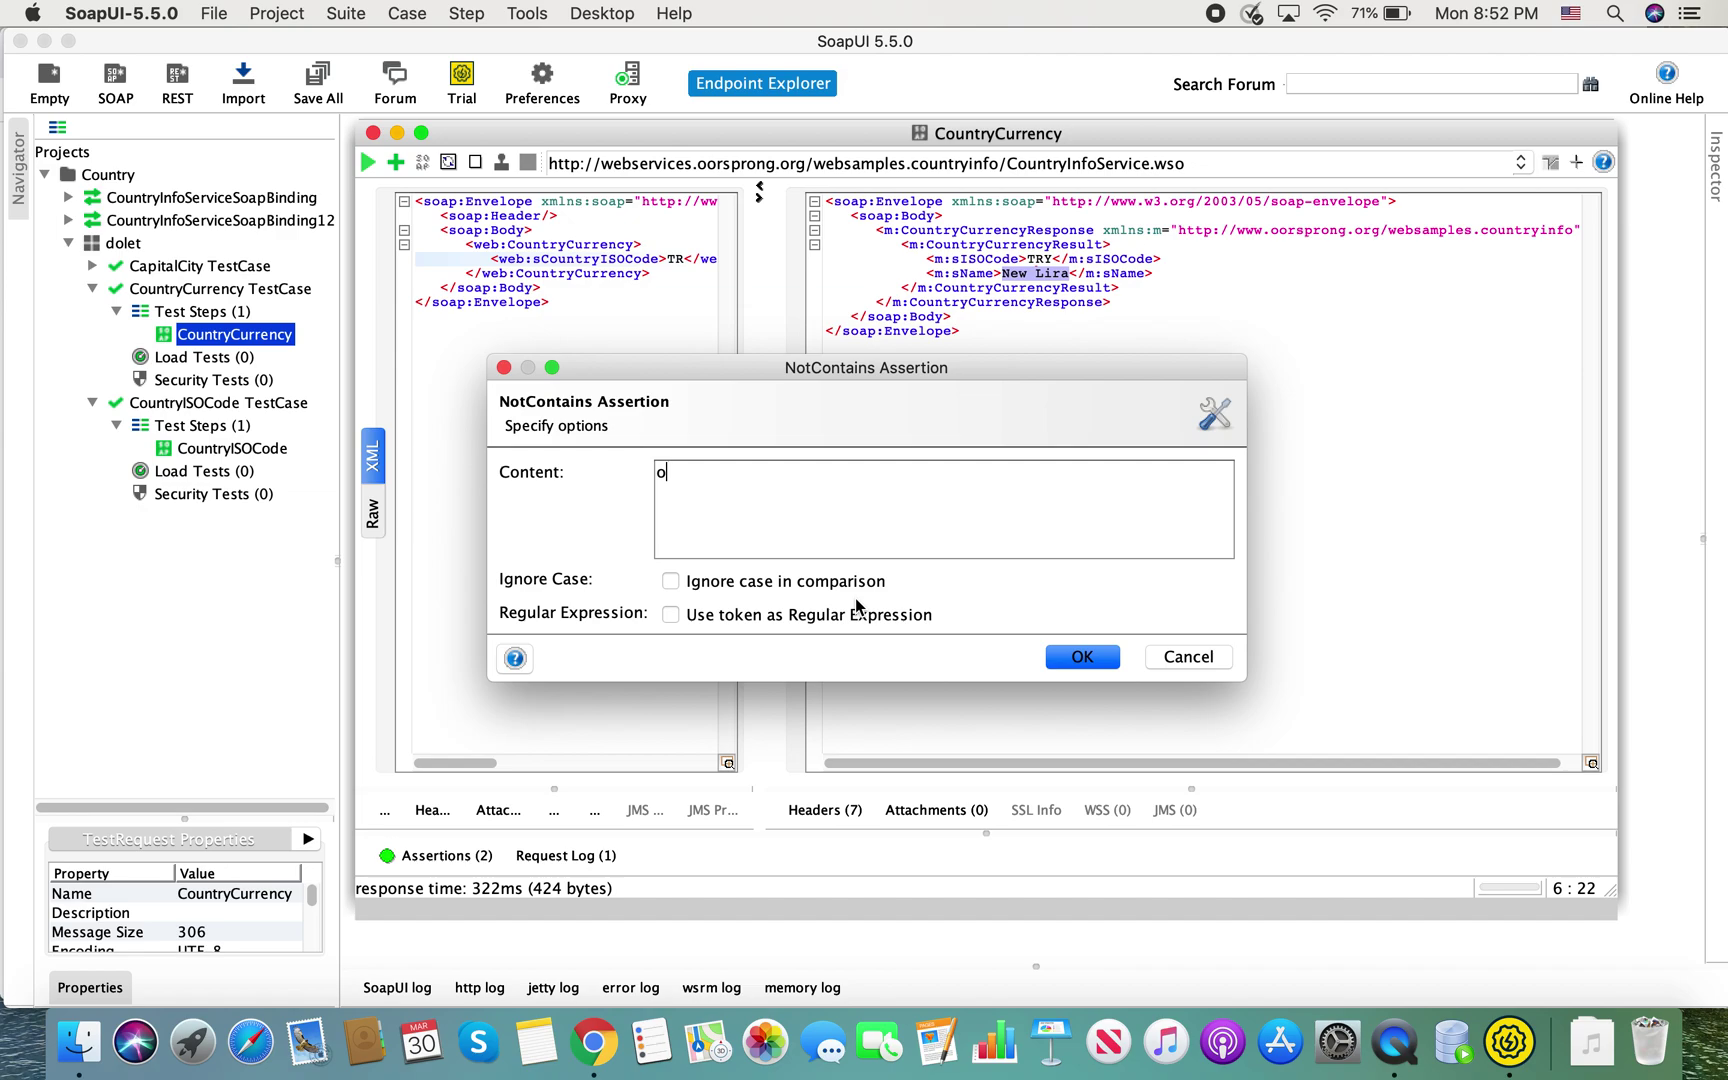
pyautogui.press('BackSpace')
pyautogui.press('BackSpace')
pyautogui.write('Old Lira')
pyautogui.click(1082, 657)
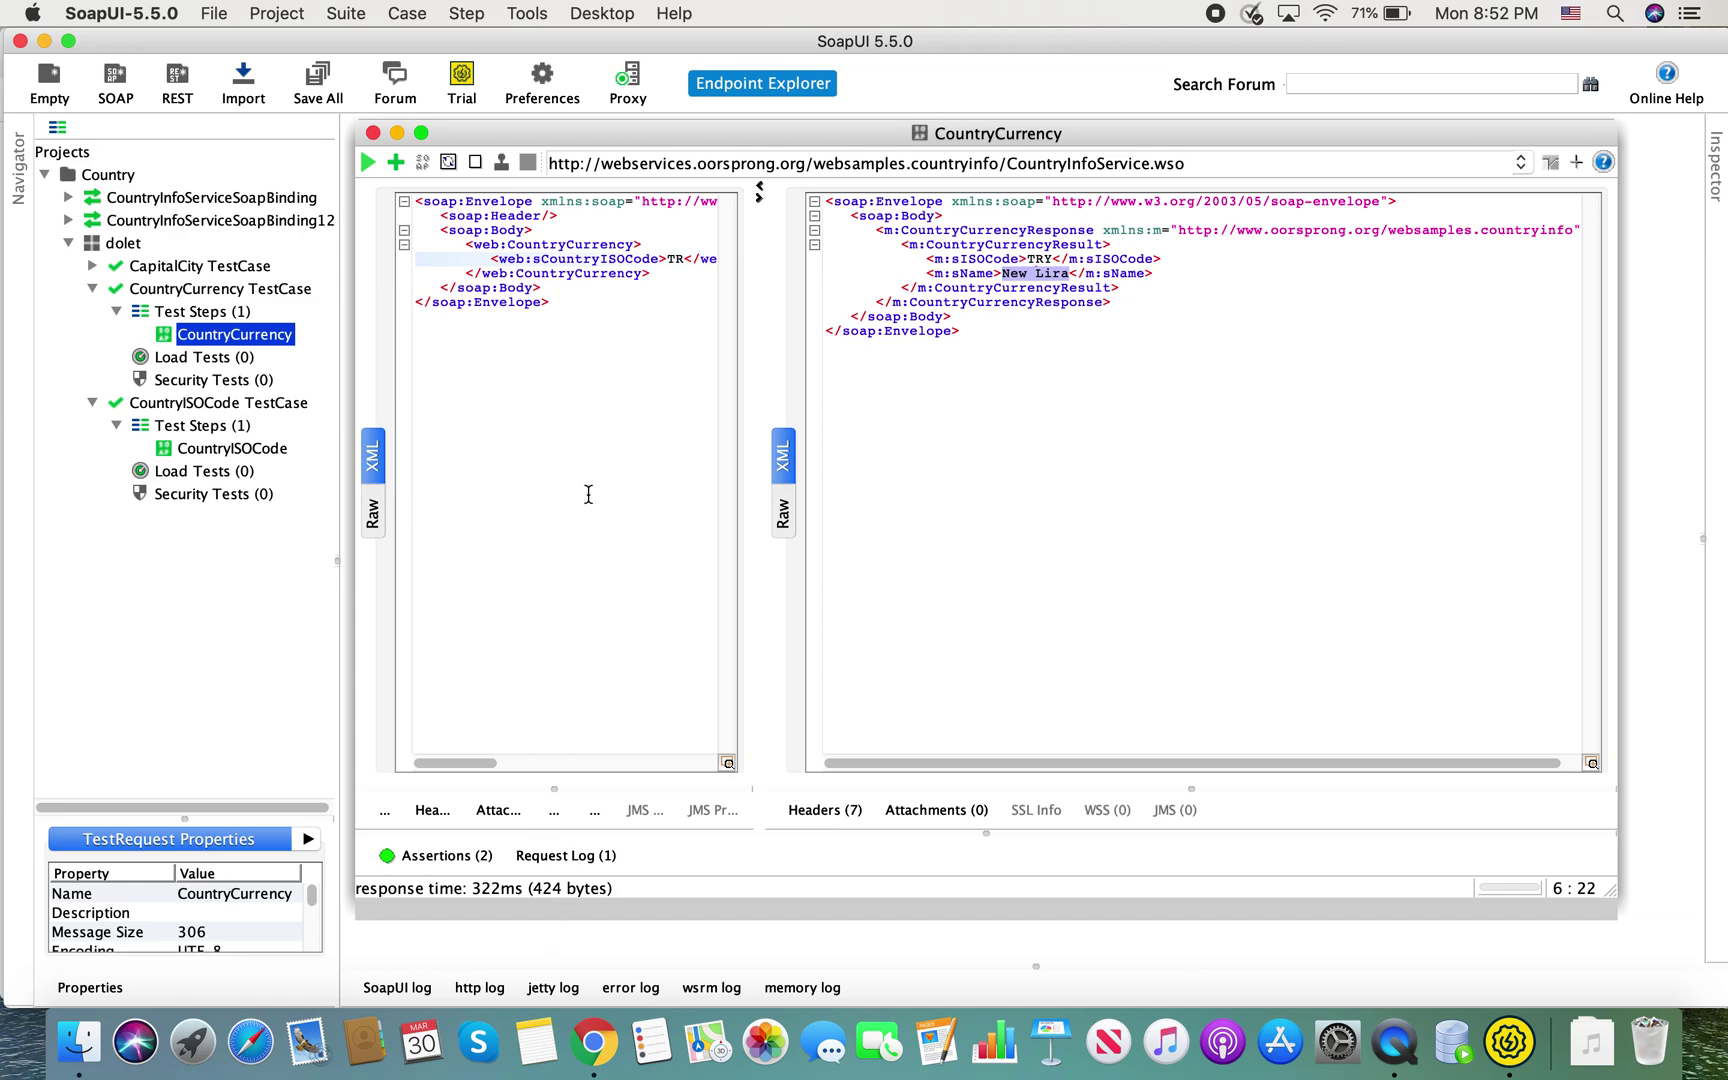
# Add a Valid HTTP Status Codes assertion from the Compliance, Status and Standards category to the CountryCurrency request with code 200
pyautogui.click(396, 163)
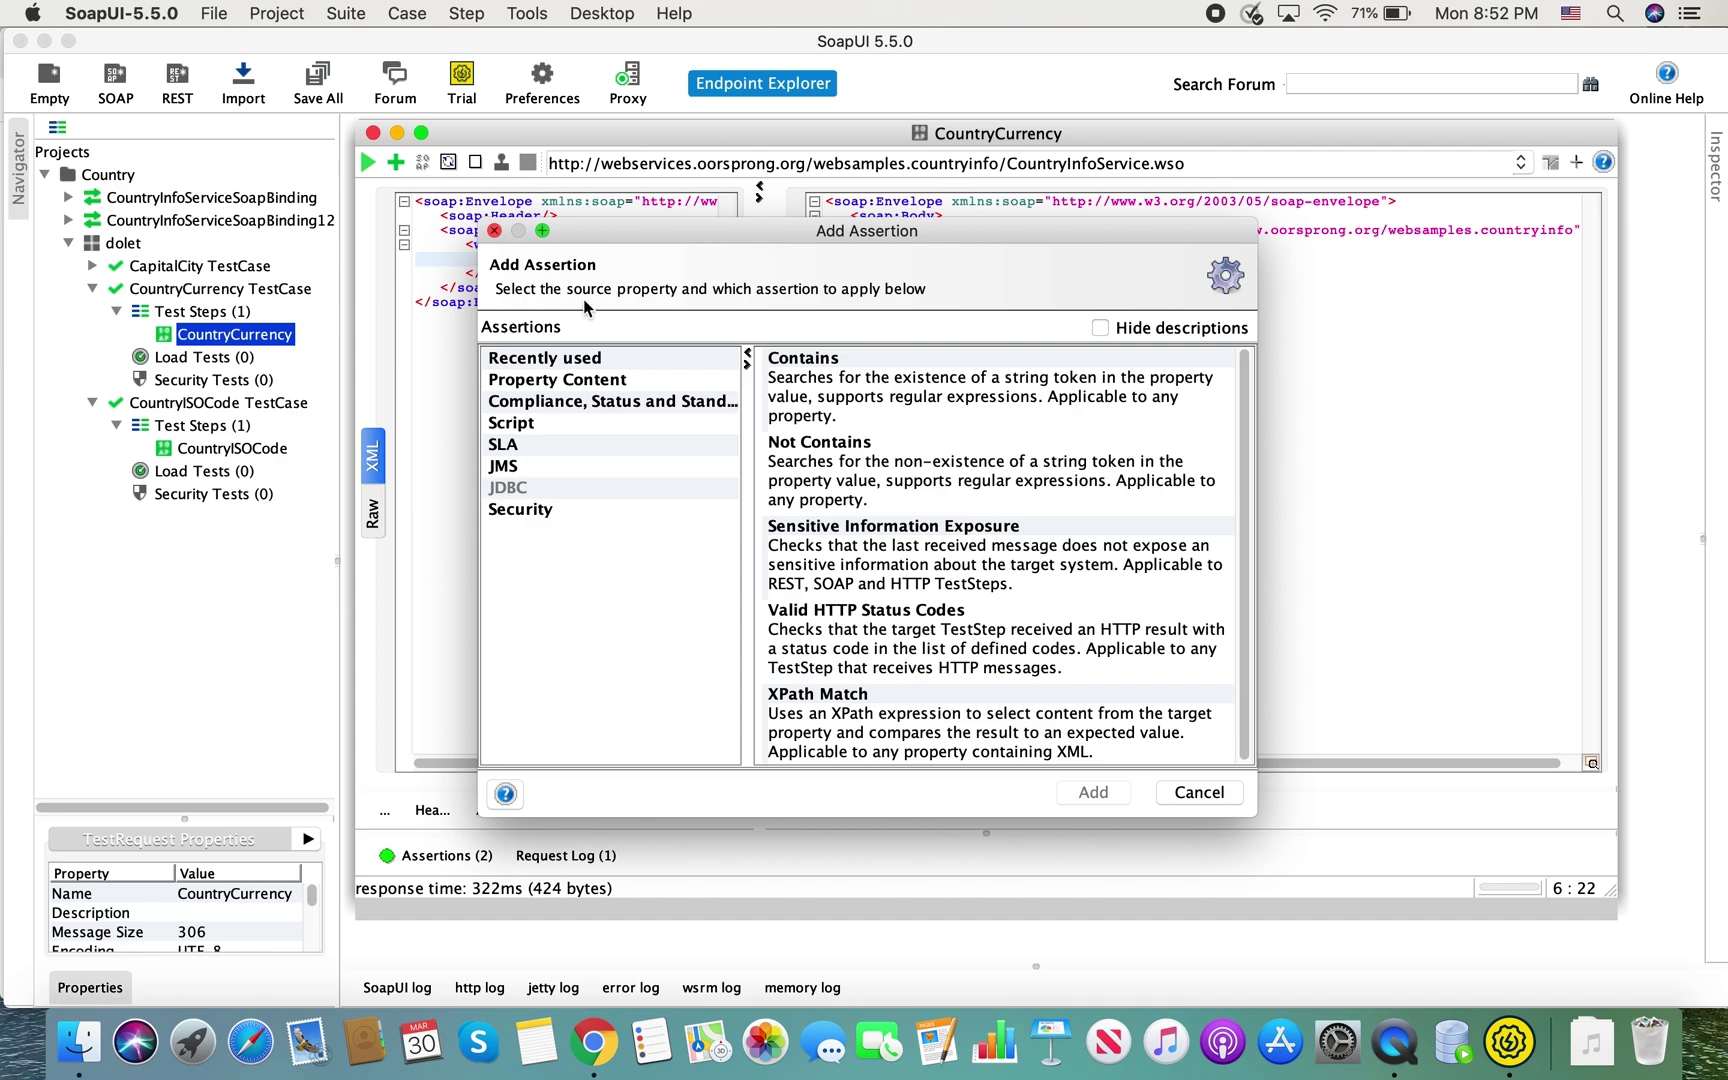
pyautogui.click(590, 403)
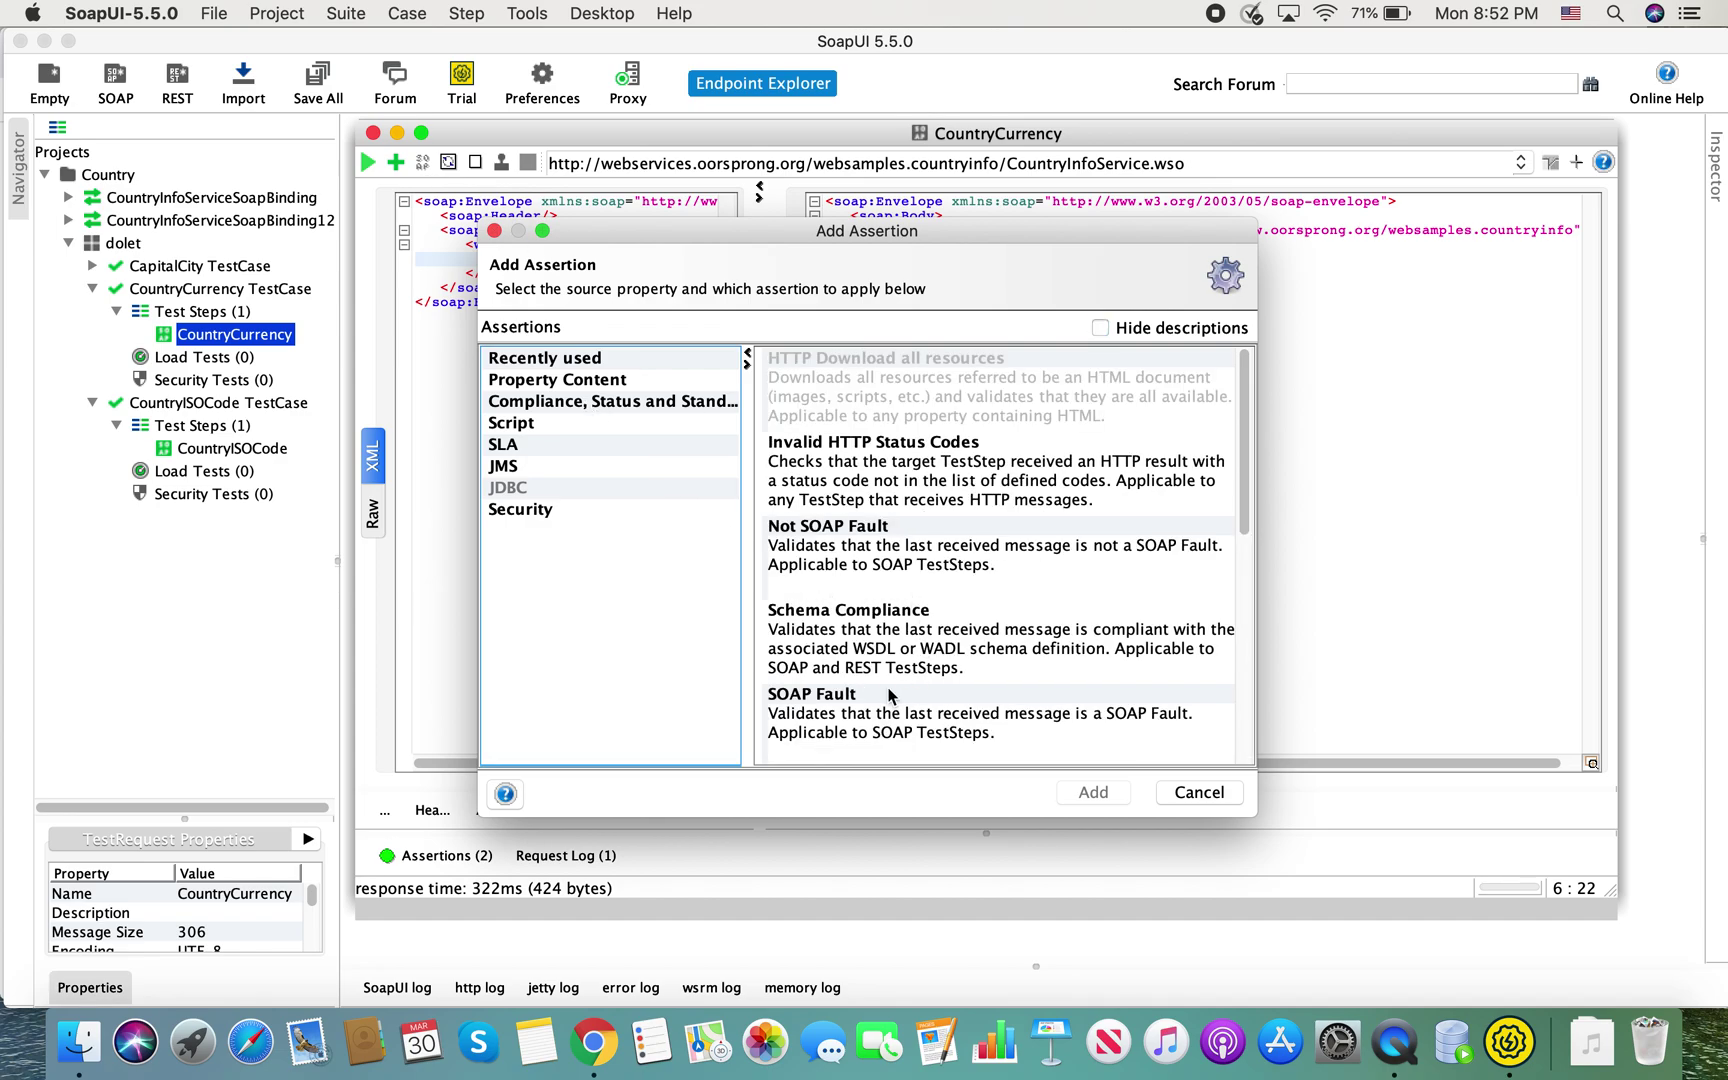
pyautogui.scroll(-3, 884, 668)
pyautogui.scroll(-3, 884, 668)
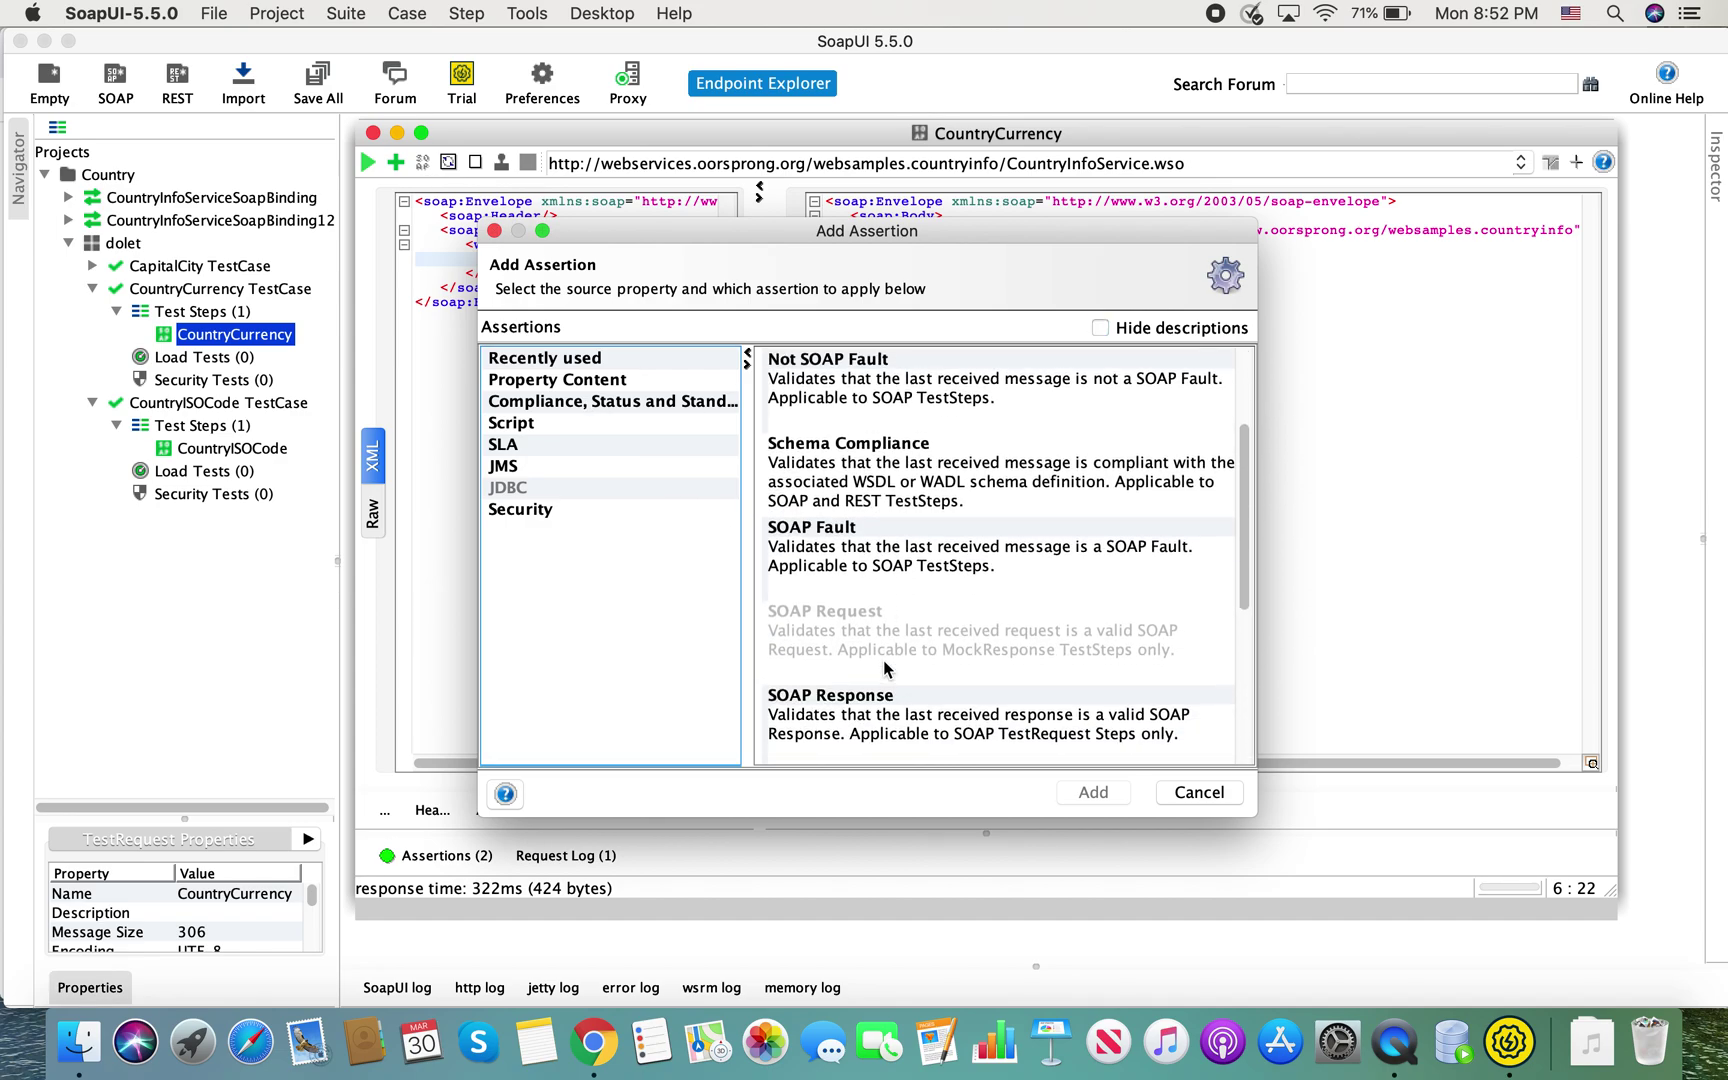
pyautogui.scroll(-2, 882, 726)
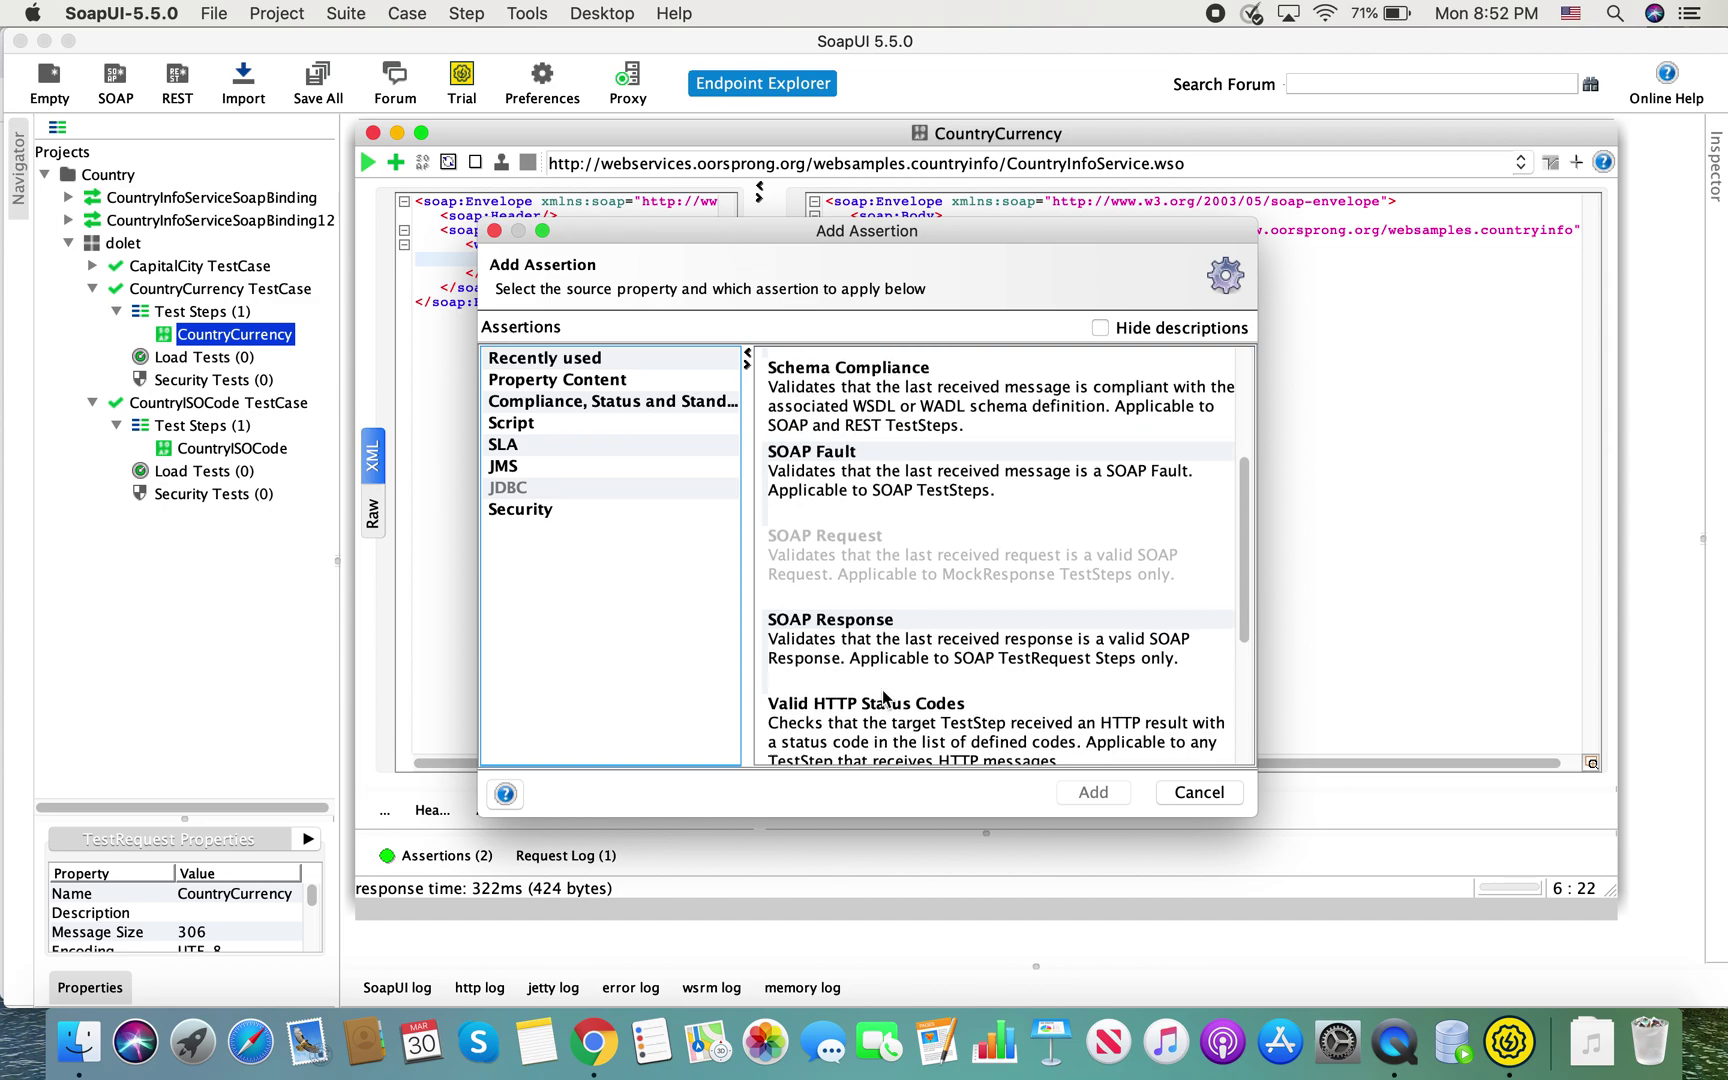
pyautogui.doubleClick(882, 724)
pyautogui.write('200')
pyautogui.click(1057, 626)
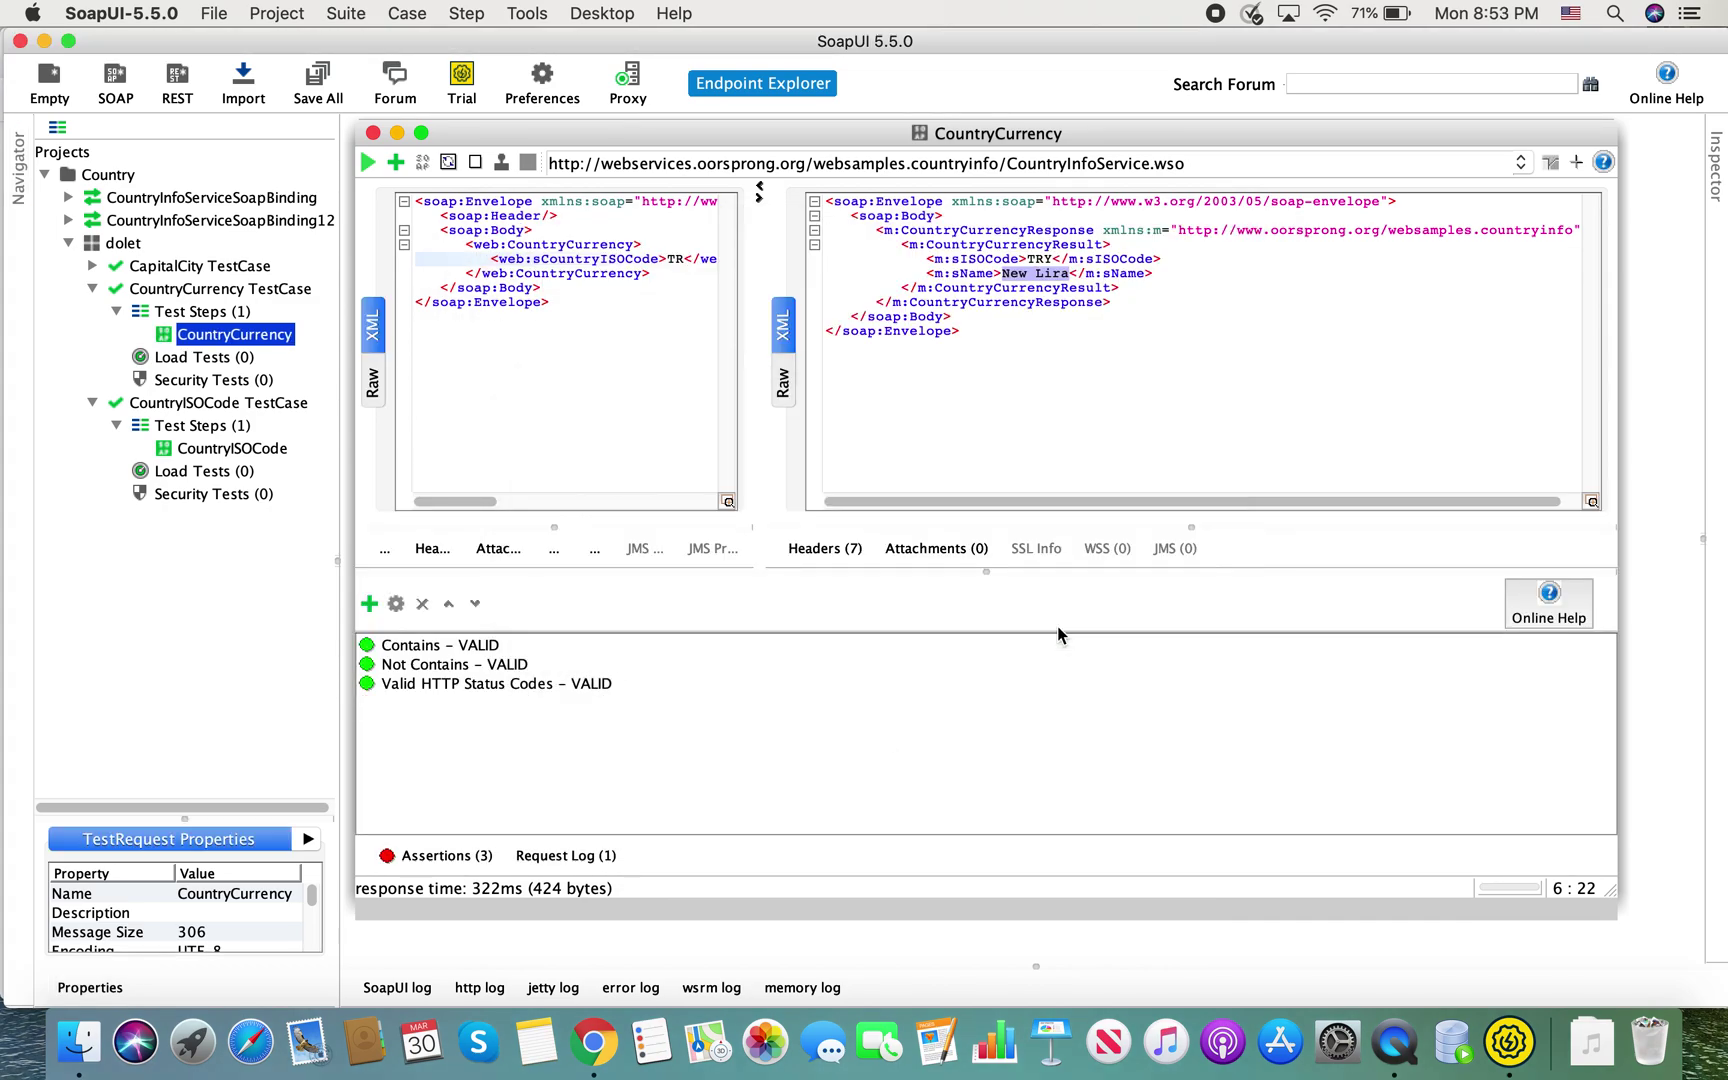
# Close the CountryCurrency request and open the CapitalCity request from the CapitalCity TestCase's test steps
pyautogui.click(373, 132)
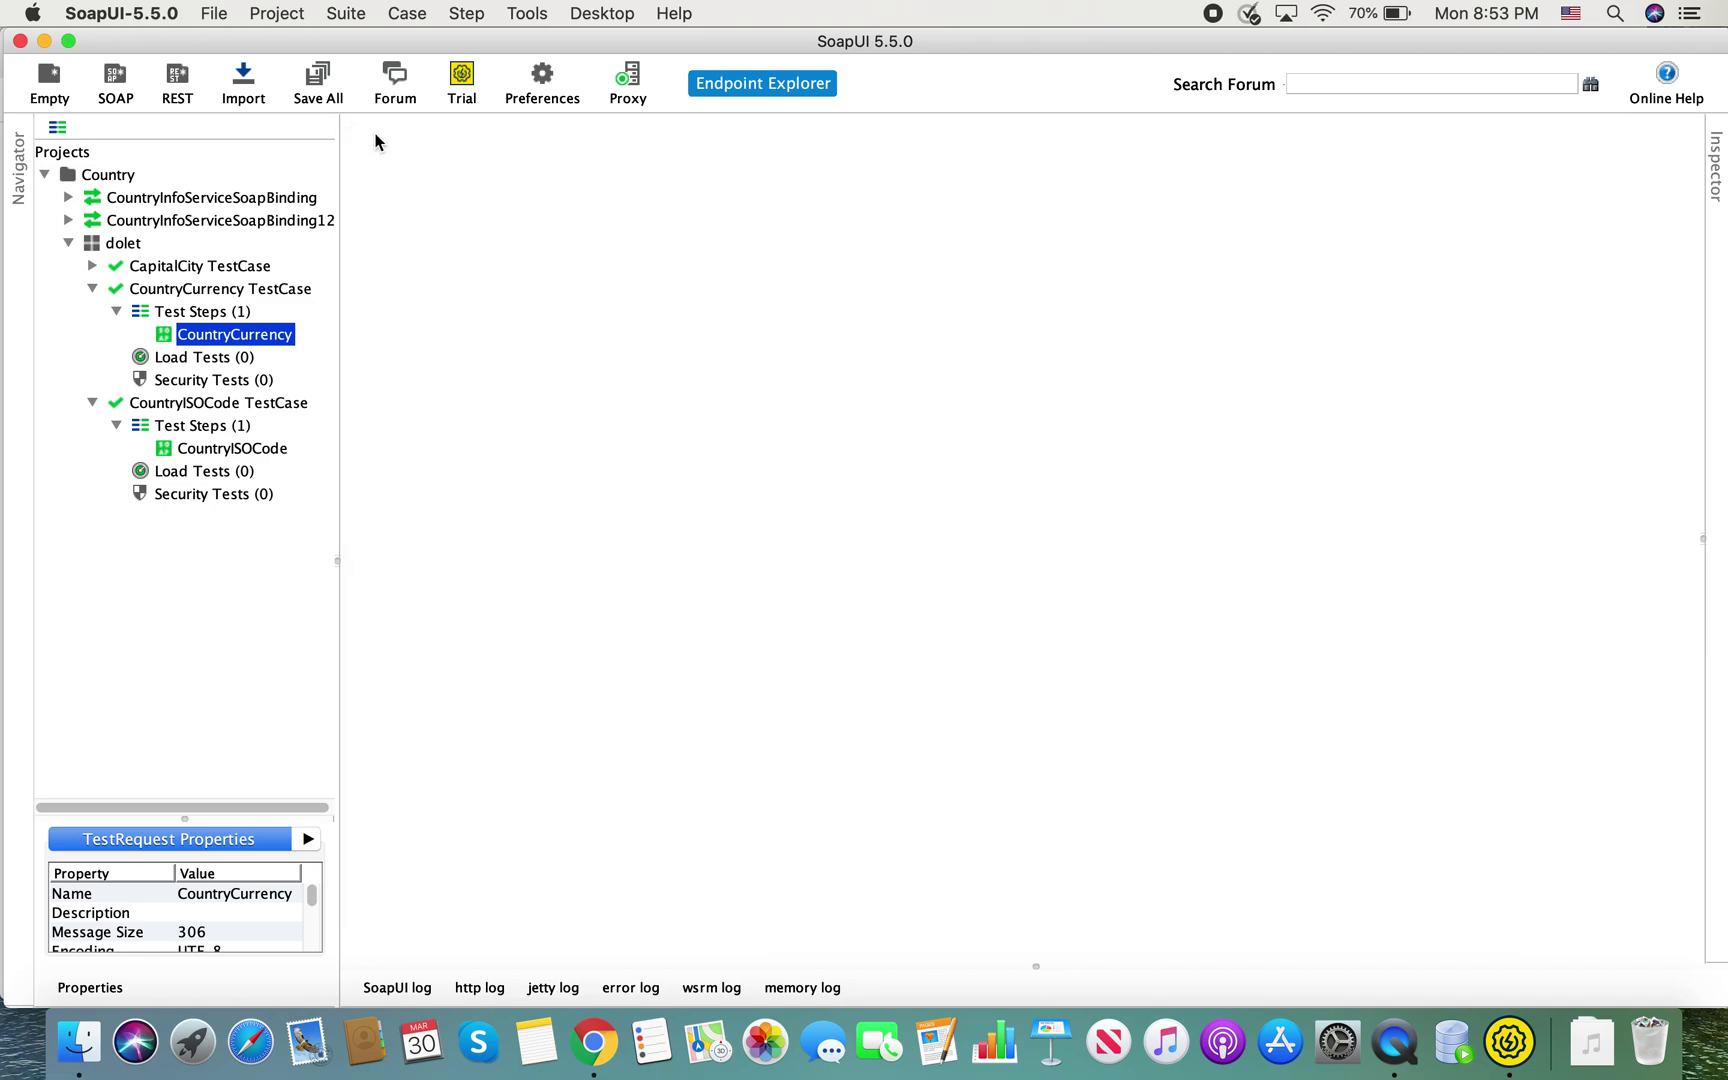
pyautogui.click(92, 266)
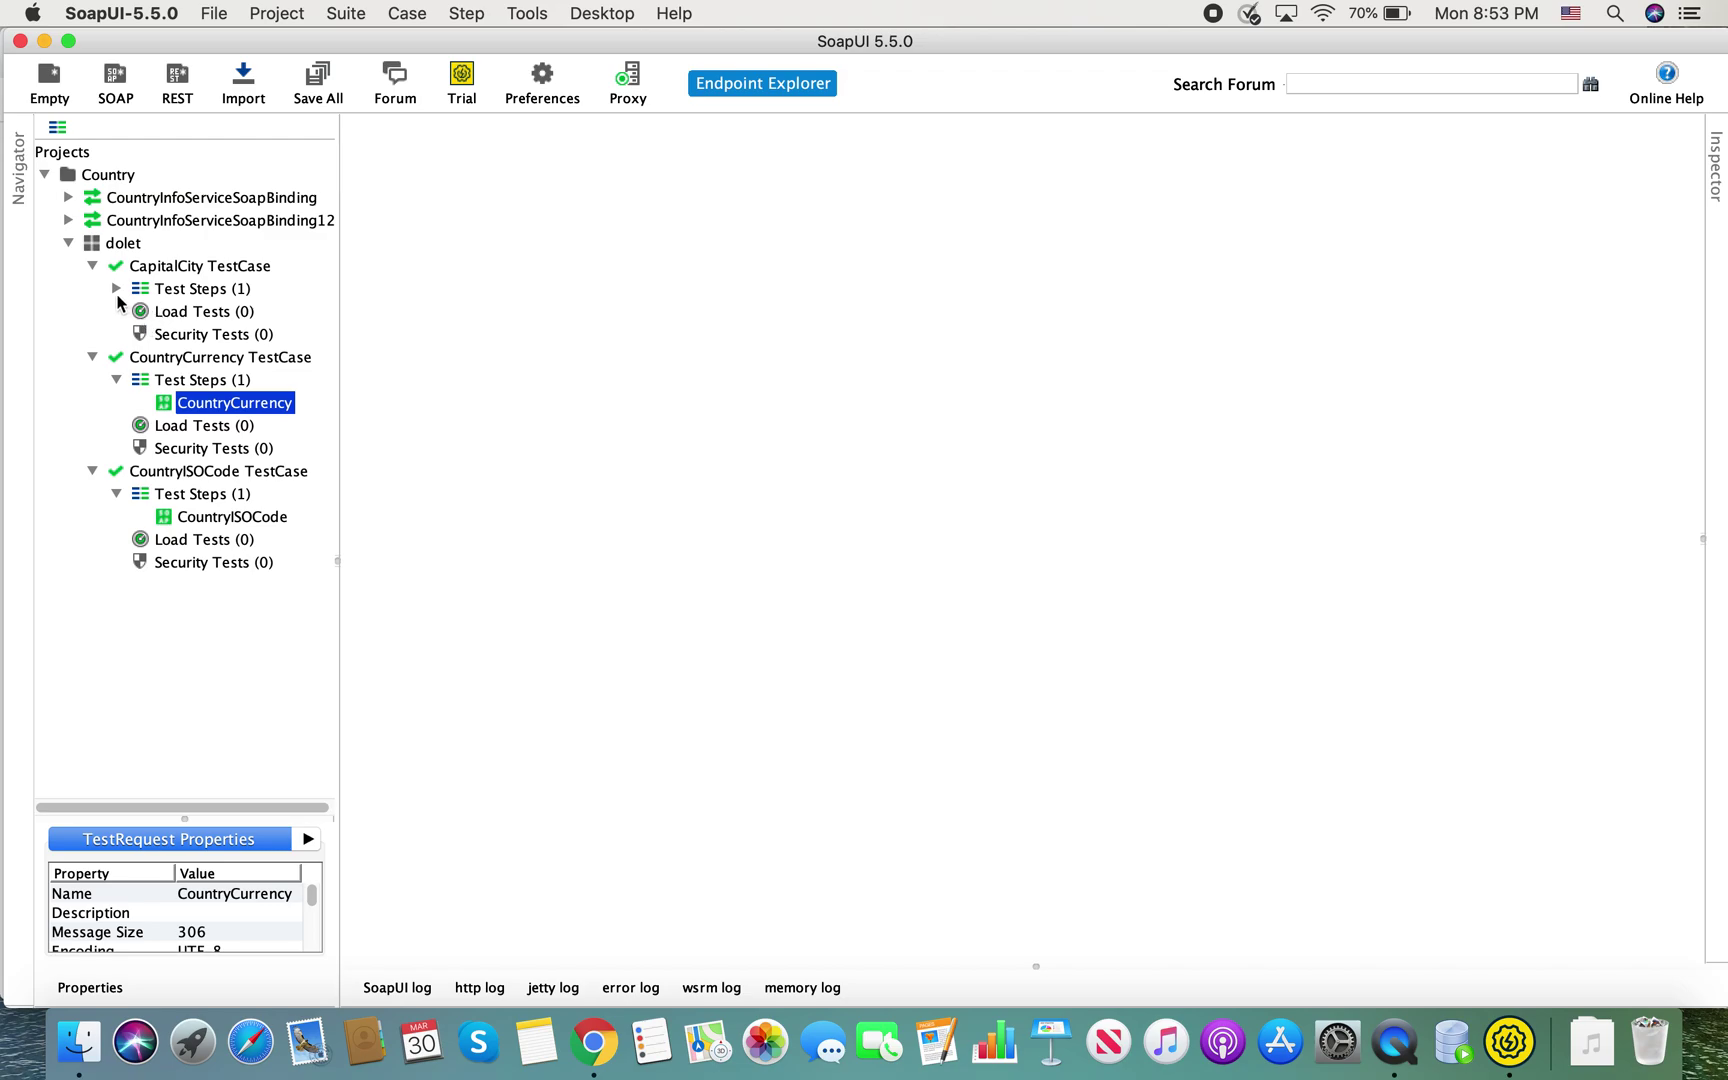
pyautogui.click(116, 288)
pyautogui.doubleClick(190, 312)
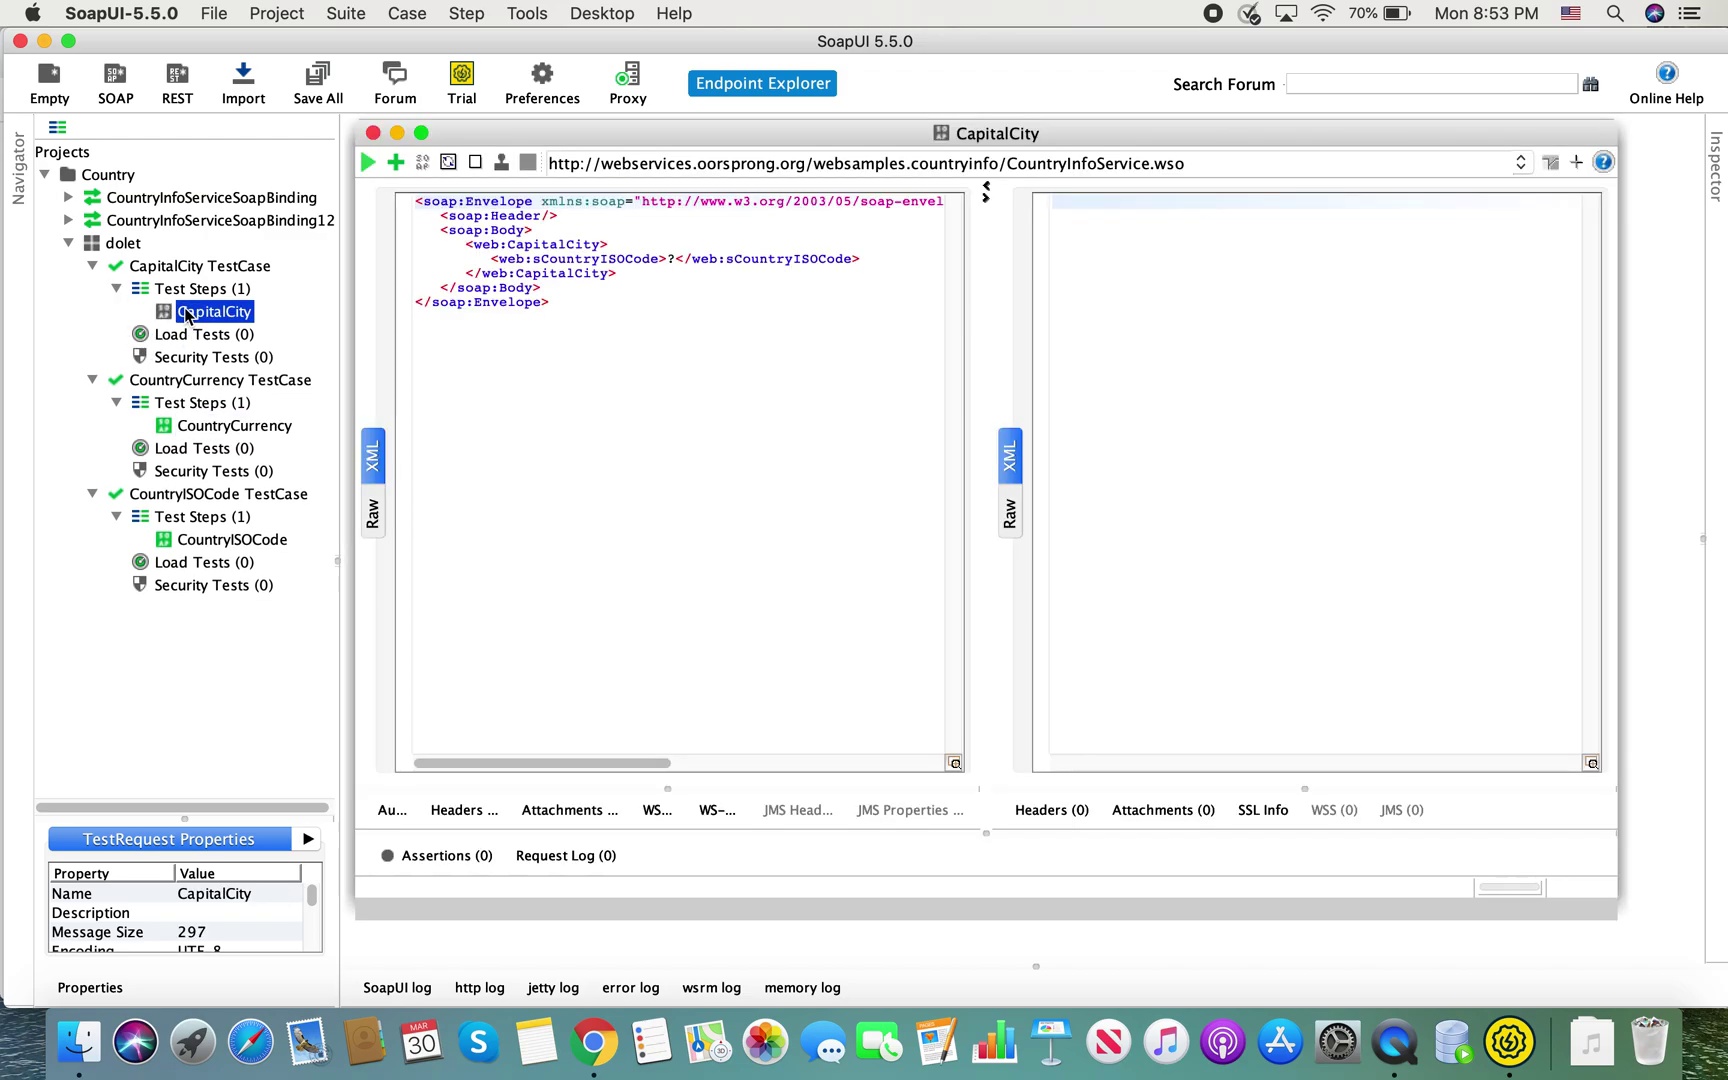
# Set the sCountryISOCode value in the CapitalCity request to TR and send the request
pyautogui.click(676, 259)
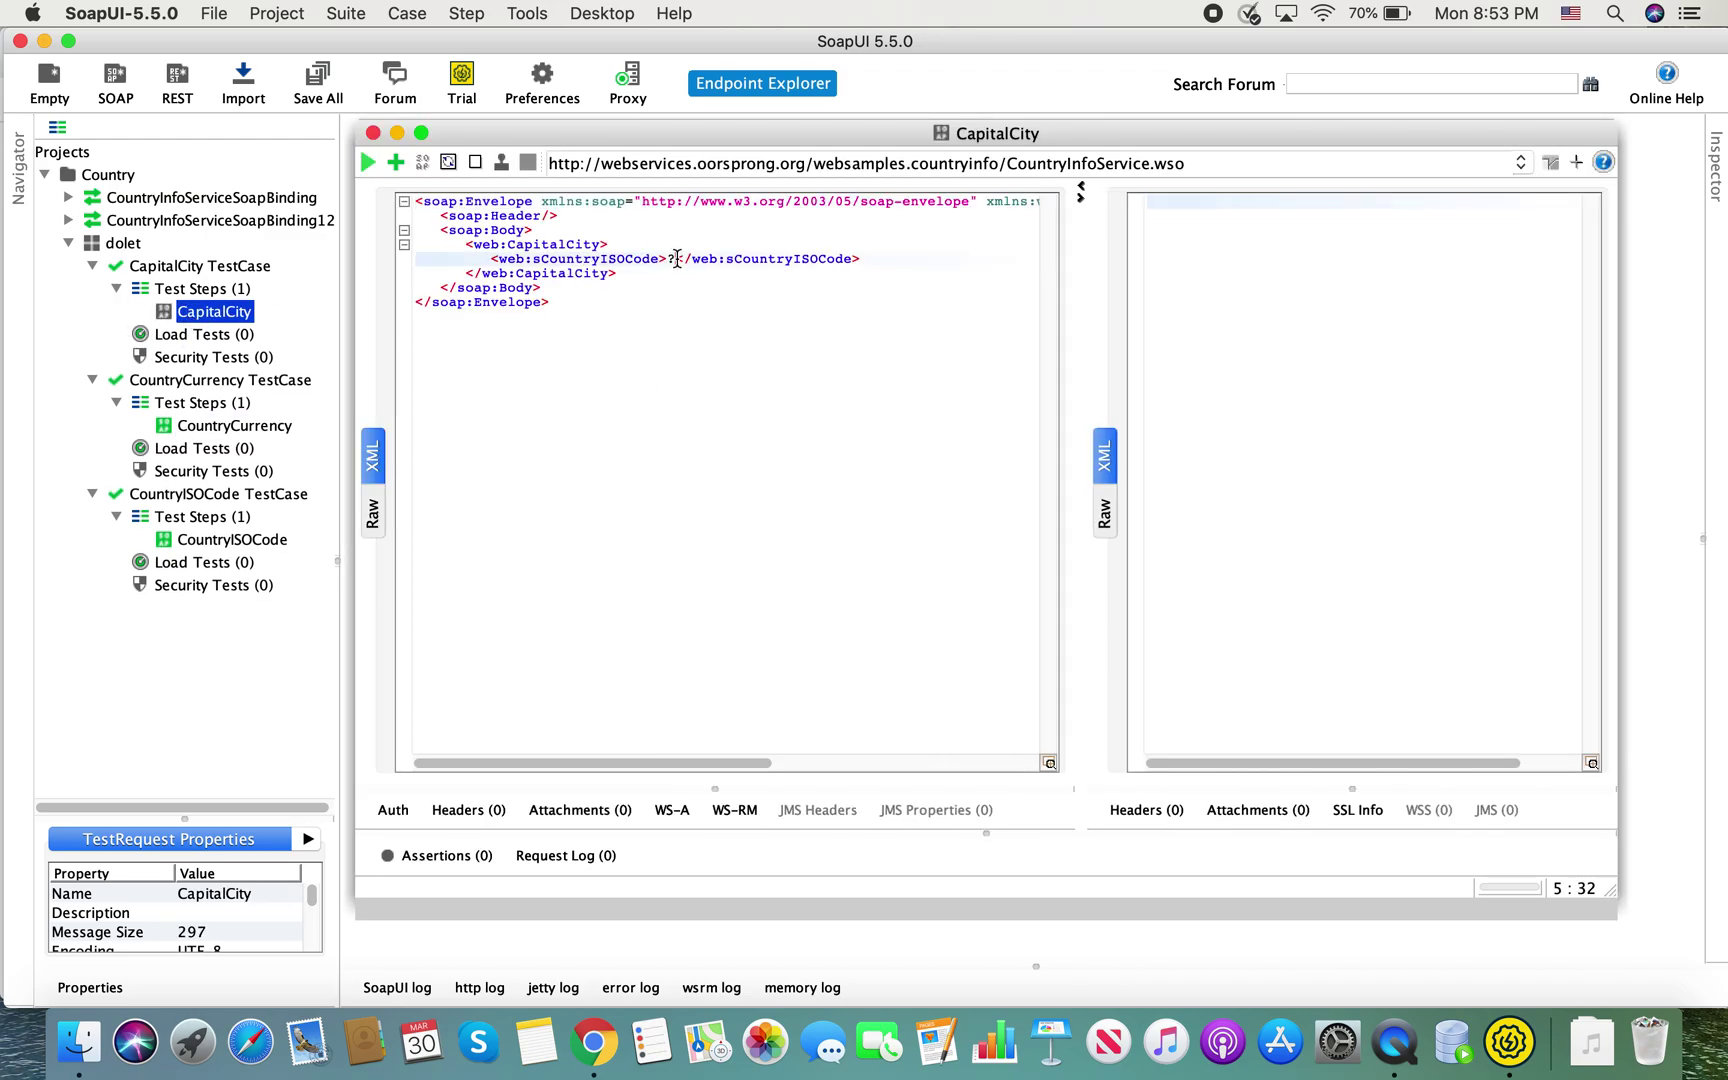
pyautogui.press('Delete')
pyautogui.write('T')
pyautogui.write('H')
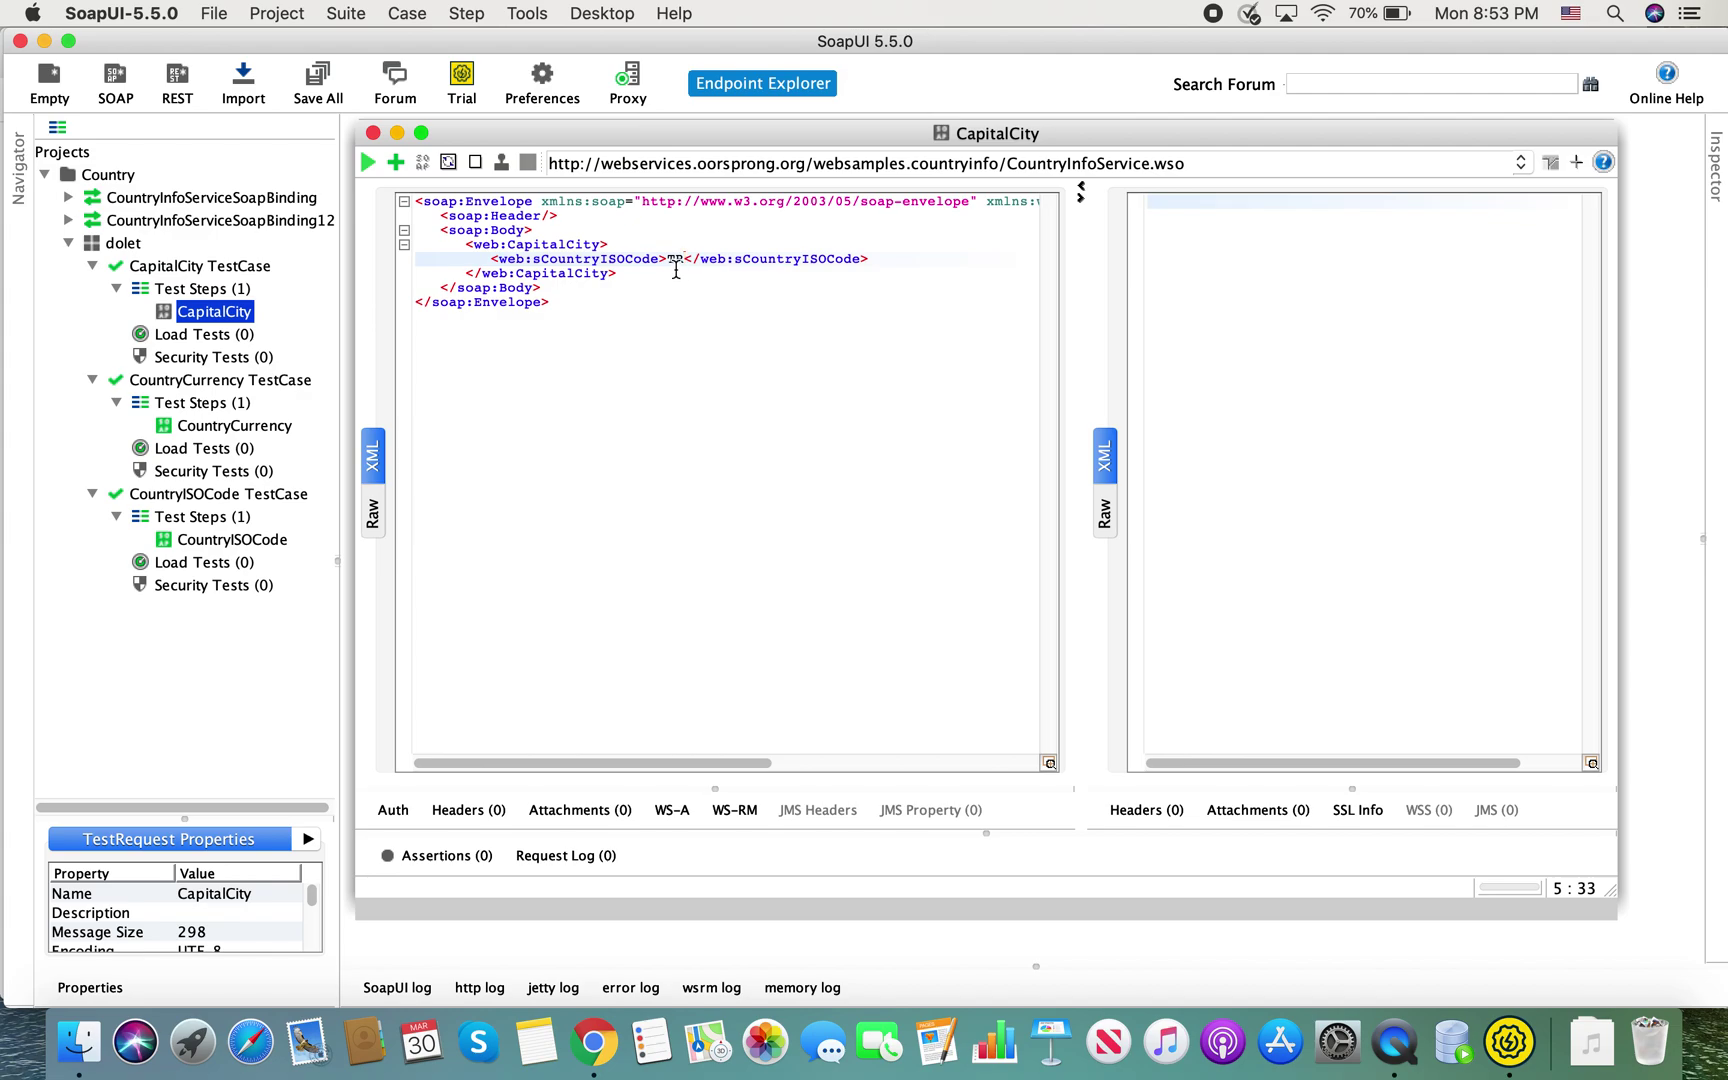
pyautogui.click(367, 162)
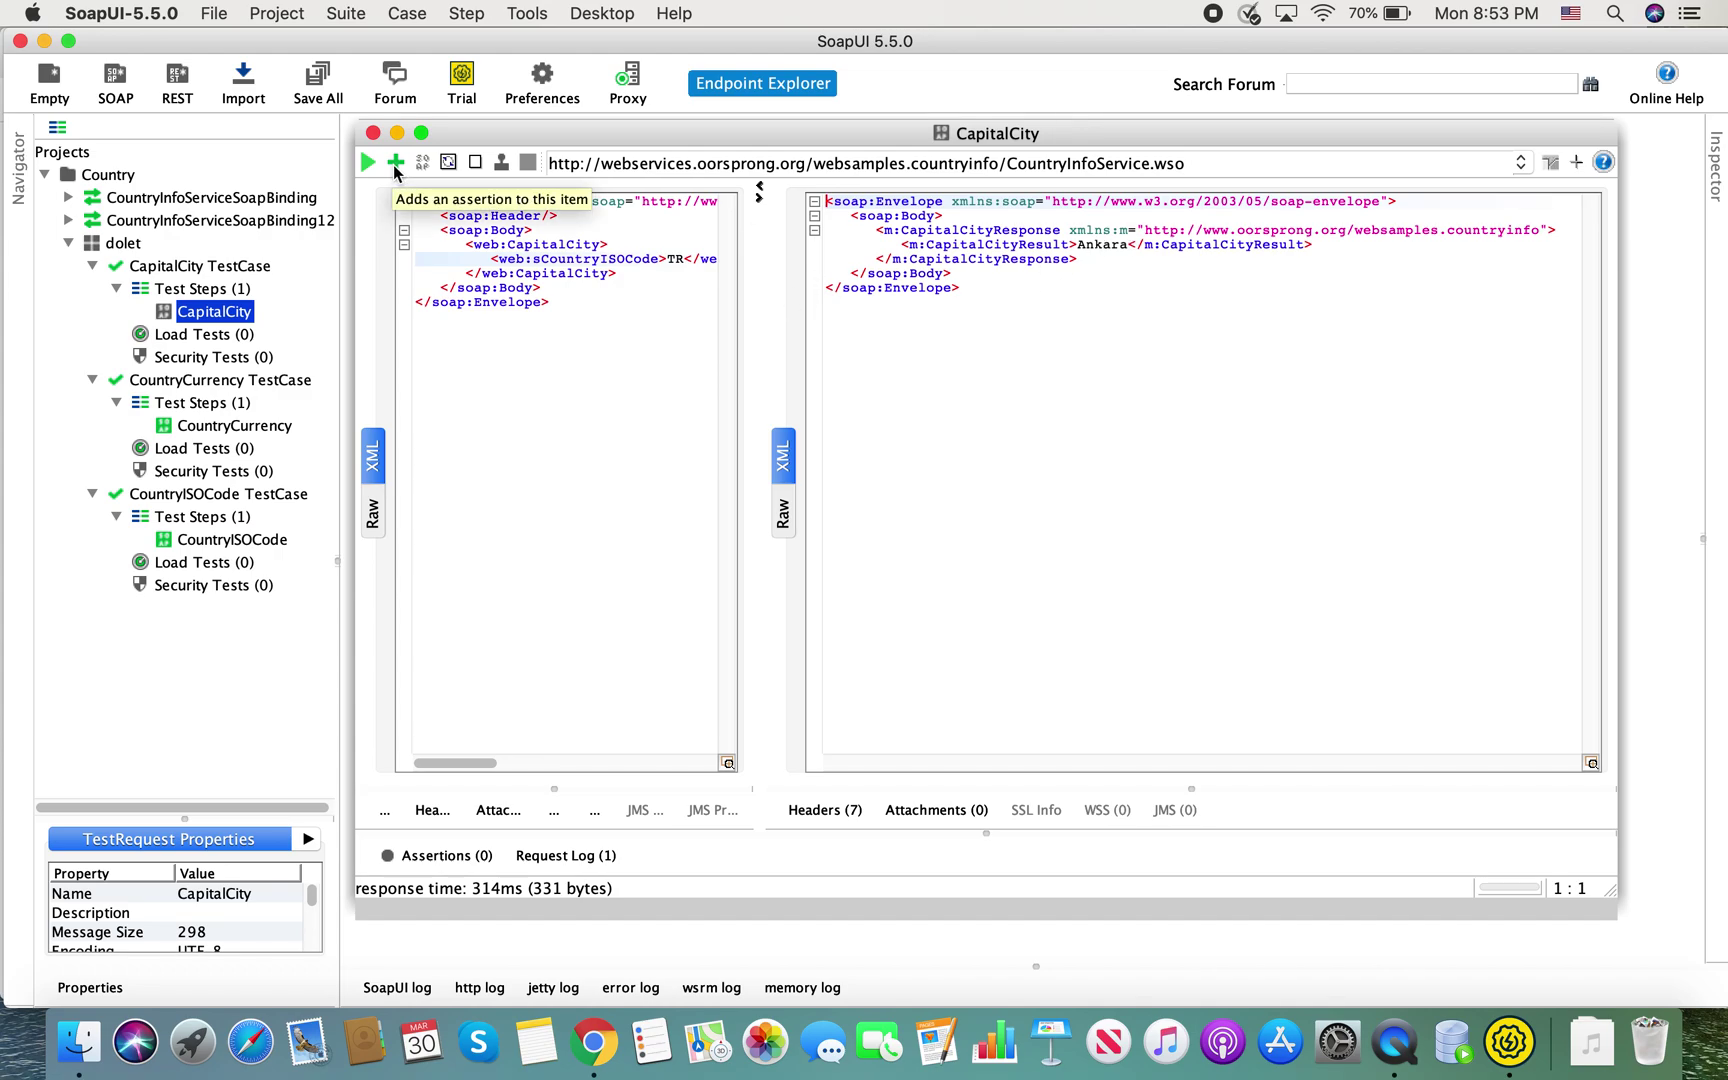
# Add a Contains assertion to the CapitalCity request with the content Ankara
pyautogui.click(396, 166)
pyautogui.click(806, 378)
pyautogui.doubleClick(806, 378)
pyautogui.write('An')
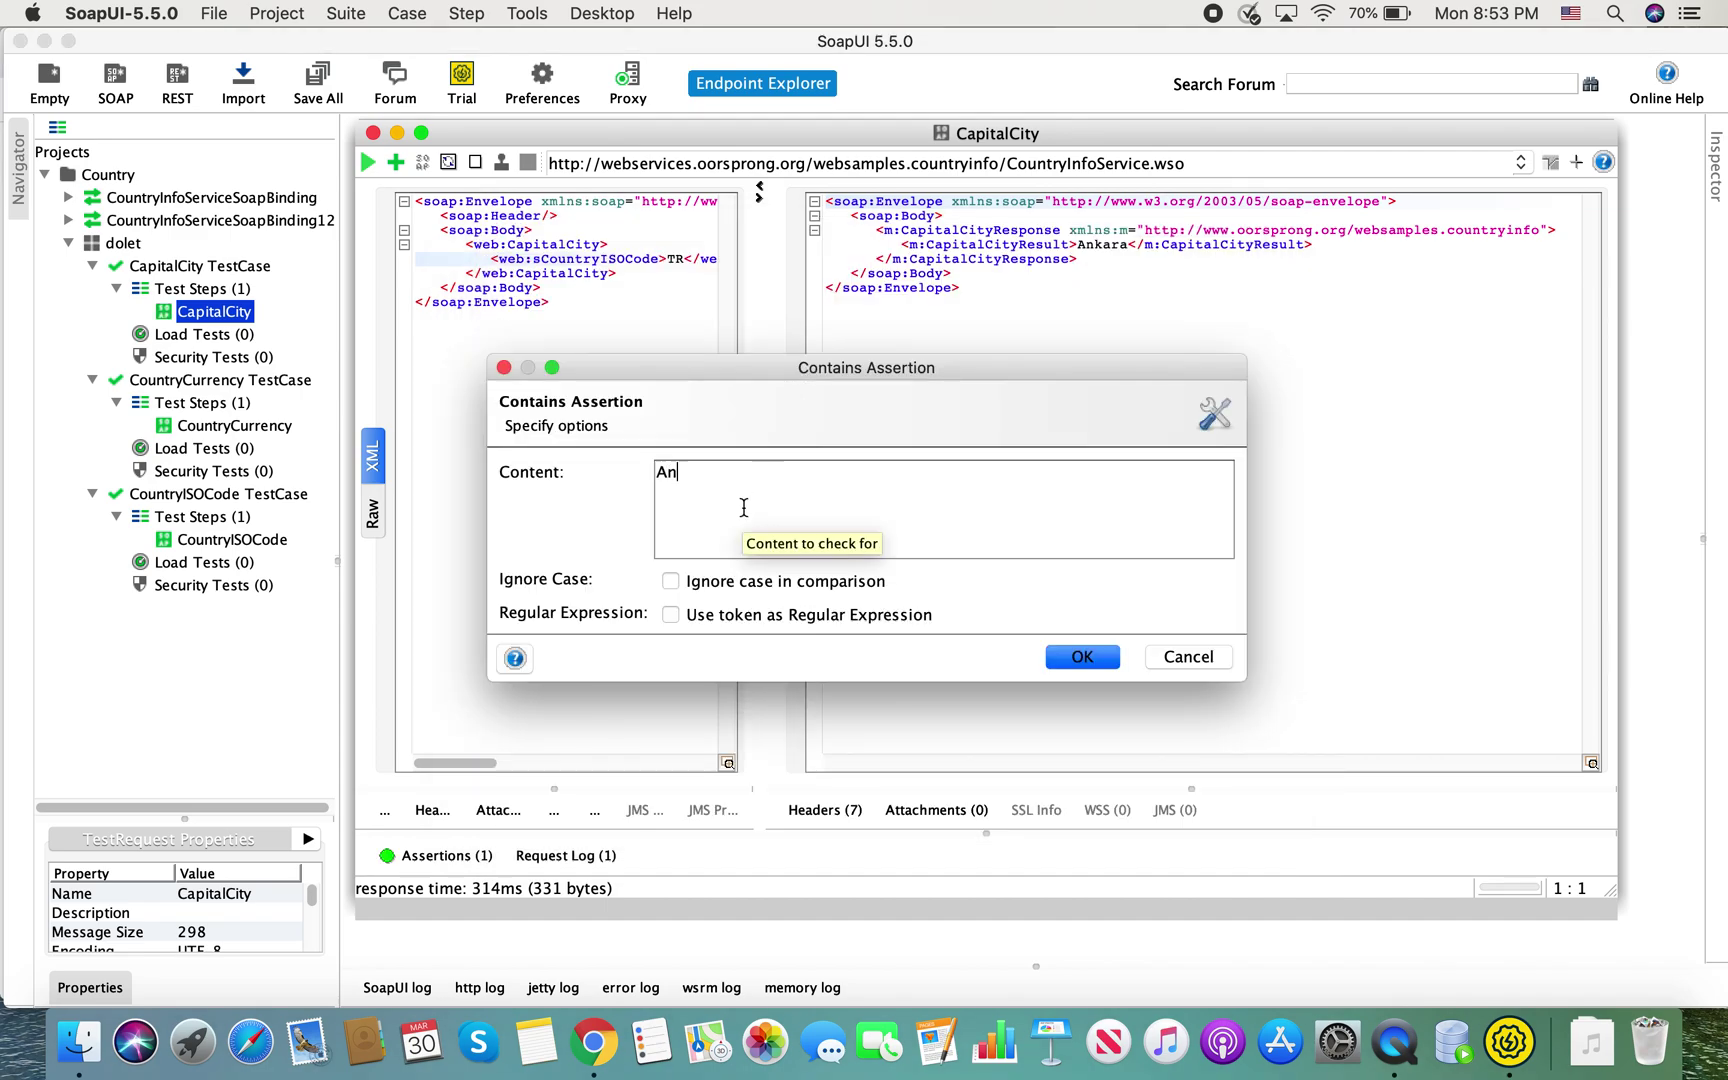
pyautogui.write('kara')
pyautogui.click(1074, 656)
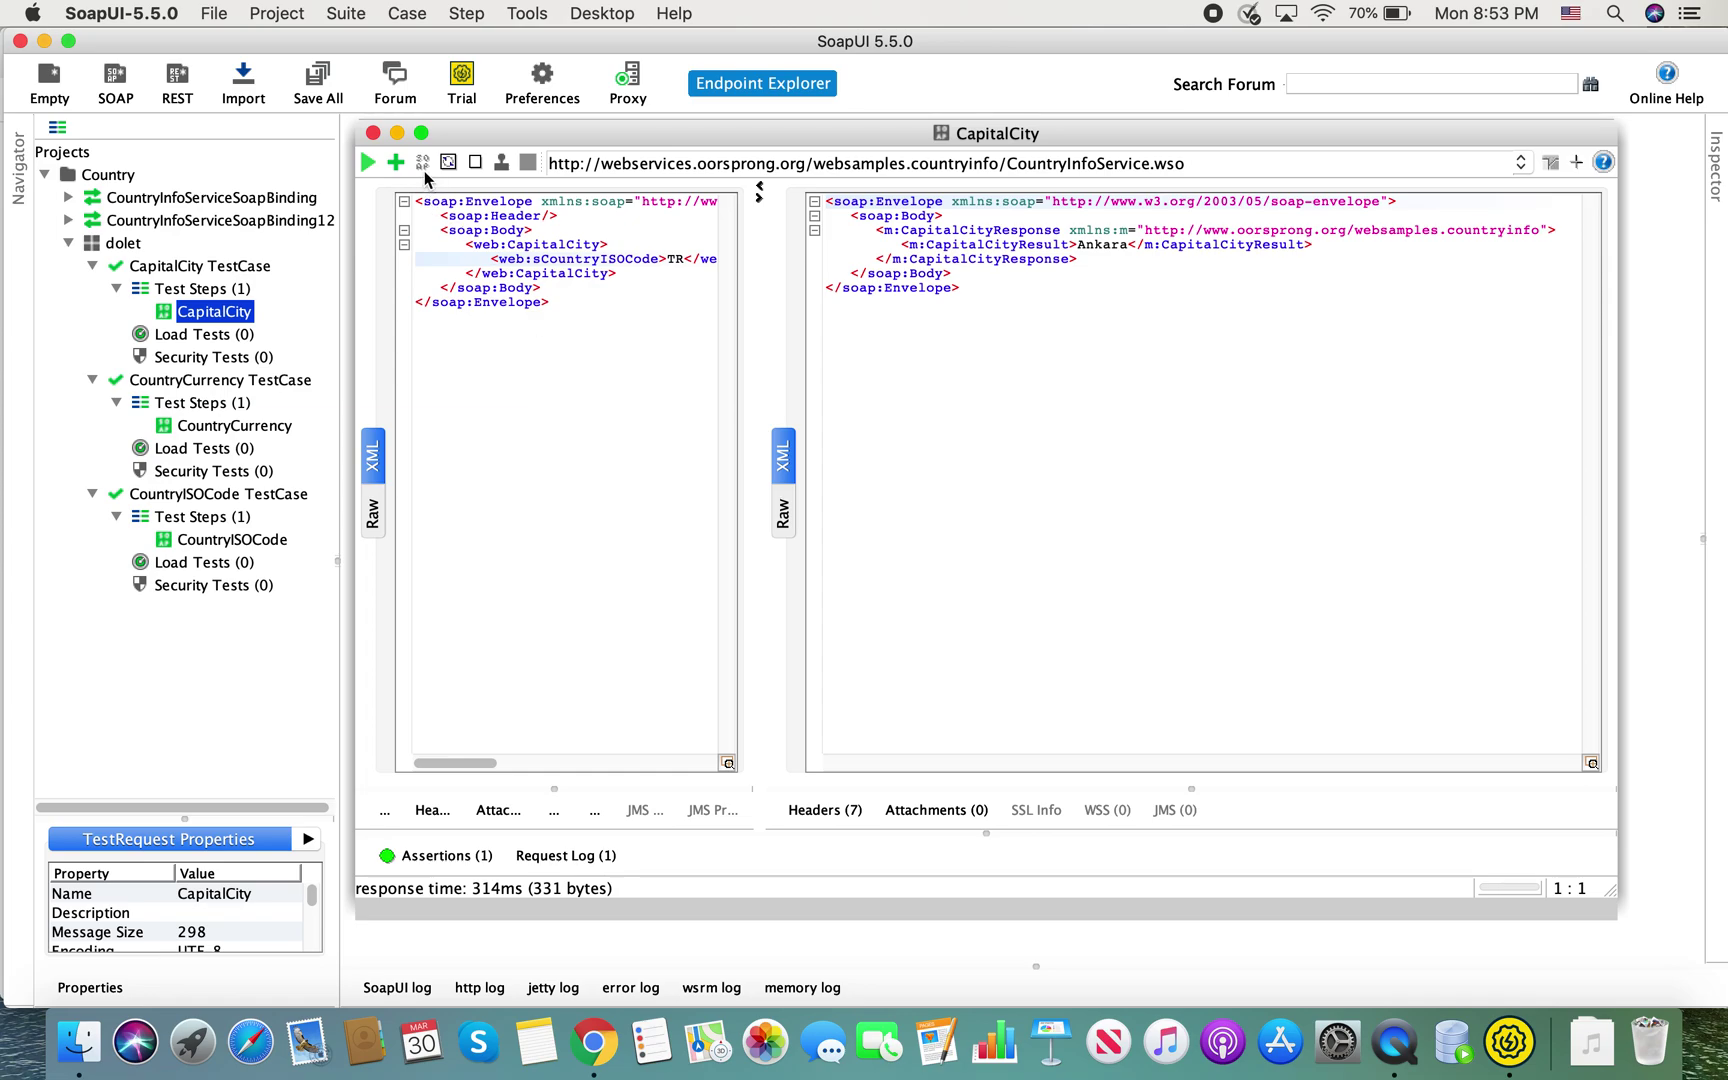
# Add a Not Contains assertion from the Property Content category to the CapitalCity request with the content Istanbul
pyautogui.click(396, 163)
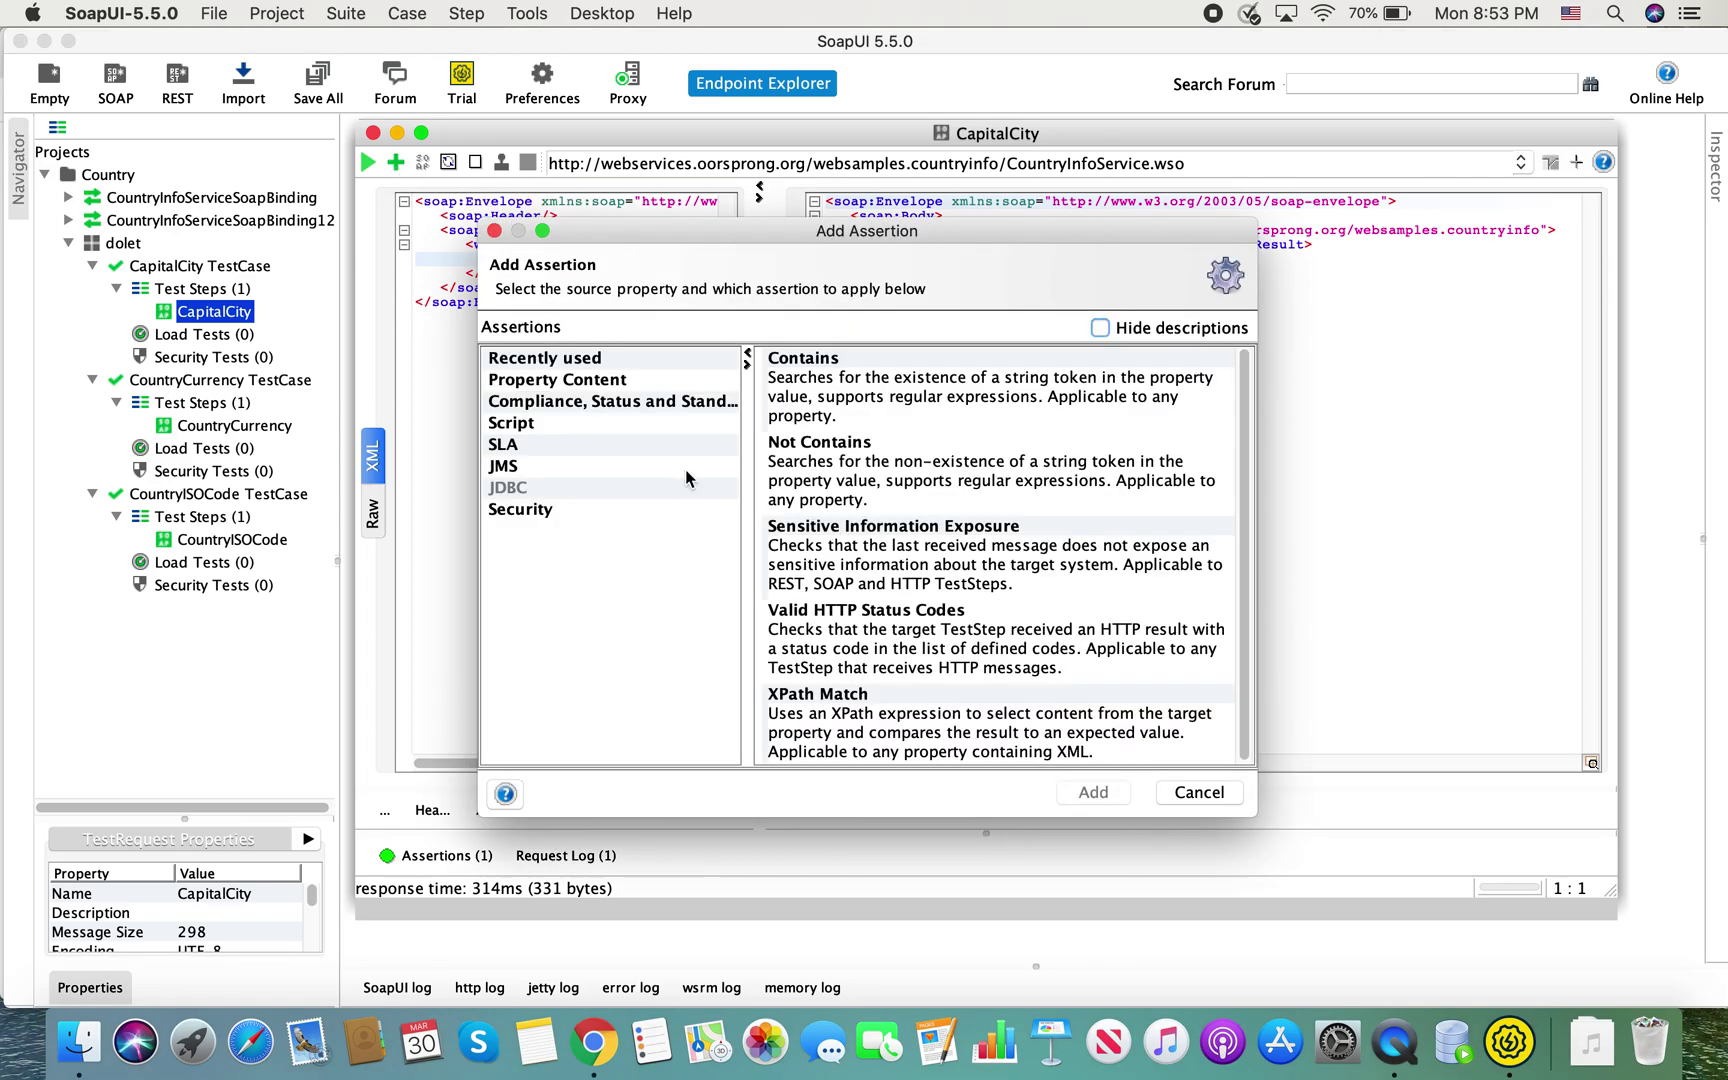
pyautogui.click(645, 380)
pyautogui.scroll(-5, 865, 540)
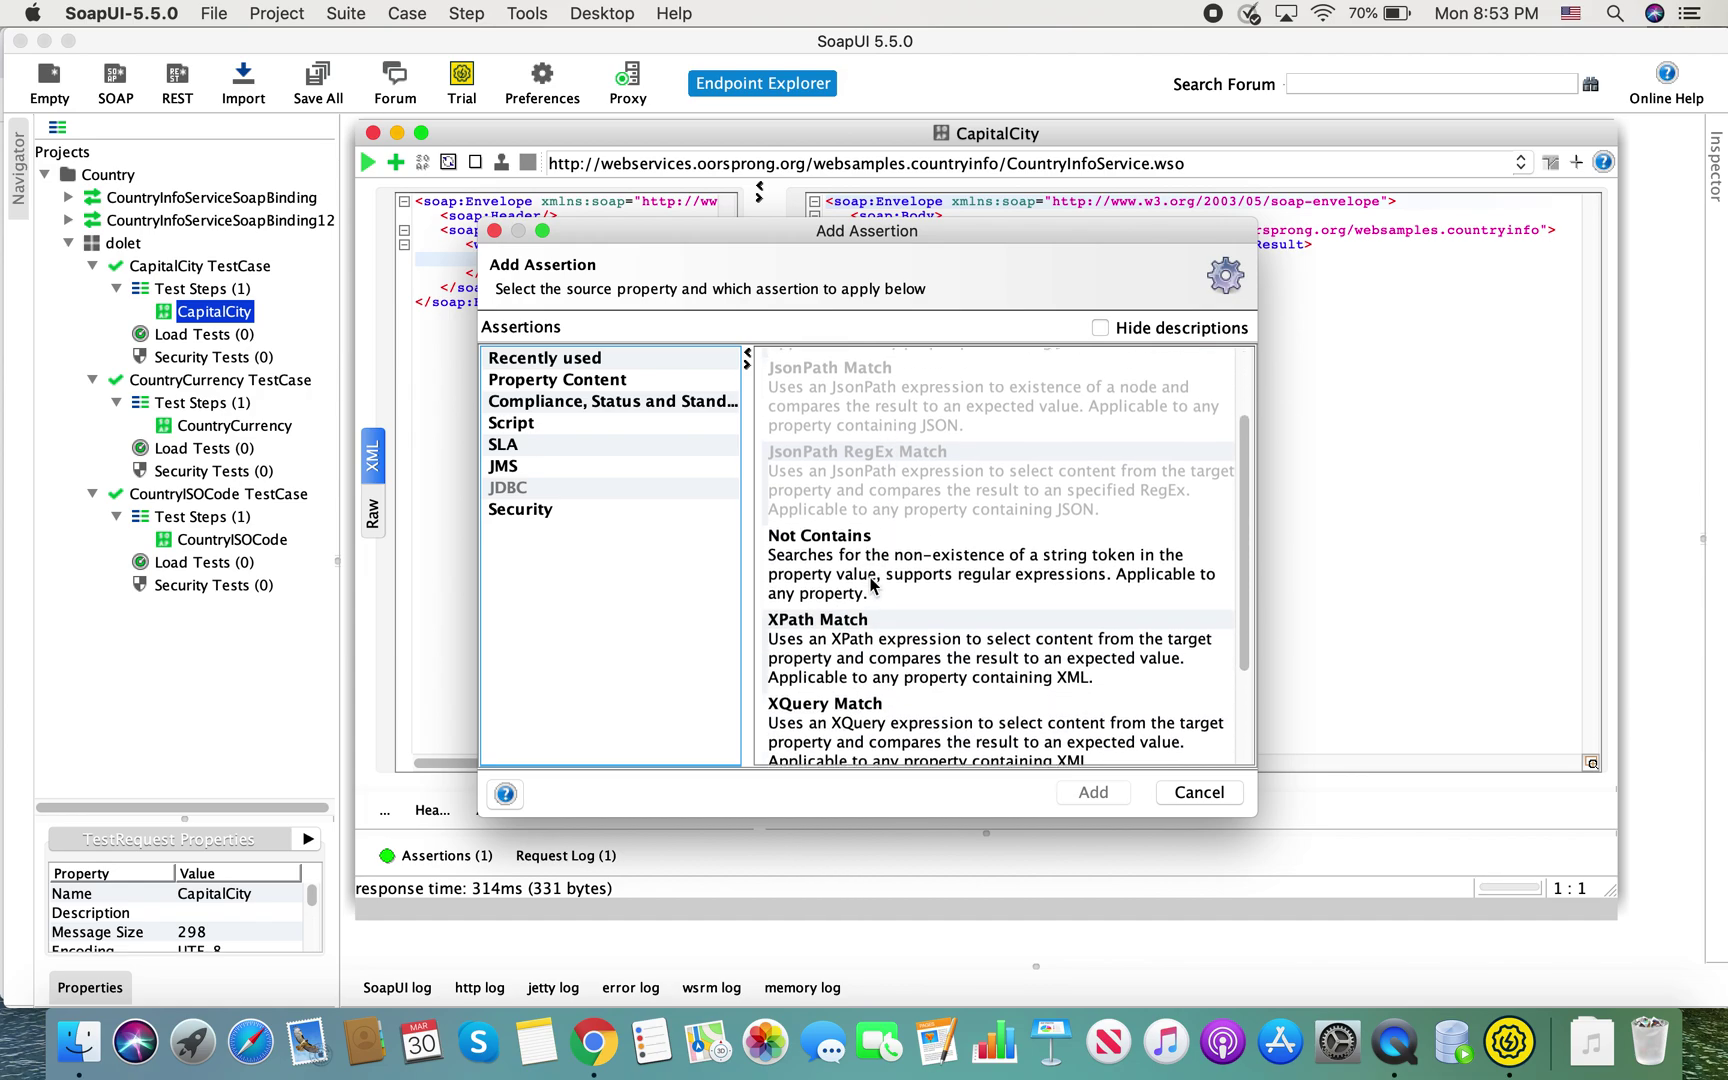
pyautogui.click(879, 561)
pyautogui.click(1100, 795)
pyautogui.write('Istanbul')
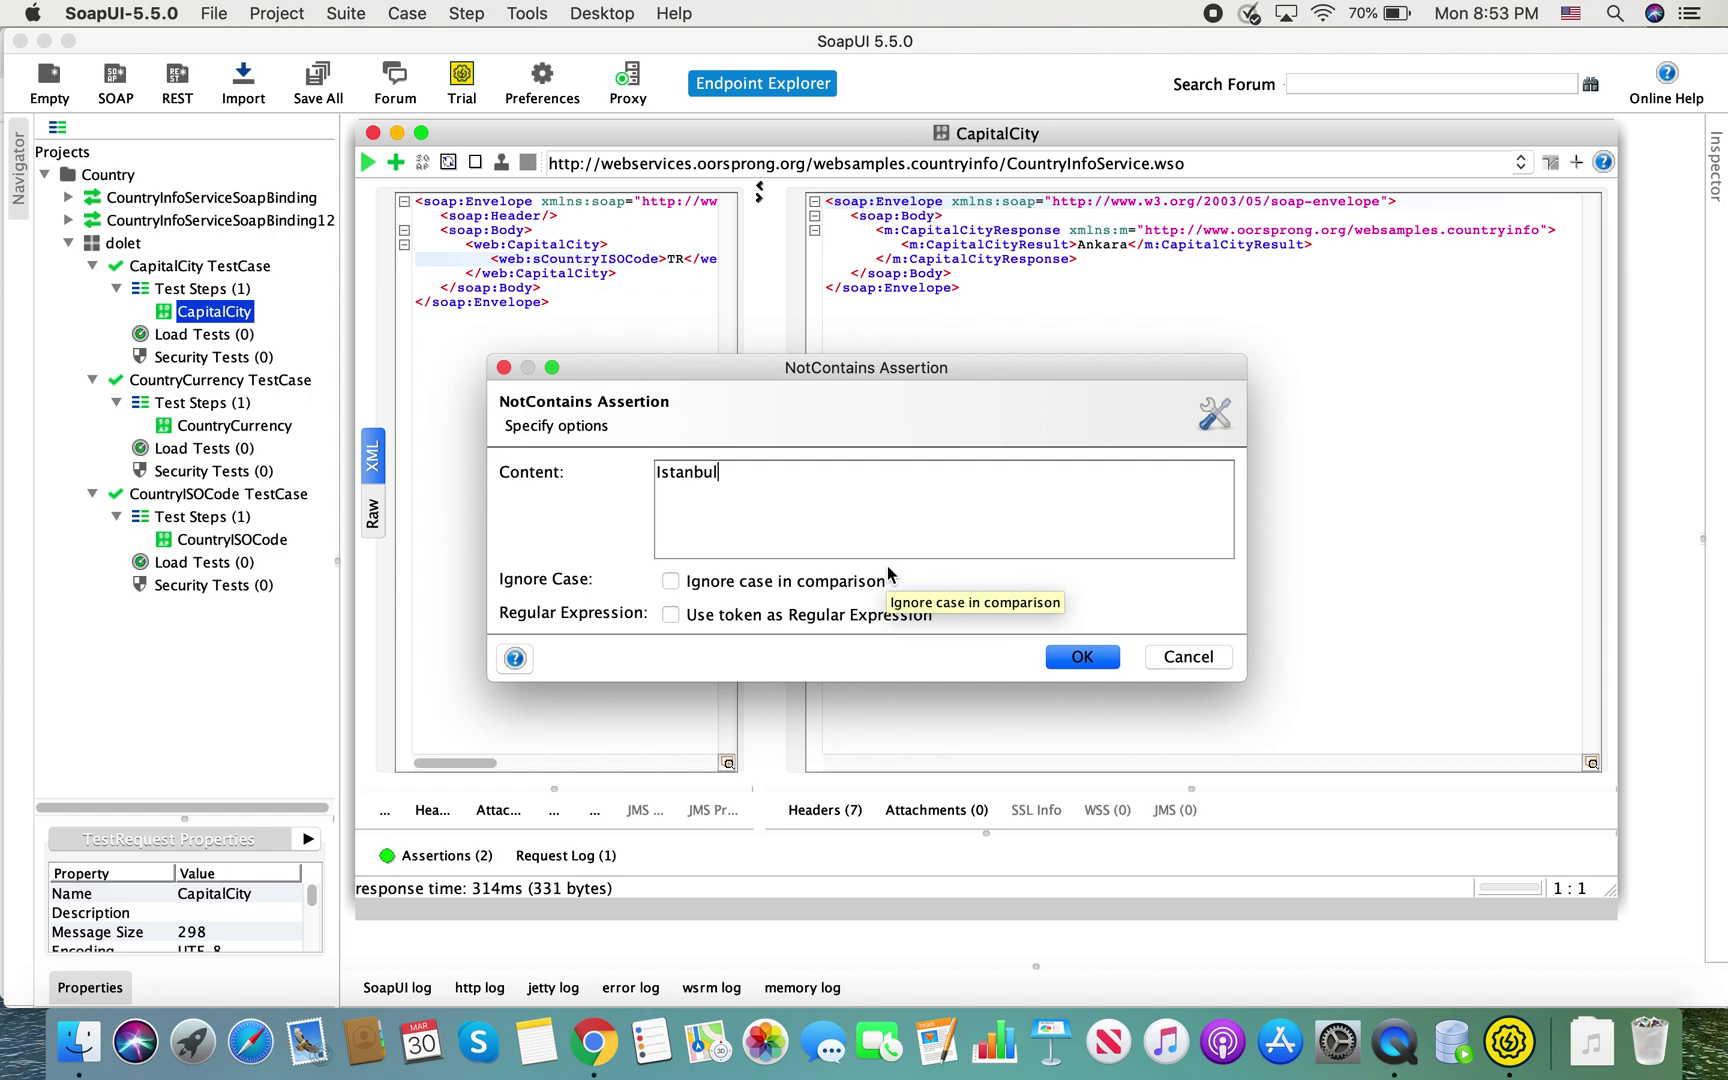
pyautogui.click(1068, 658)
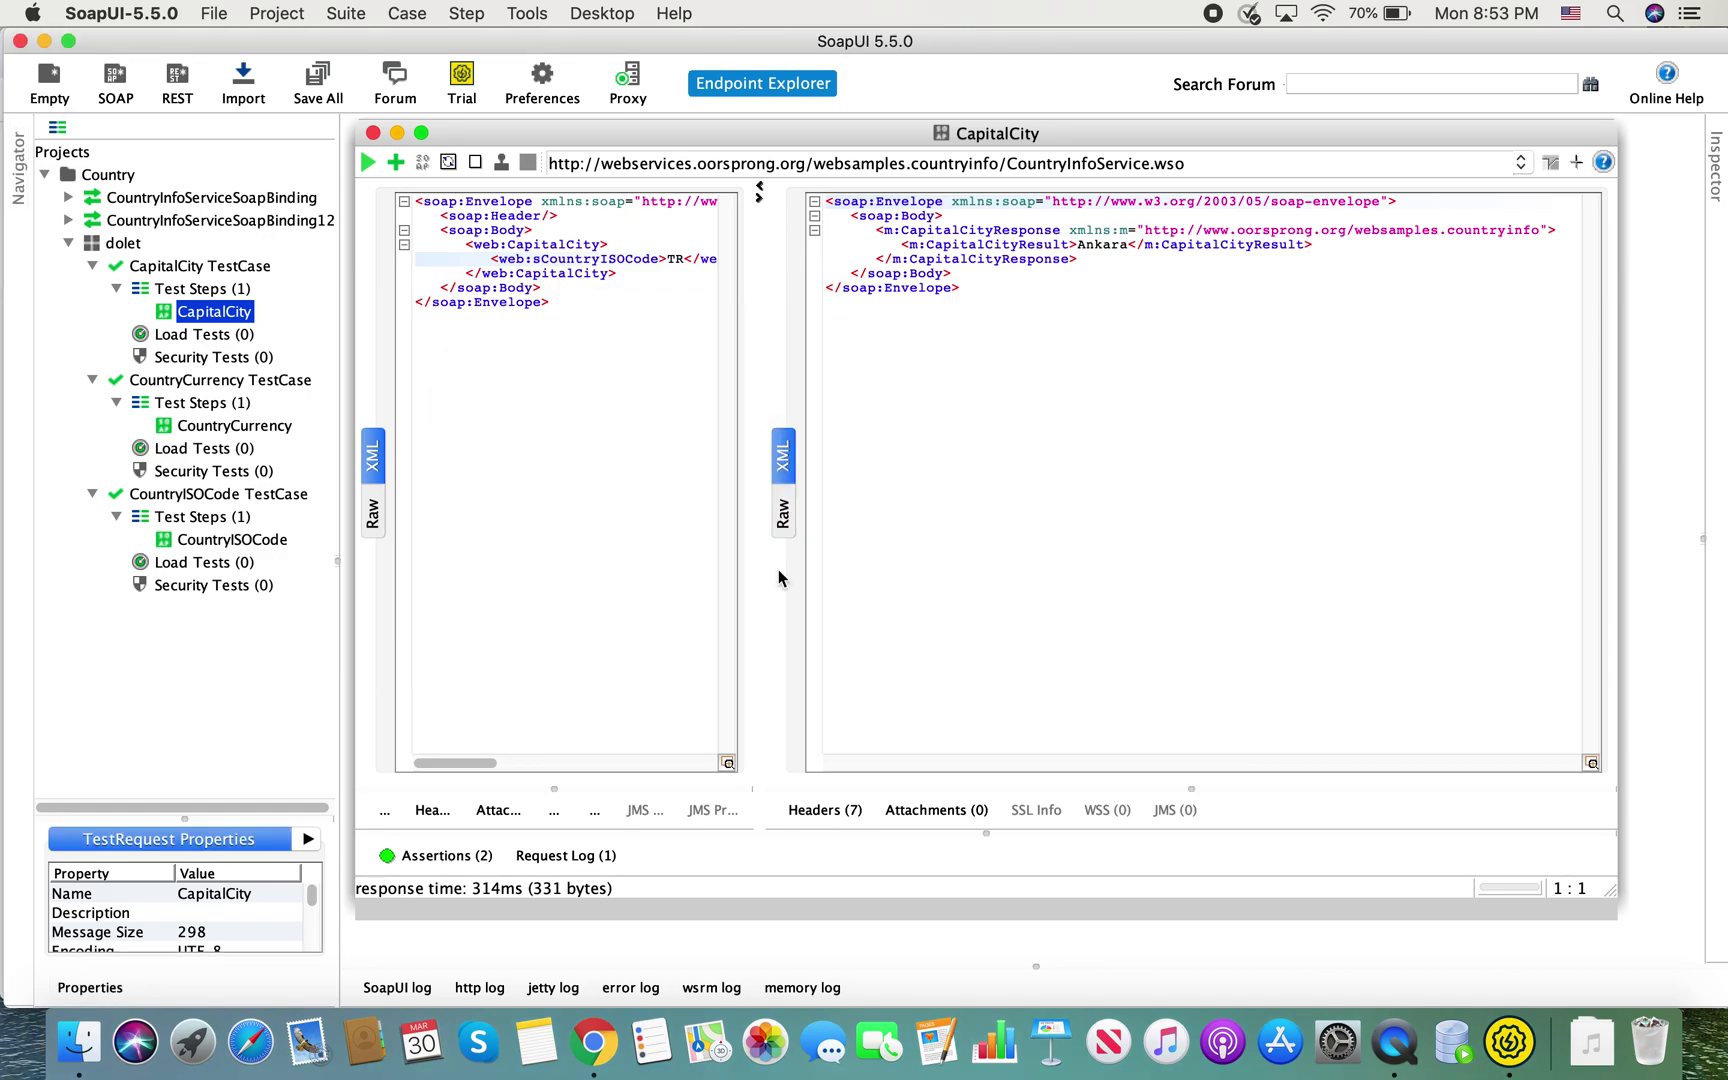
# Add a Valid HTTP Status Codes assertion to the CapitalCity request with code 200
pyautogui.click(396, 162)
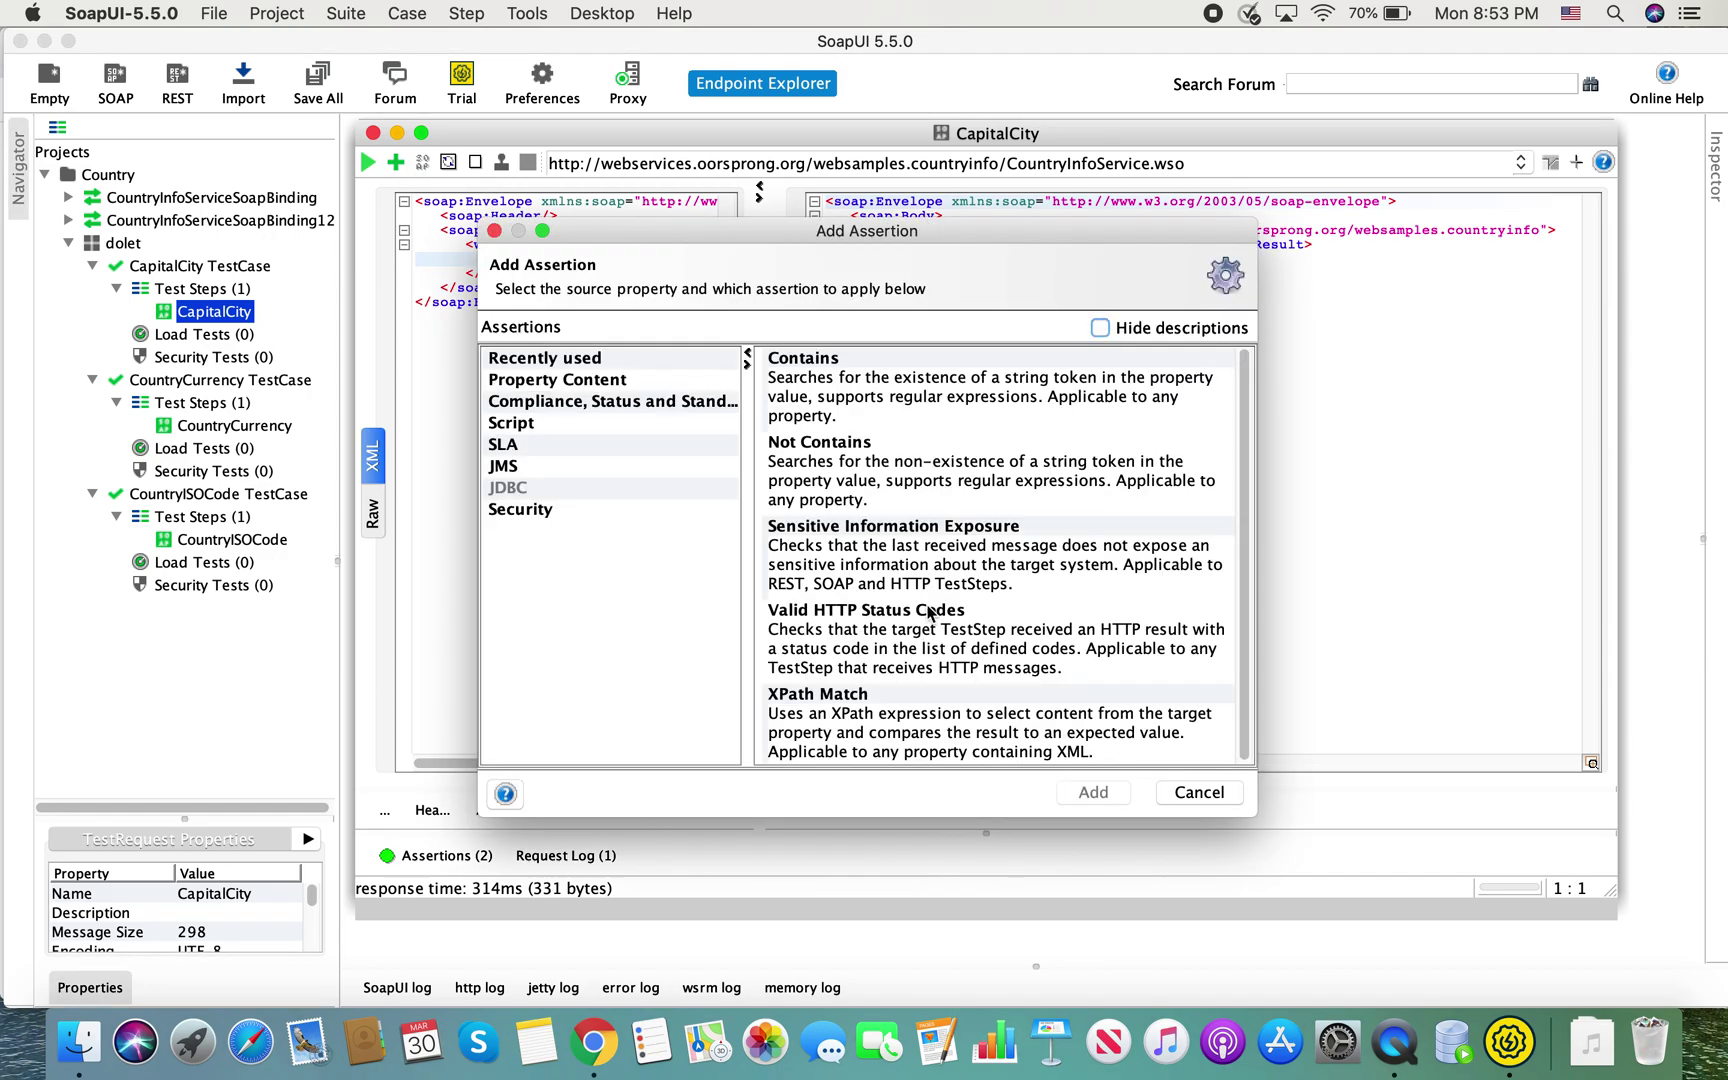
pyautogui.doubleClick(910, 628)
pyautogui.write('200')
pyautogui.click(1058, 618)
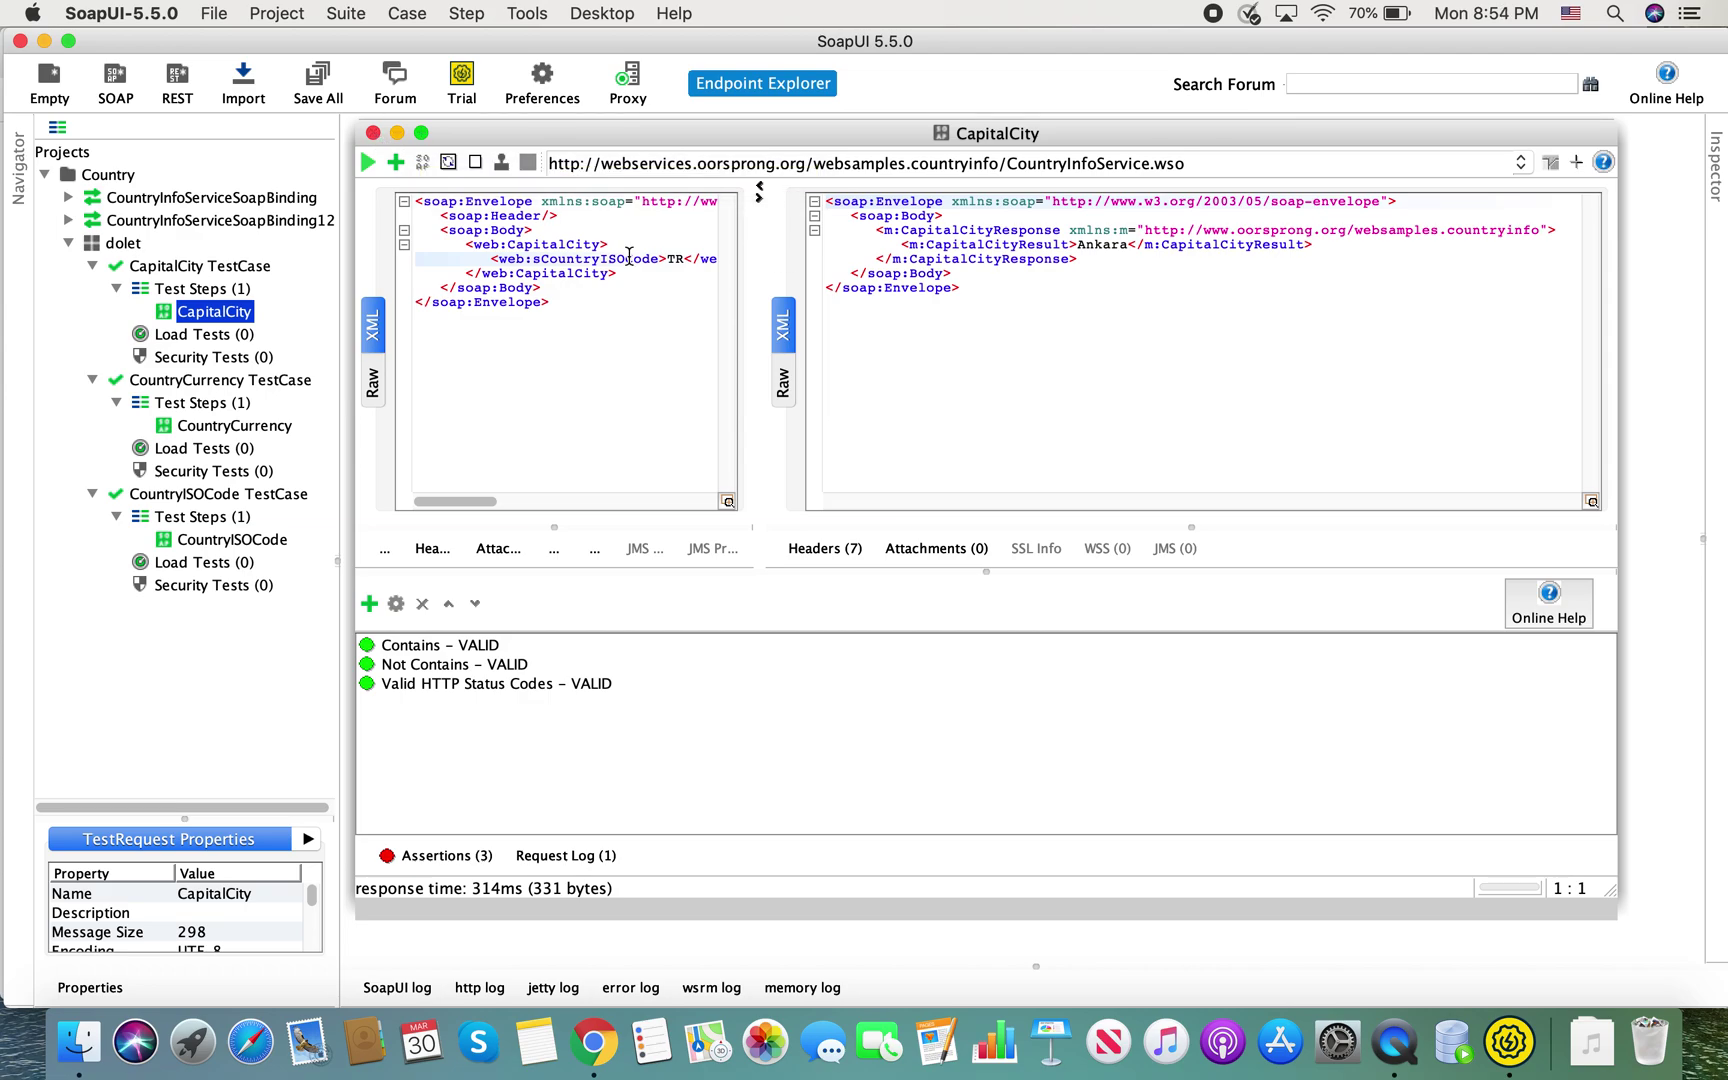
# Add a Response SLA assertion to the CapitalCity request with a maximum response time of 350 ms and close the request
pyautogui.click(396, 162)
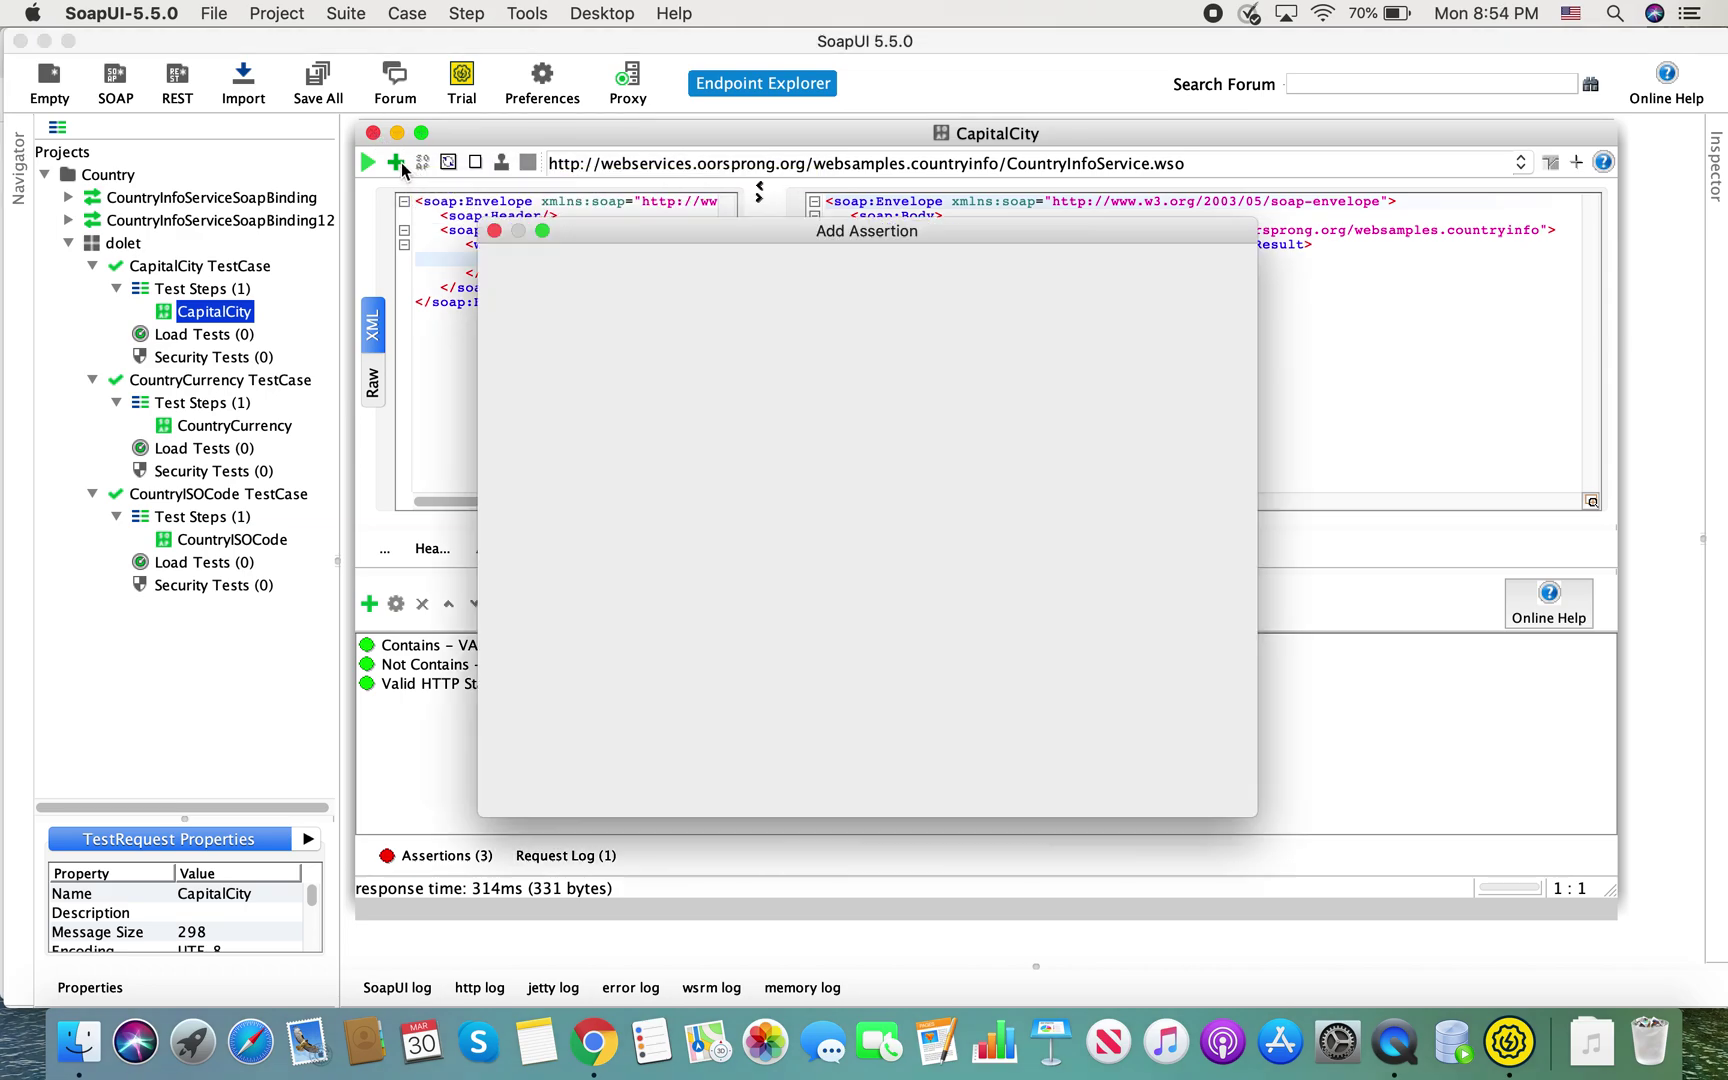
pyautogui.click(533, 445)
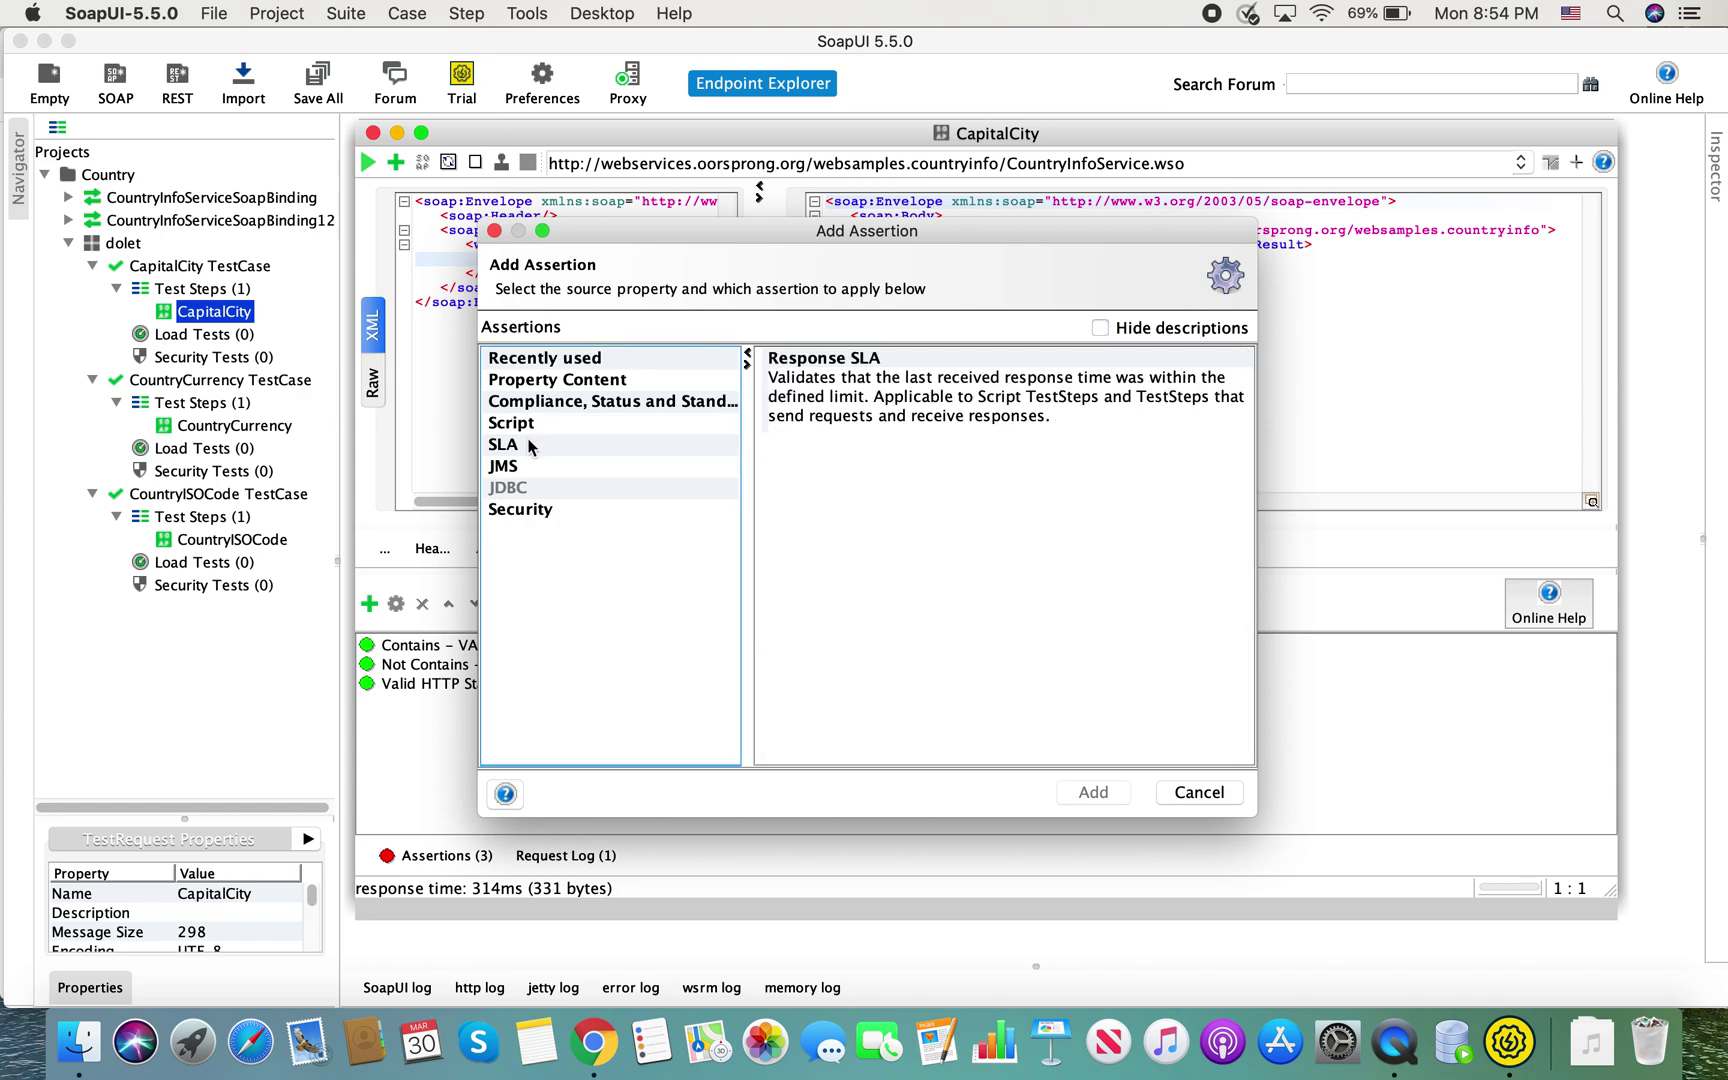
pyautogui.click(870, 386)
pyautogui.click(1100, 793)
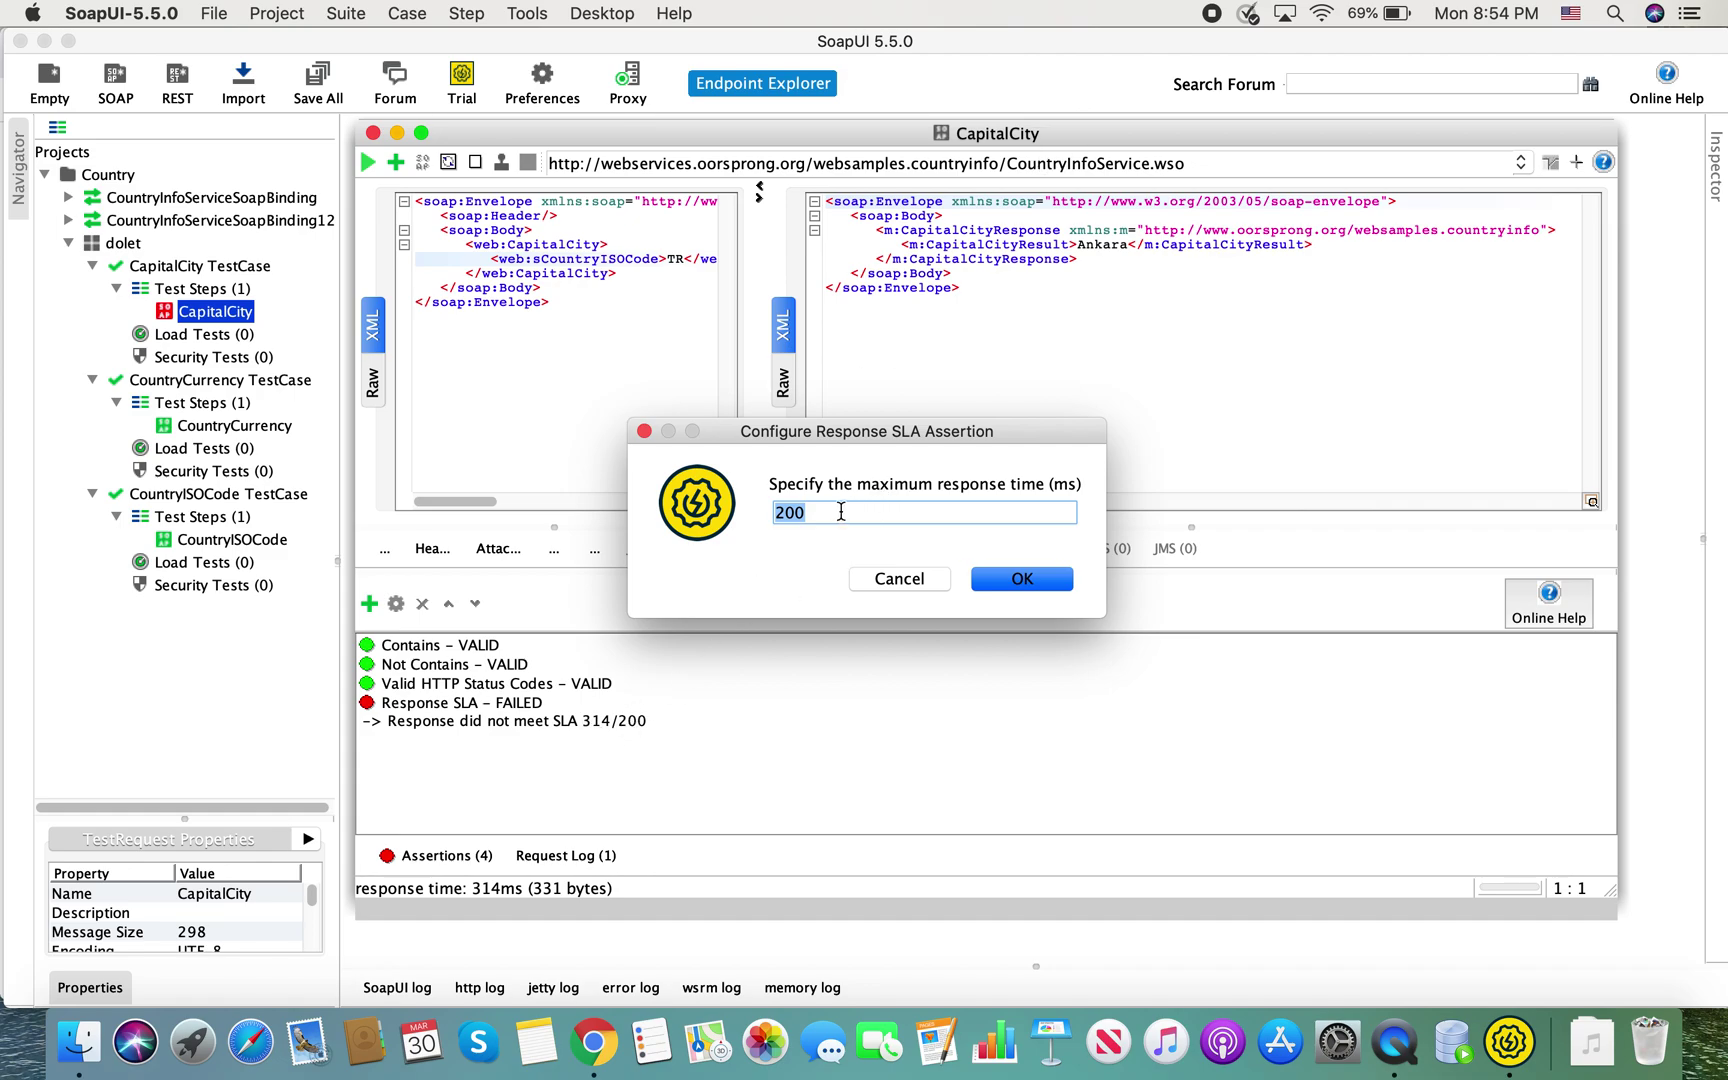
pyautogui.write('350')
pyautogui.click(1025, 580)
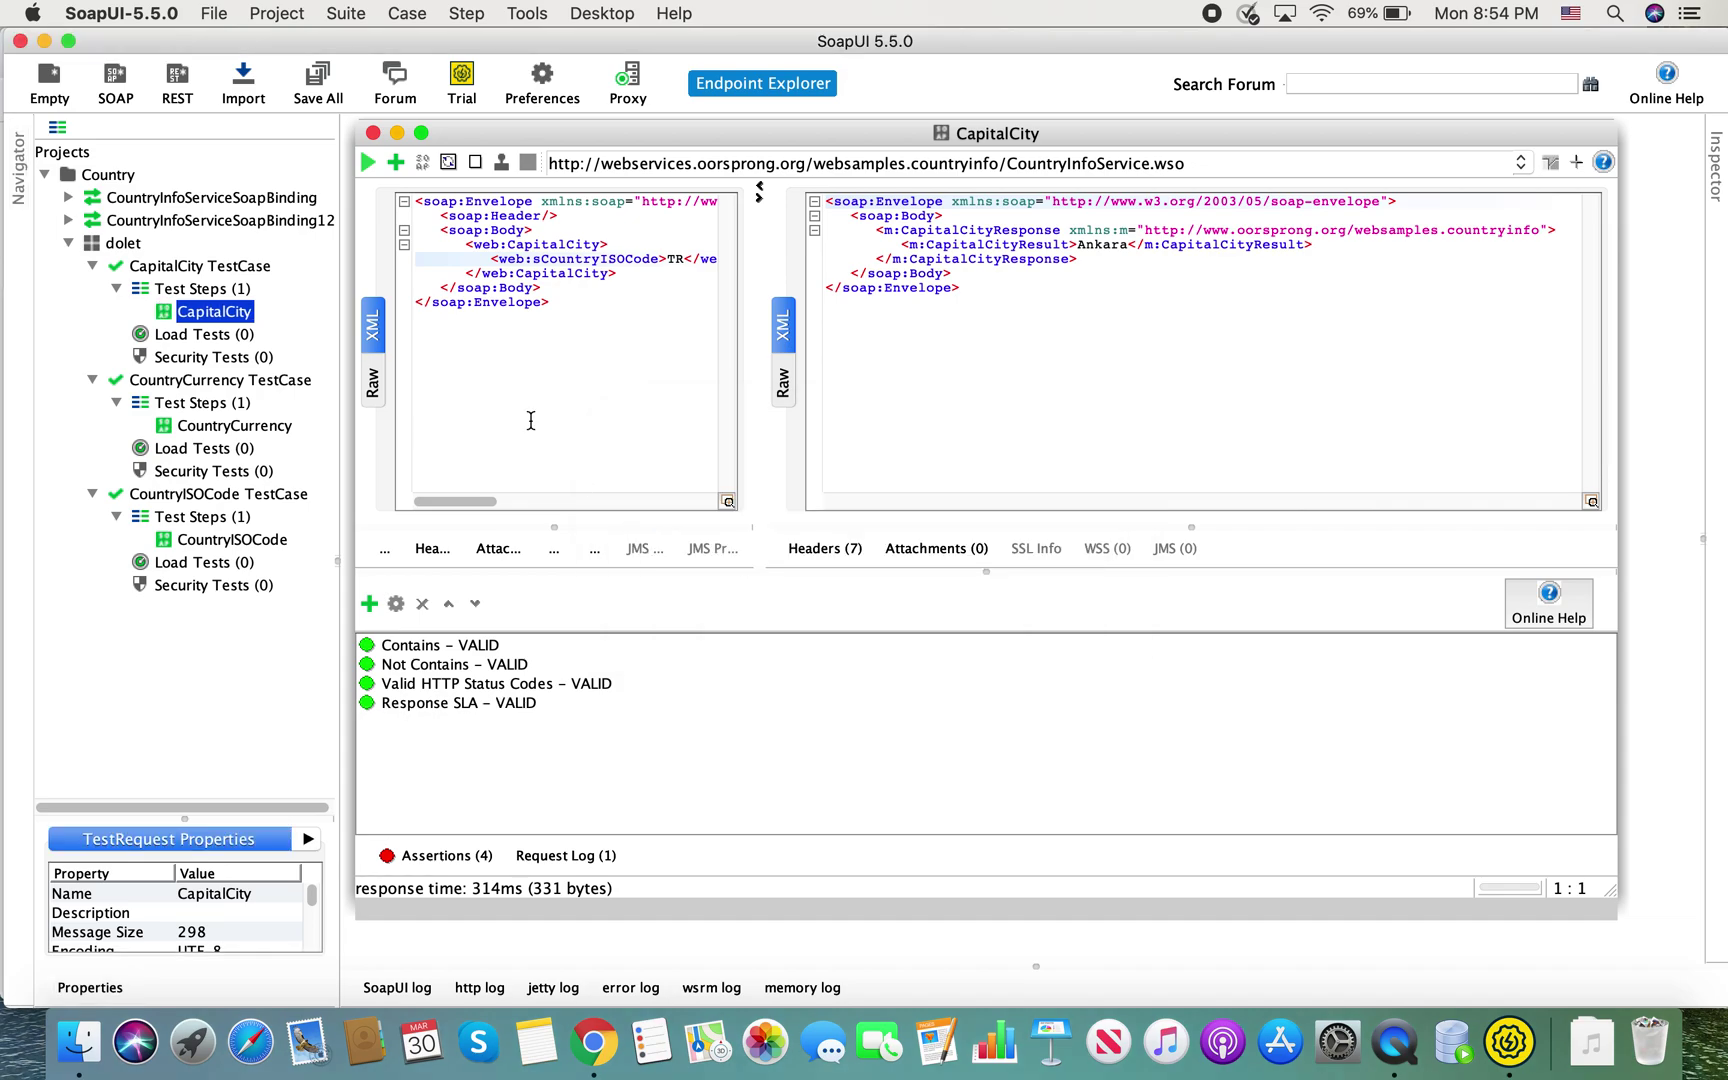
pyautogui.click(373, 132)
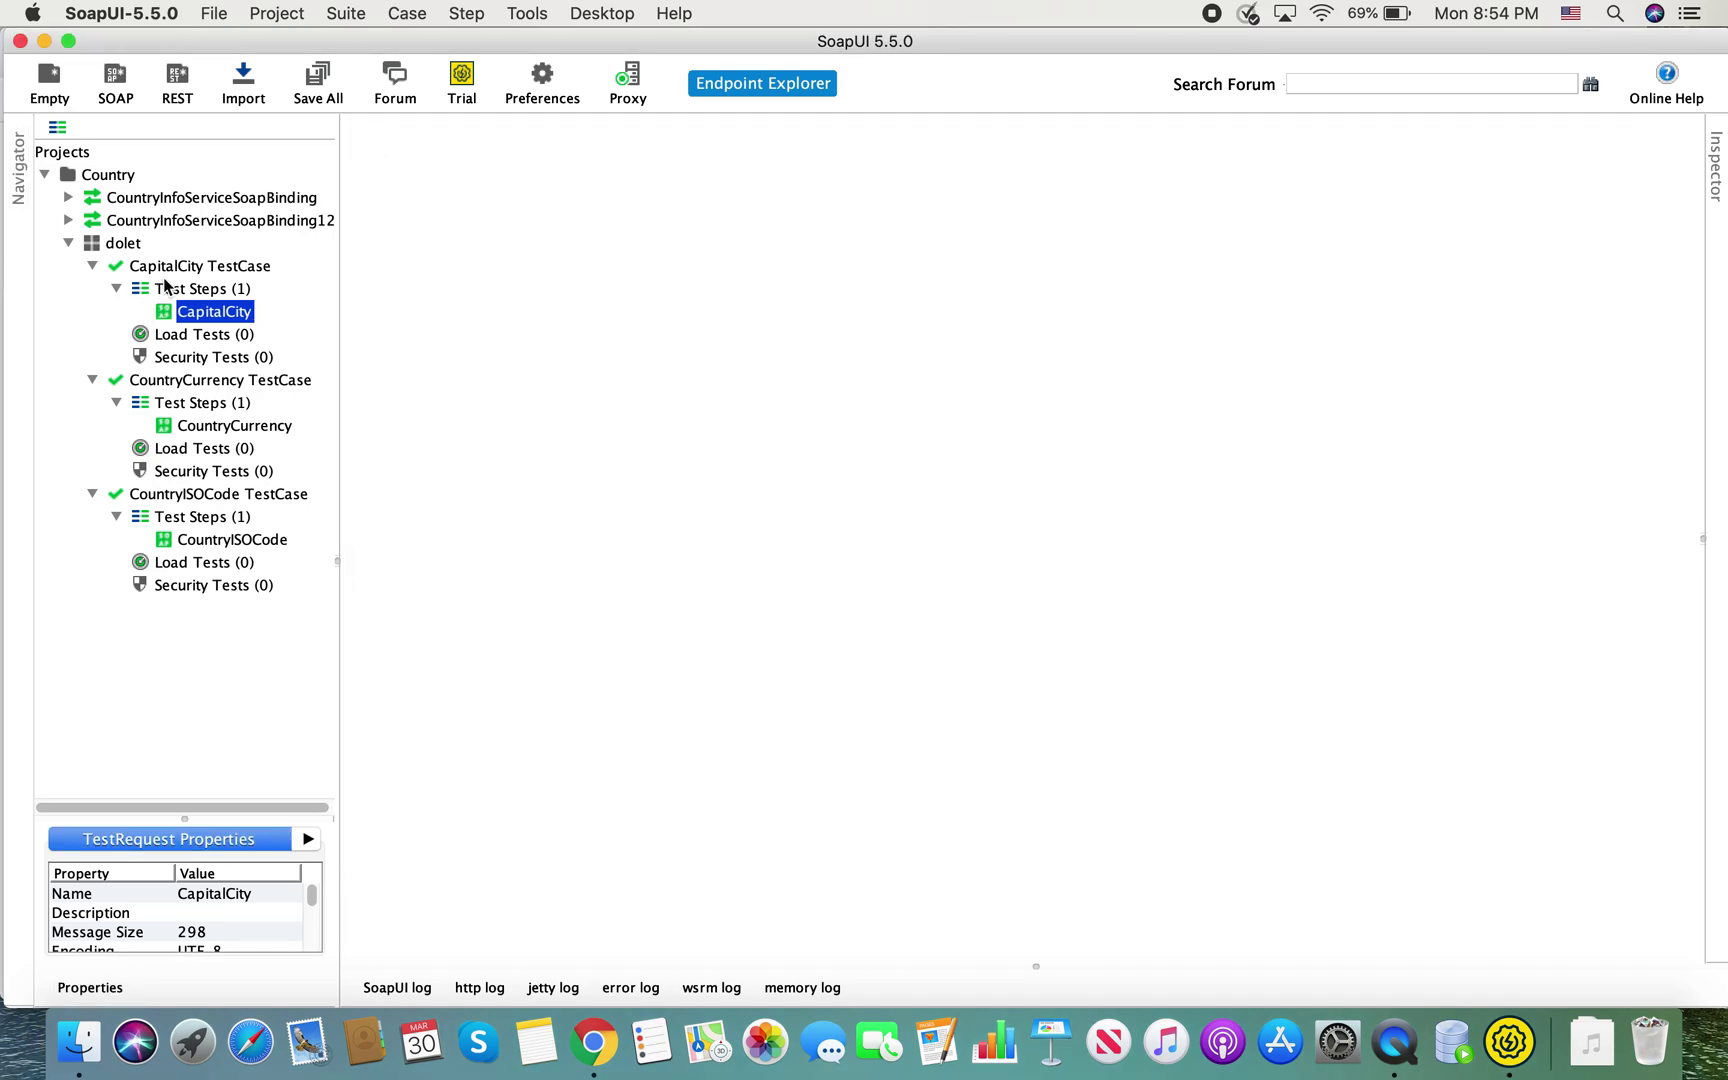
# Run all test cases of the dolet TestSuite and close the suite window
pyautogui.doubleClick(117, 248)
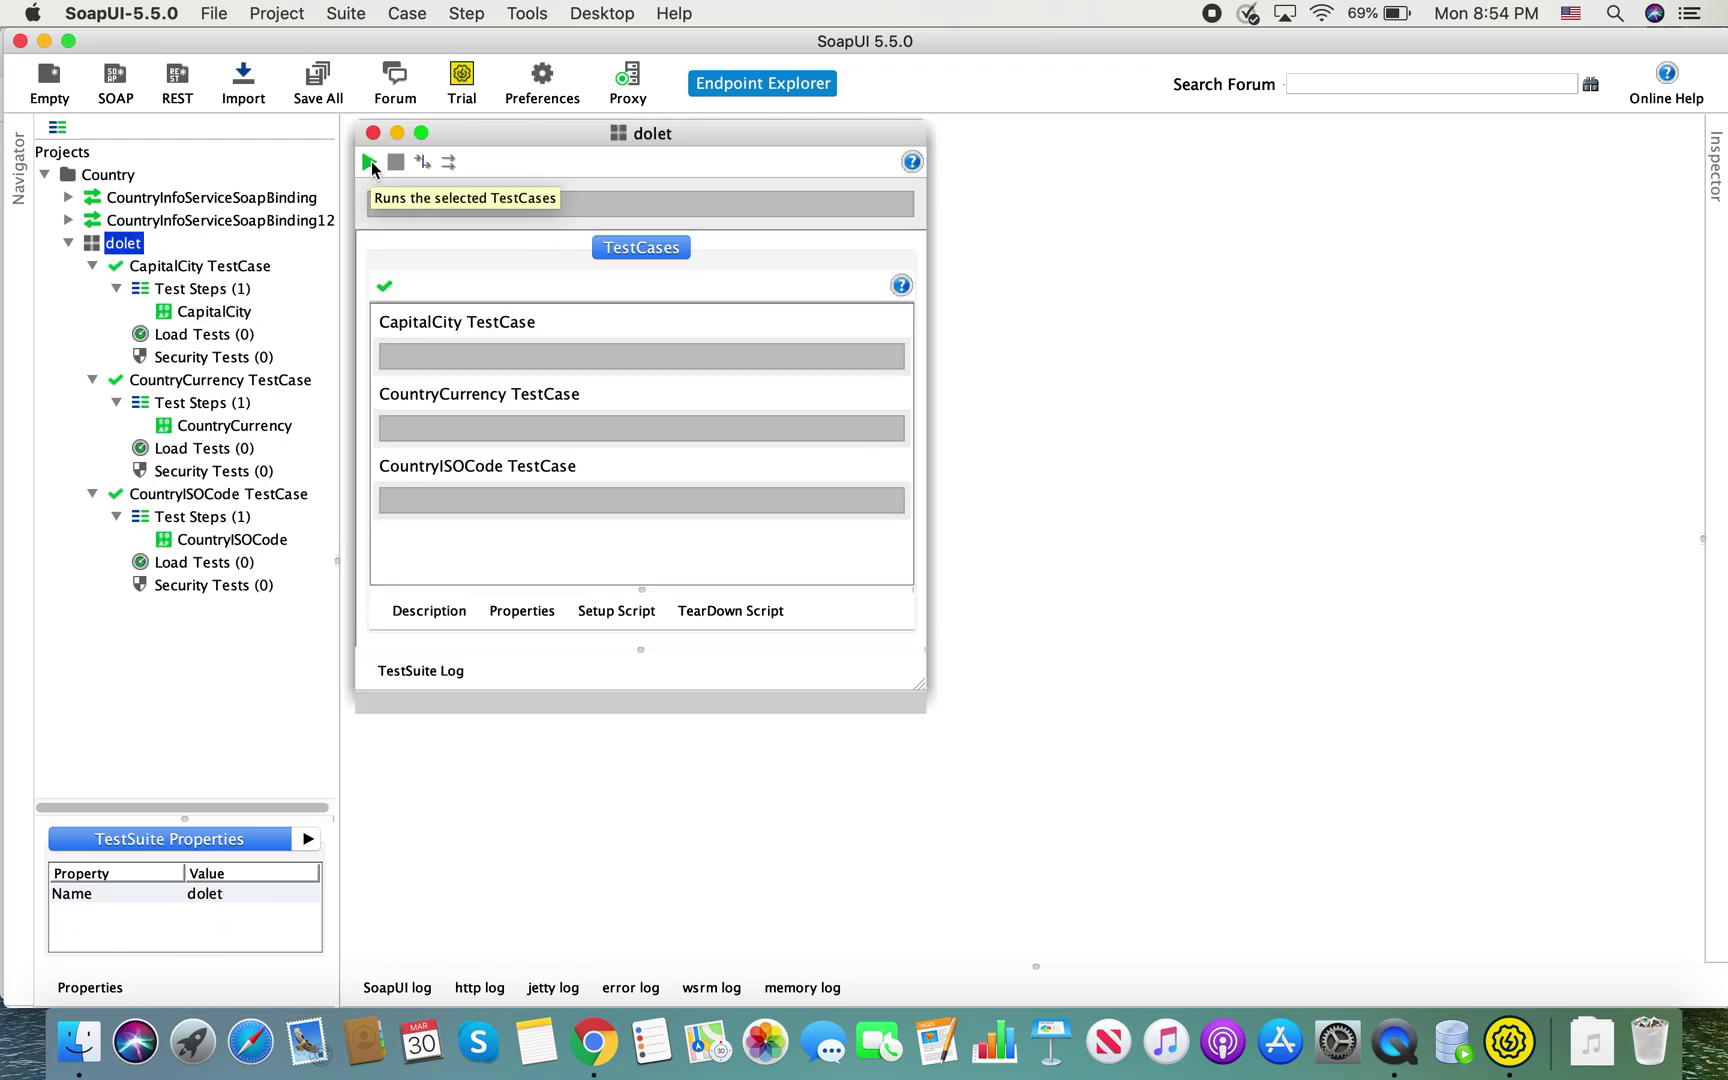
pyautogui.click(369, 161)
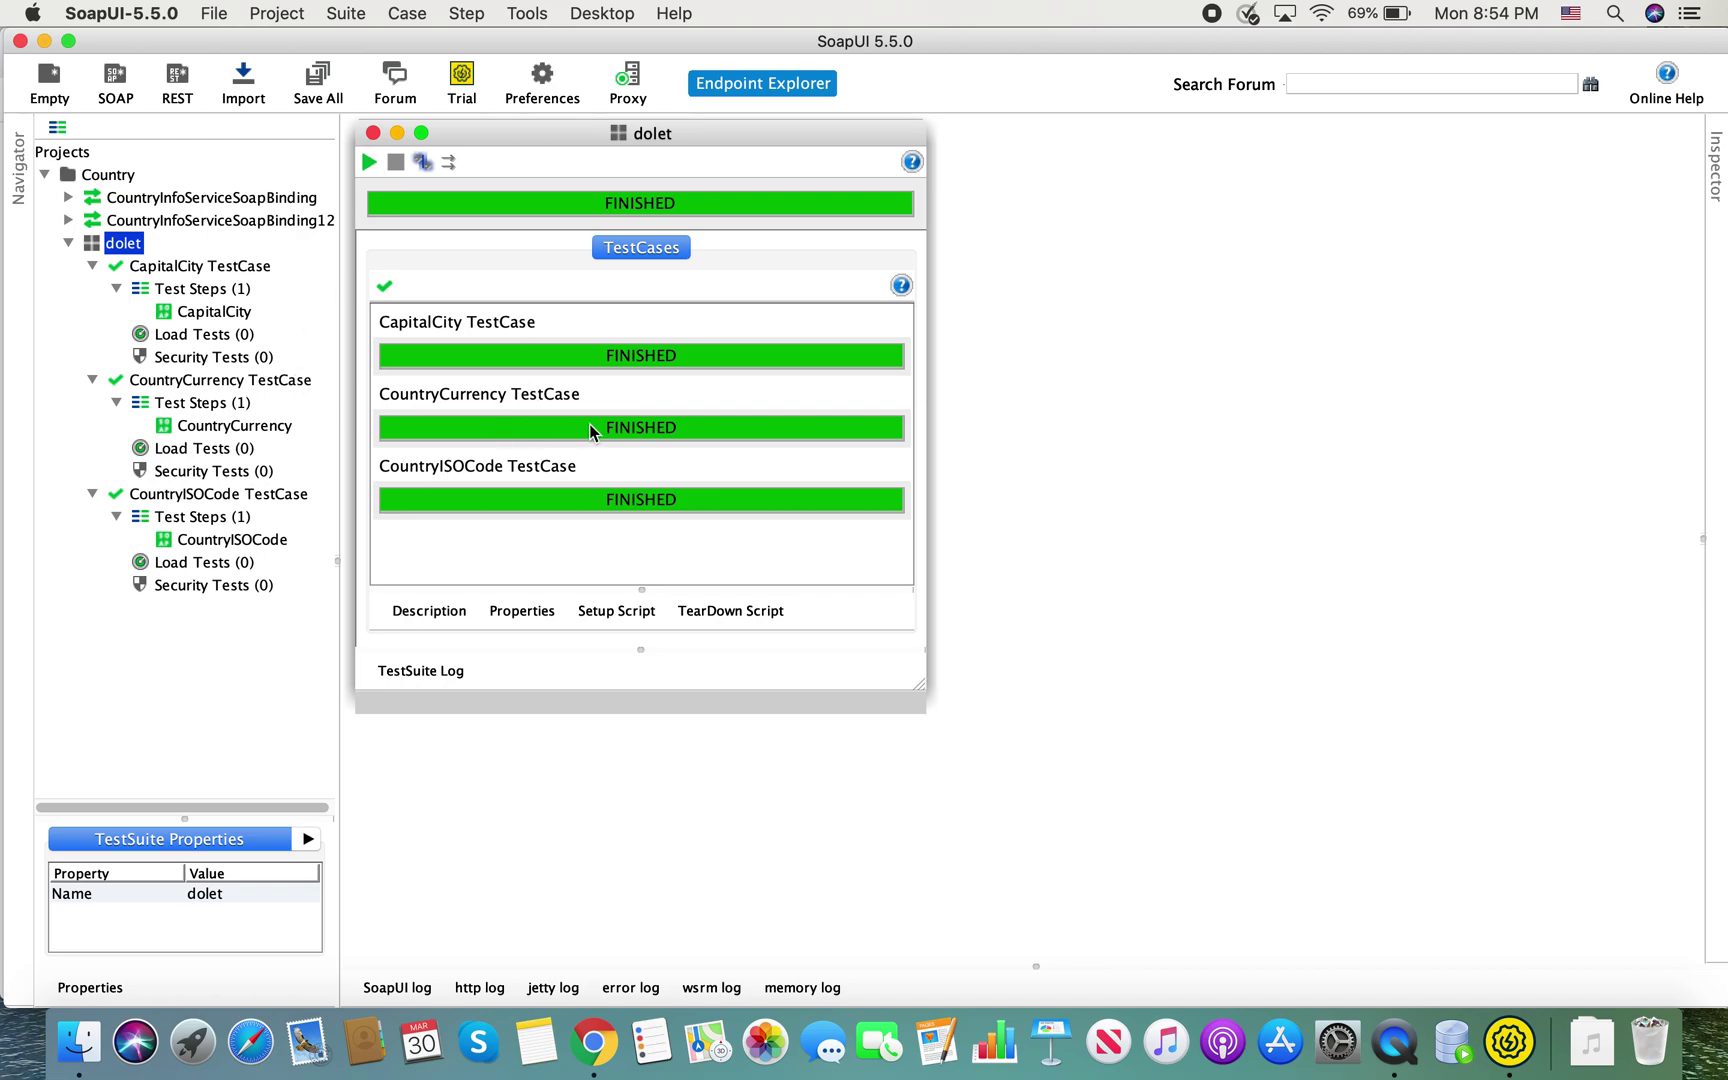
pyautogui.click(373, 133)
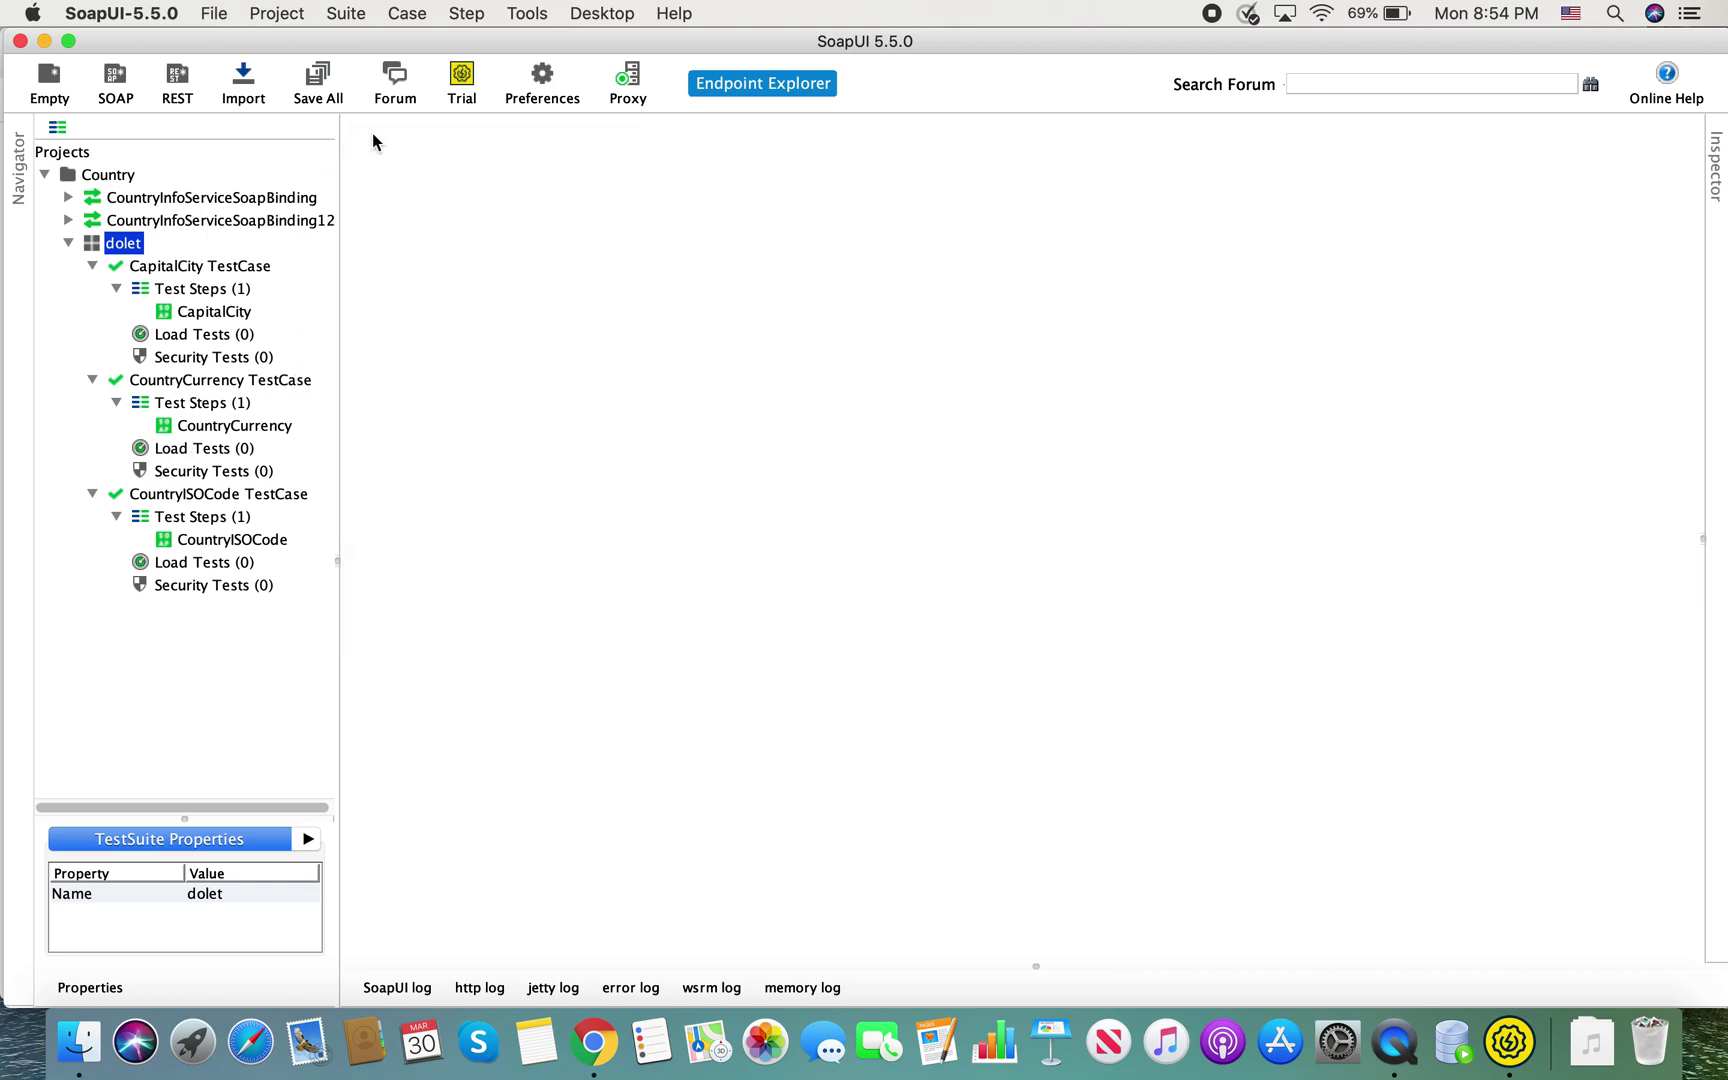
# Change the content of the CountryCurrency request's Contains assertion to New Liradklsfk
pyautogui.doubleClick(200, 425)
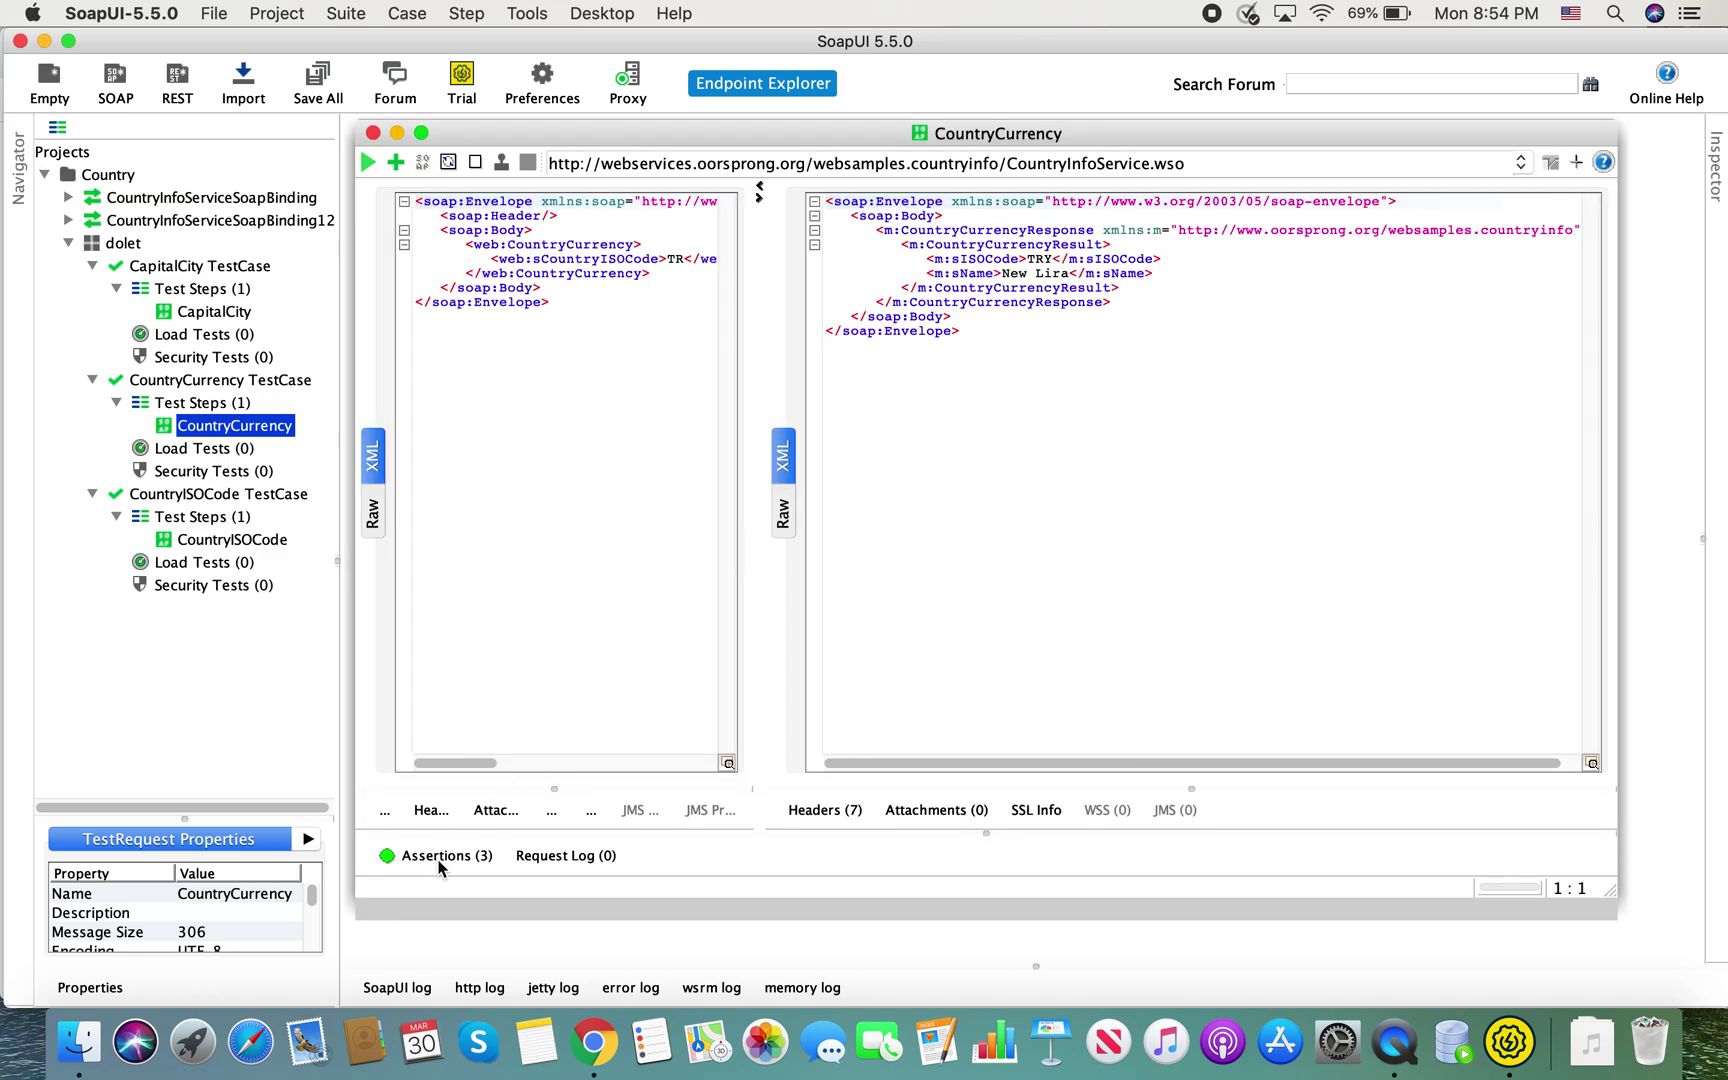
pyautogui.click(440, 857)
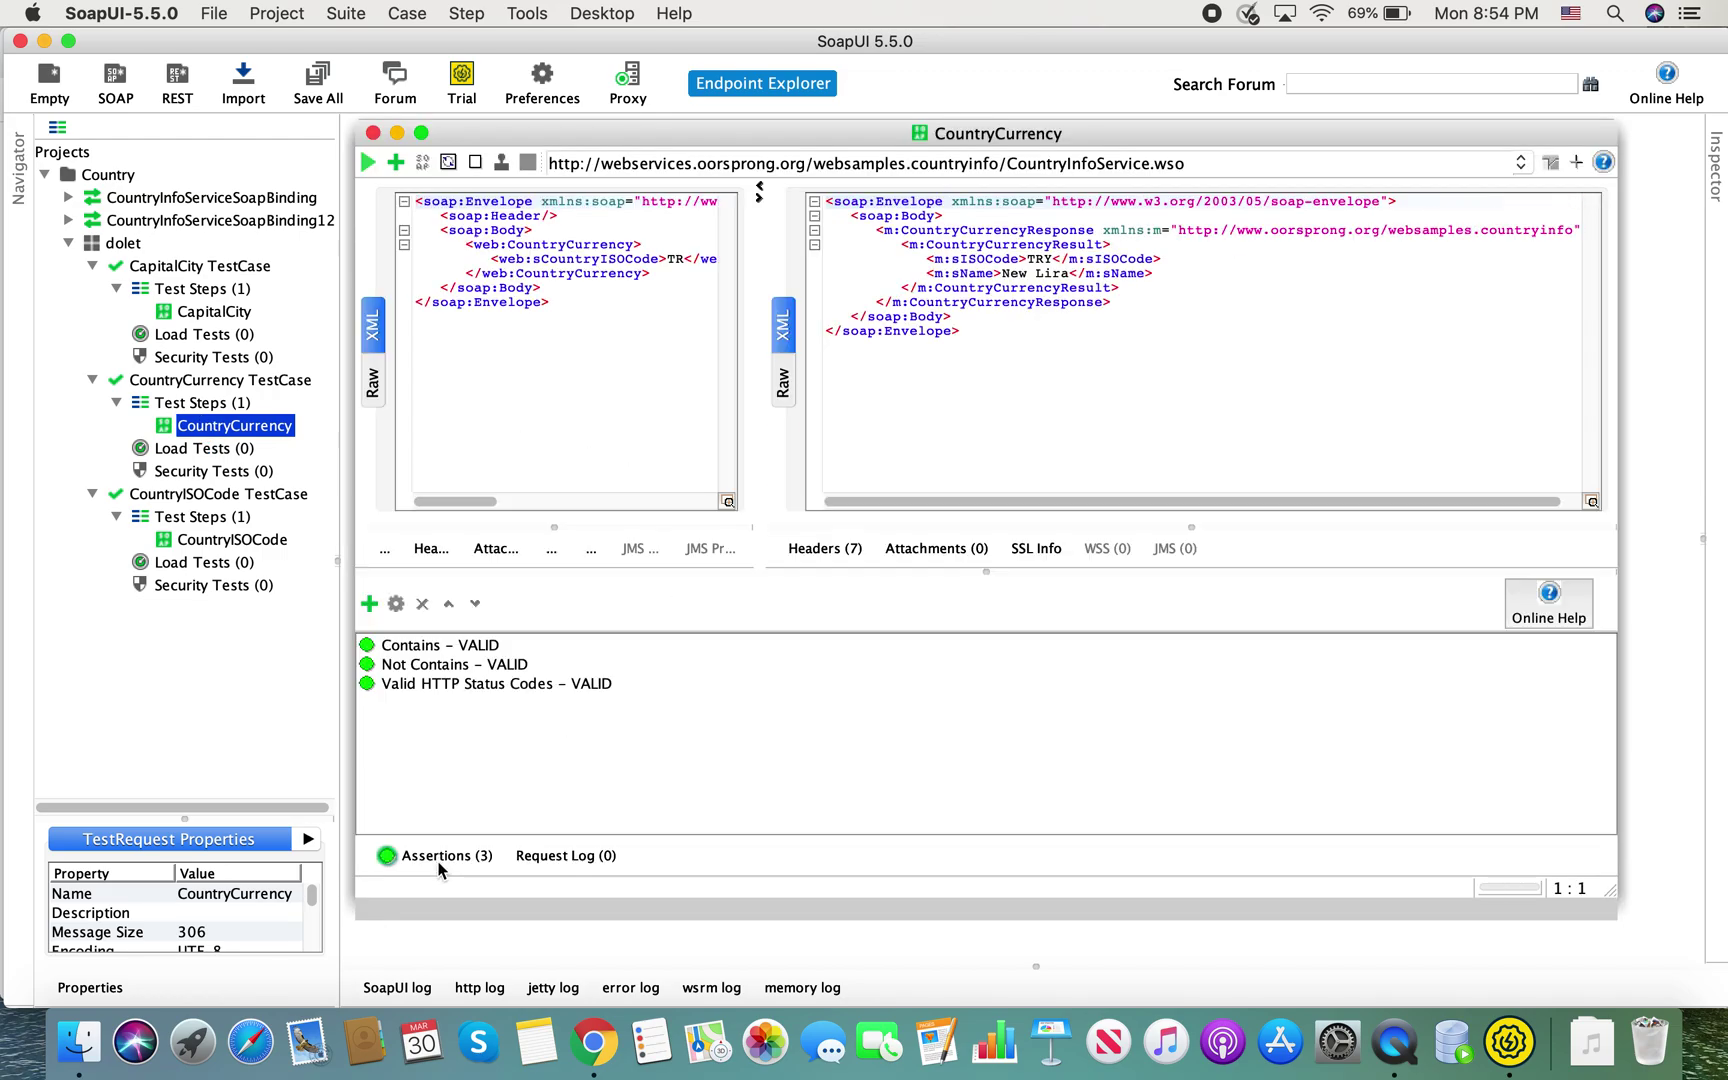
pyautogui.doubleClick(428, 646)
pyautogui.click(762, 482)
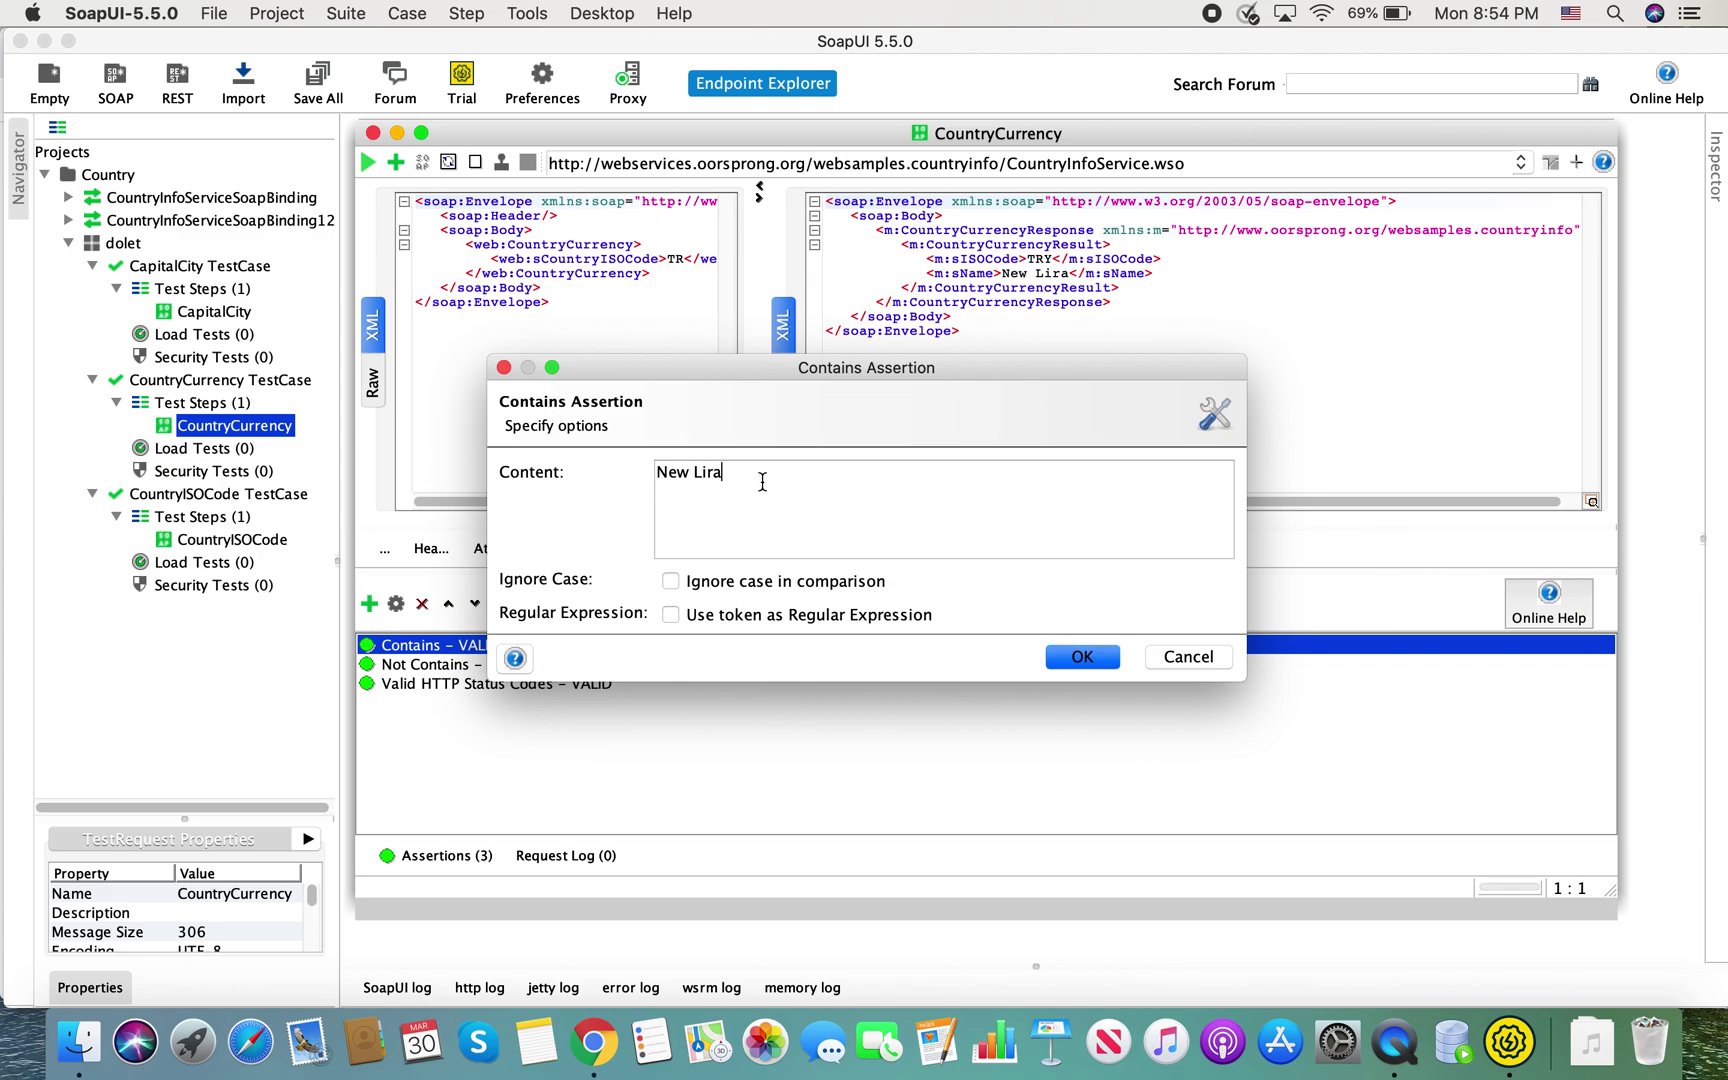
pyautogui.write('dklsfk')
pyautogui.click(1075, 656)
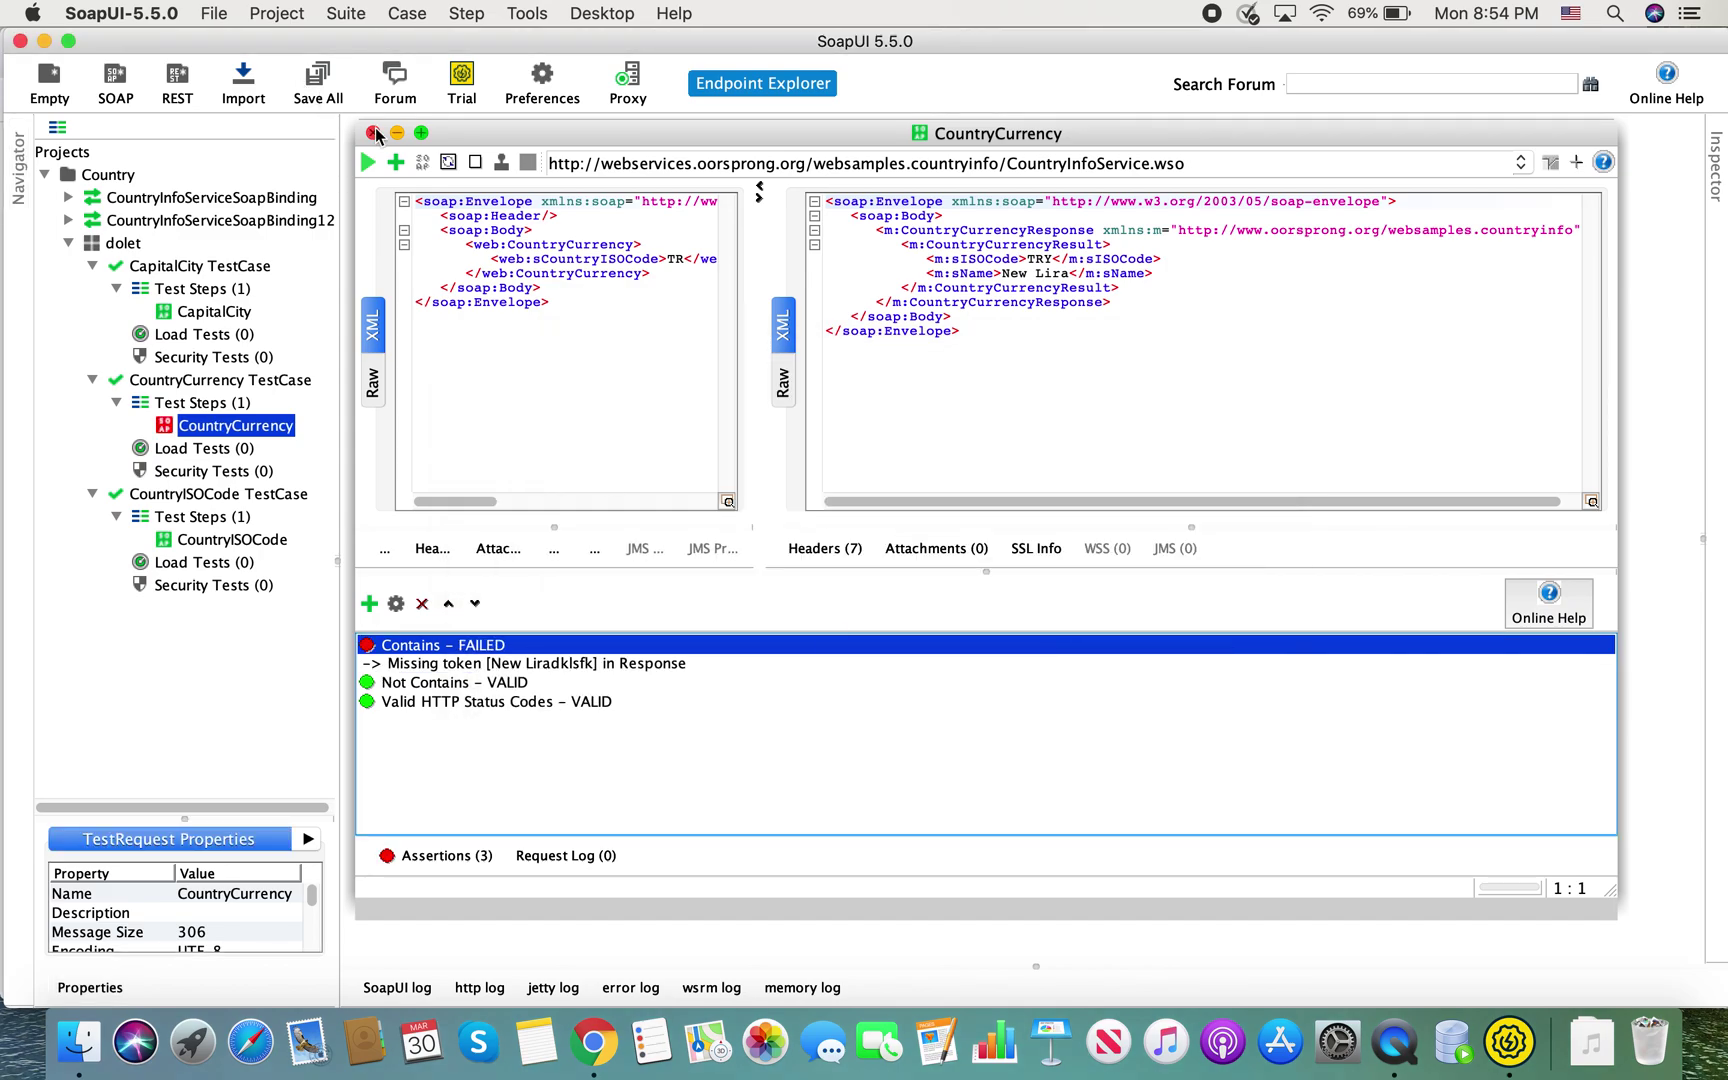
# Close the CountryCurrency request and run the dolet TestSuite with the altered Contains assertion
pyautogui.click(373, 133)
pyautogui.doubleClick(100, 244)
pyautogui.click(369, 163)
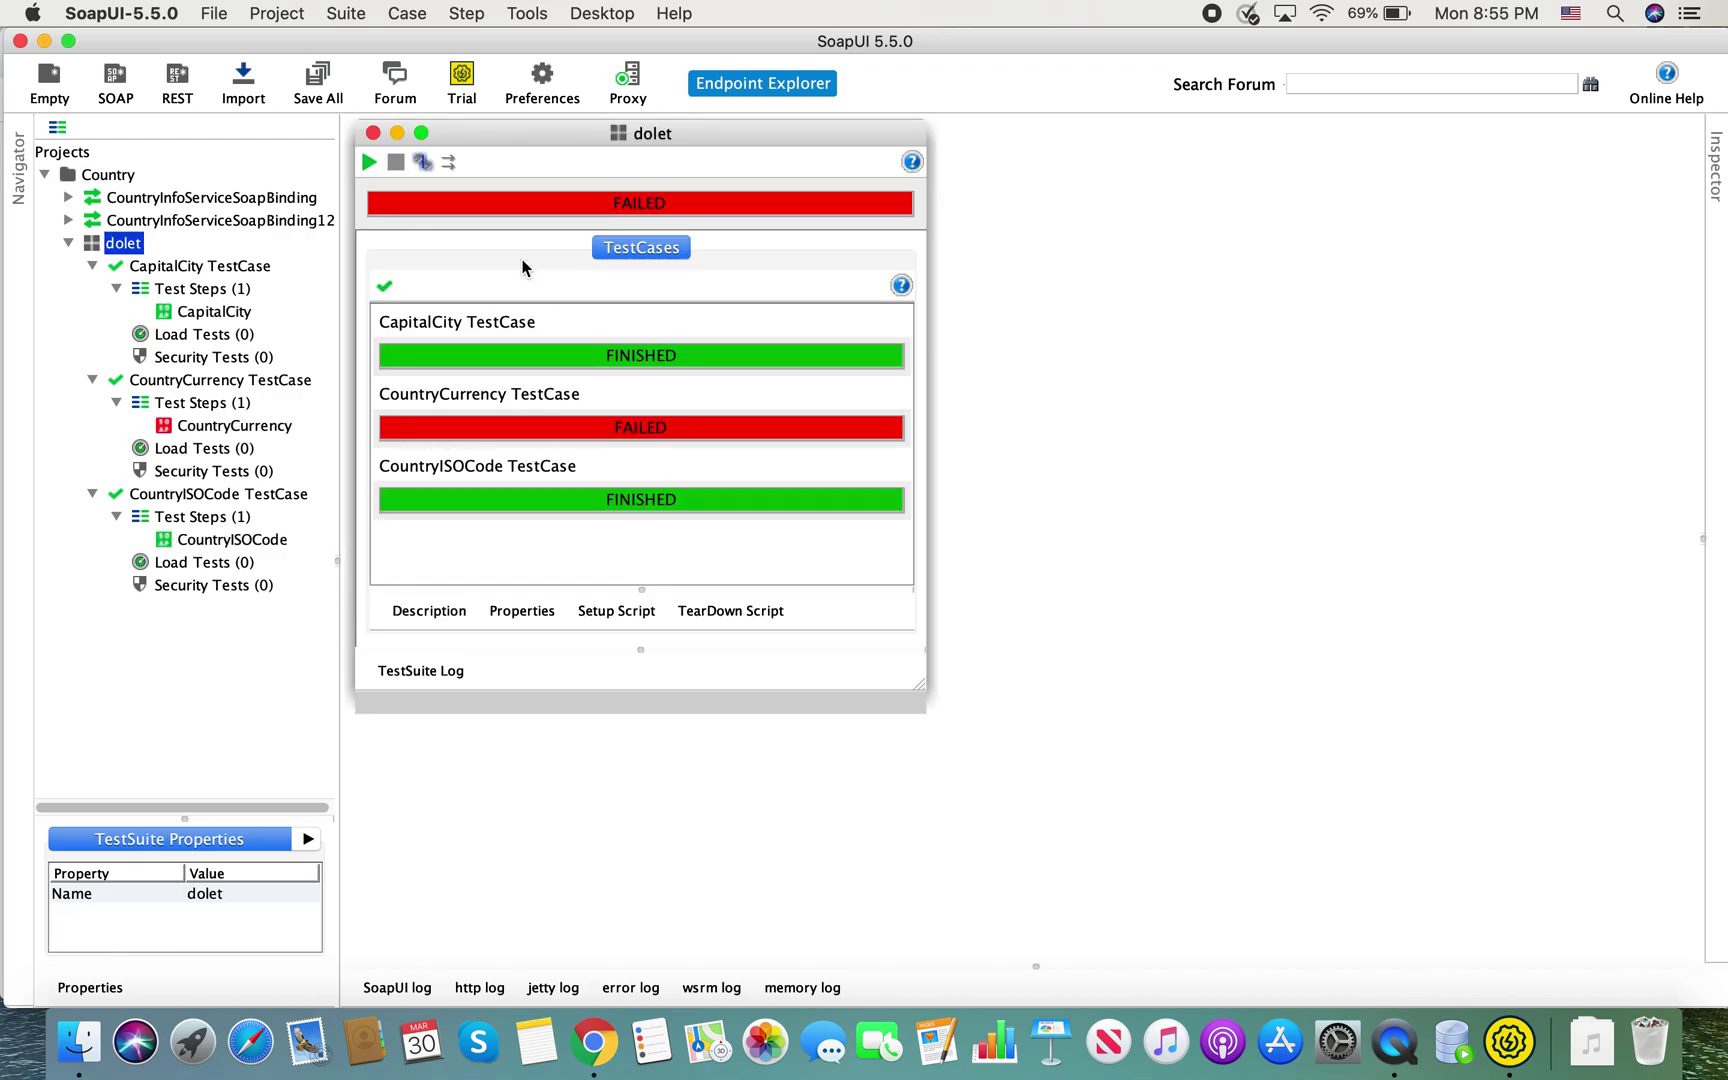
# Open the CountryCurrency request from the suite's test case, restore its Contains assertion content to New Lira, and close both windows
pyautogui.doubleClick(616, 431)
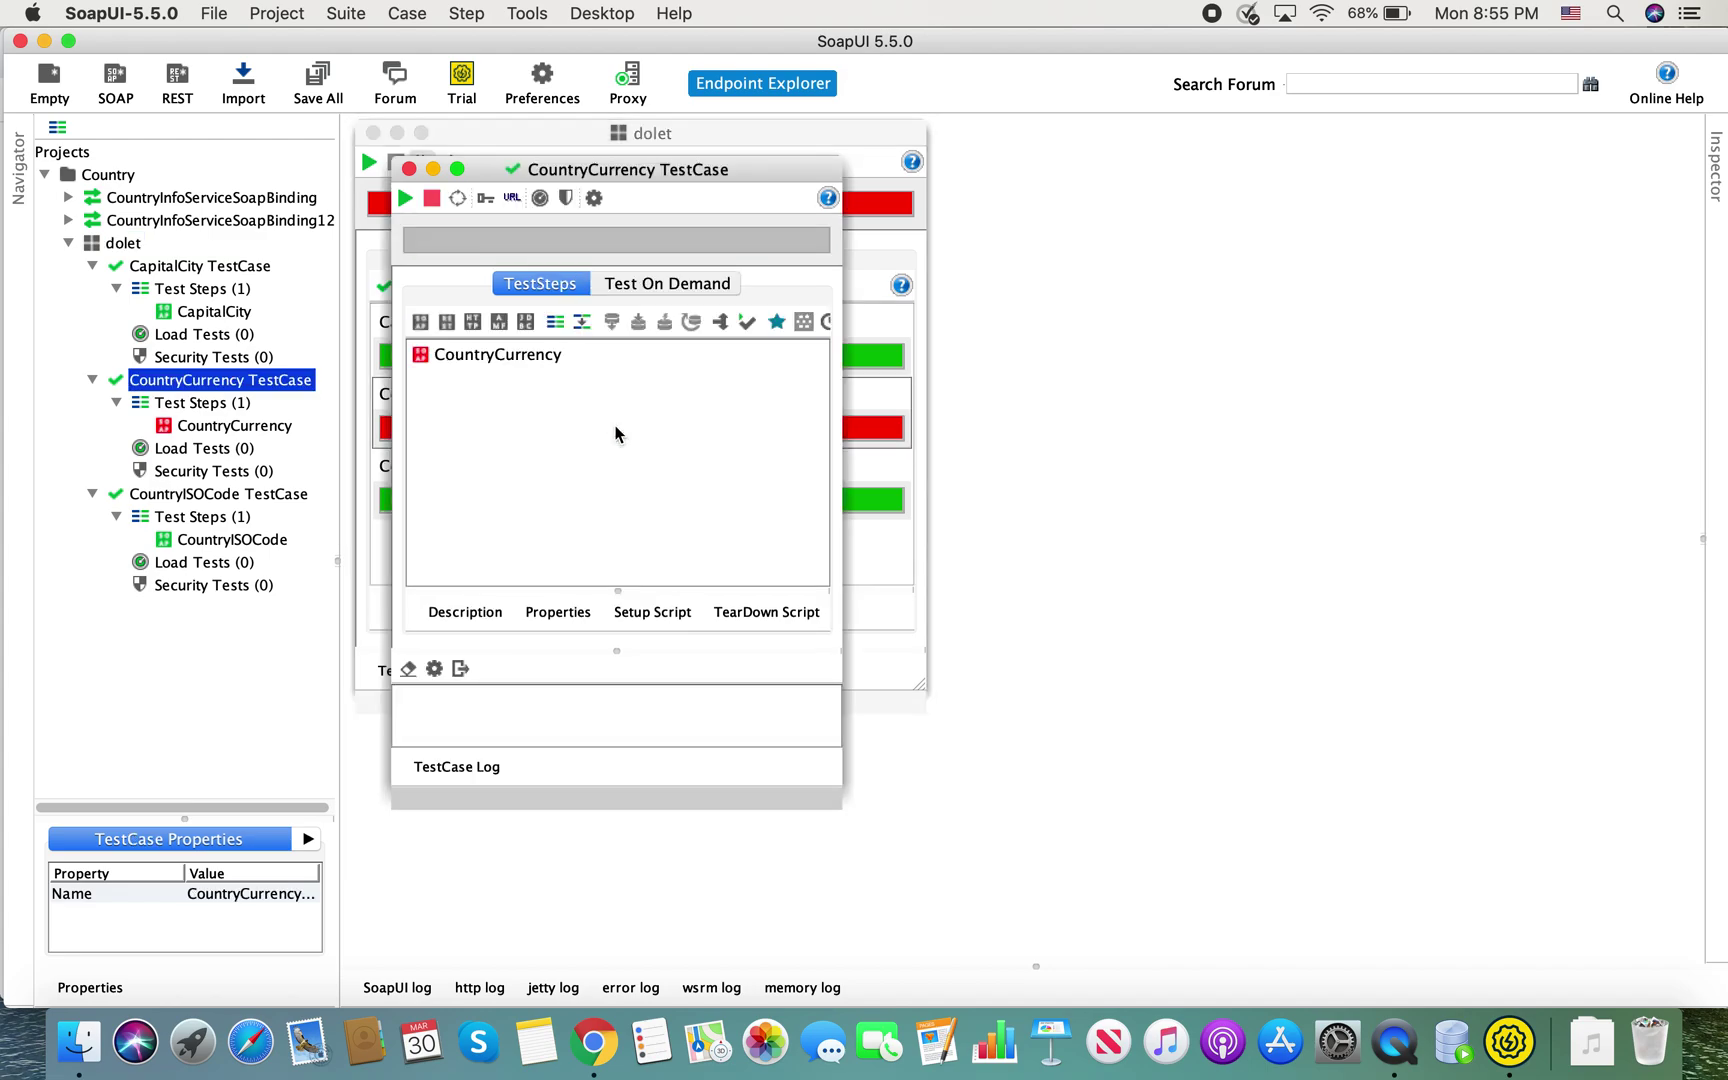
pyautogui.doubleClick(500, 355)
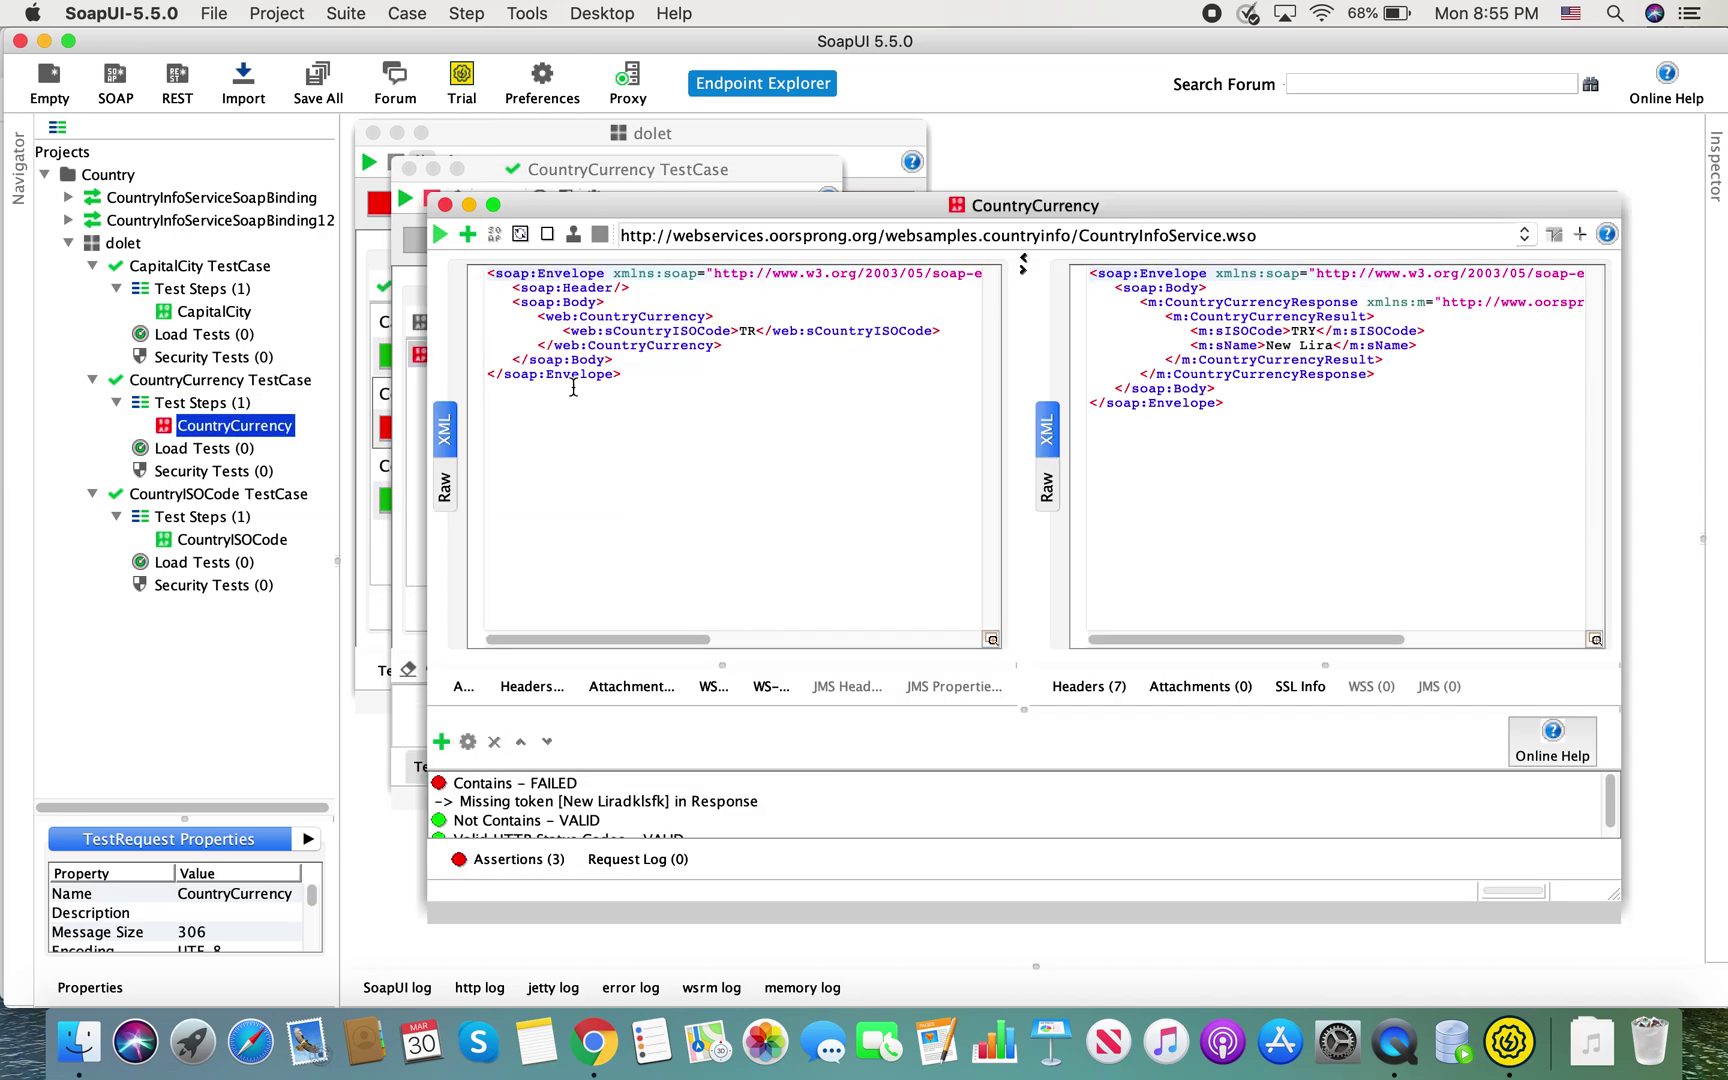
pyautogui.click(505, 790)
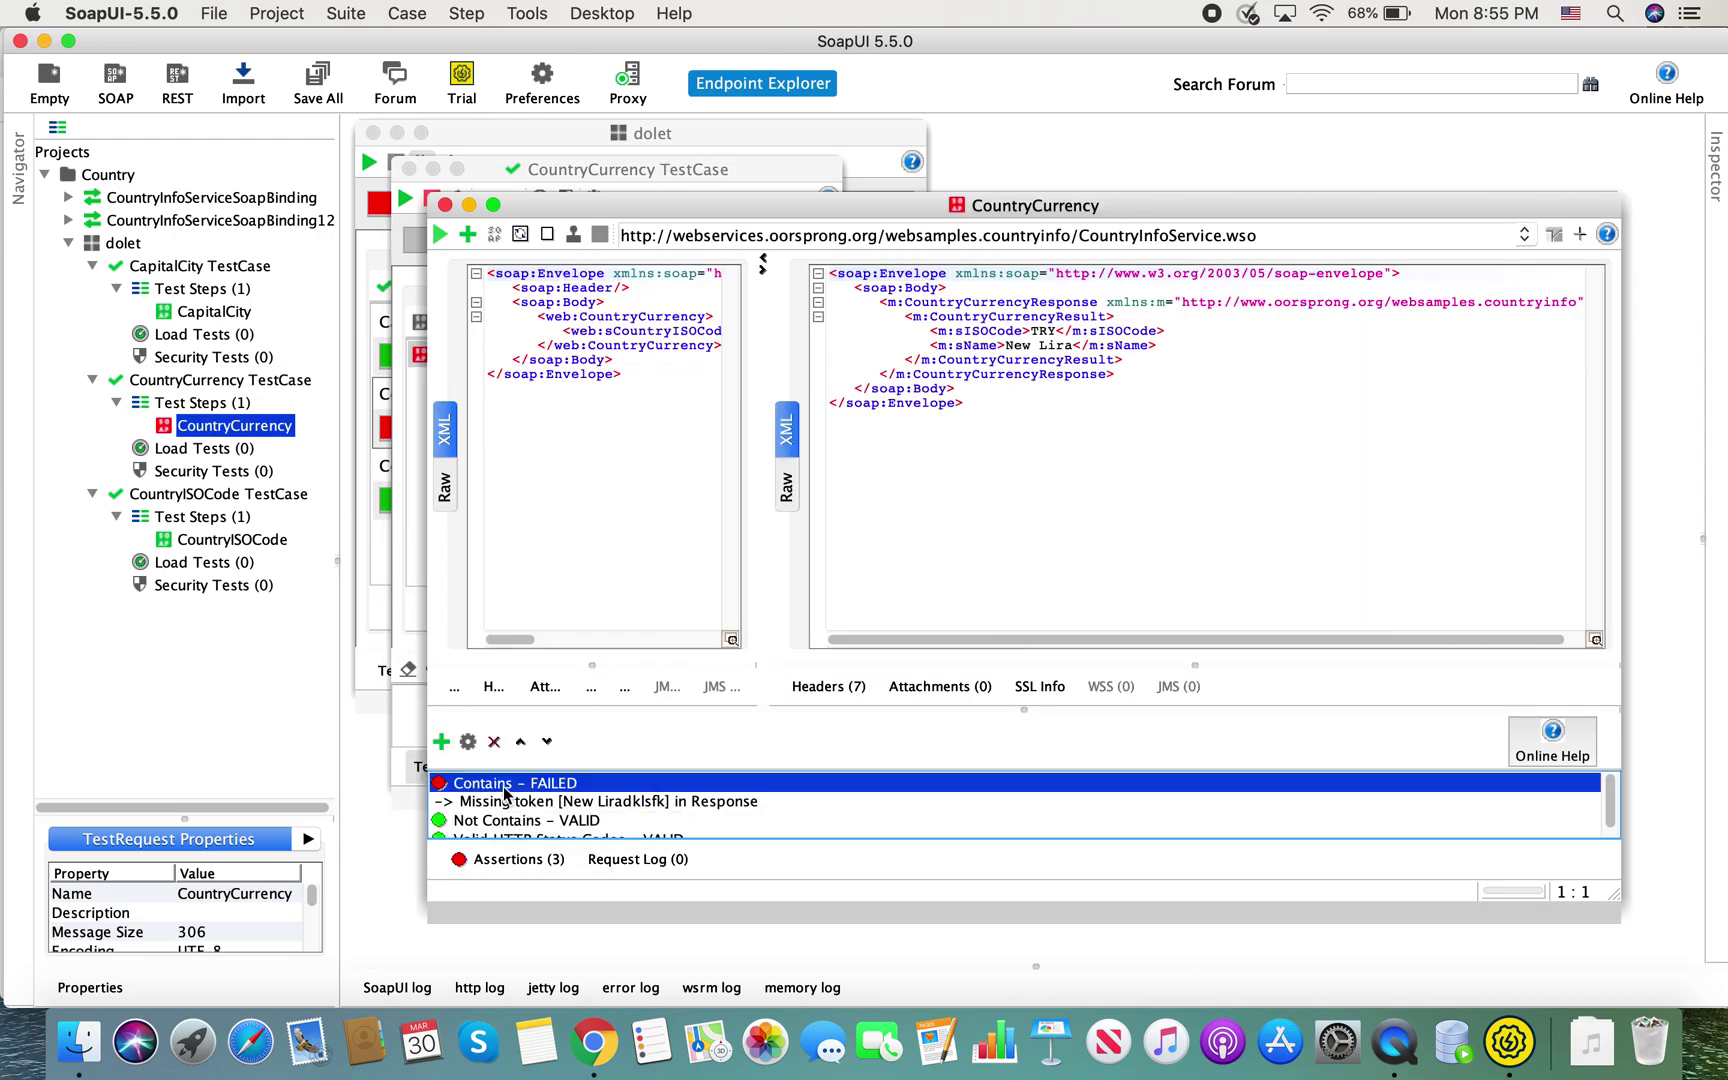
pyautogui.doubleClick(505, 790)
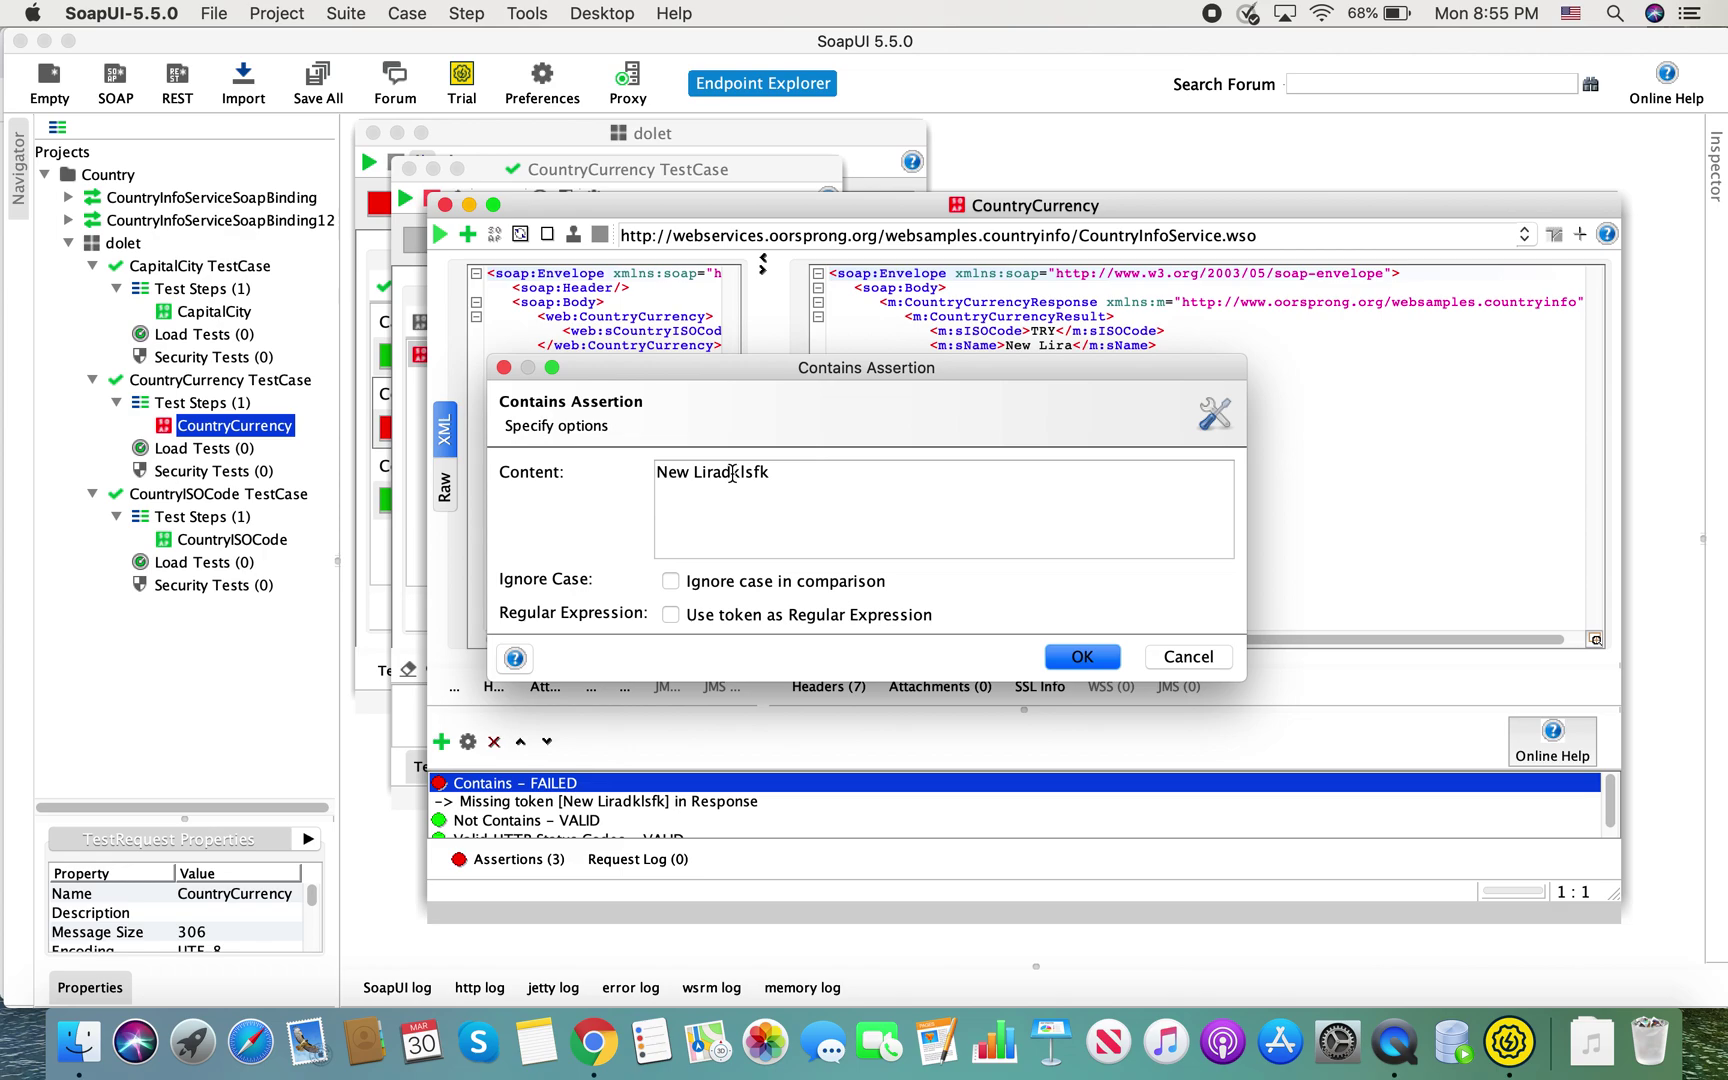
pyautogui.moveTo(726, 473); pyautogui.dragTo(806, 472)
pyautogui.press('BackSpace')
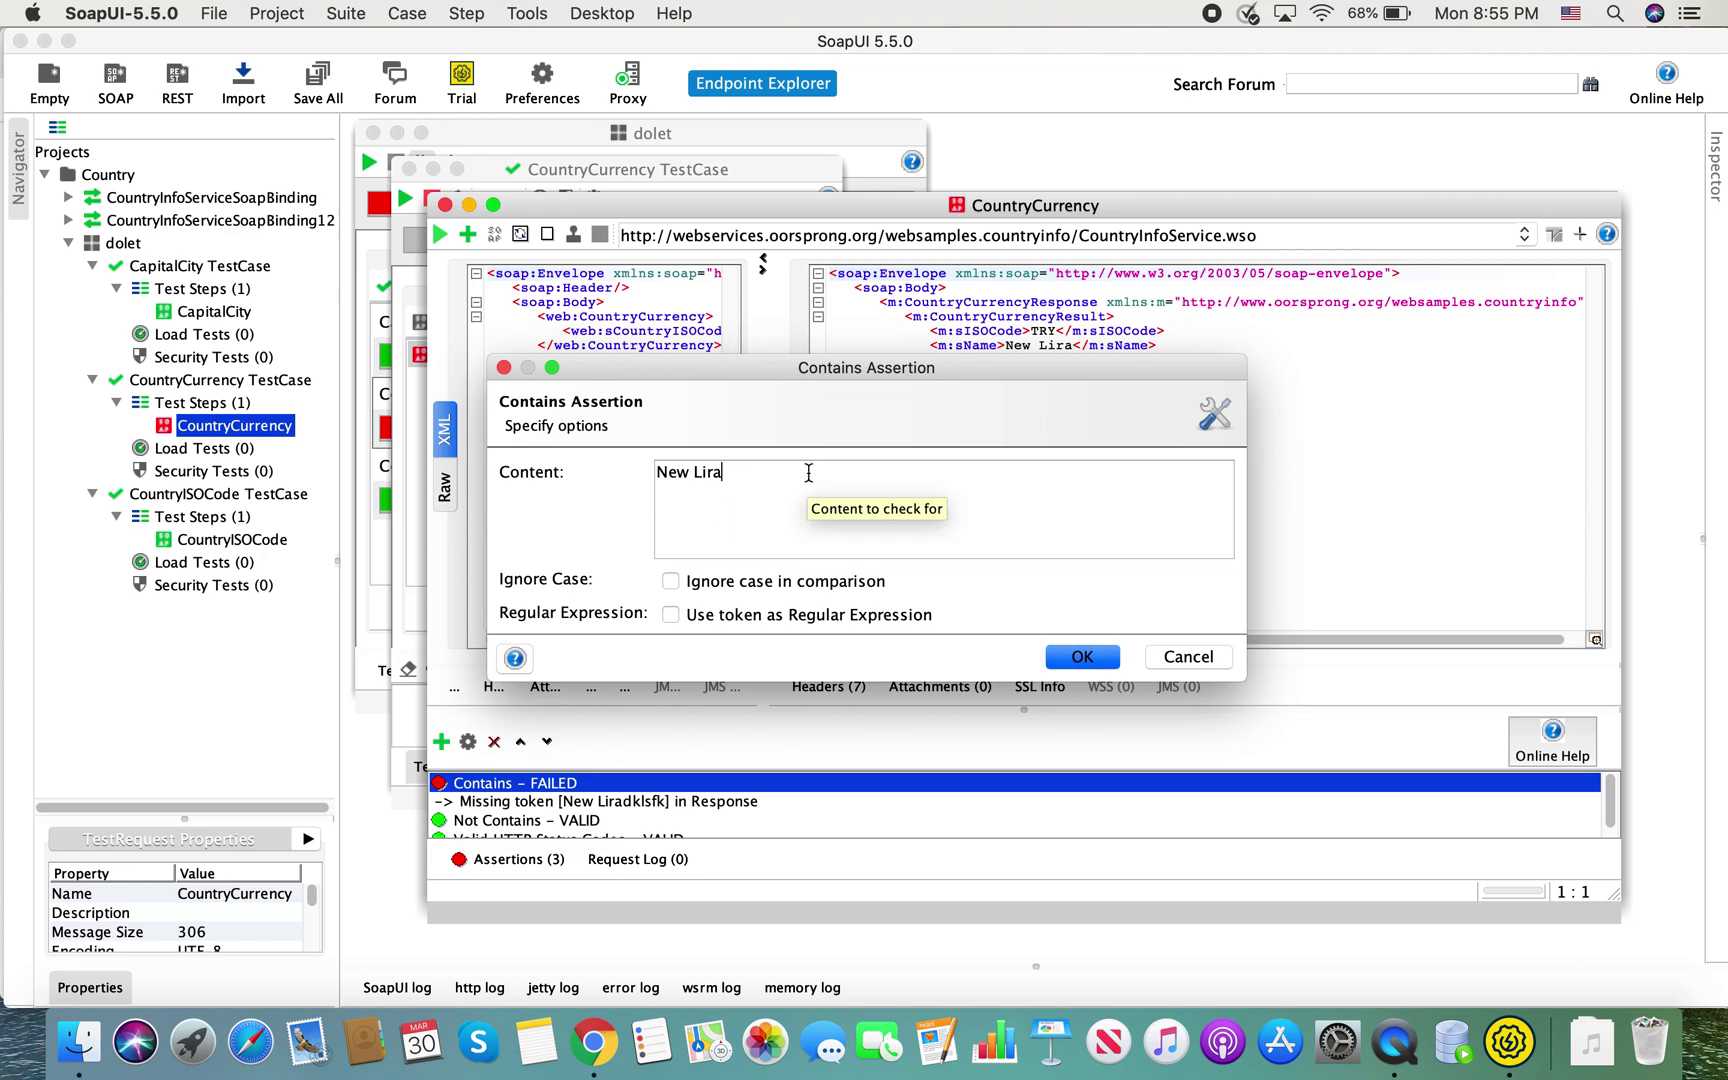
pyautogui.click(1090, 658)
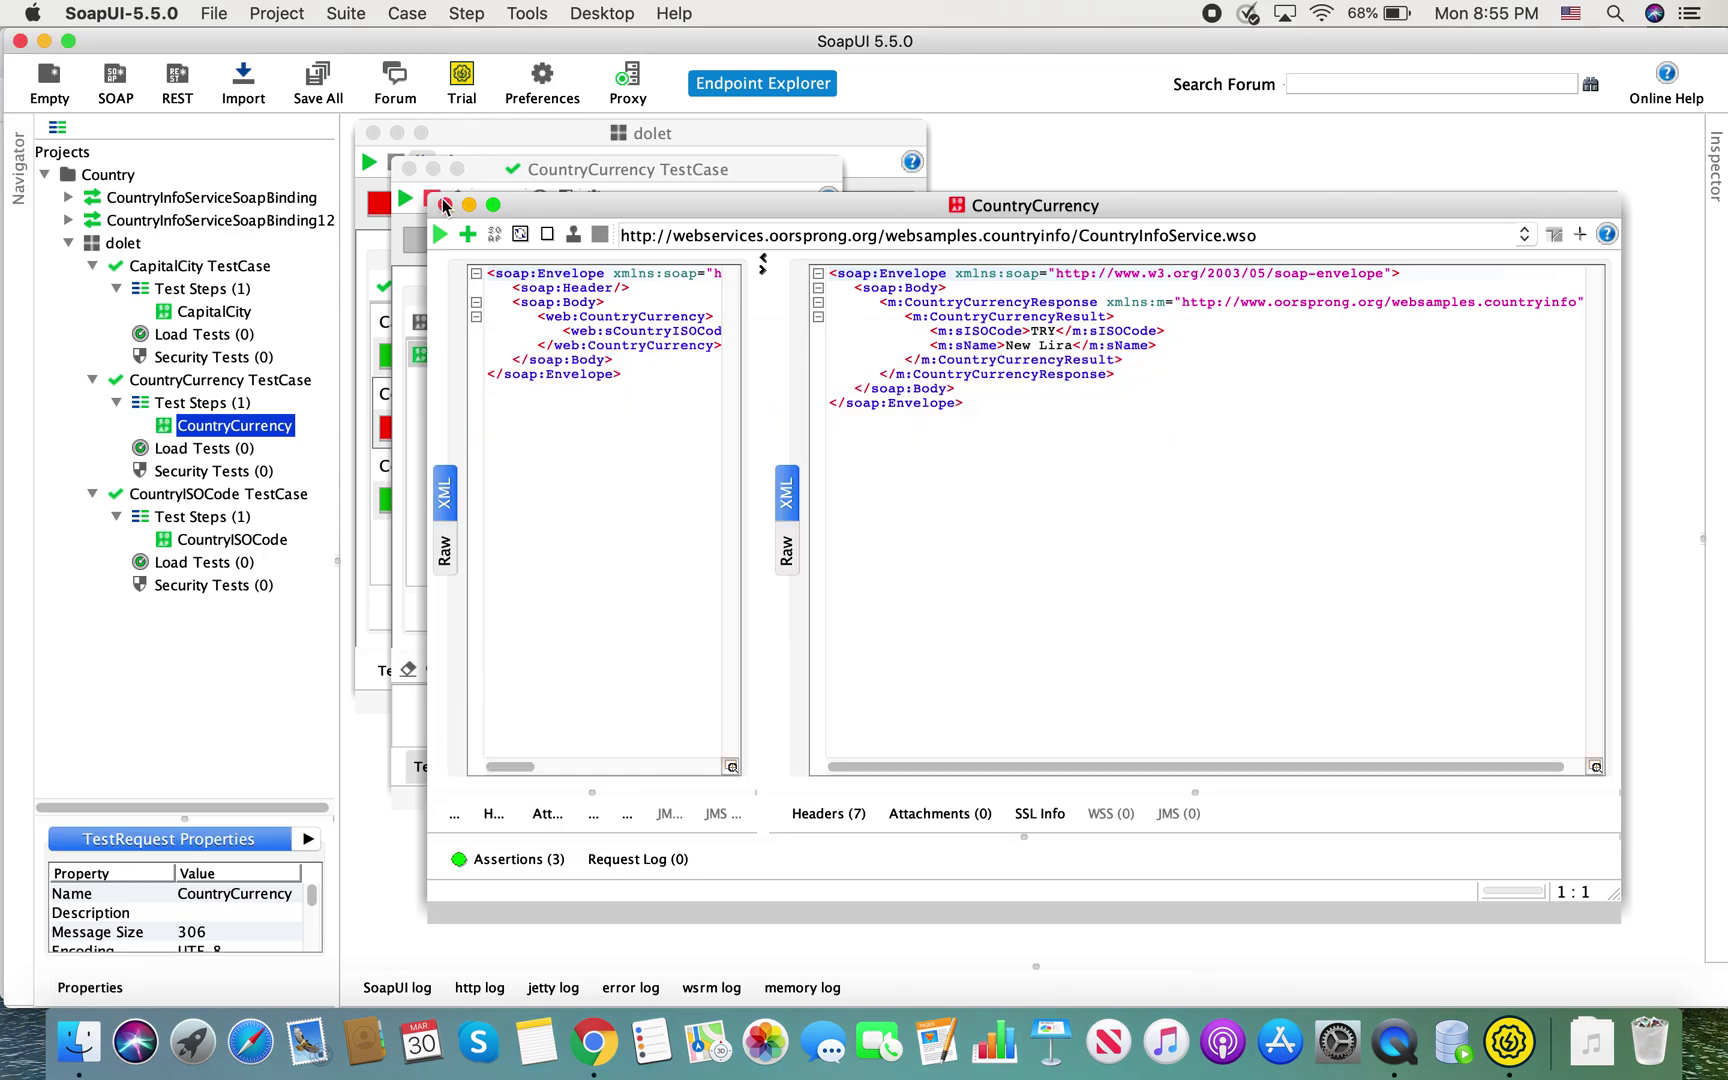
pyautogui.click(445, 206)
pyautogui.click(408, 170)
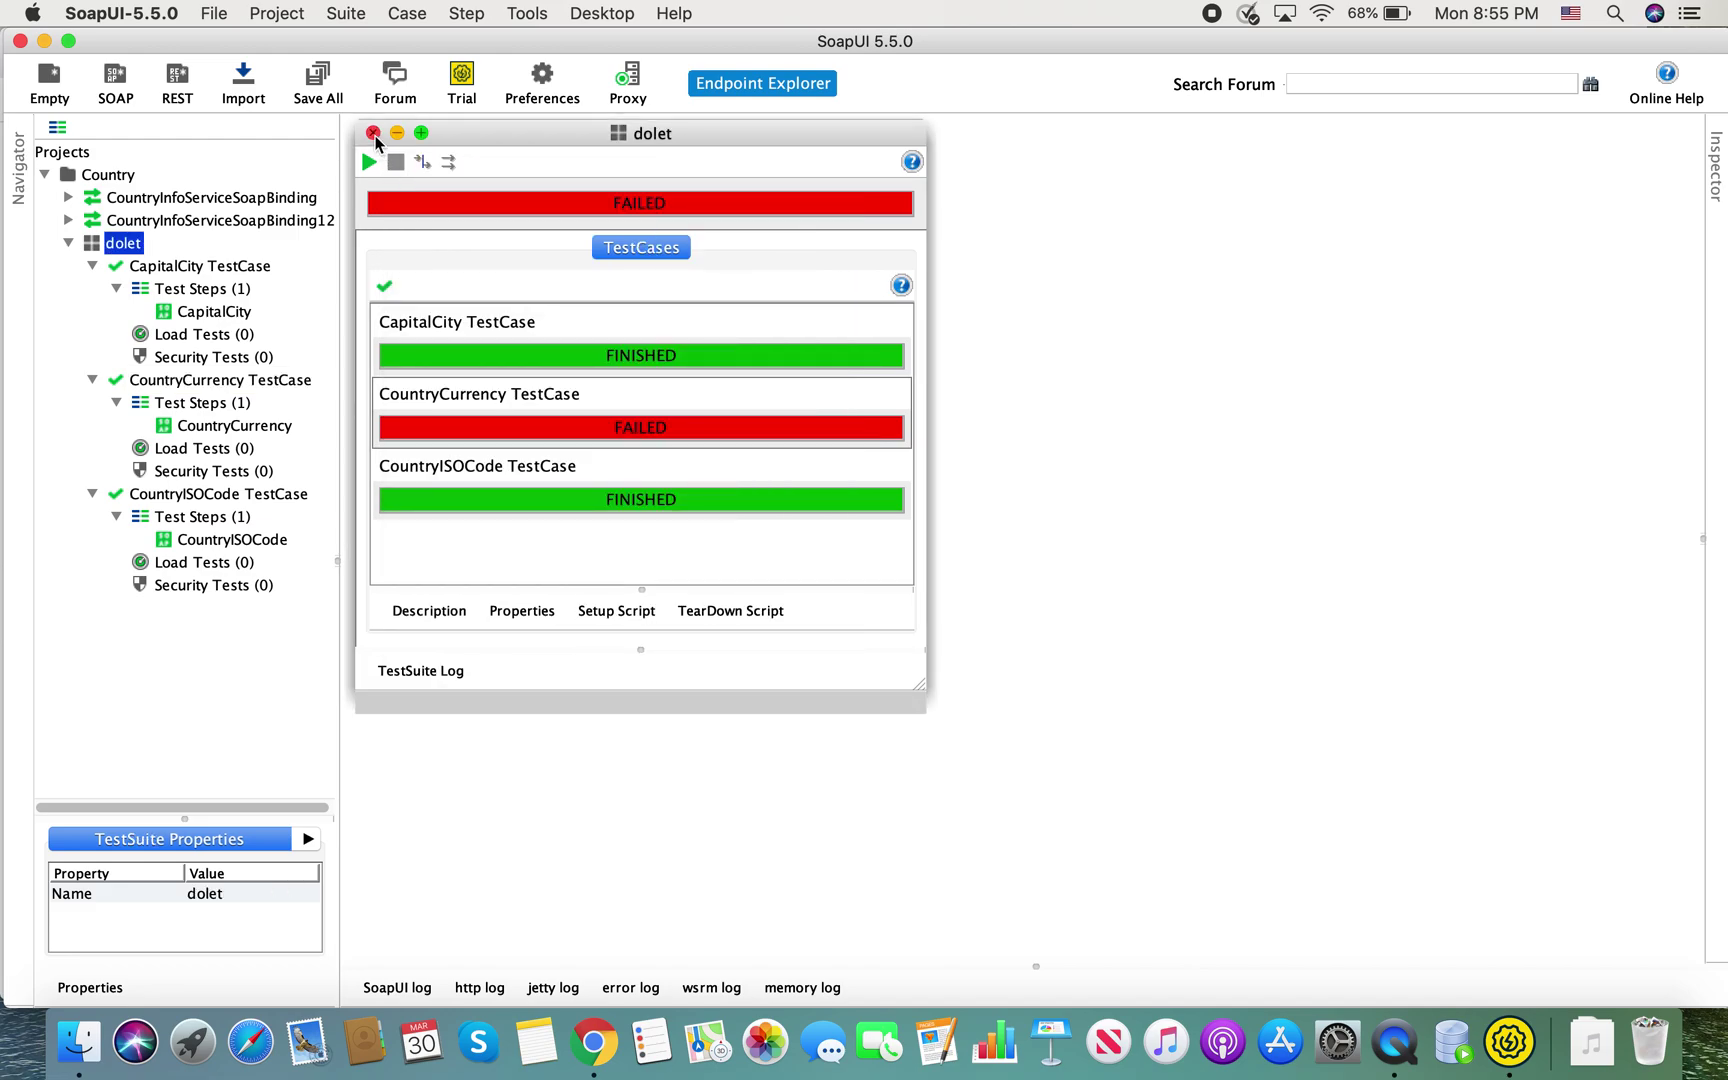
# Reopen the dolet TestSuite, run it with the restored CountryCurrency assertion, and close the suite window
pyautogui.click(373, 133)
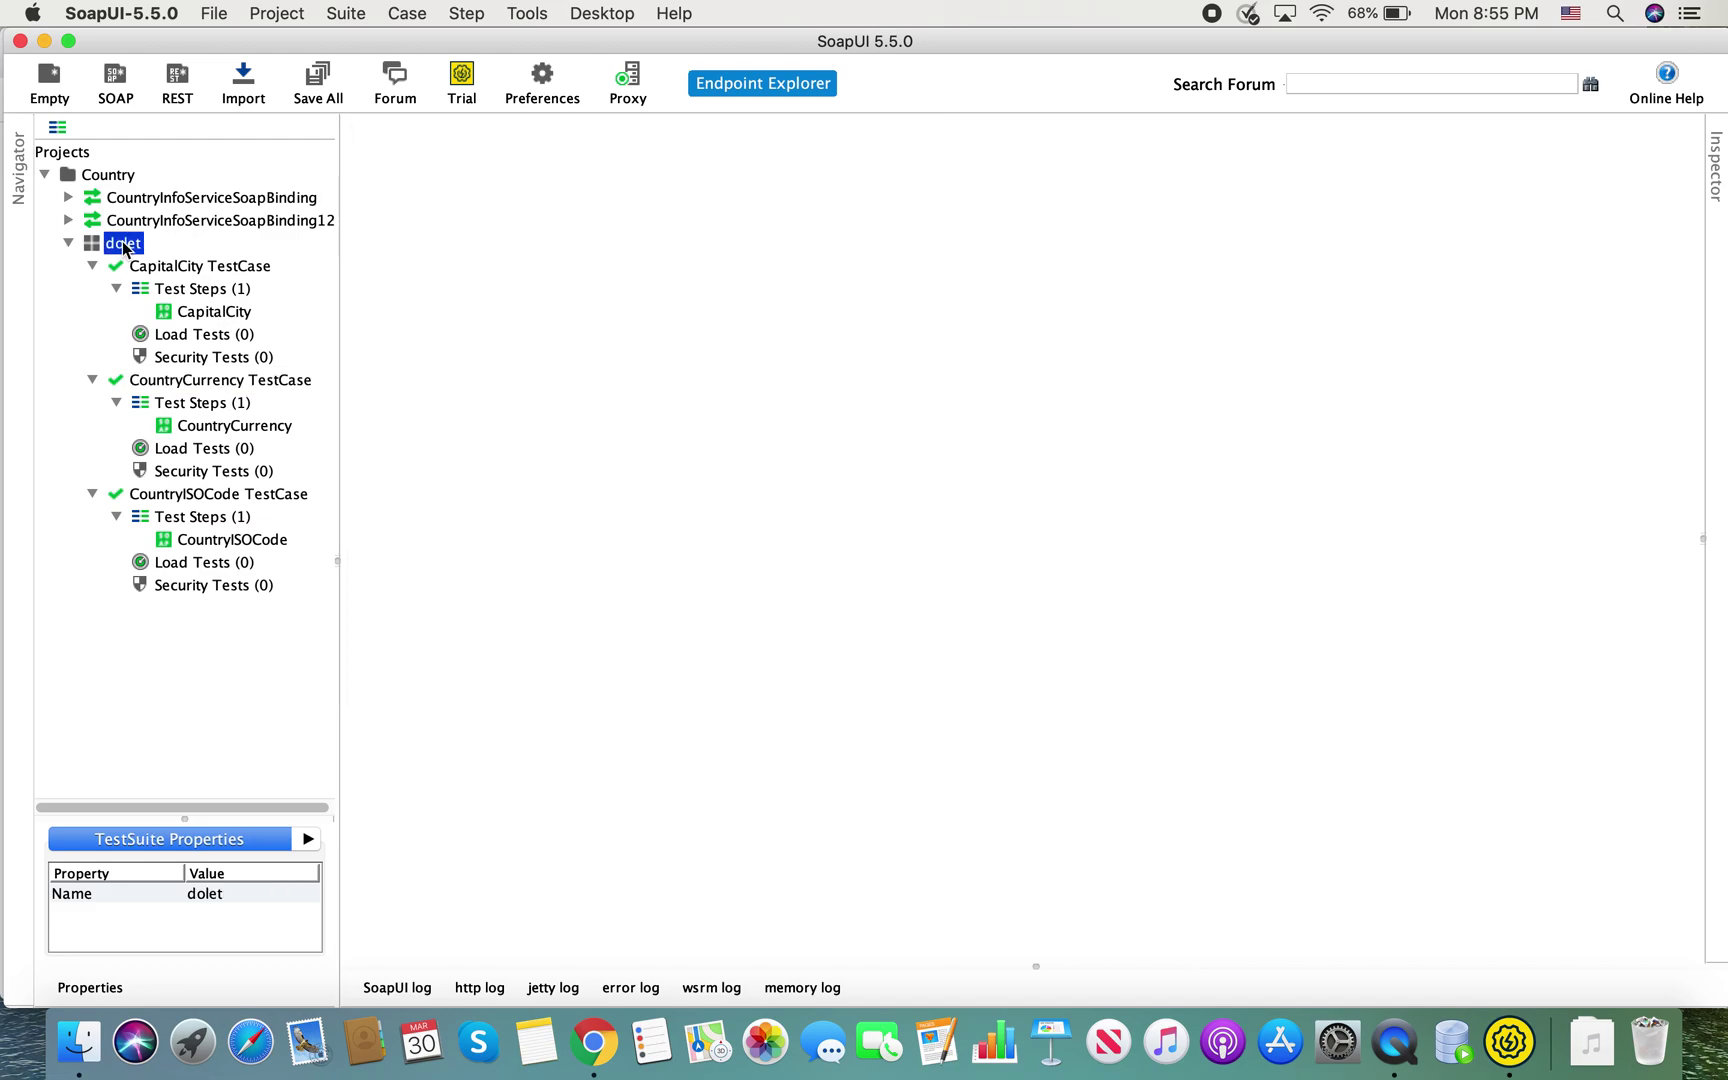
pyautogui.doubleClick(122, 242)
pyautogui.click(369, 162)
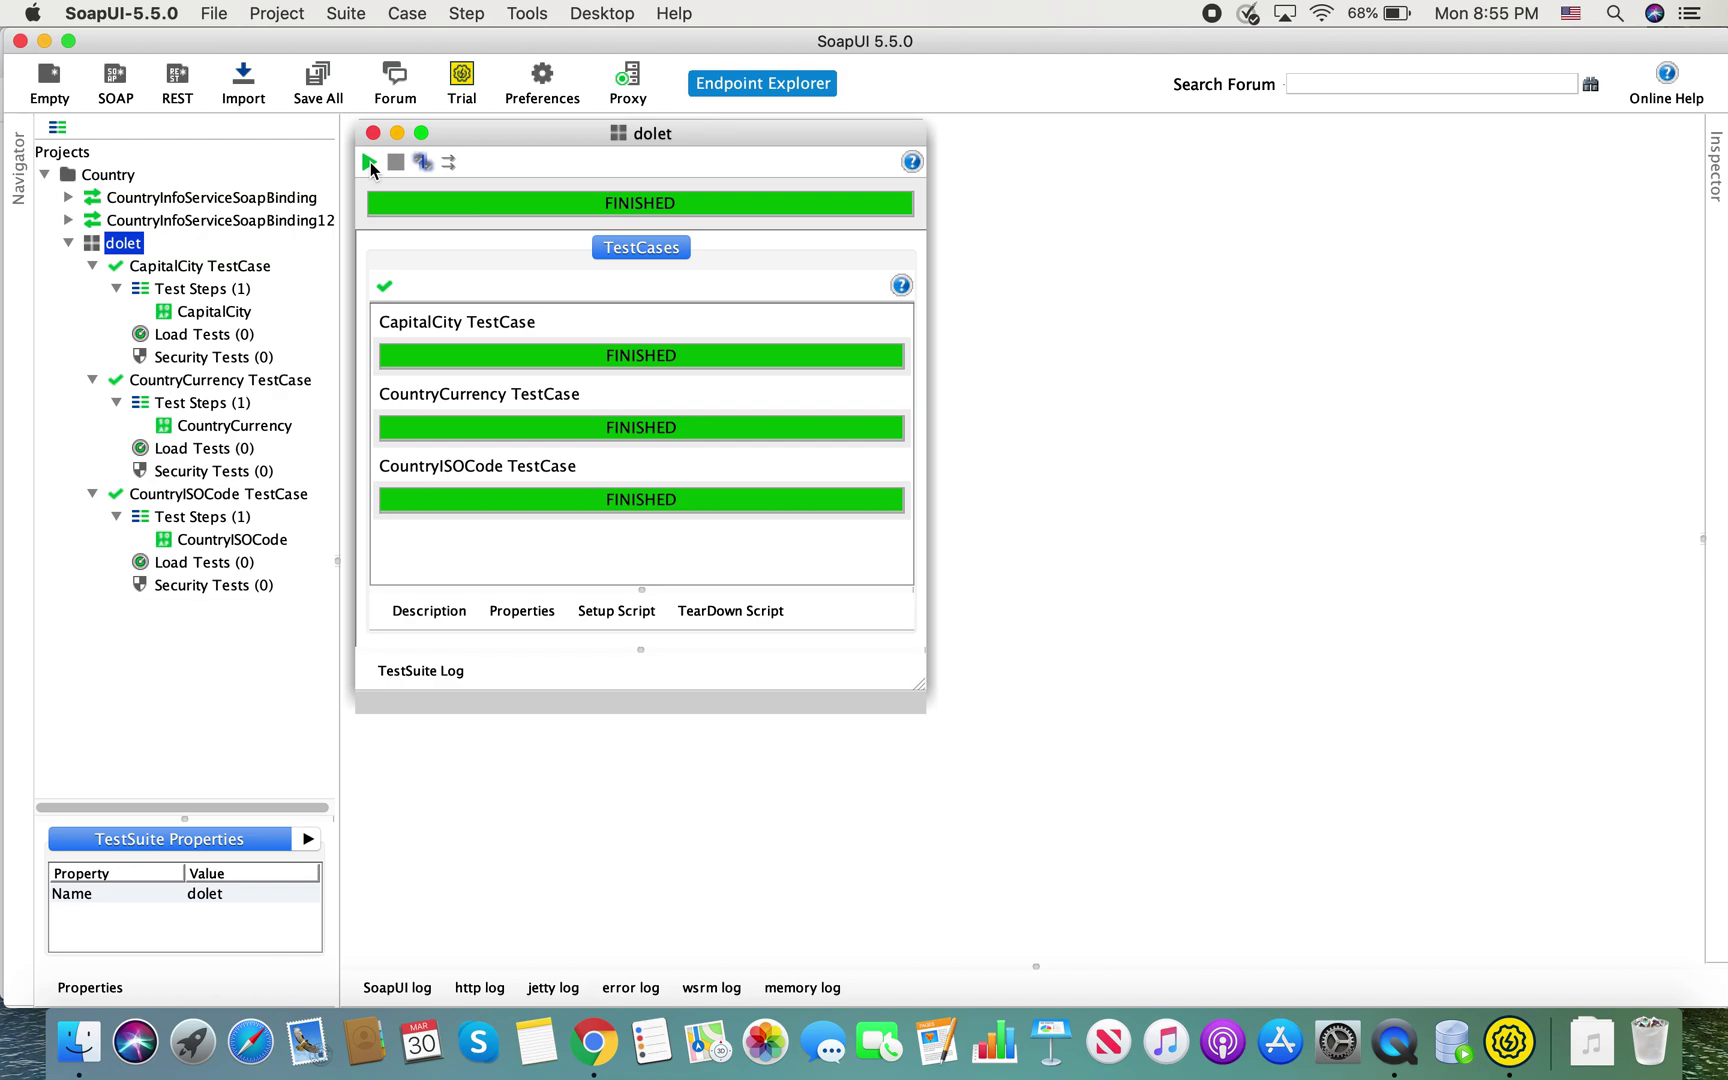
pyautogui.click(373, 133)
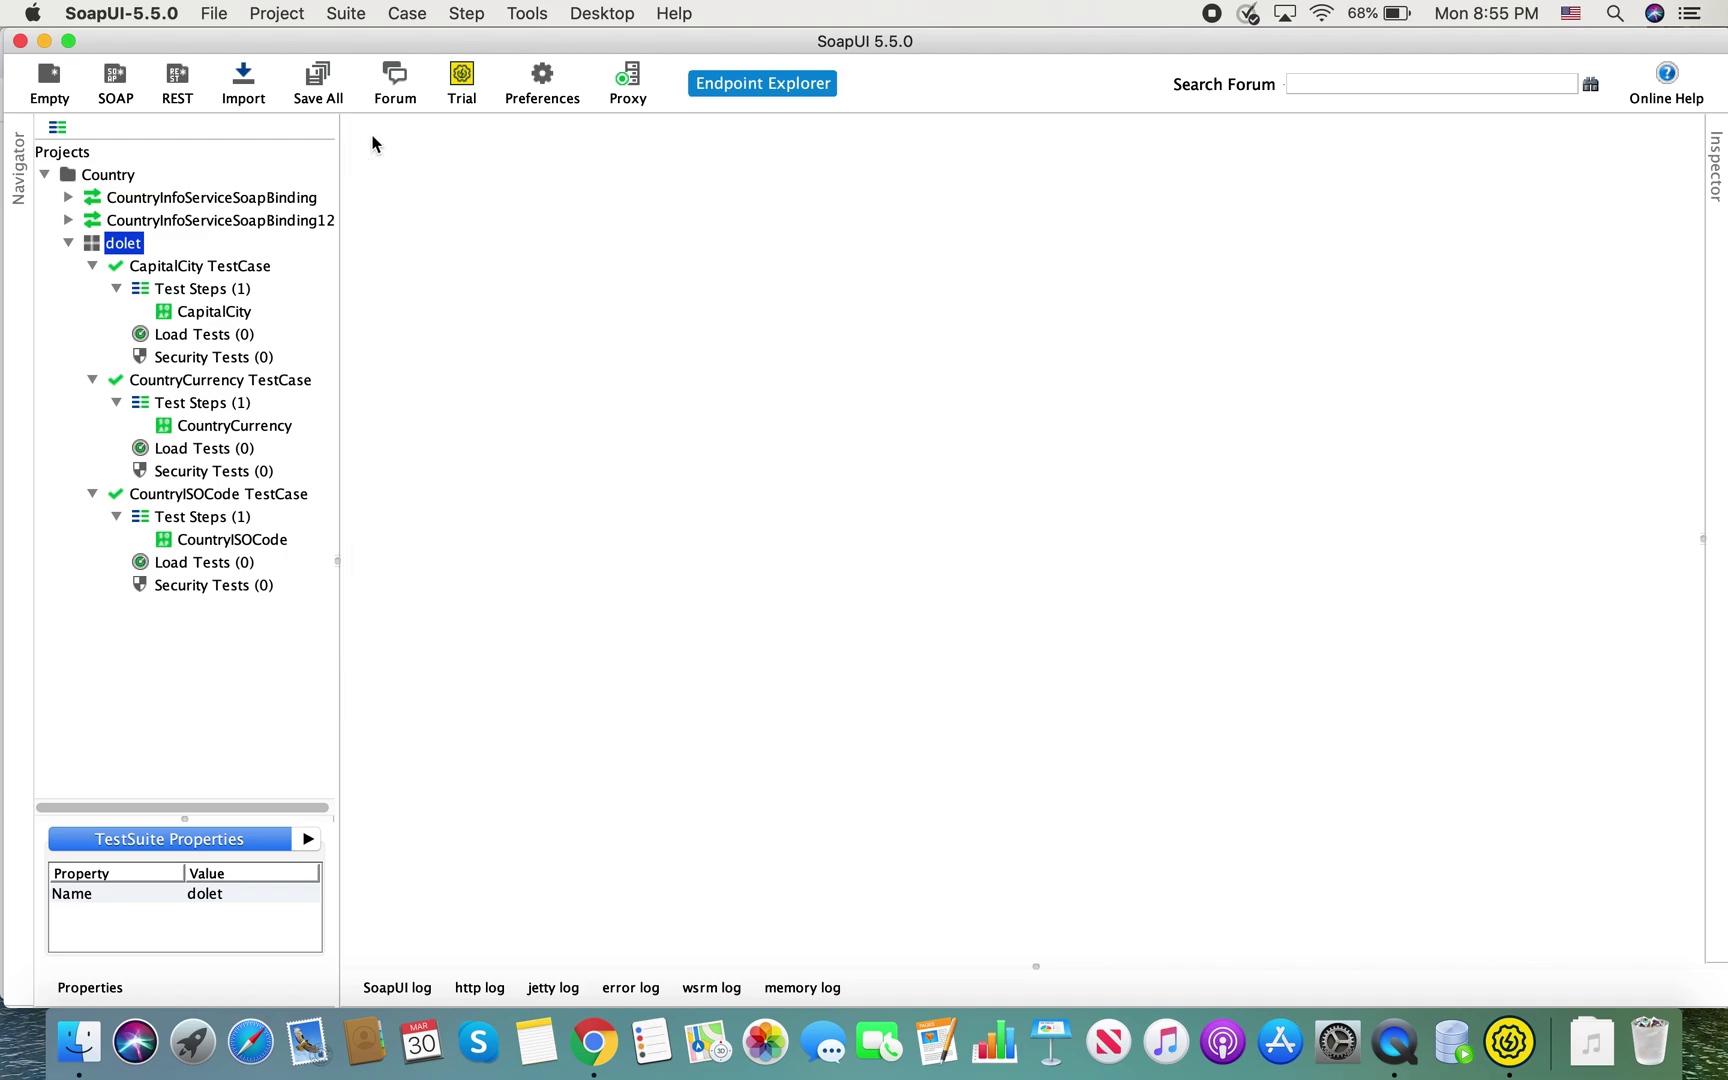